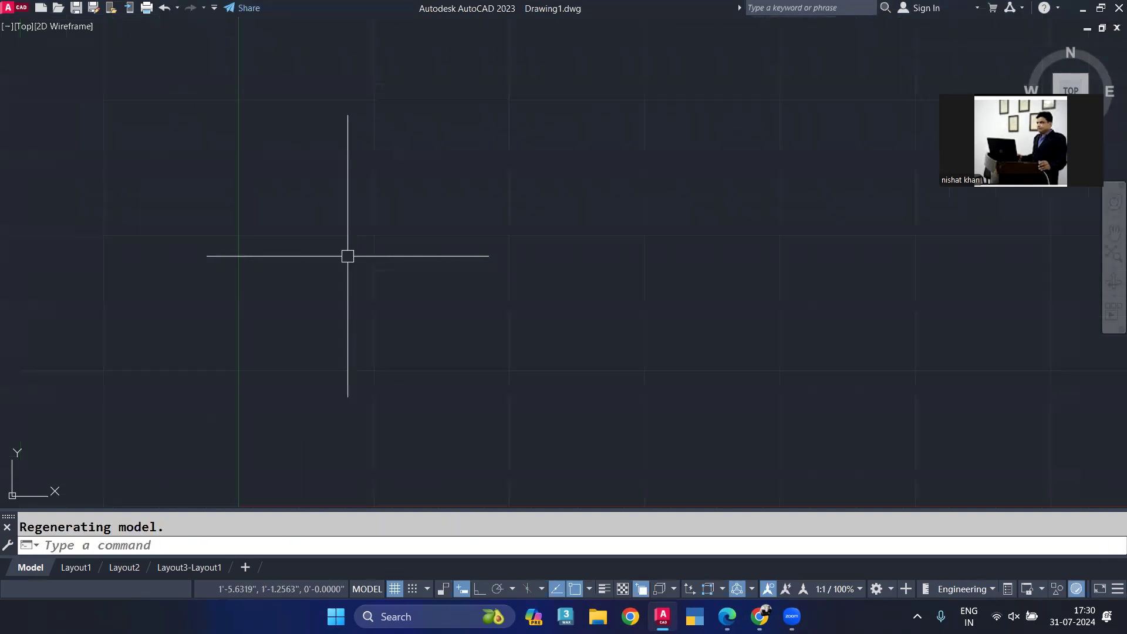
Step: Open the External References palette with the IM alias
key("Escape")
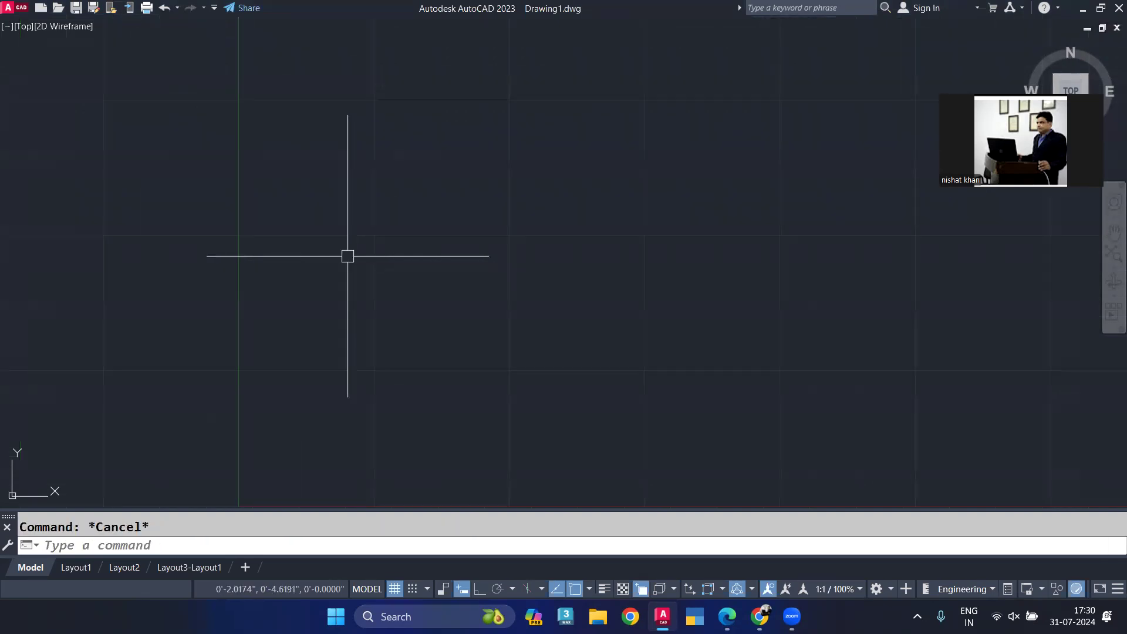
type("im")
key("Return")
Step: Start attaching an image, browse the Desktop images, and close the browser without attaching
right_click(142, 250)
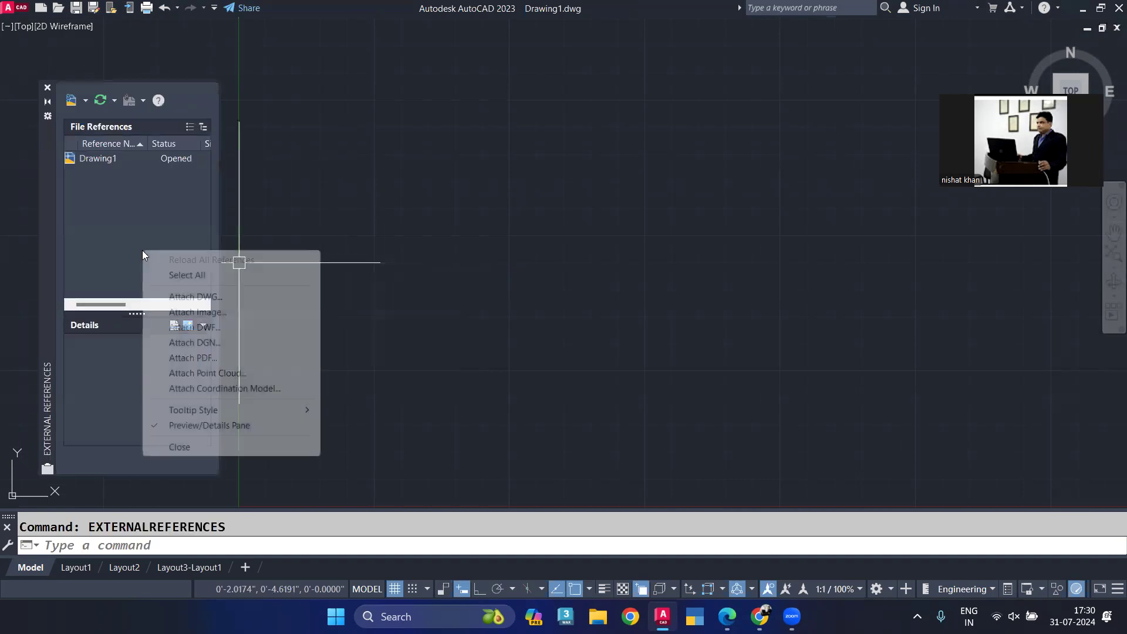
left_click(228, 314)
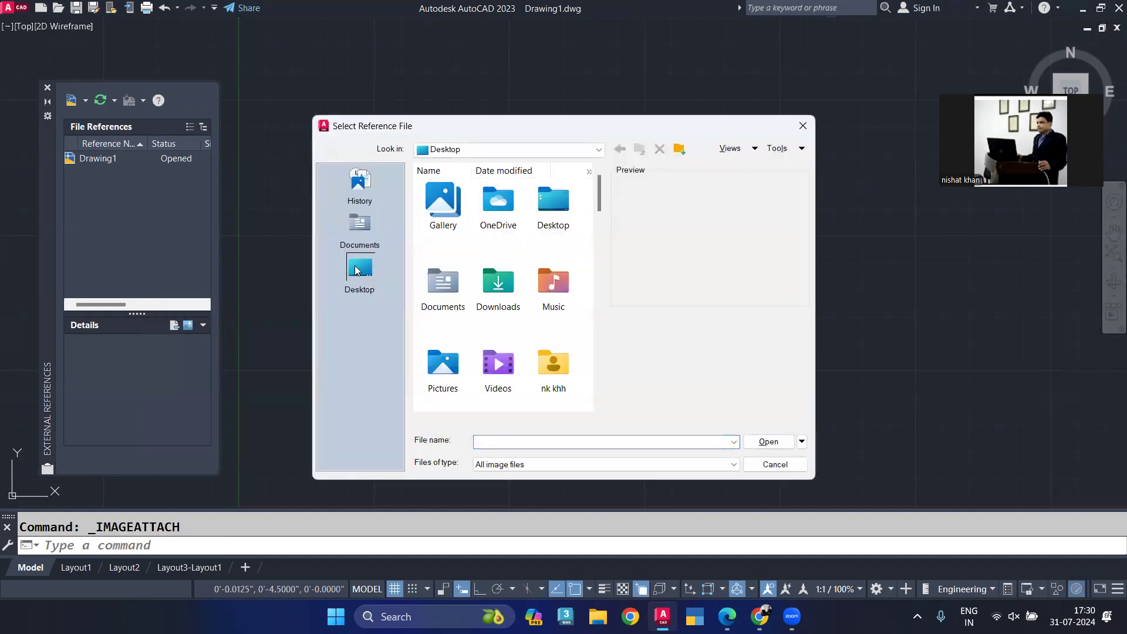
left_click(355, 270)
scroll(477, 296, "down", 3)
scroll(476, 295, "down", 10)
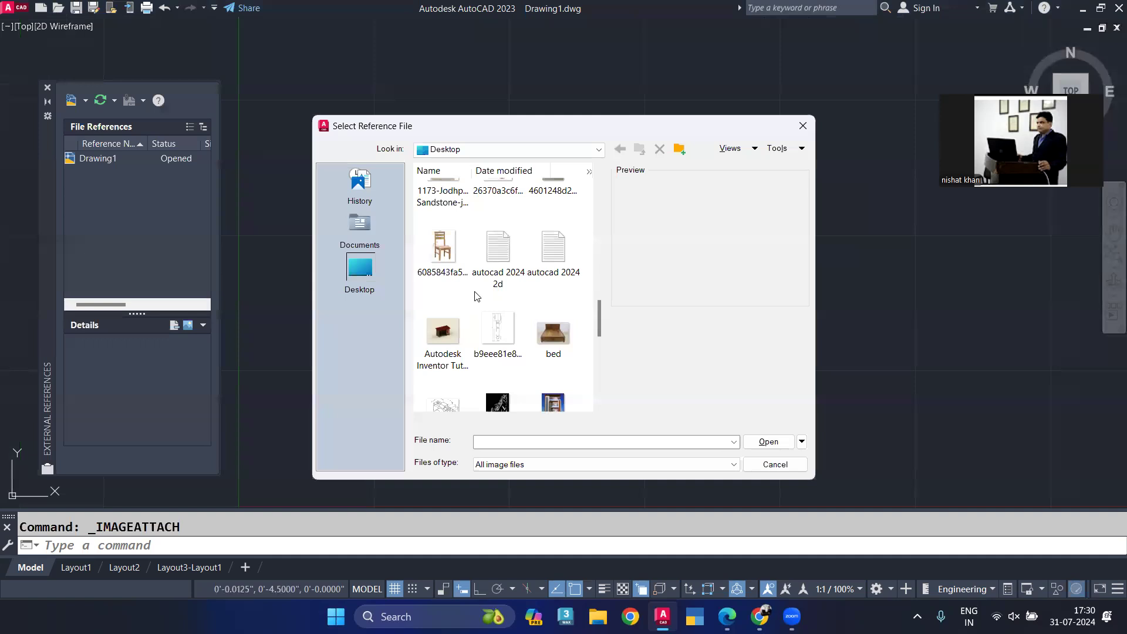
scroll(469, 293, "down", 3)
scroll(469, 293, "down", 5)
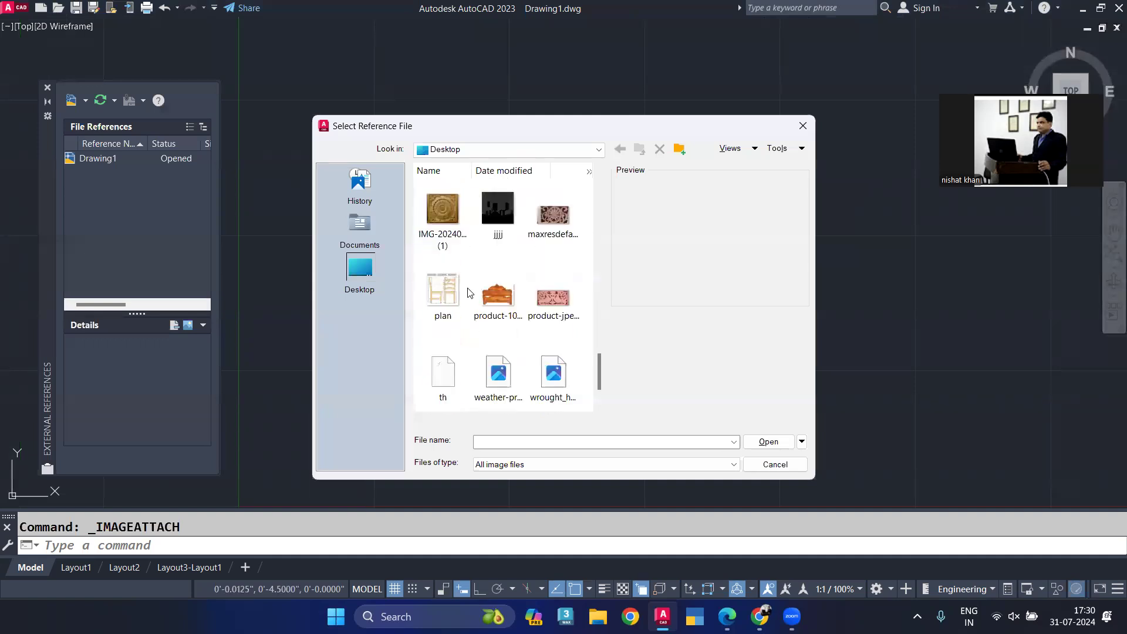
scroll(469, 297, "up", 10)
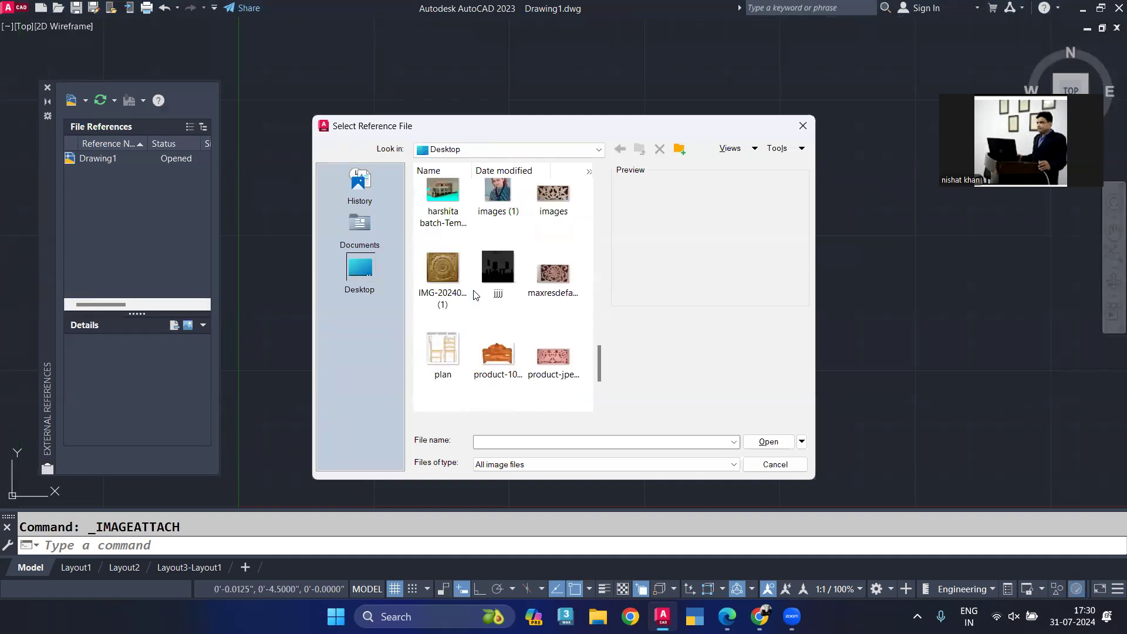
scroll(475, 293, "up", 4)
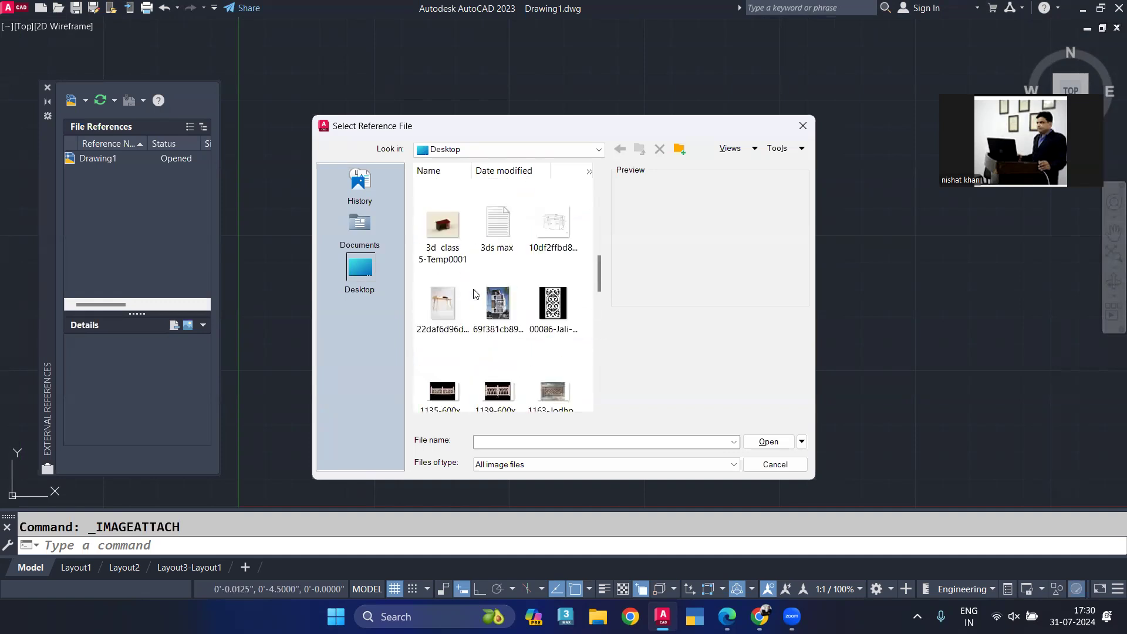
scroll(475, 294, "down", 5)
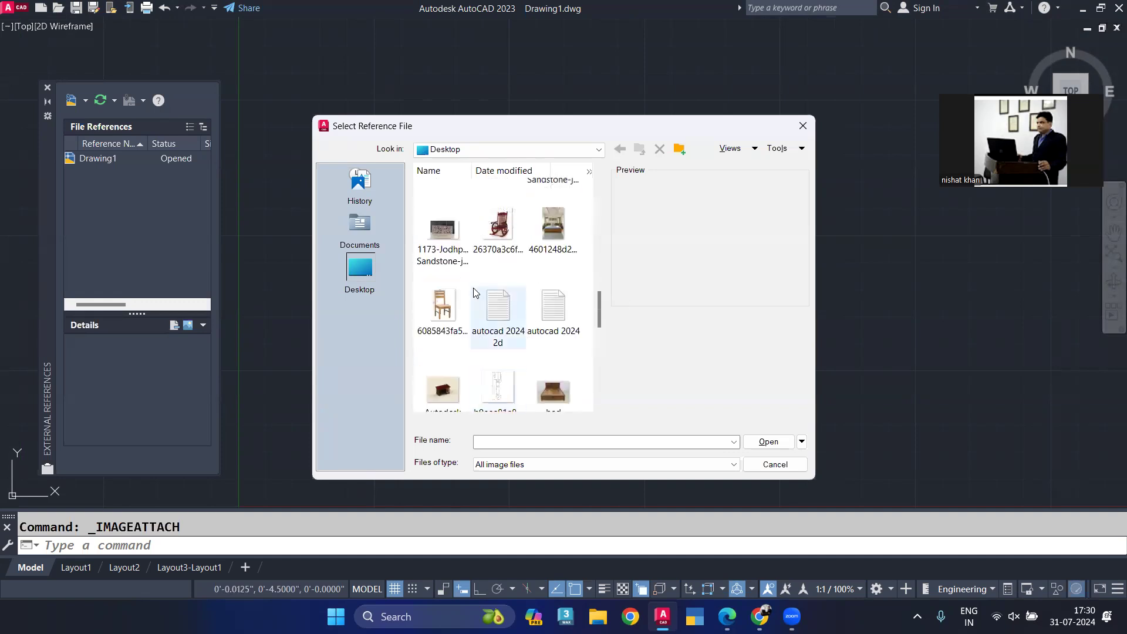
scroll(485, 303, "down", 5)
scroll(484, 303, "down", 3)
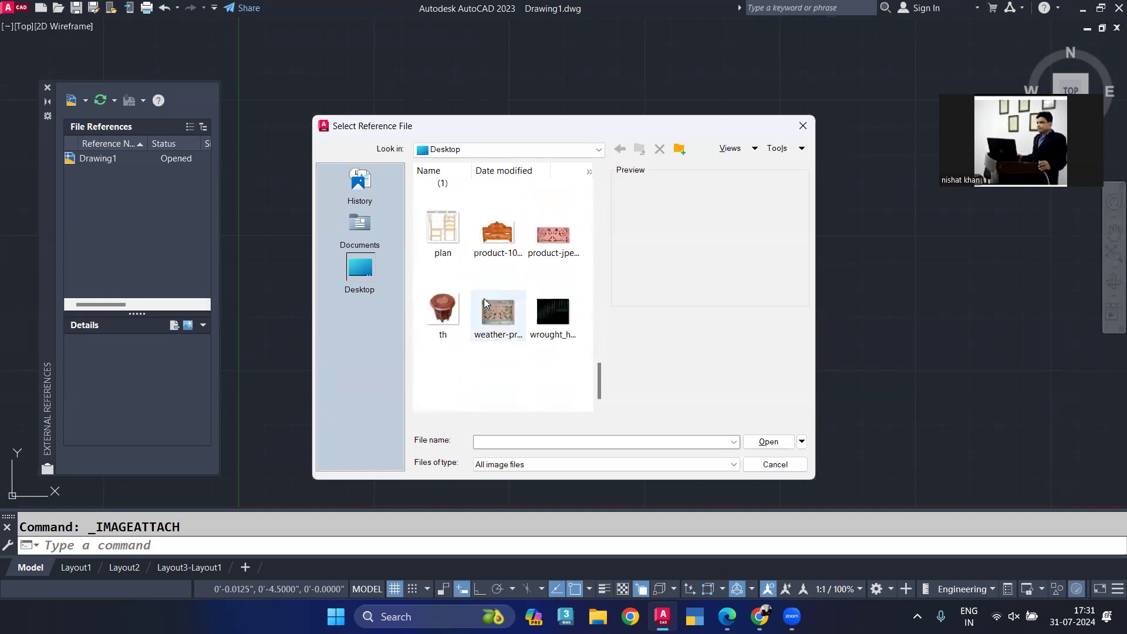
left_click(802, 126)
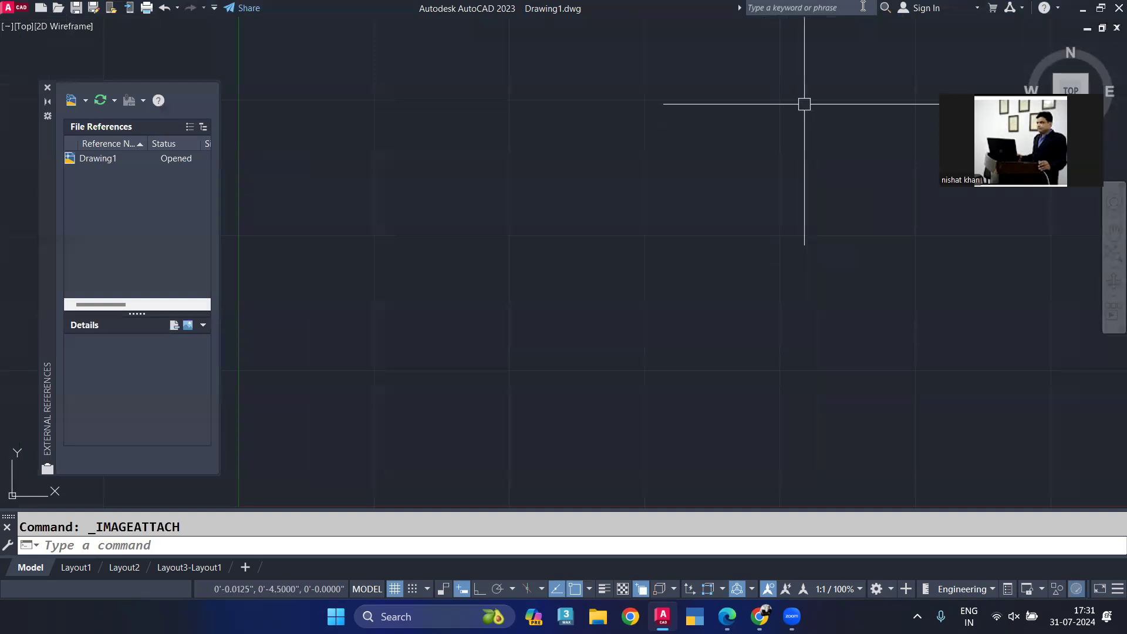
Step: Minimize AutoCAD and open the desktop image 22daf6d96d21de0ea8167da93a536123 in Paint
left_click(1081, 7)
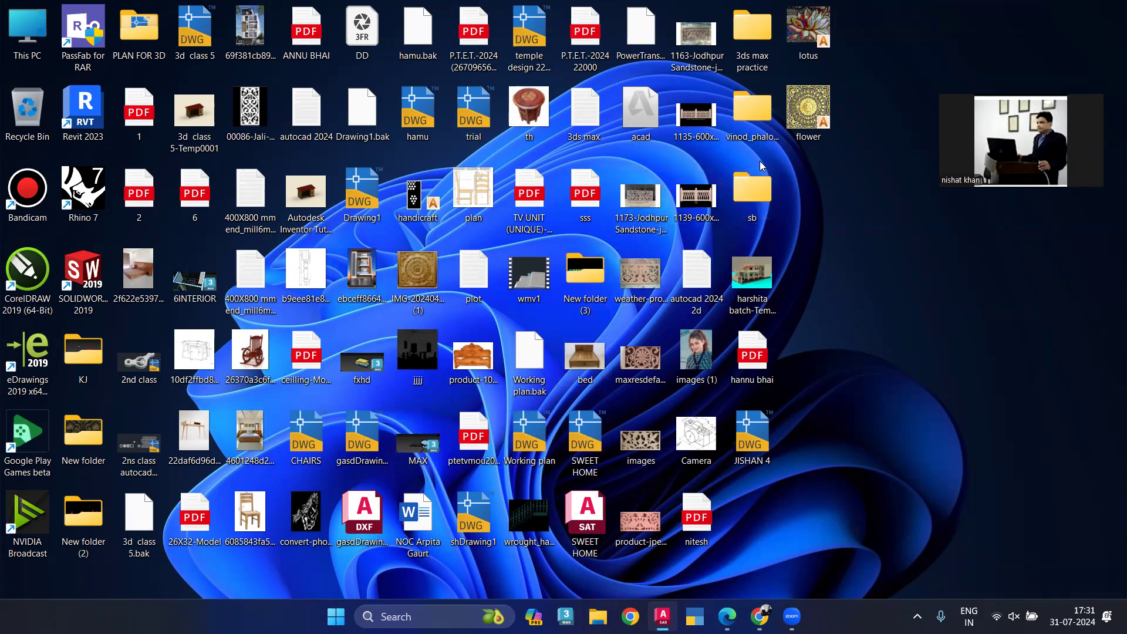
right_click(199, 460)
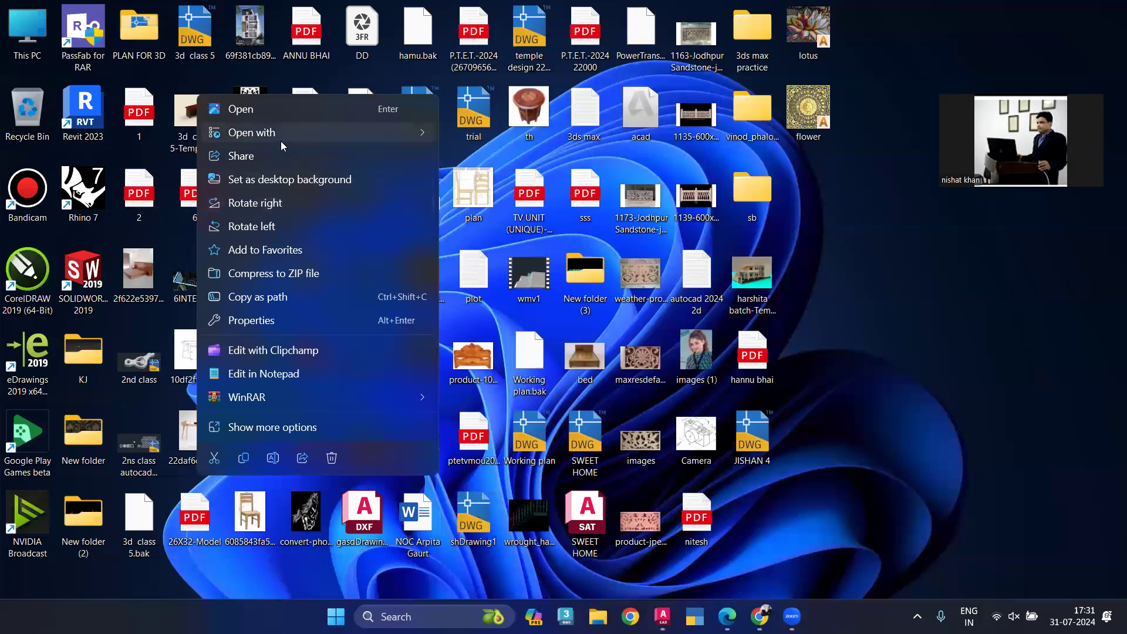
mouse_move(281, 141)
left_click(496, 179)
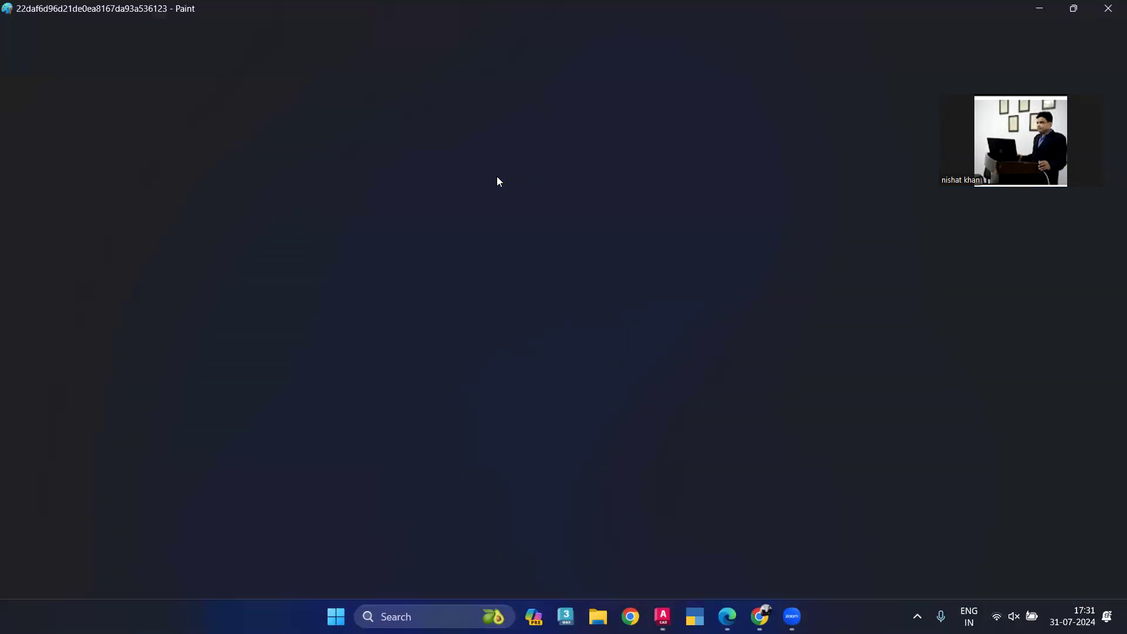
Step: Save the desk photo as a JPEG picture over the existing file, then return to AutoCAD
left_click(17, 32)
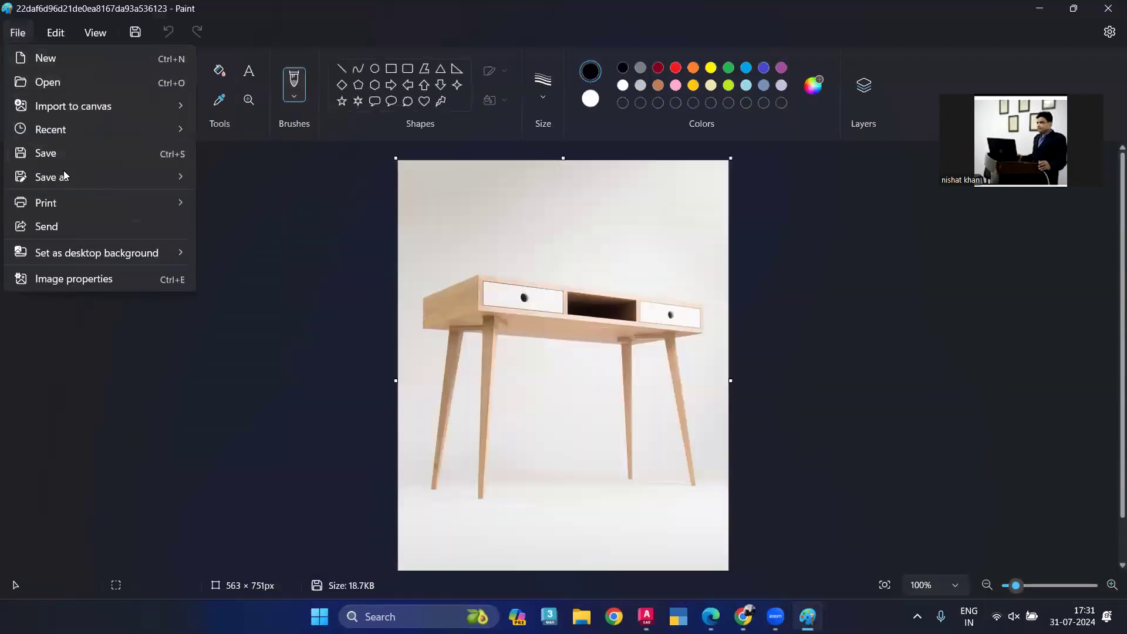
mouse_move(68, 177)
left_click(221, 203)
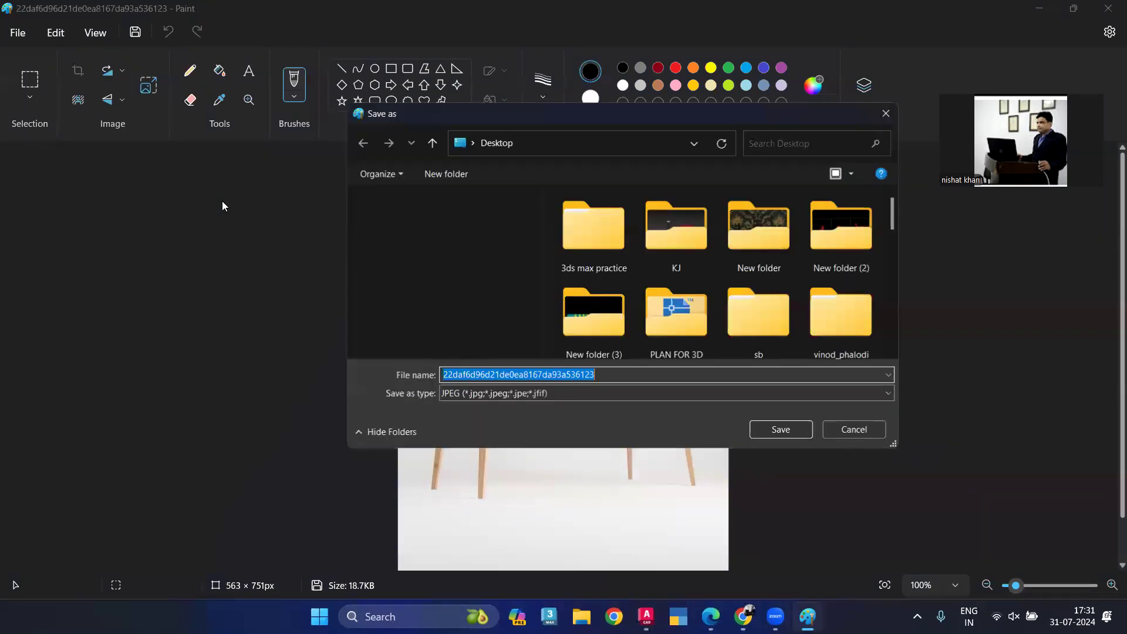
left_click(628, 376)
left_click(780, 429)
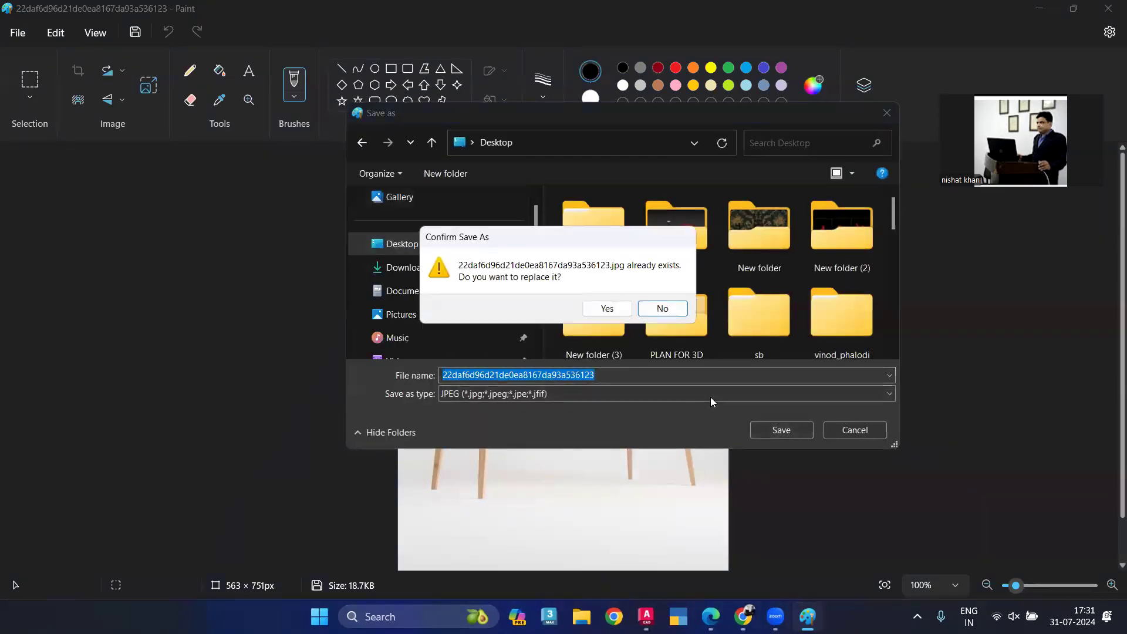
left_click(605, 309)
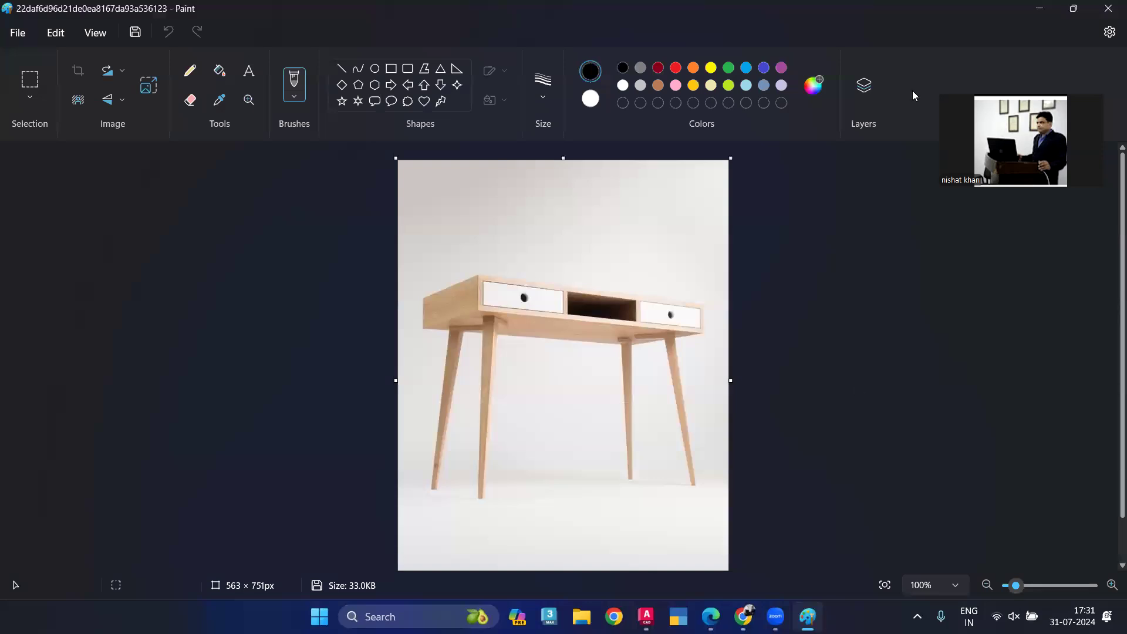
key("super+d")
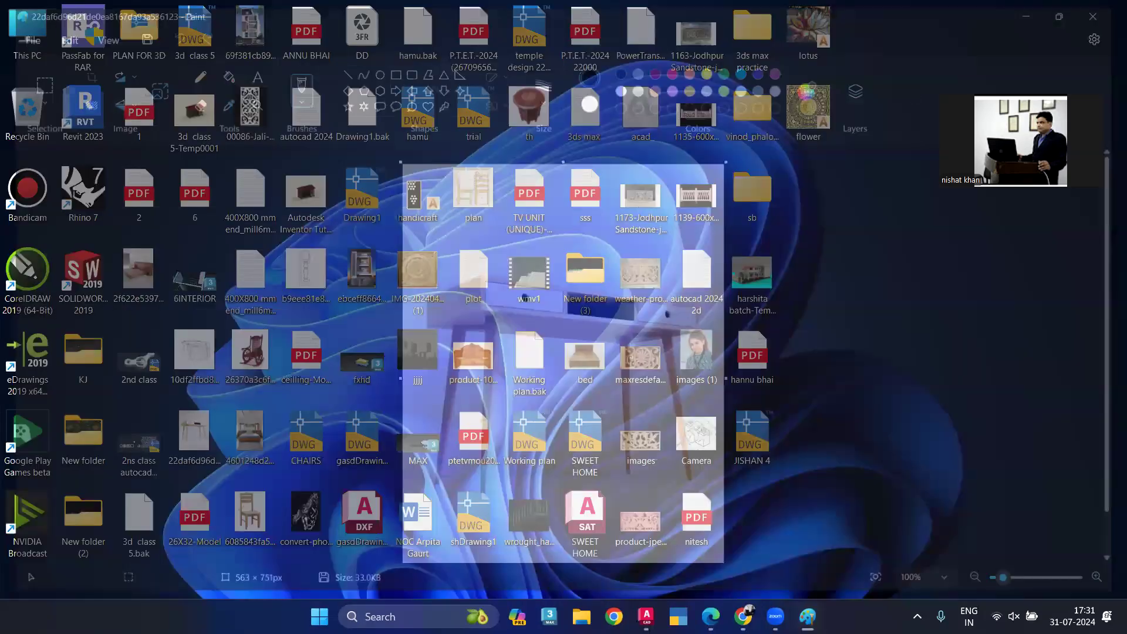
key("alt+Tab")
Step: Attach the desk JPEG as an image reference and accept the attach settings
right_click(112, 234)
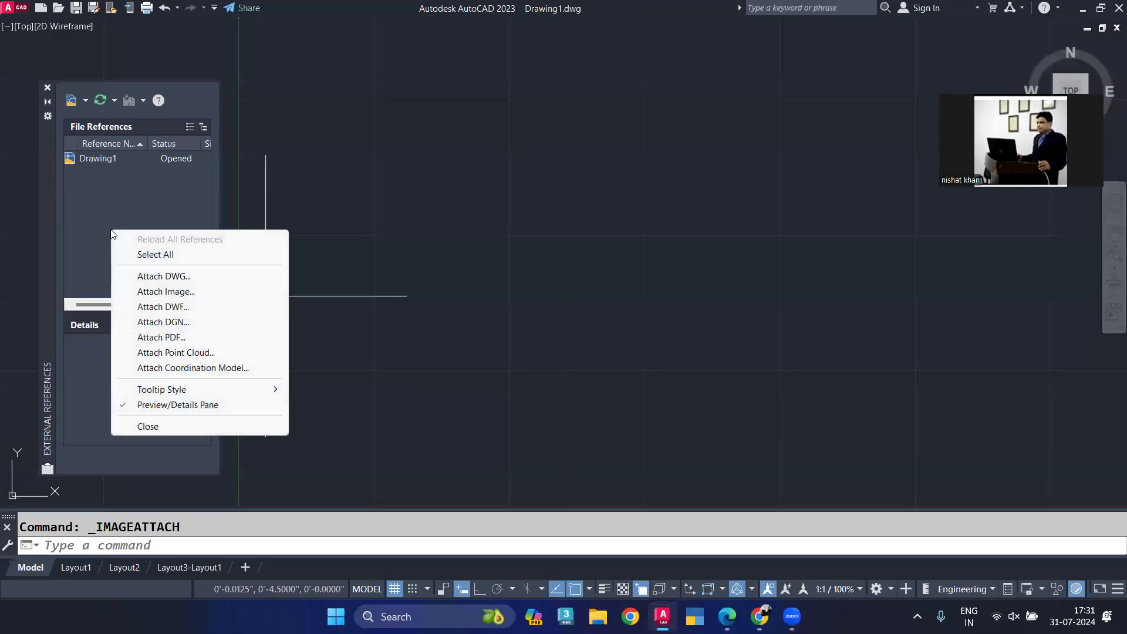
left_click(182, 292)
scroll(519, 315, "down", 5)
scroll(519, 315, "down", 3)
scroll(519, 314, "down", 2)
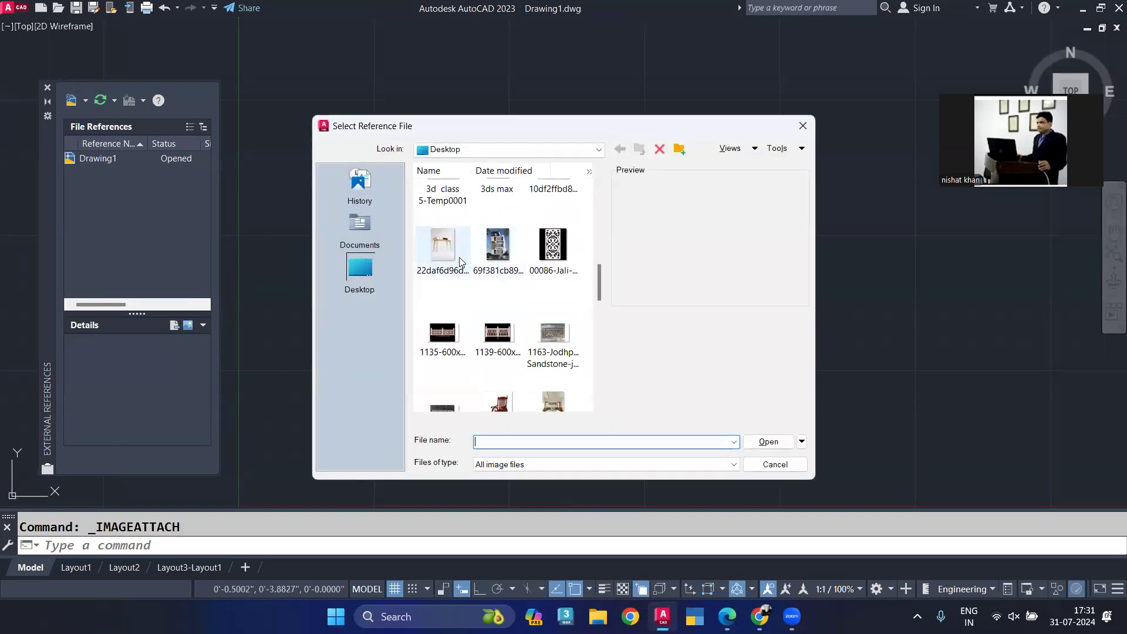
left_click(443, 245)
left_click(763, 442)
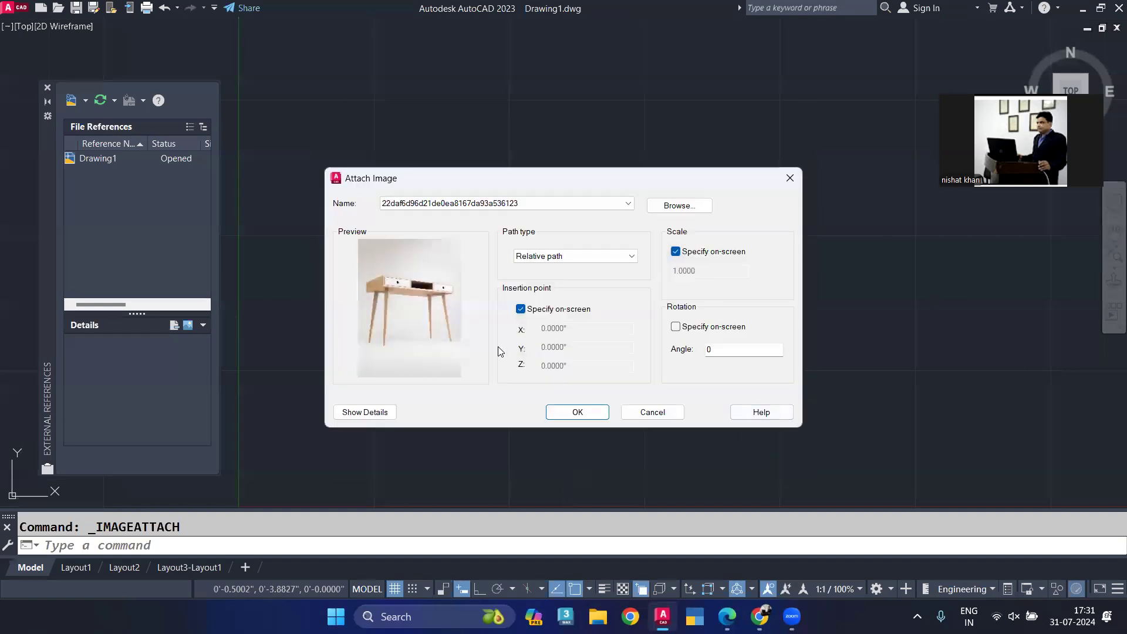
left_click(578, 417)
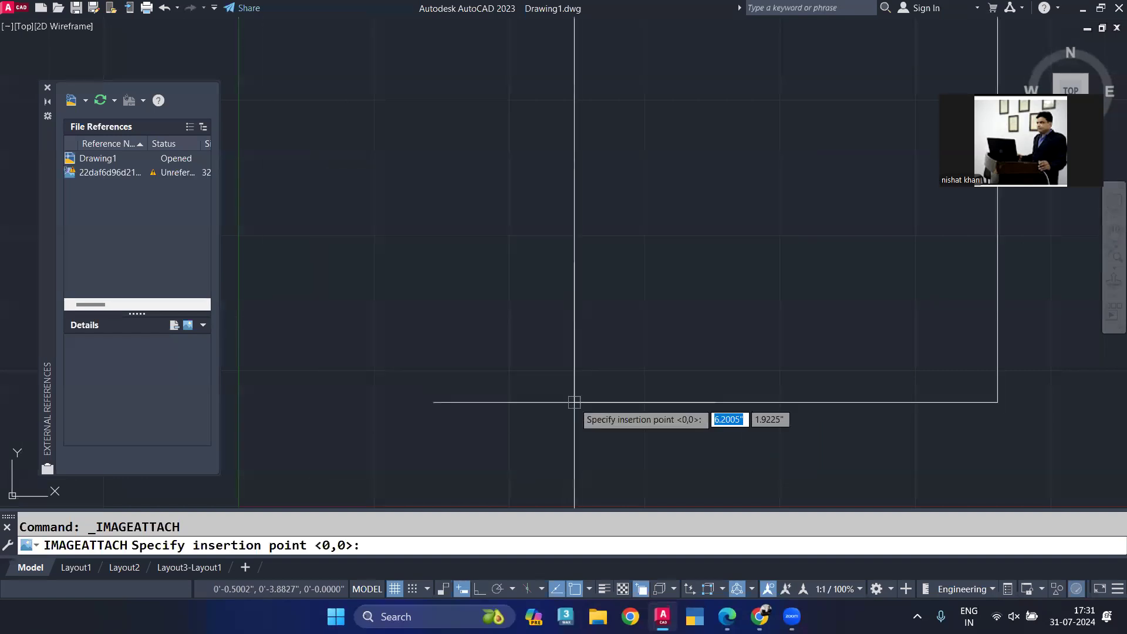
Step: Place the desk photo at scale 1, then close the External References palette
left_click(340, 422)
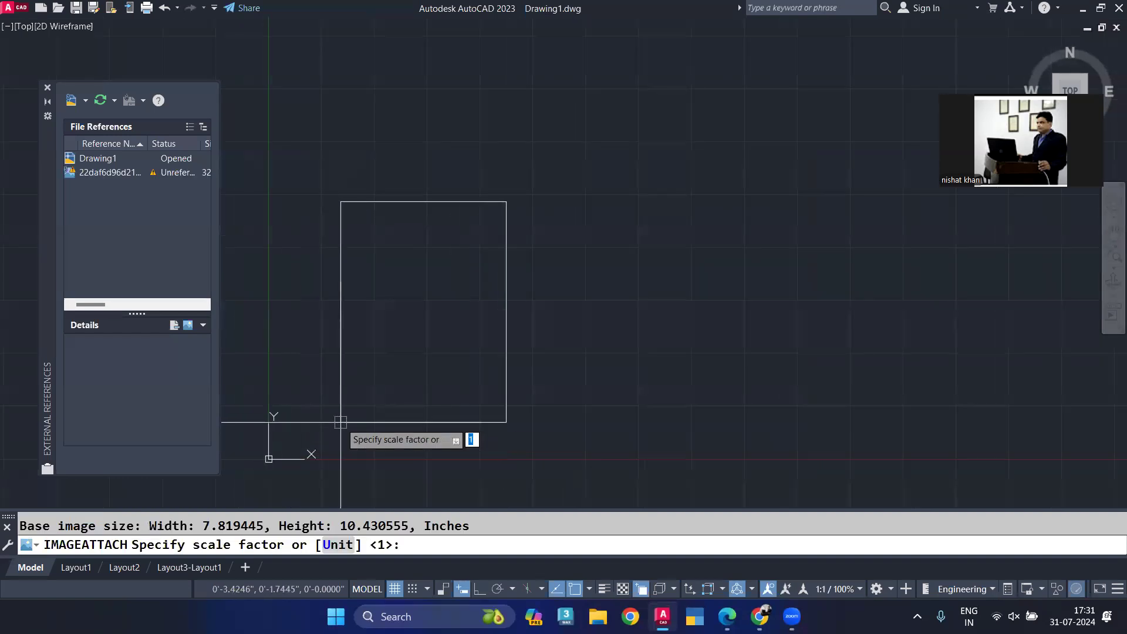
key("Return")
left_click(47, 87)
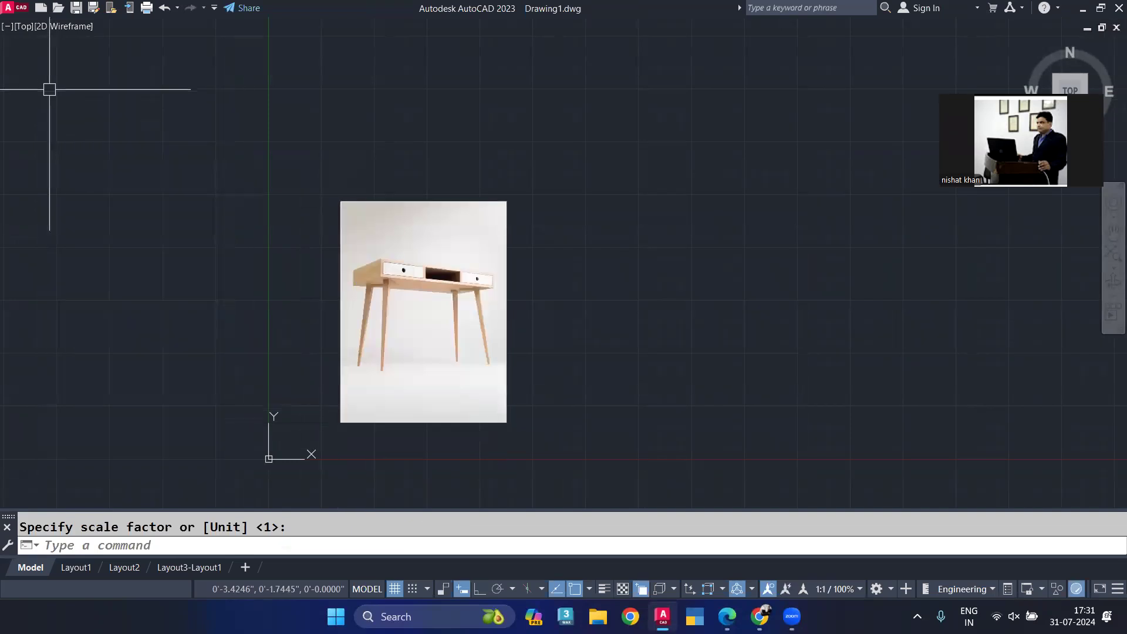
scroll(415, 276, "up", 8)
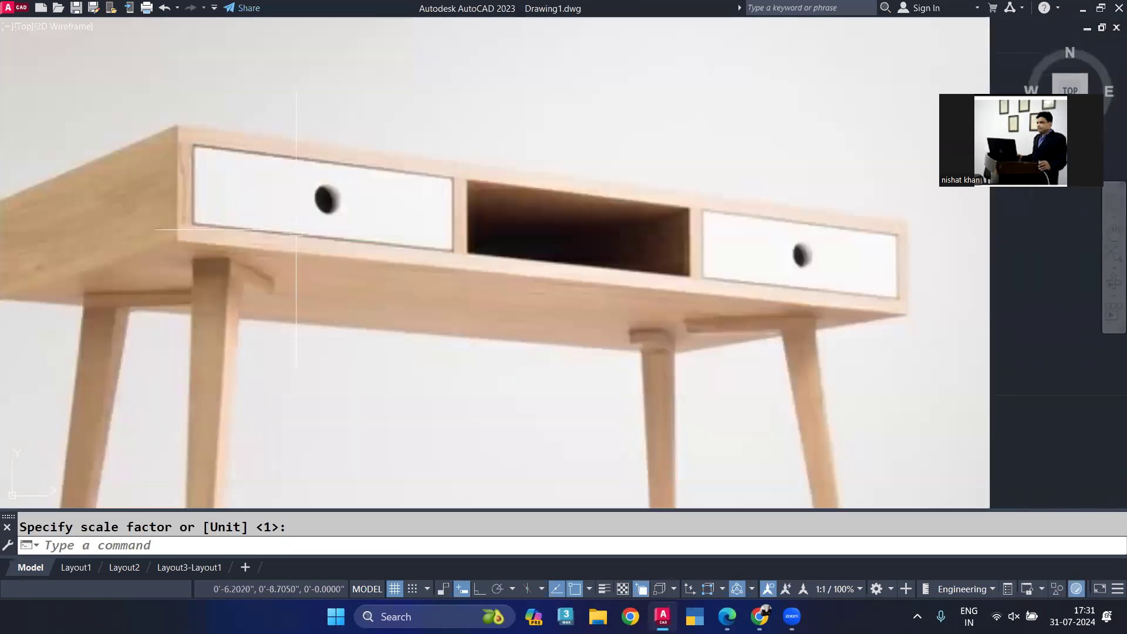
scroll(294, 274, "down", 2)
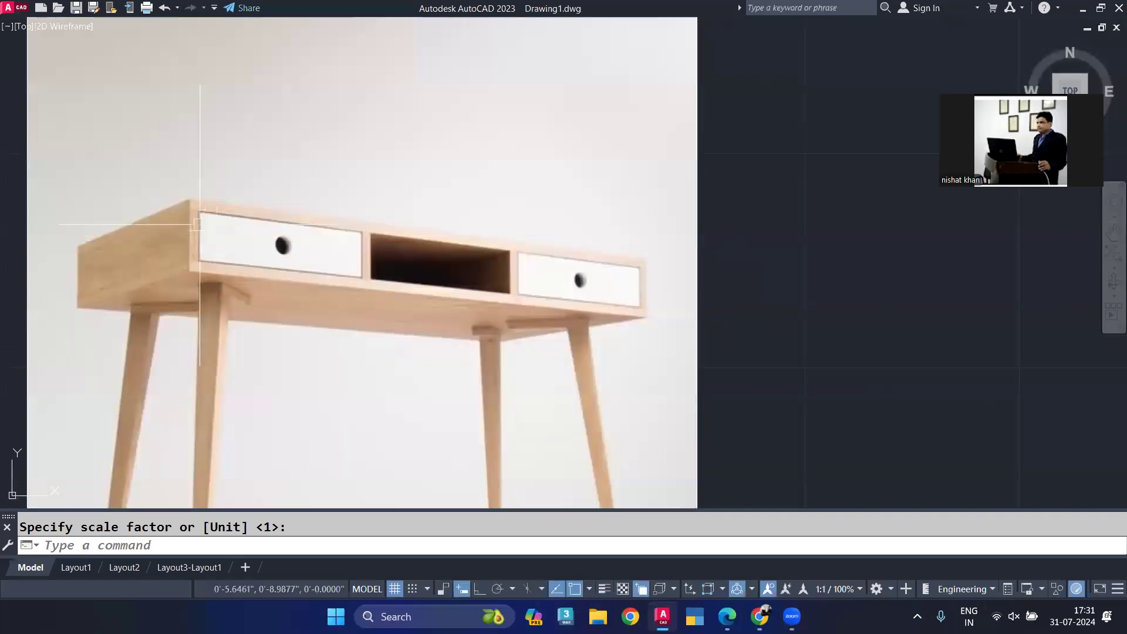
middle_click_drag(70, 272, 139, 271)
middle_click_drag(296, 279, 243, 289)
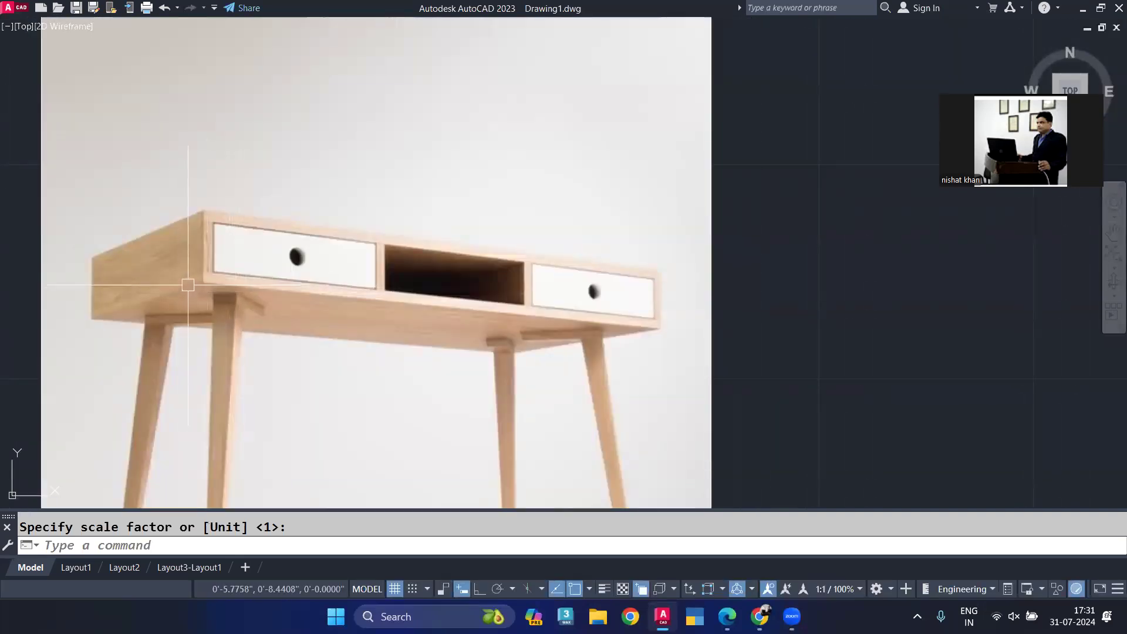
Step: Set the current drawing colour to cyan with the COL command
type("l")
key("Return")
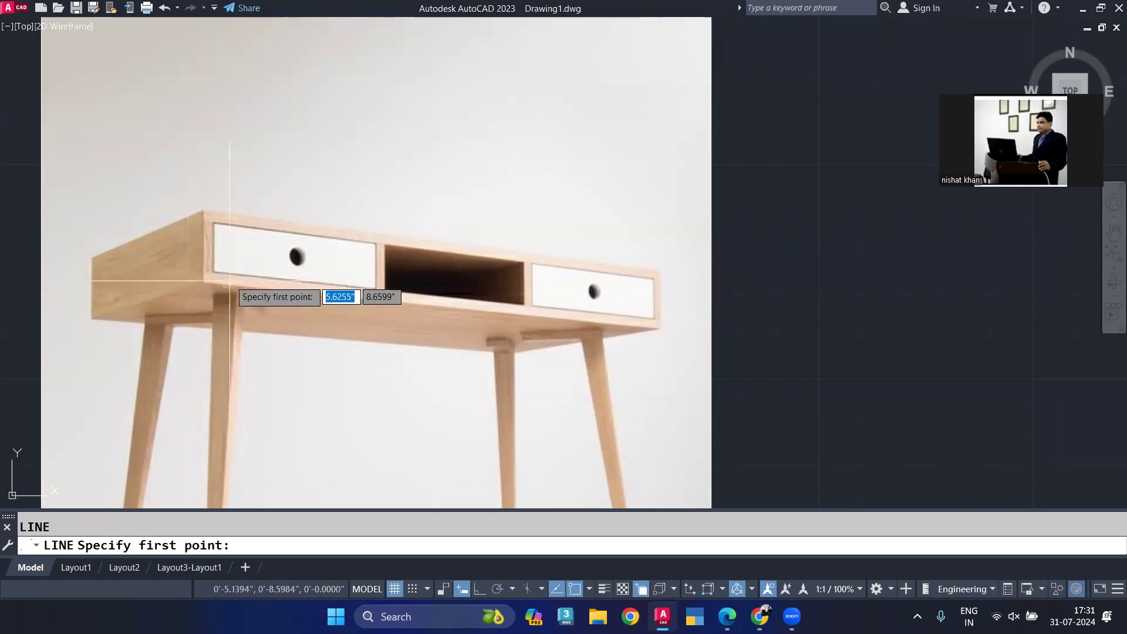
key("Escape")
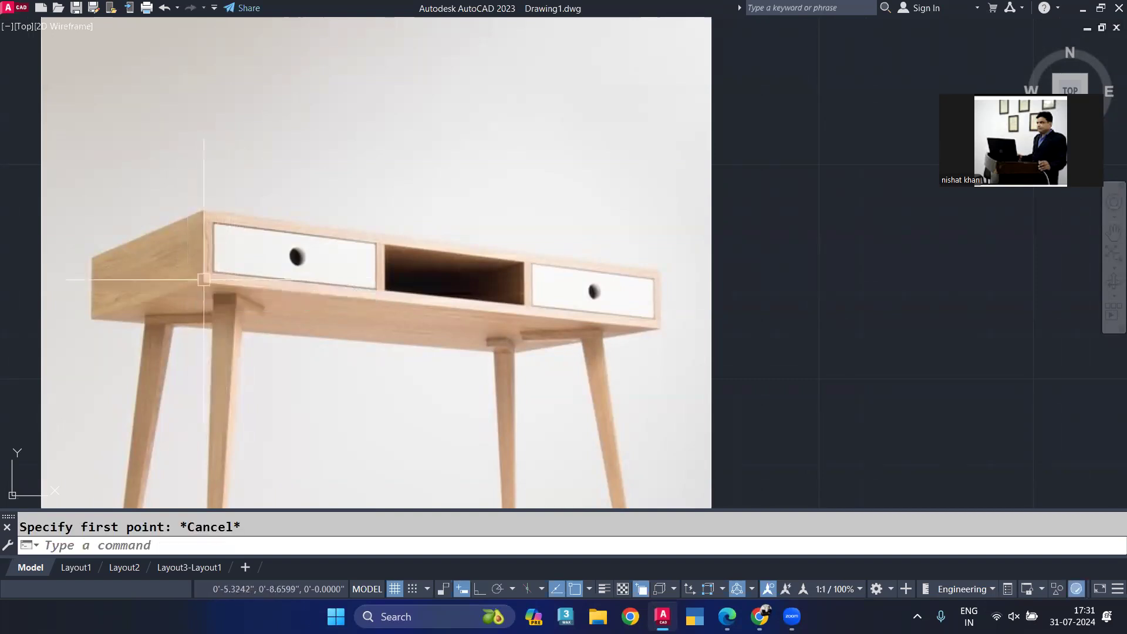
key("Return")
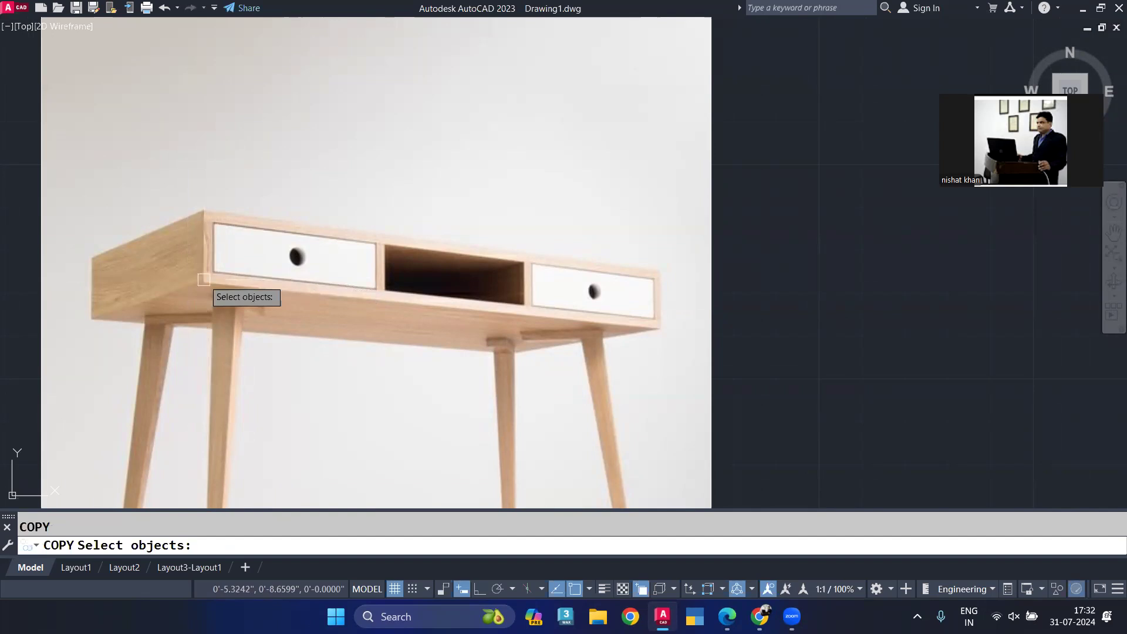
key("Escape")
type("col")
key("Return")
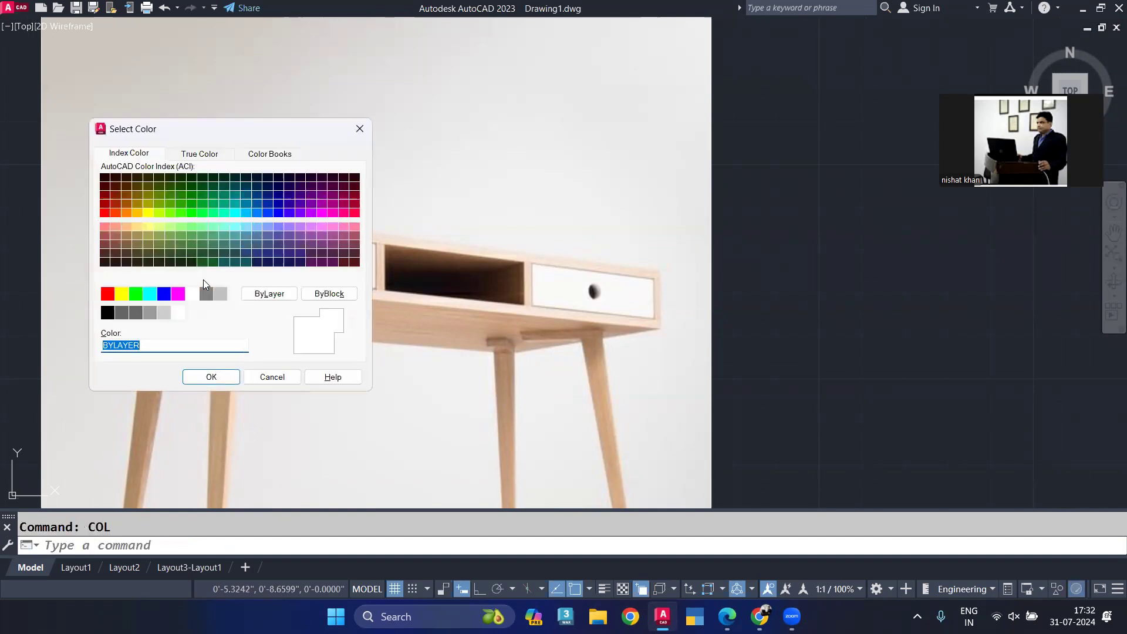
left_click(156, 302)
left_click(213, 376)
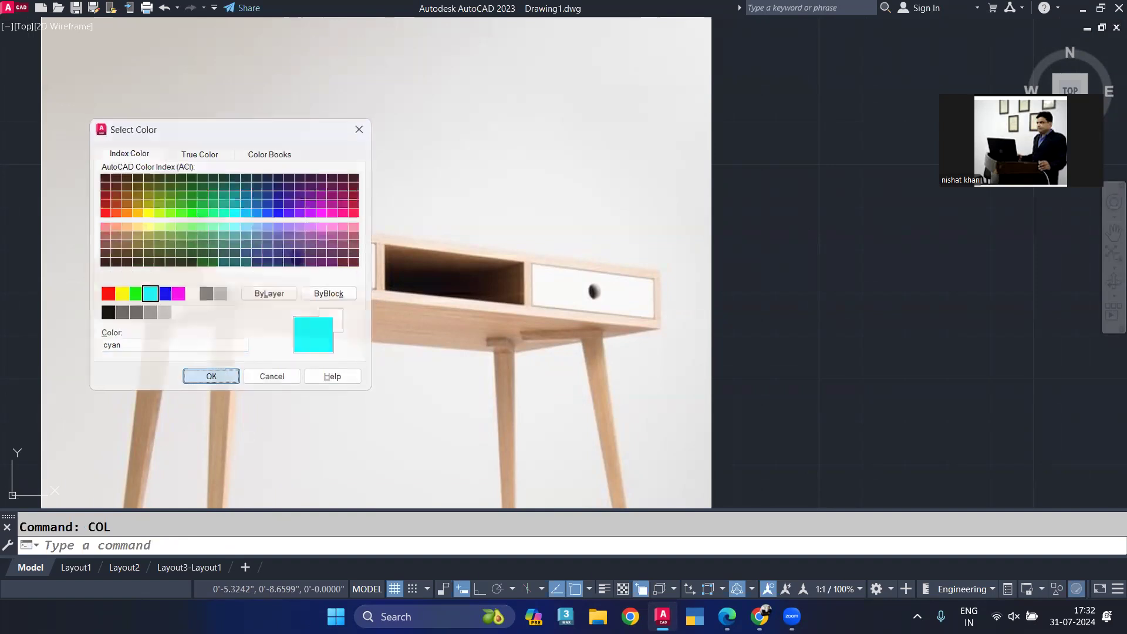
Step: Trace a line from the desk's left front corner to its right front corner
type("l")
key("Return")
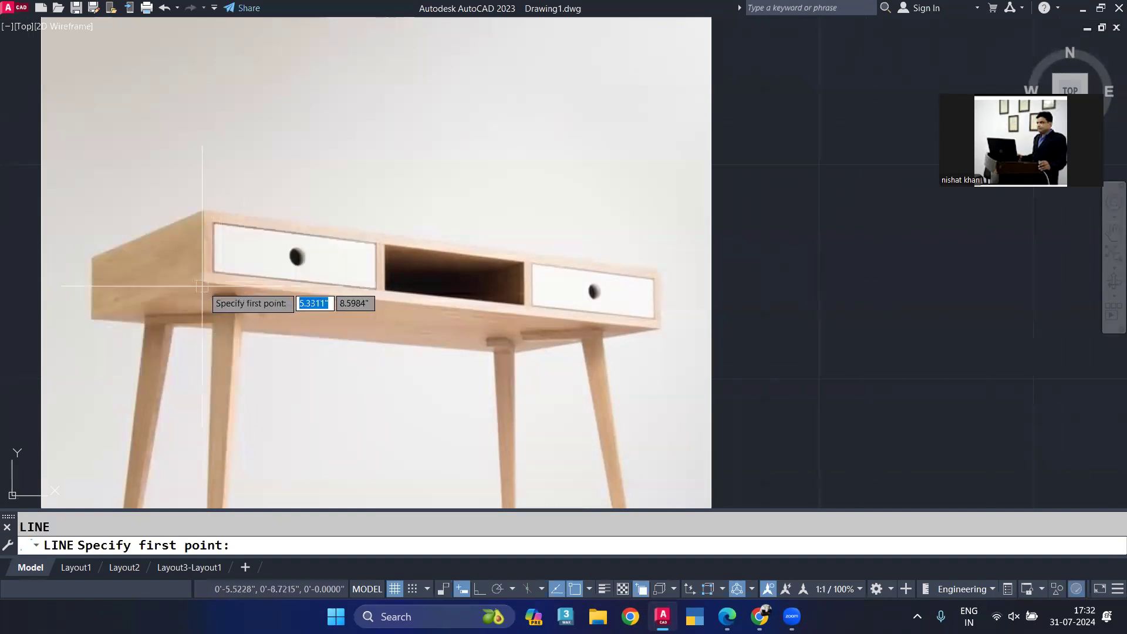
scroll(203, 288, "up", 2)
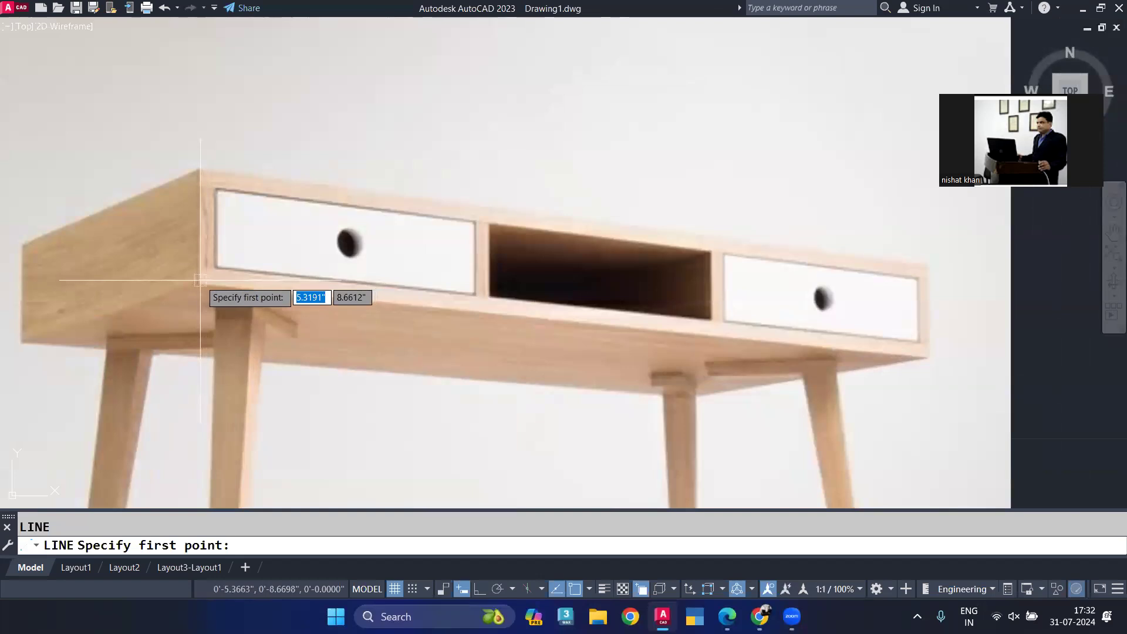
left_click(203, 284)
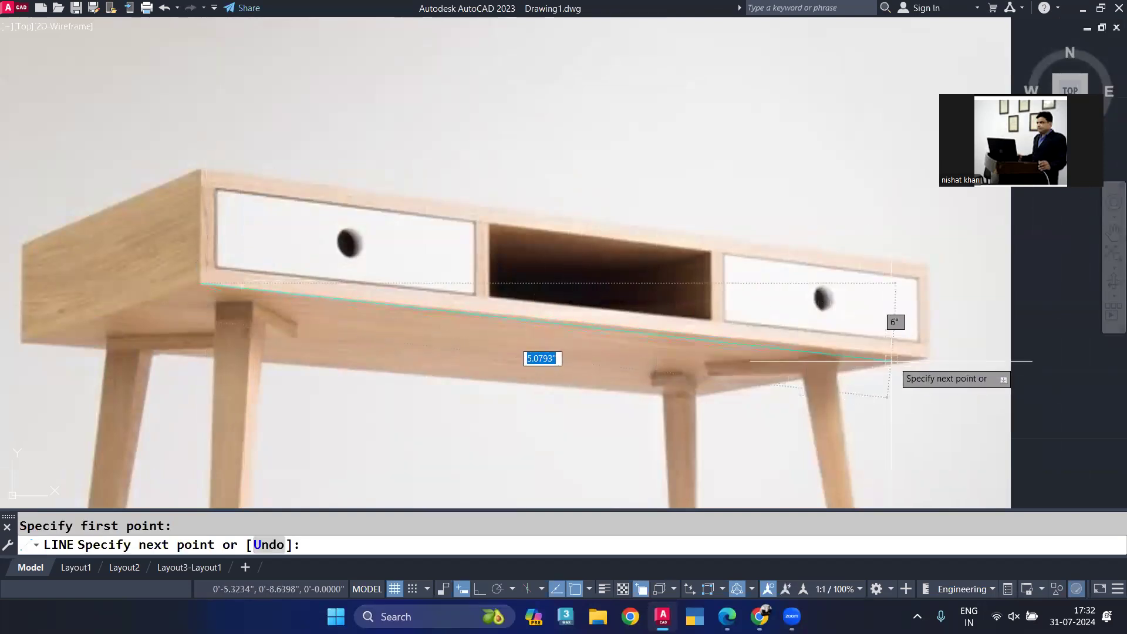
scroll(892, 359, "up", 2)
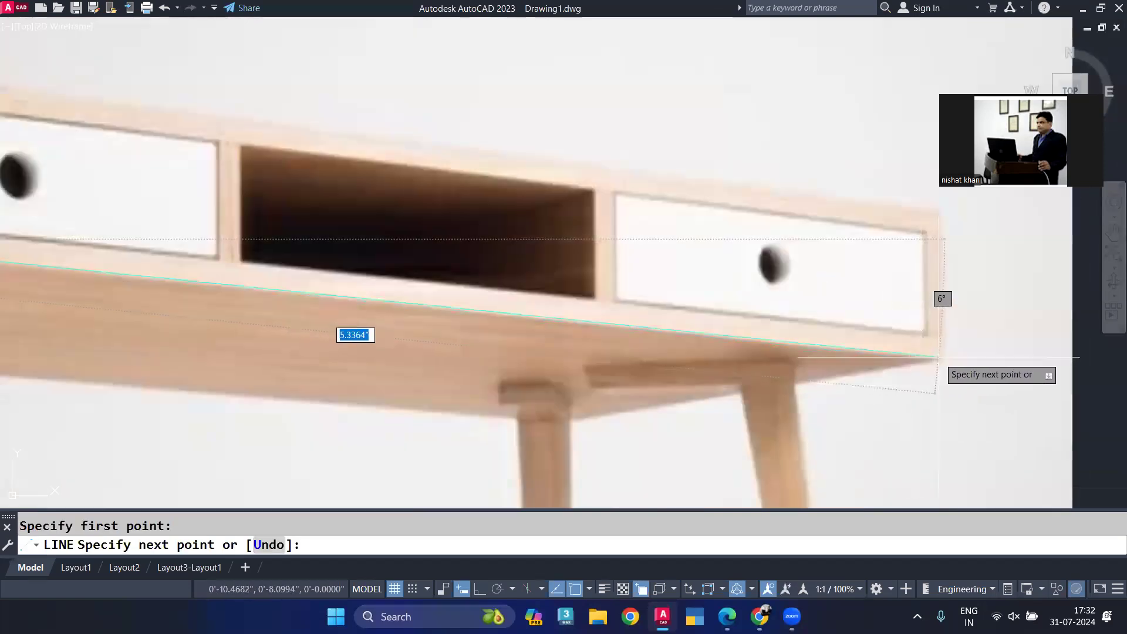
left_click(941, 356)
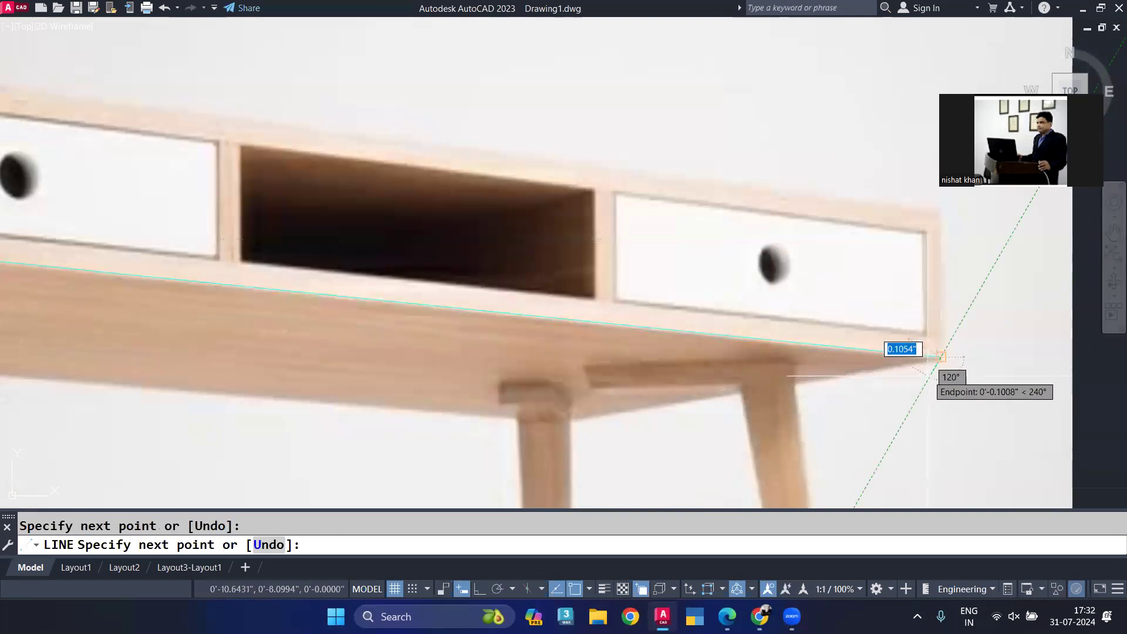
key("Return")
scroll(829, 362, "down", 4)
scroll(445, 384, "up", 4)
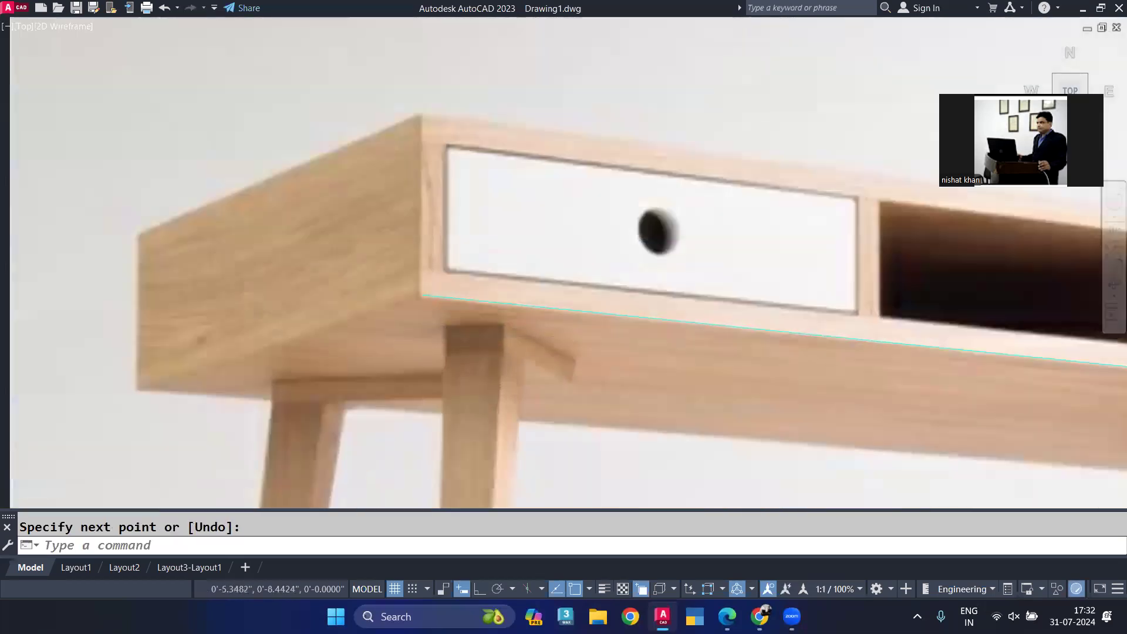
scroll(380, 365, "down", 8)
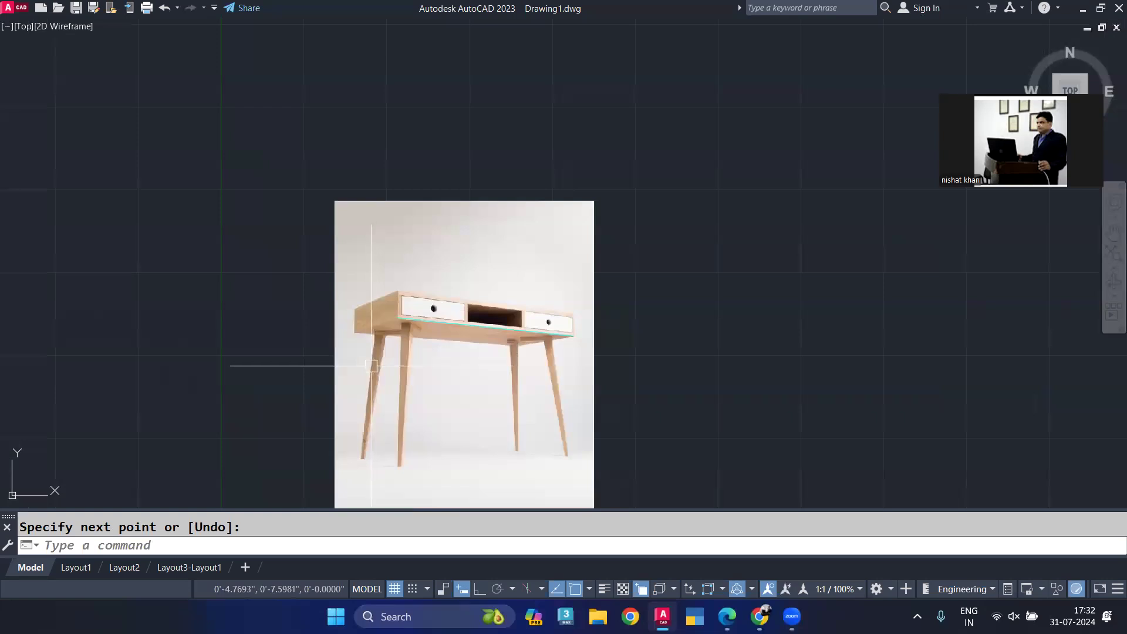
middle_click_drag(741, 349, 480, 344)
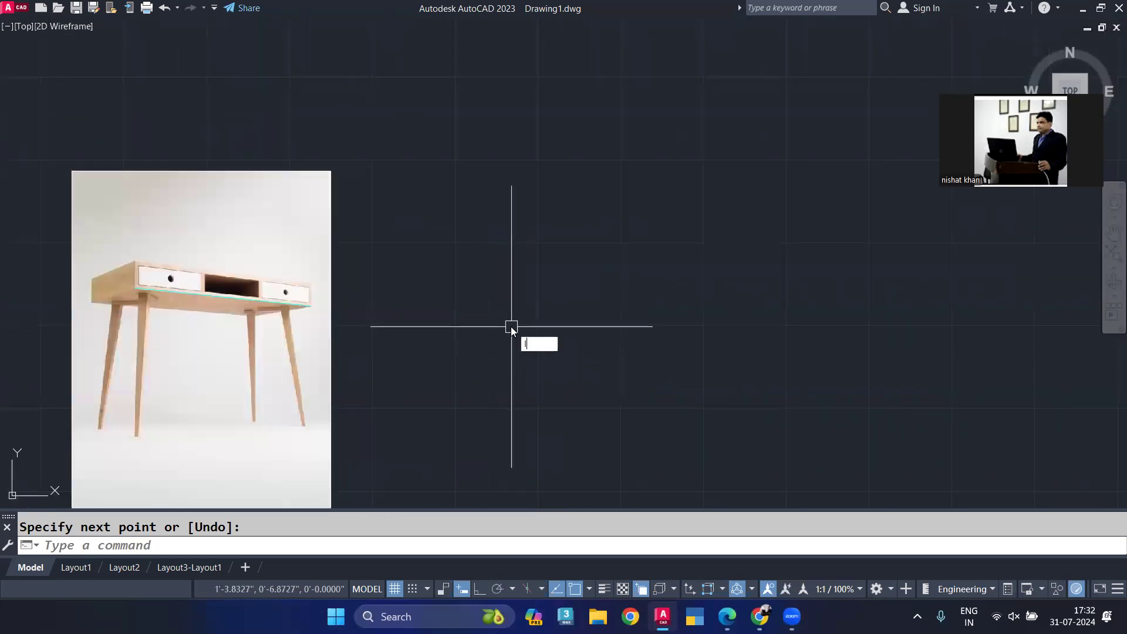
Step: Draw a 3' horizontal line with Ortho on in the empty space beside the photo
left_click(468, 322)
key("F8")
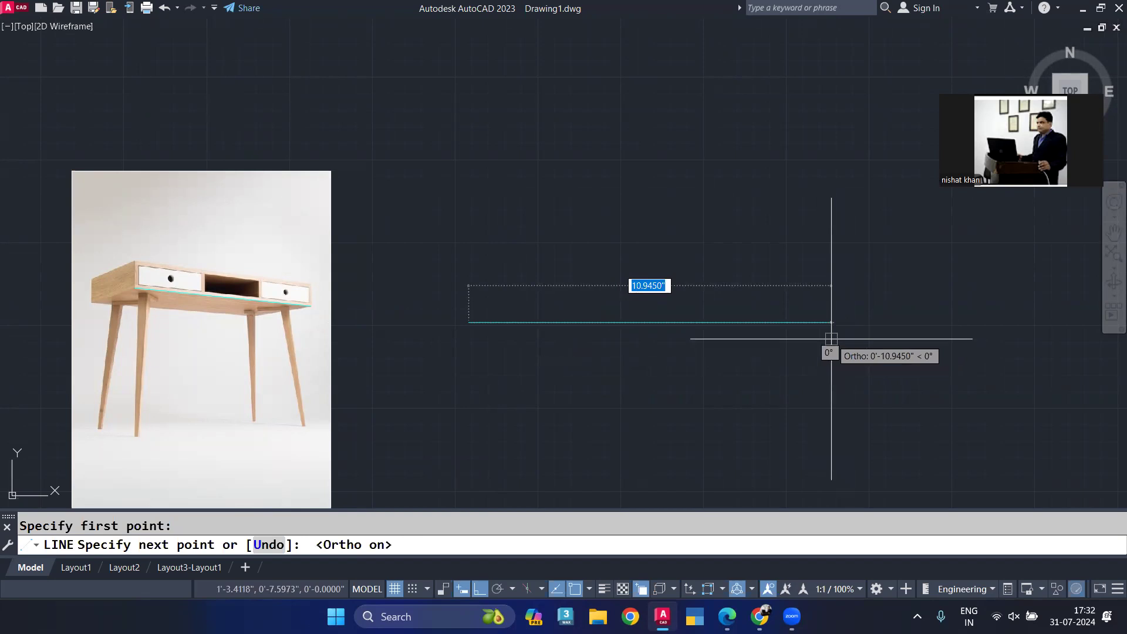
type("3")
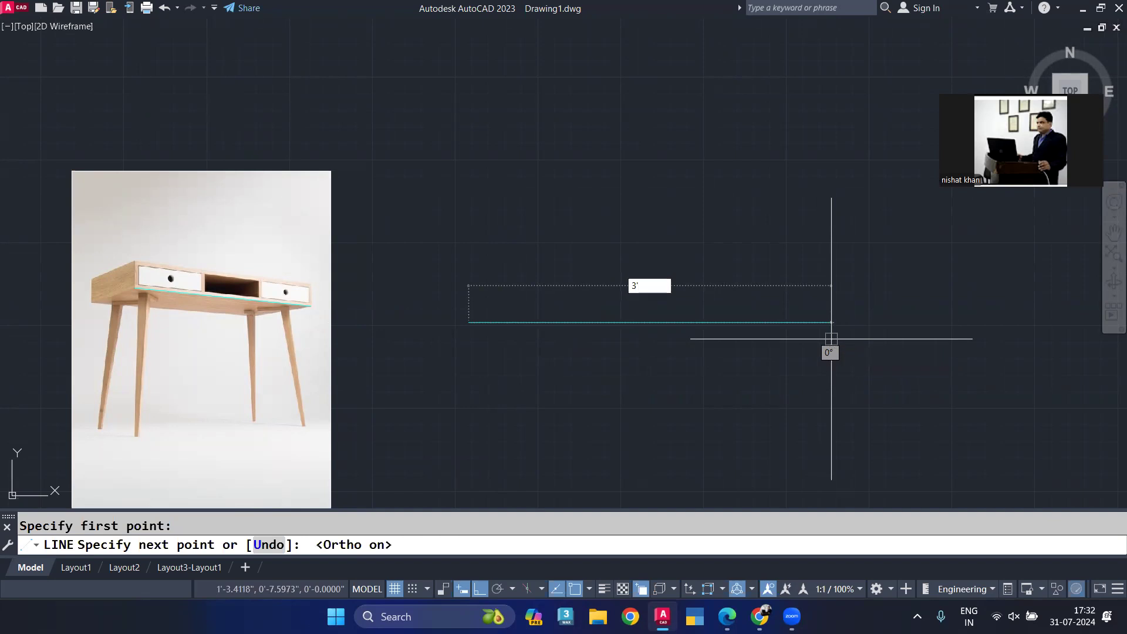
key("Return")
key("Escape")
scroll(841, 357, "down", 4)
middle_click_drag(791, 424, 593, 355)
scroll(442, 357, "down", 2)
scroll(443, 293, "up", 4)
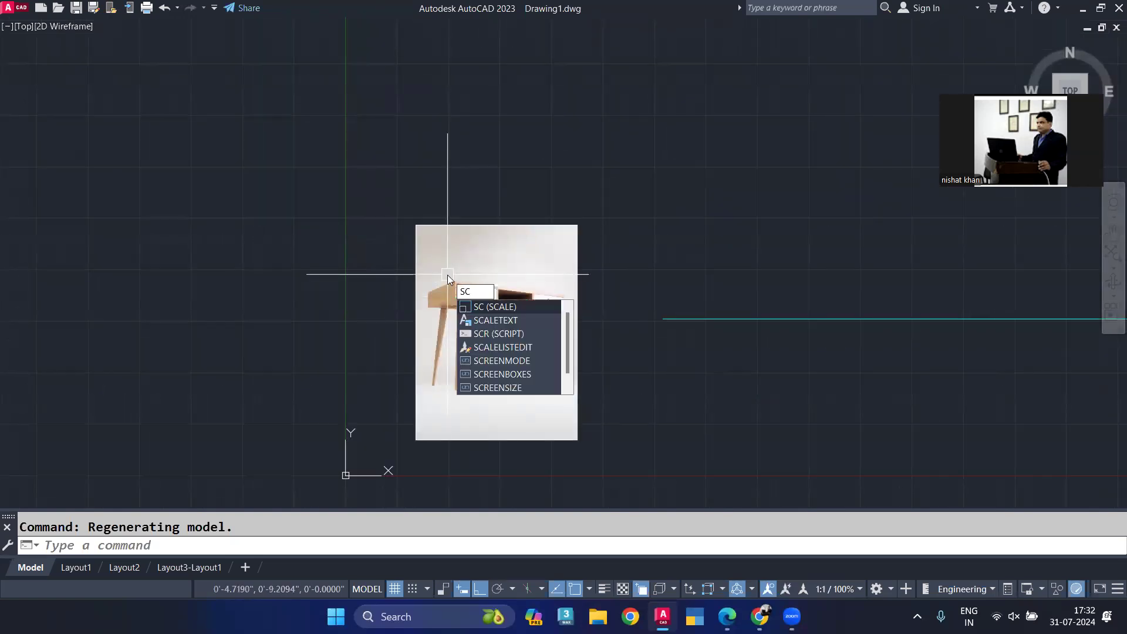
Step: Start scaling the reference photo about a base point using the Reference option
key("Escape")
type("sc")
key("Return")
left_click(612, 171)
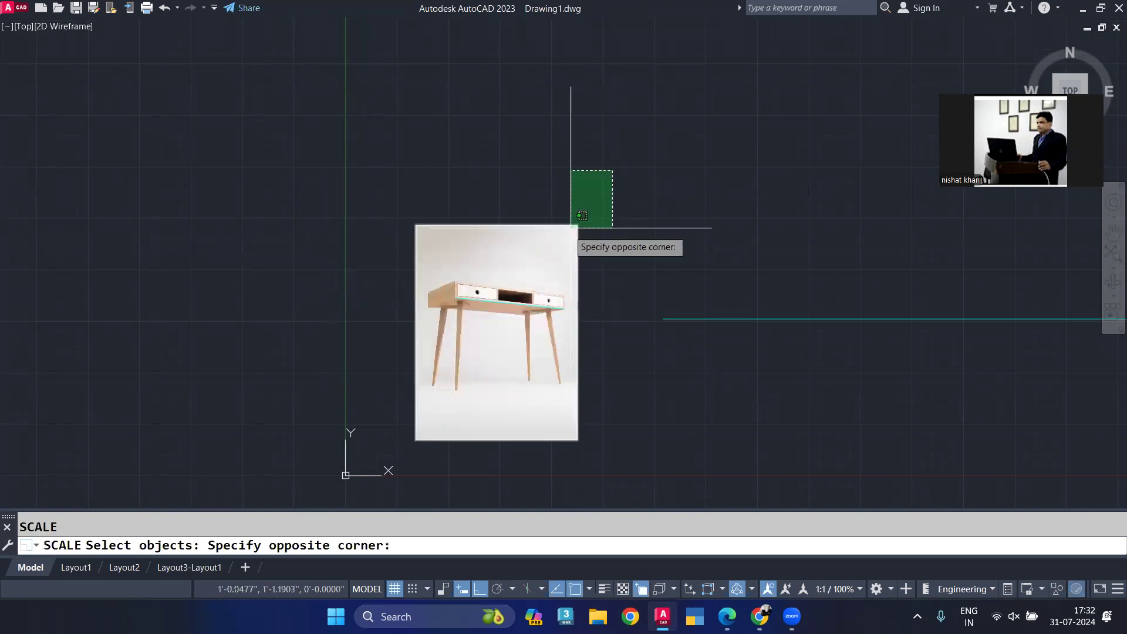
left_click(571, 228)
key("Return")
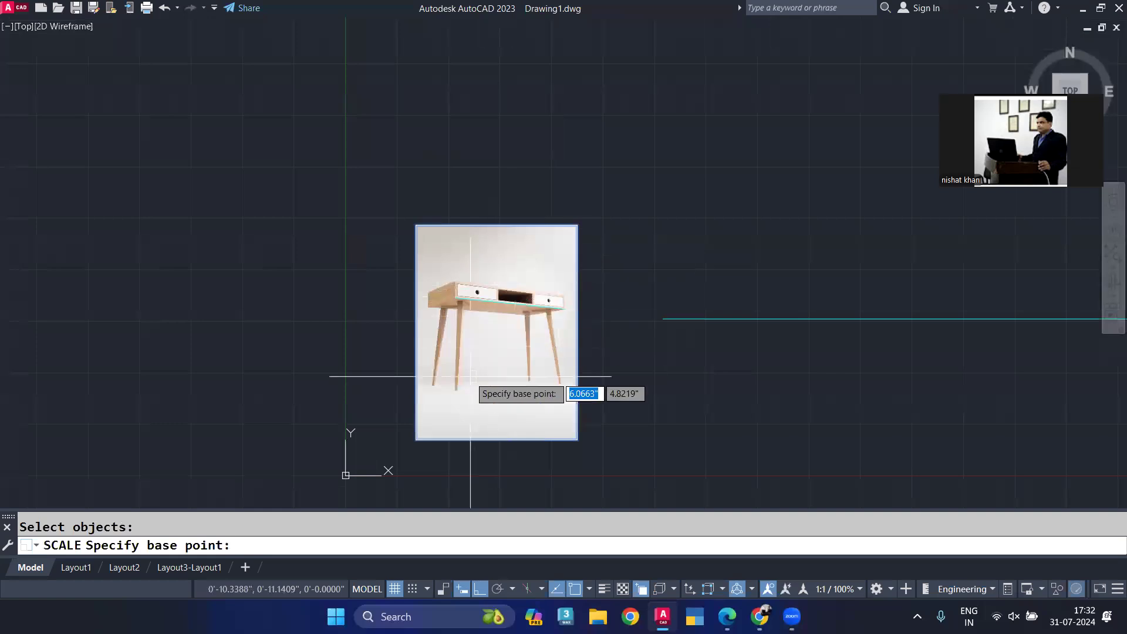
left_click(415, 224)
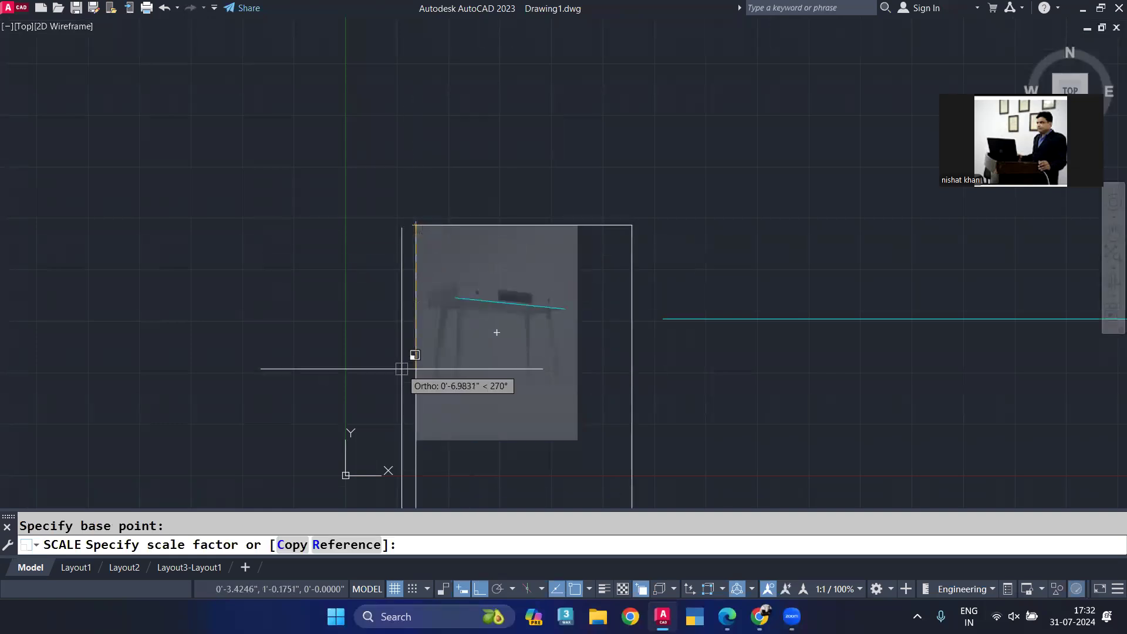
type("r")
key("Return")
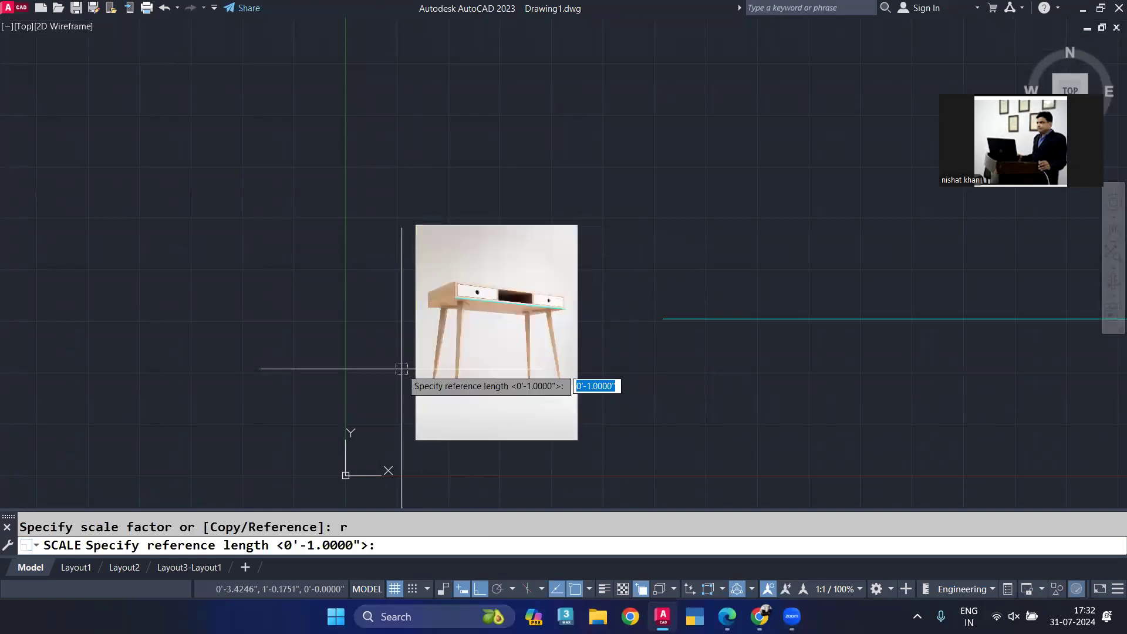
Step: Match the traced desk edge's length to the 3' line's two endpoints
scroll(446, 293, "up", 4)
scroll(464, 277, "up", 4)
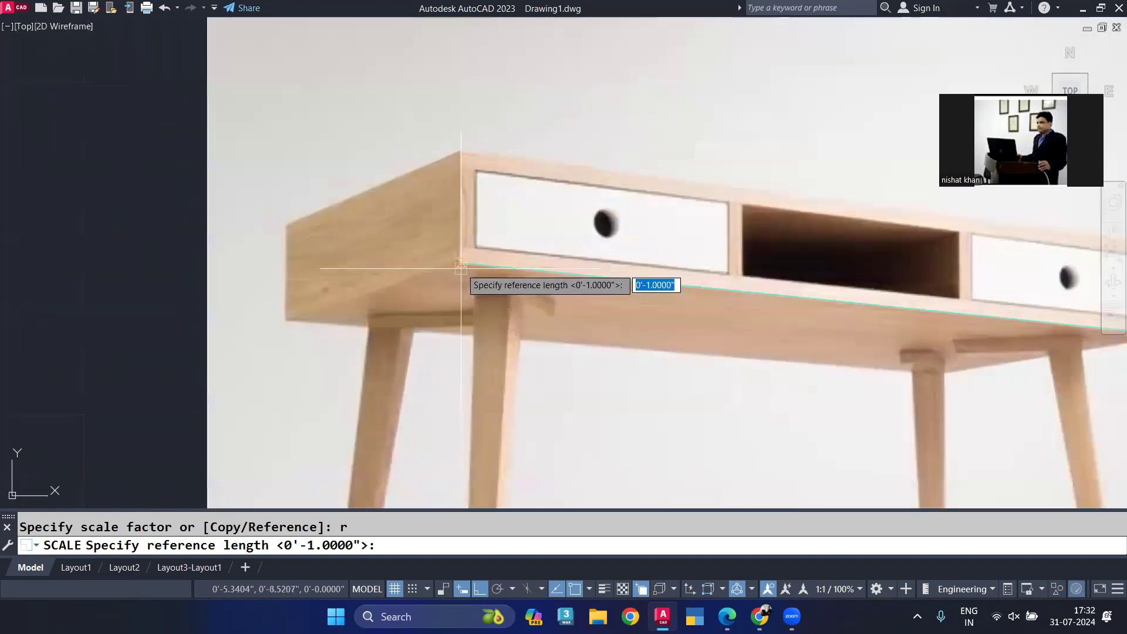
left_click(460, 264)
middle_click_drag(646, 387, 362, 377)
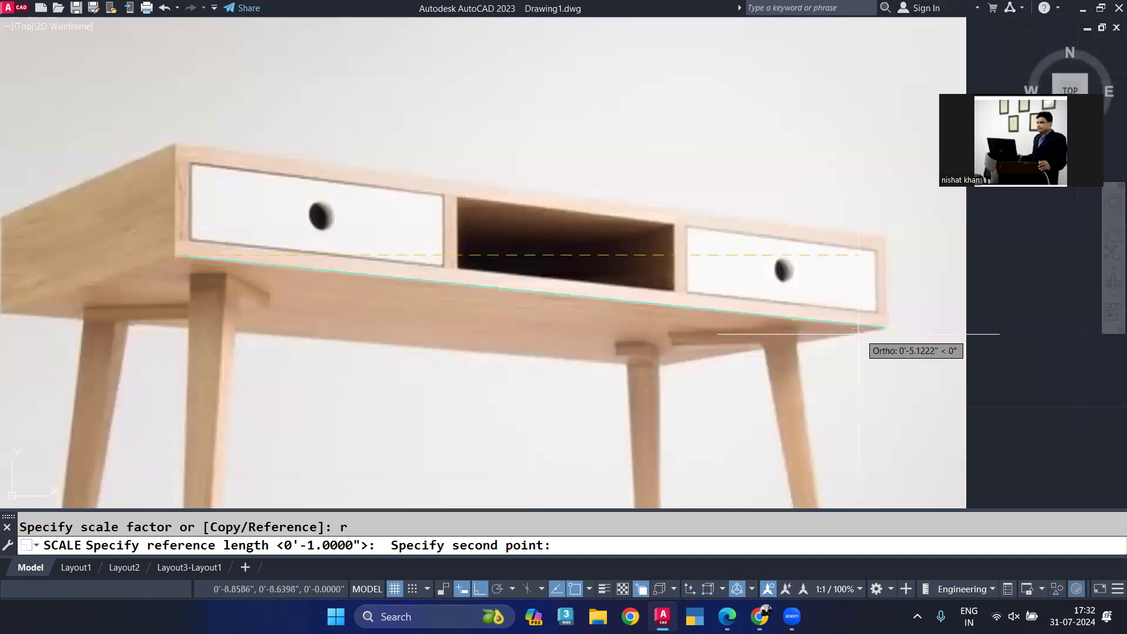
left_click(884, 327)
scroll(885, 327, "down", 5)
middle_click_drag(880, 364, 674, 364)
left_click(278, 545)
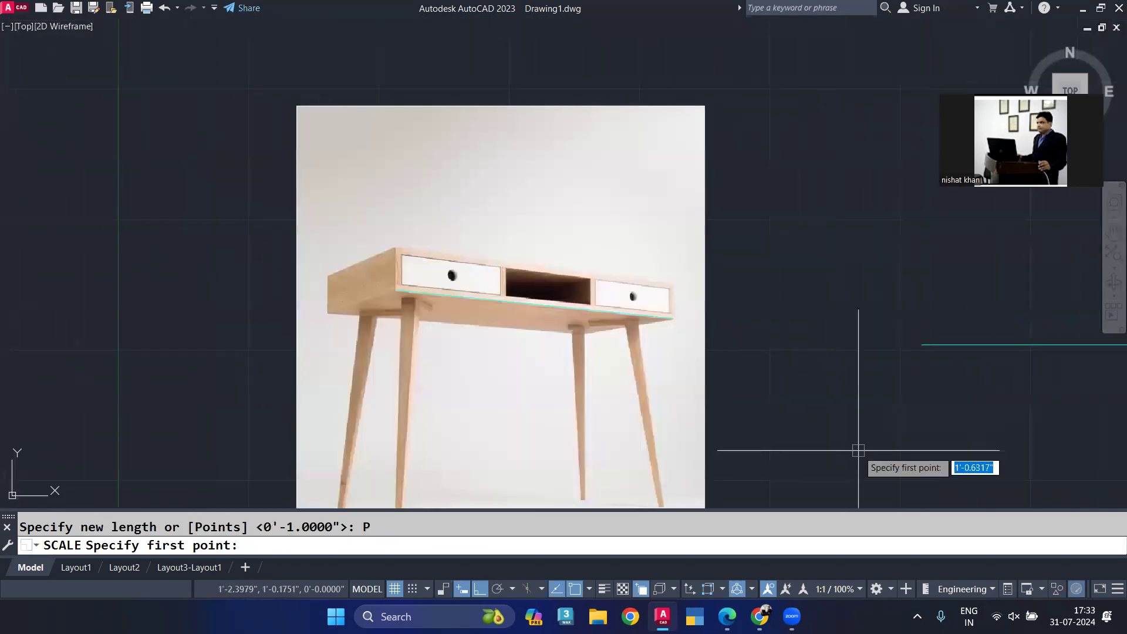
middle_click_drag(863, 465, 524, 444)
left_click(583, 322)
middle_click_drag(800, 411, 345, 375)
scroll(1030, 276, "down", 5)
middle_click_drag(960, 305, 628, 307)
middle_click_drag(763, 289, 552, 302)
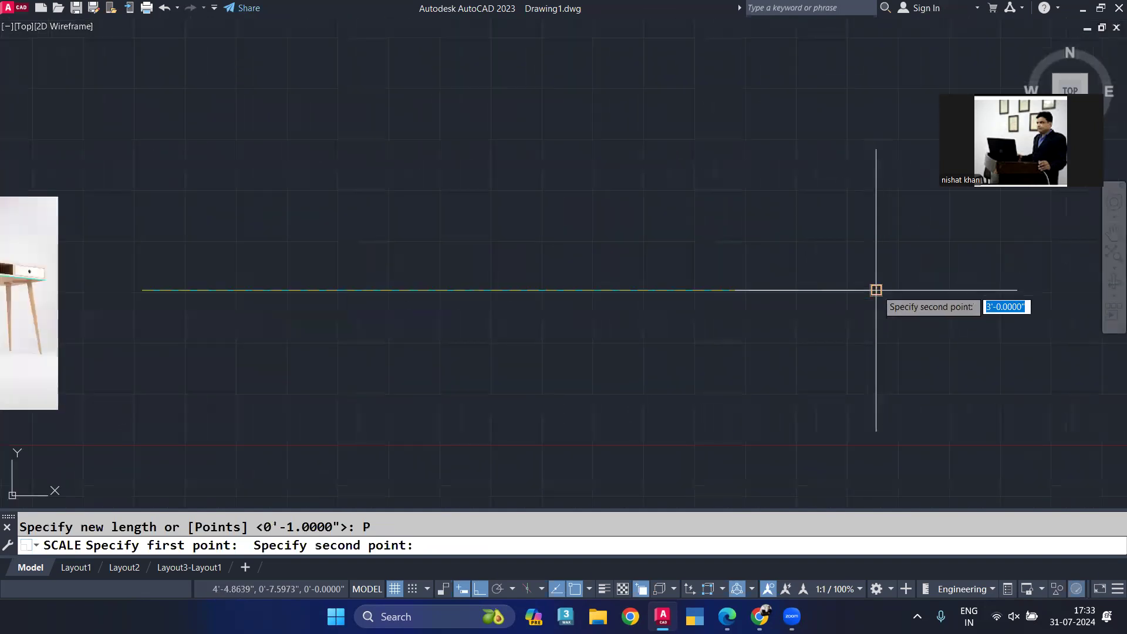
left_click(875, 289)
Step: Delete the 3' helper line
scroll(624, 276, "down", 4)
left_click(603, 274)
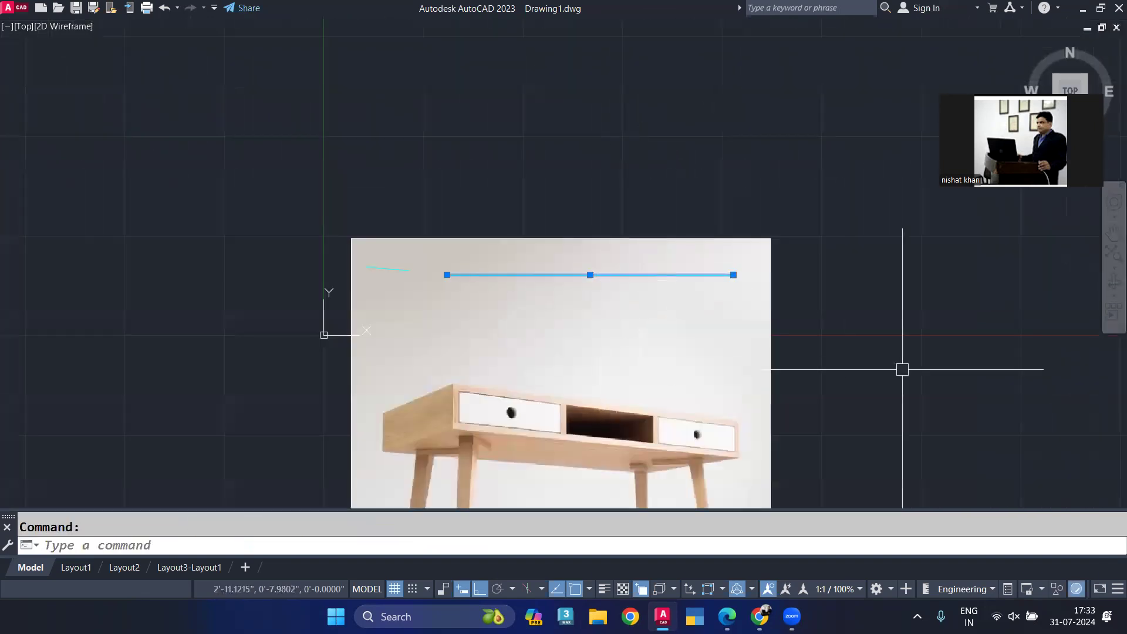
key("Delete")
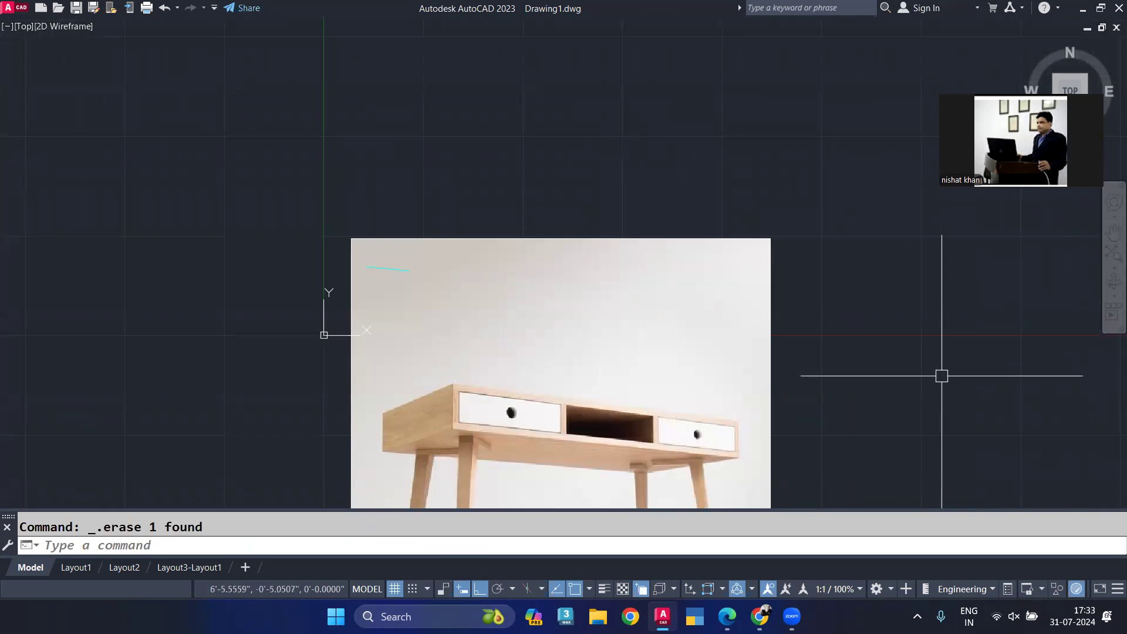
scroll(463, 318, "up", 4)
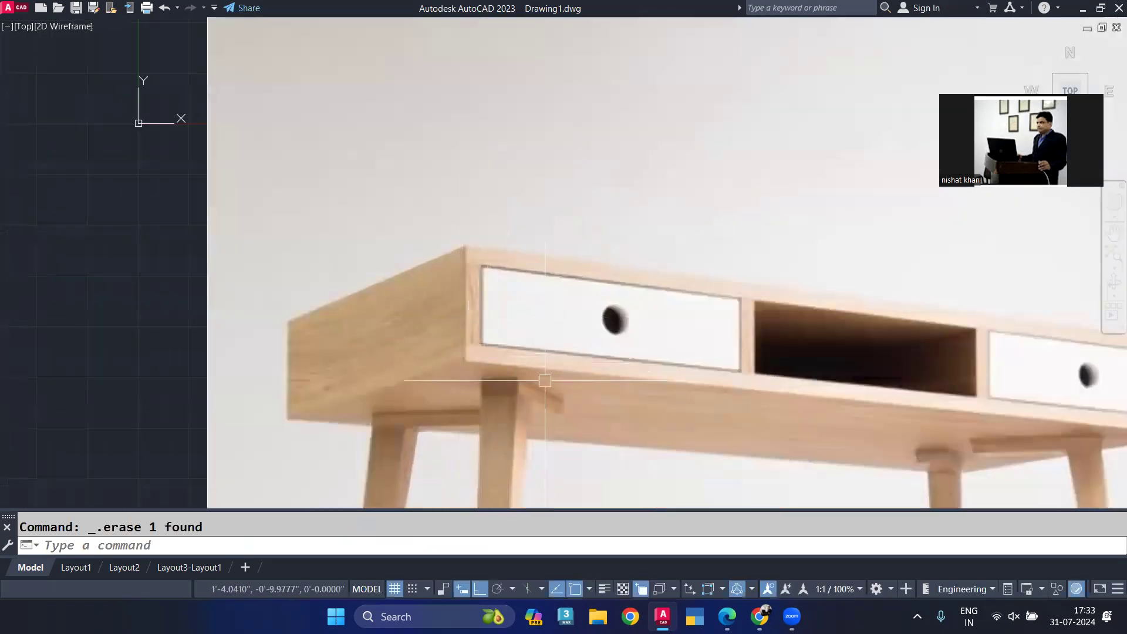
scroll(548, 253, "down", 5)
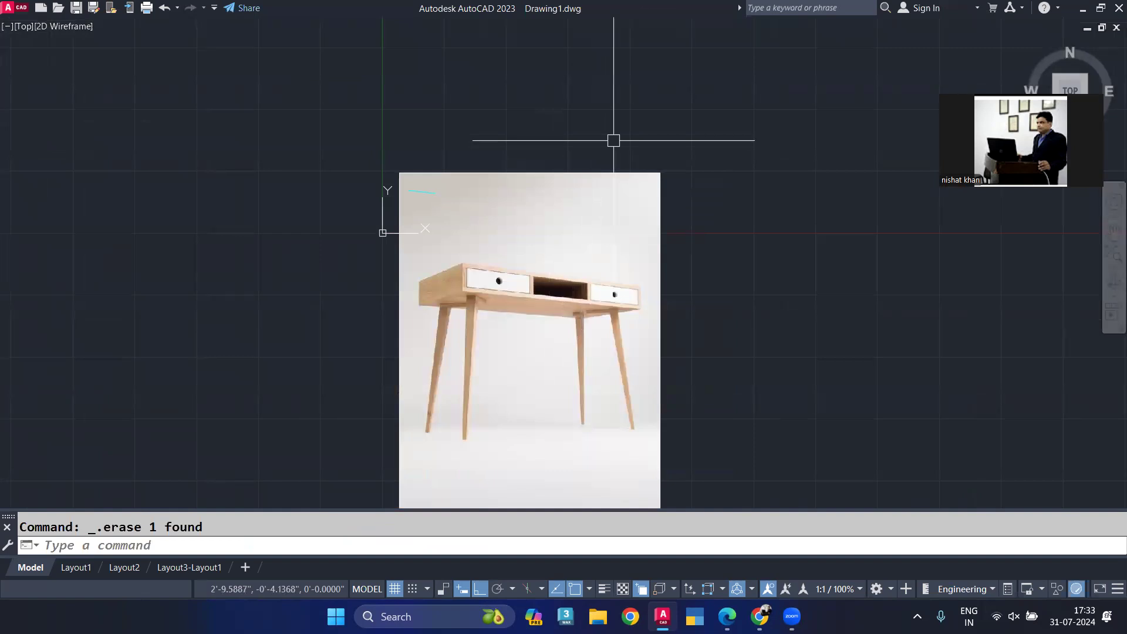
Step: Raise the desk photo's fade to 68 in Image Adjust, leaving brightness and contrast at 50
type("ad")
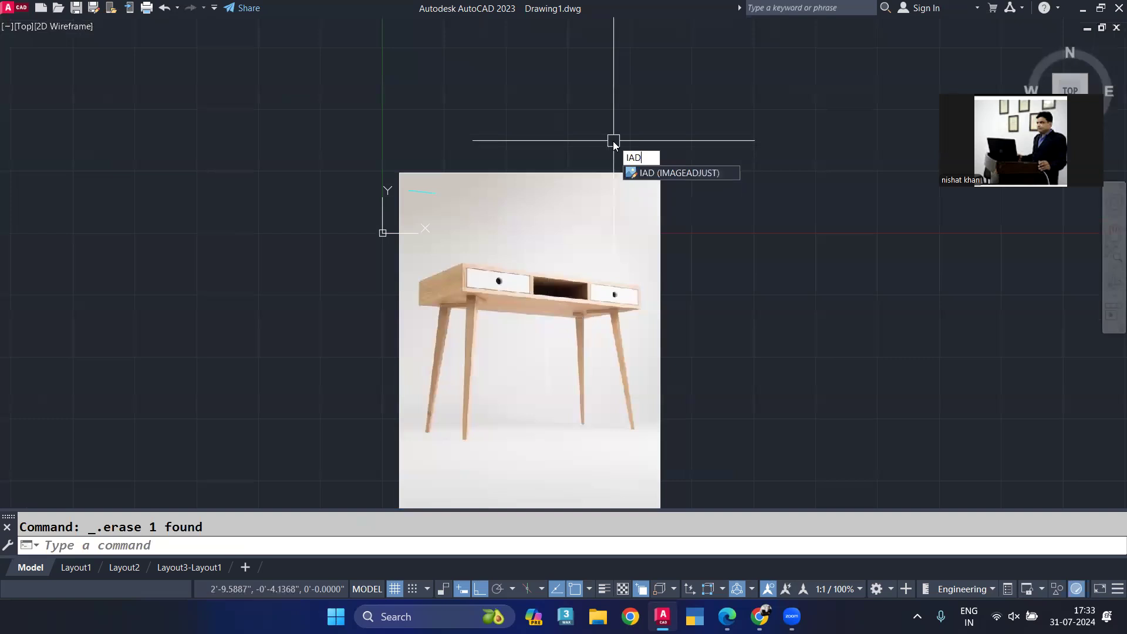
left_click(708, 178)
left_click(707, 182)
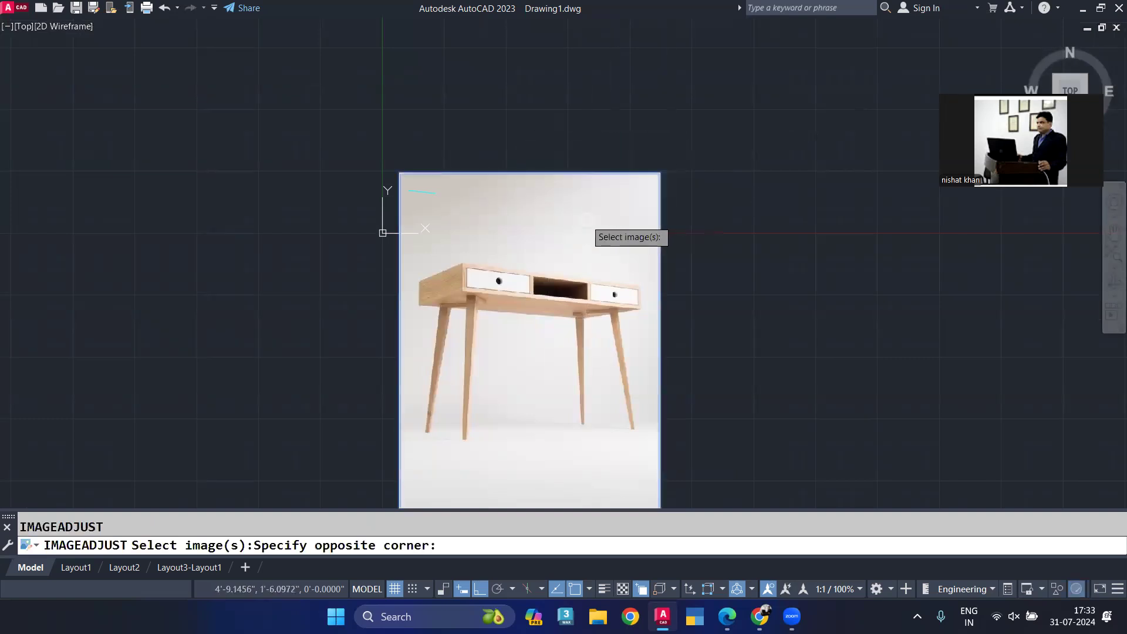
left_click(583, 220)
key("Return")
left_click_drag(444, 346, 485, 343)
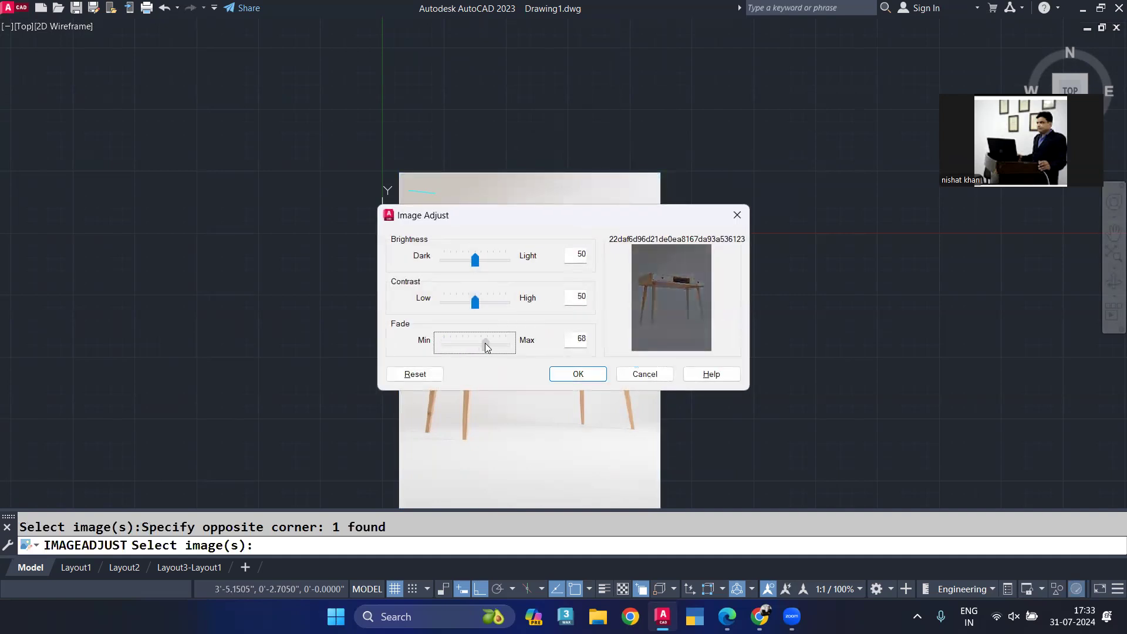
left_click(568, 375)
scroll(506, 311, "up", 5)
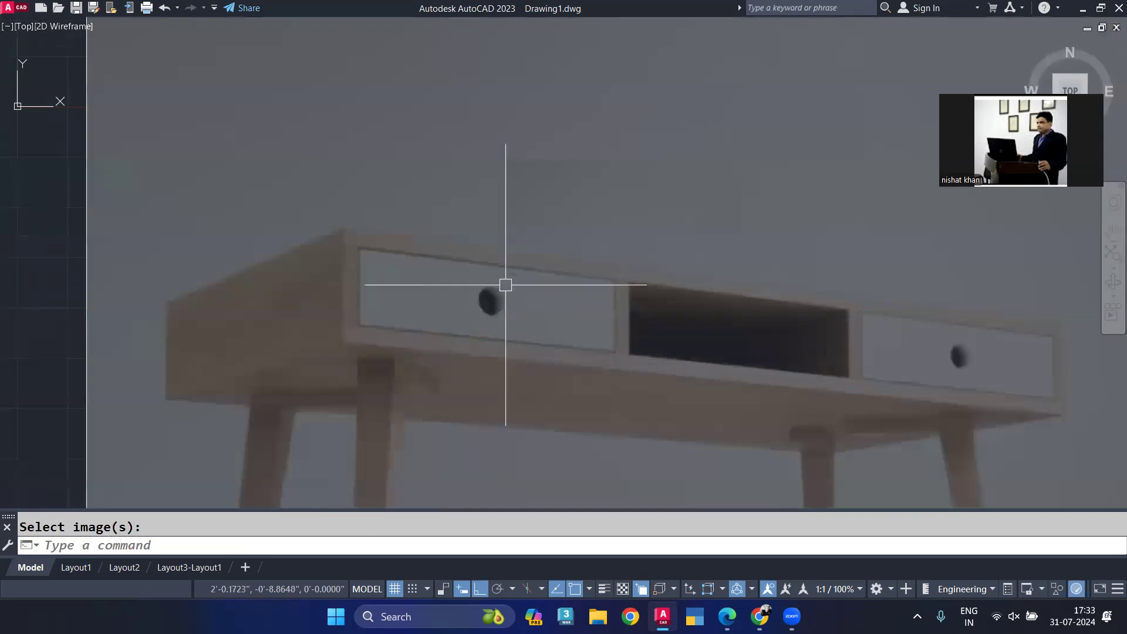
Step: With Ortho off, add a 36.1619 aligned dimension along the desk photo's front edge
type("dal")
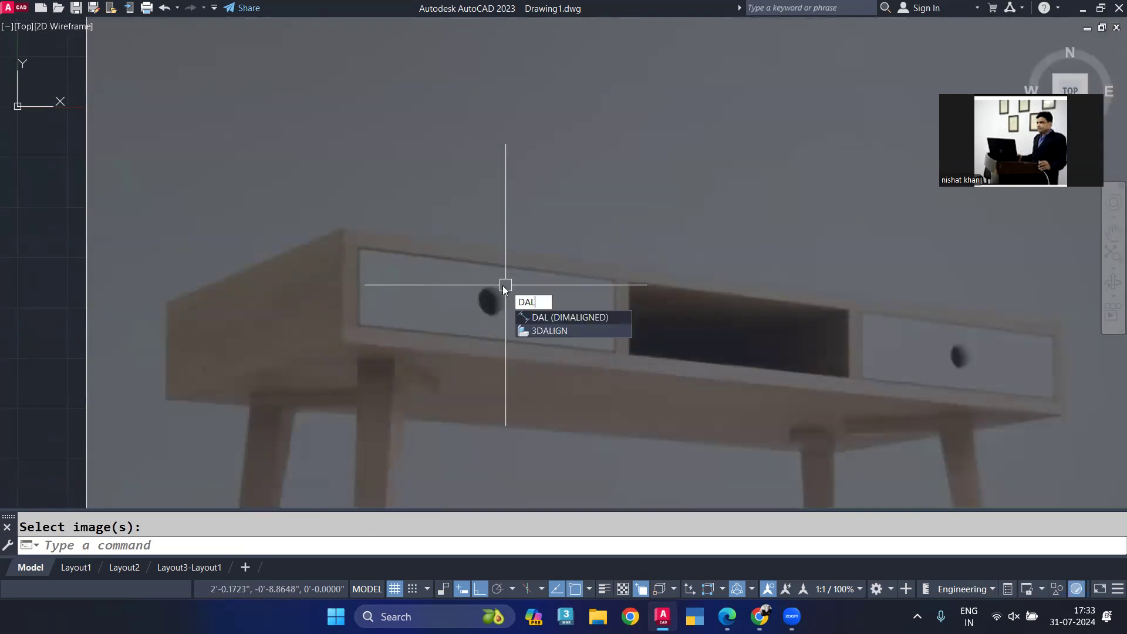
left_click(570, 319)
middle_click_drag(828, 440, 679, 399)
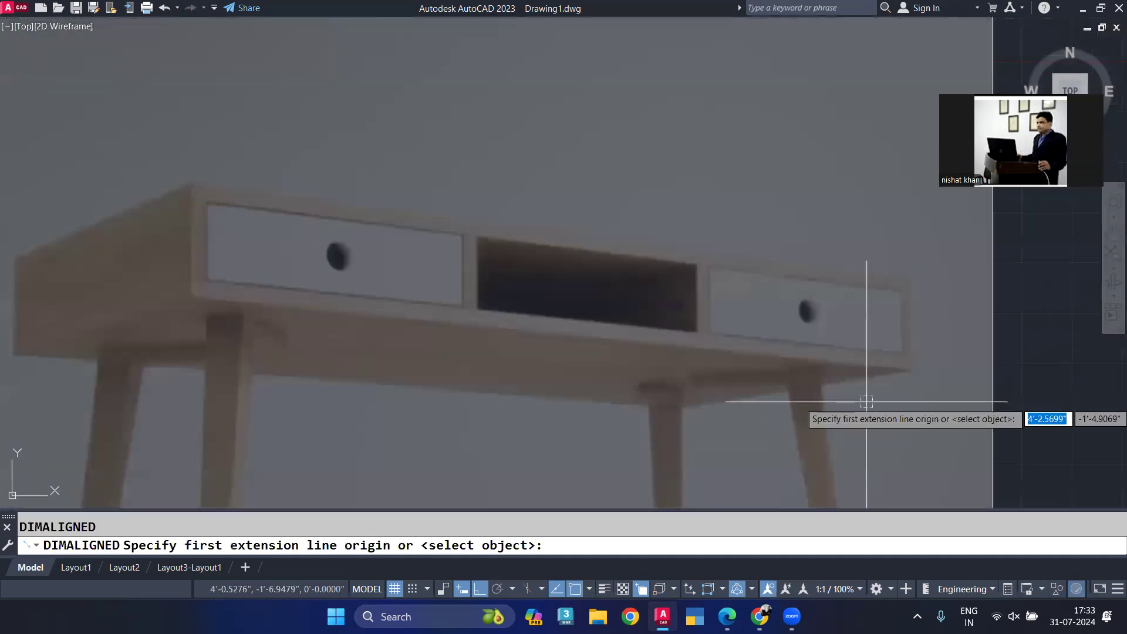
scroll(908, 374, "up", 4)
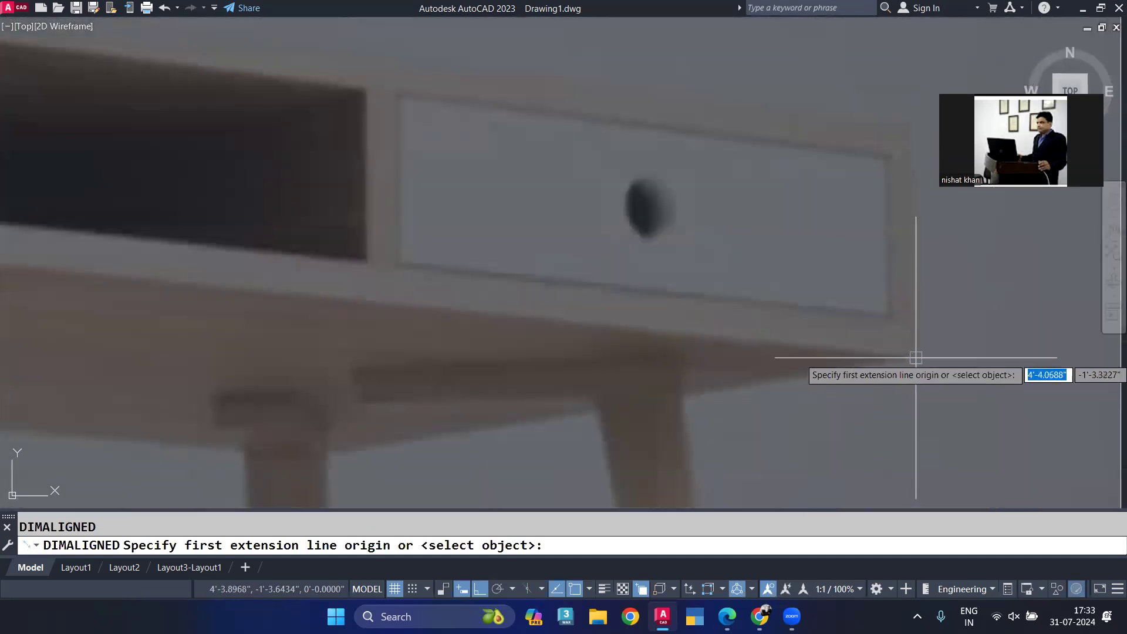
left_click(914, 358)
middle_click_drag(463, 362, 1118, 386)
middle_click_drag(693, 346, 1020, 386)
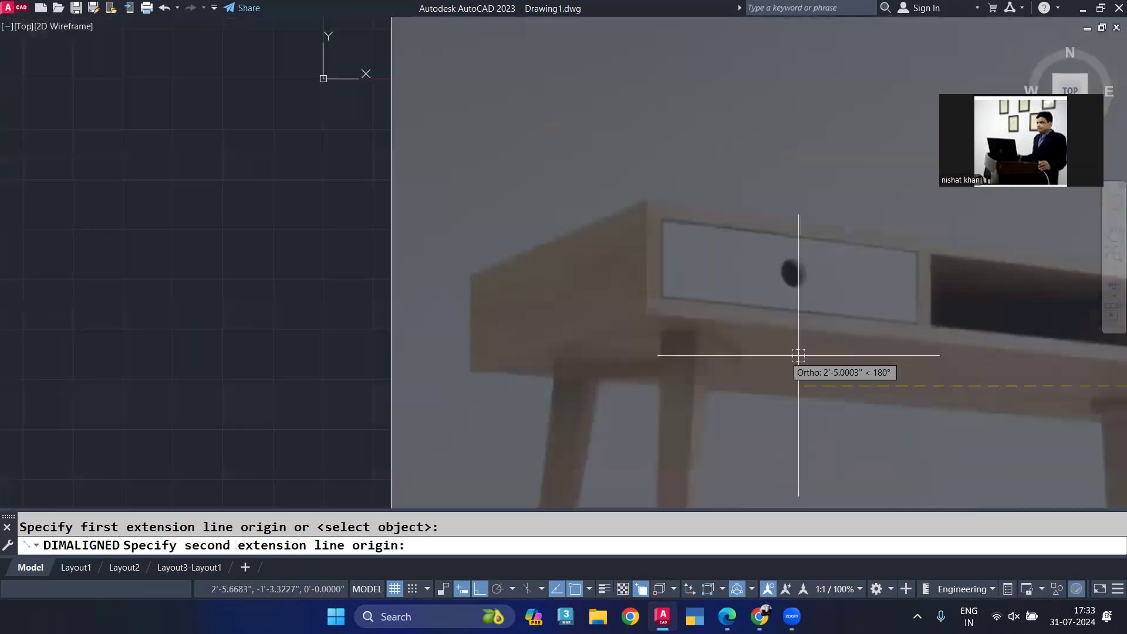
scroll(649, 308, "up", 2)
key("F8")
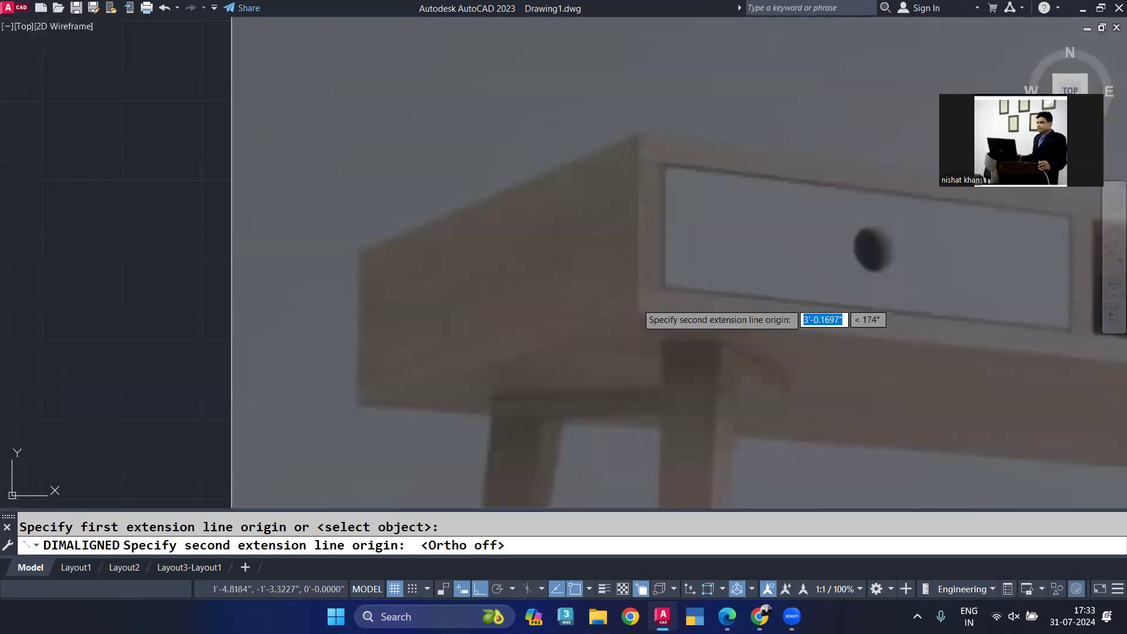
scroll(636, 308, "up", 2)
left_click(638, 308)
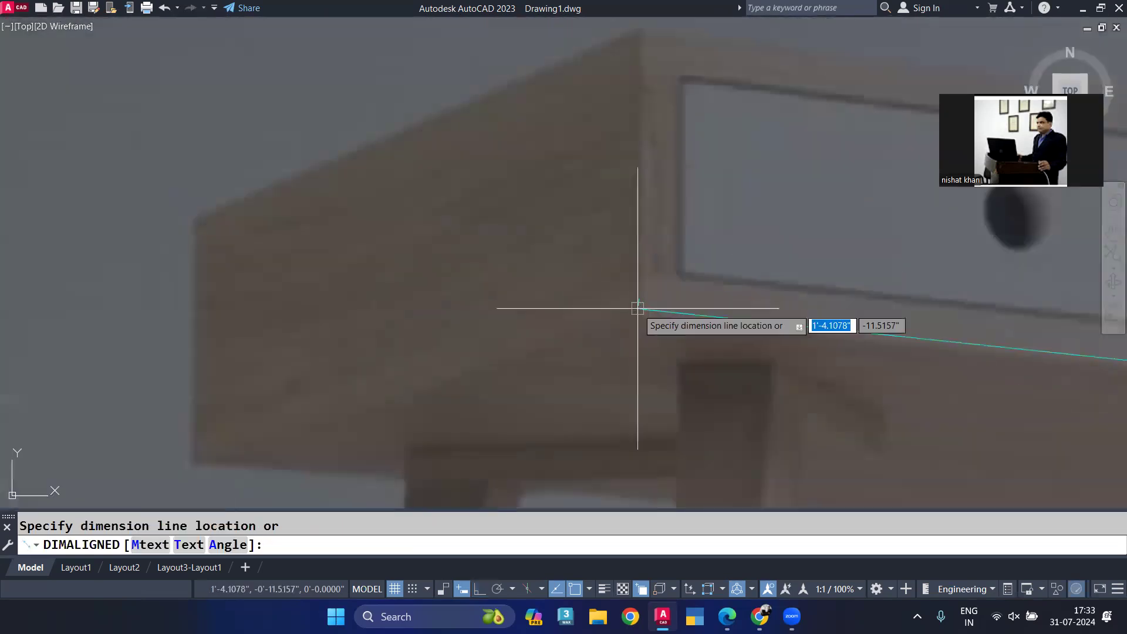
scroll(650, 330, "down", 3)
left_click(651, 333)
Step: Add a 9.3768 aligned dimension along the desk's left side edge
middle_click_drag(1049, 388, 838, 361)
scroll(819, 348, "up", 4)
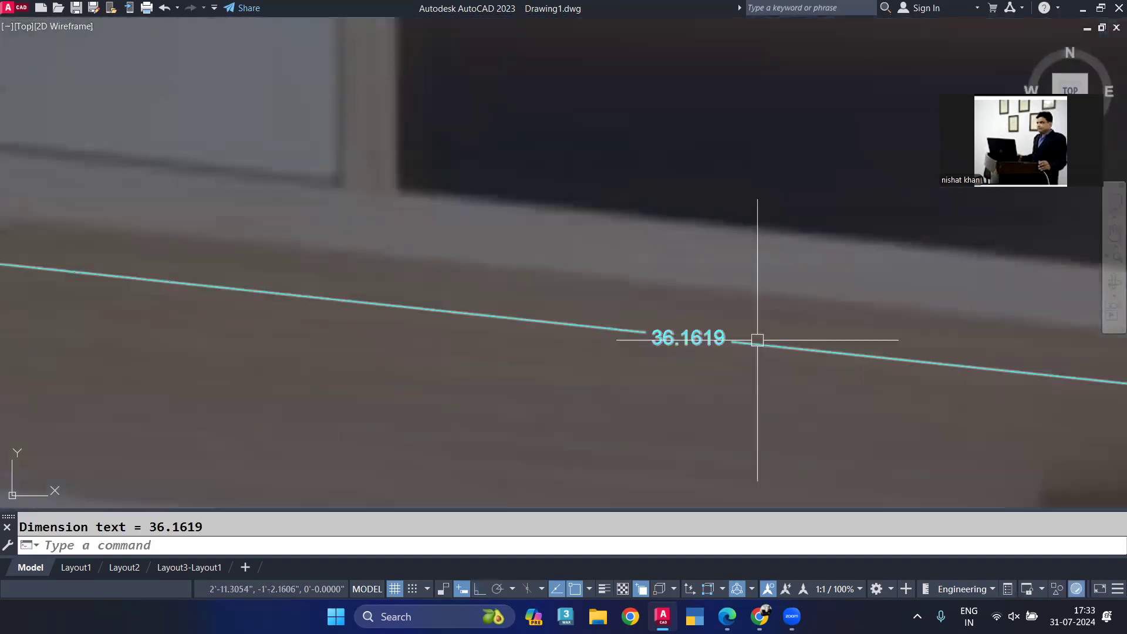
scroll(686, 340, "down", 2)
middle_click_drag(474, 334, 475, 334)
scroll(474, 334, "down", 5)
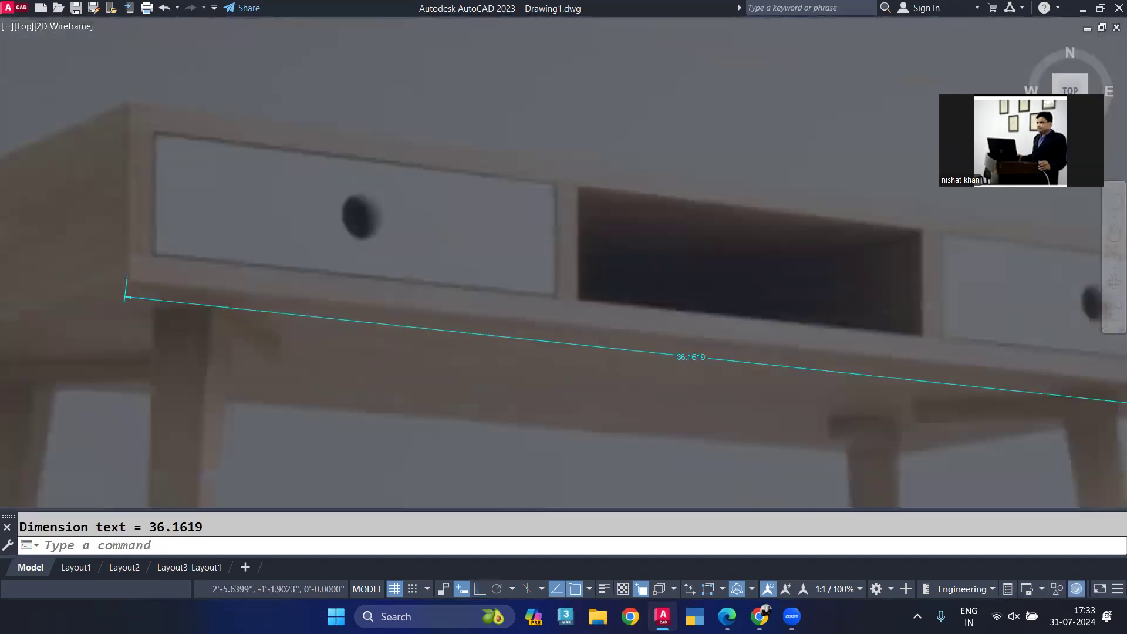
scroll(454, 331, "up", 5)
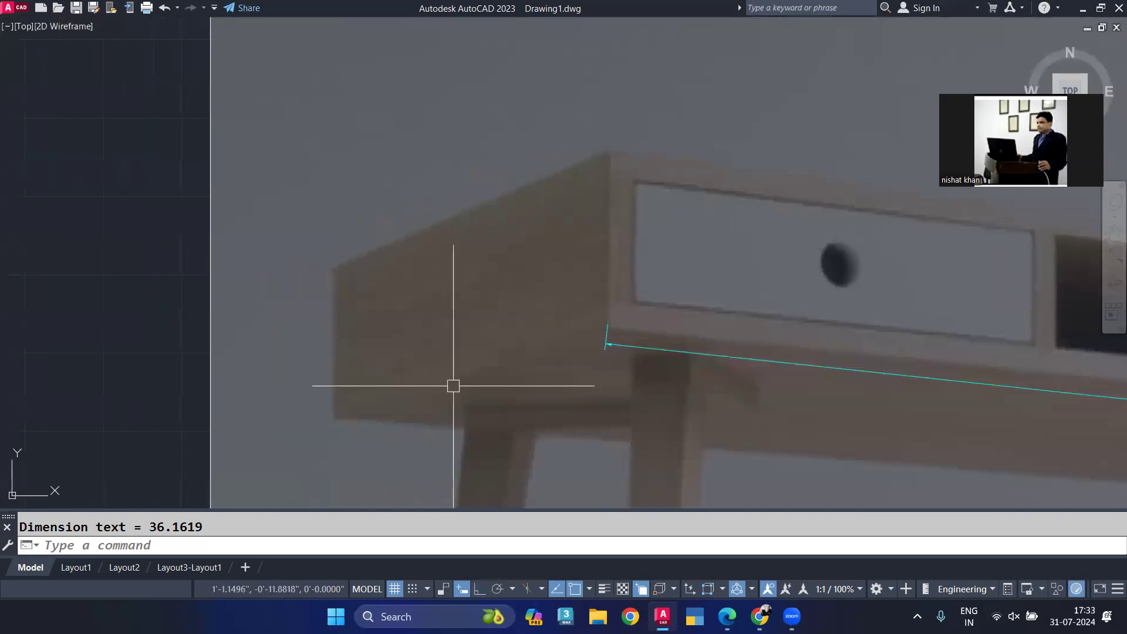
key("Return")
left_click(329, 416)
left_click(607, 324)
left_click(544, 362)
Step: Zoom out to show the whole desk photo with empty space to its right
scroll(481, 390, "down", 5)
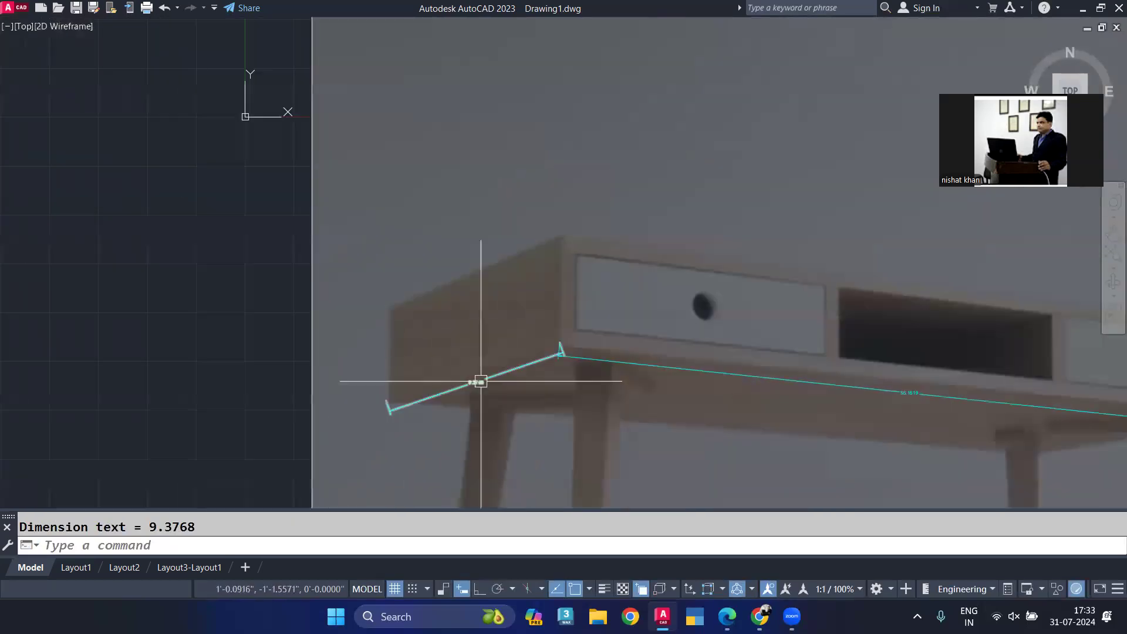
scroll(483, 382, "up", 3)
scroll(485, 376, "down", 2)
middle_click_drag(499, 391, 353, 325)
middle_click_drag(630, 384, 424, 356)
scroll(503, 364, "down", 2)
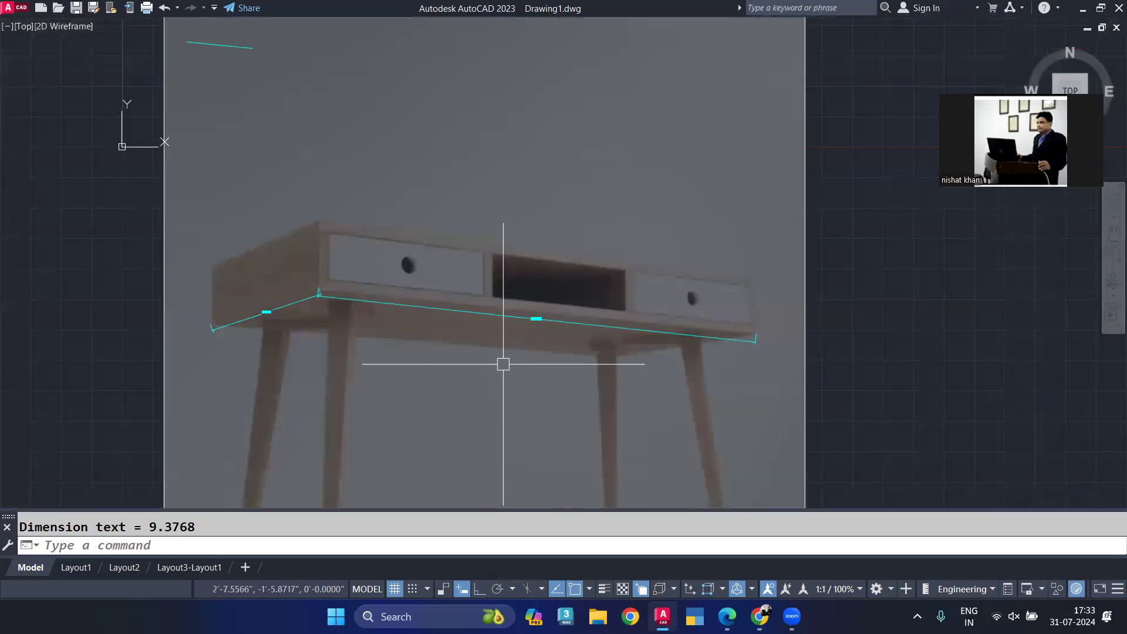
scroll(502, 364, "down", 2)
scroll(508, 365, "down", 2)
middle_click_drag(1043, 405, 752, 374)
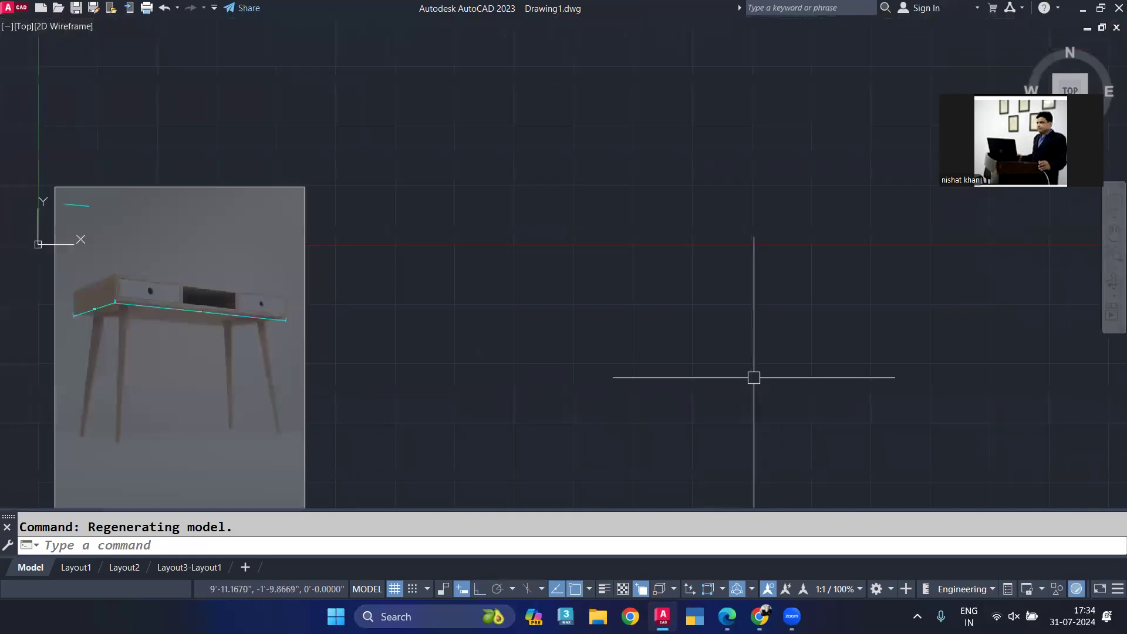
Step: Draw a rectangle with length 36 and width 18 to the right of the desk photo
type("c")
key("Return")
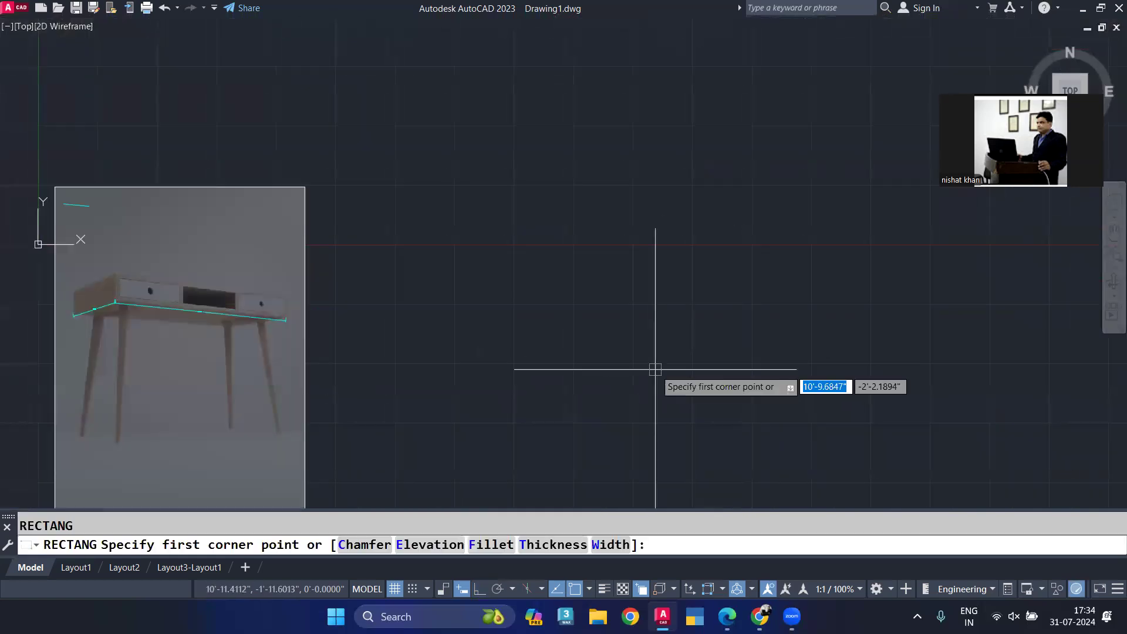
left_click(627, 402)
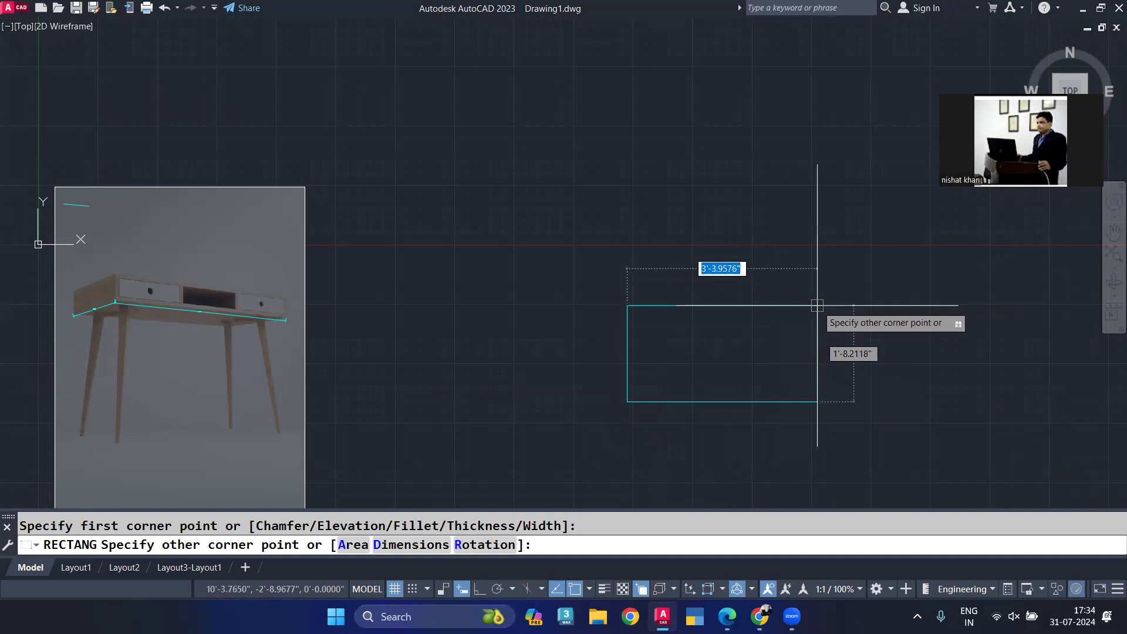
left_click(400, 545)
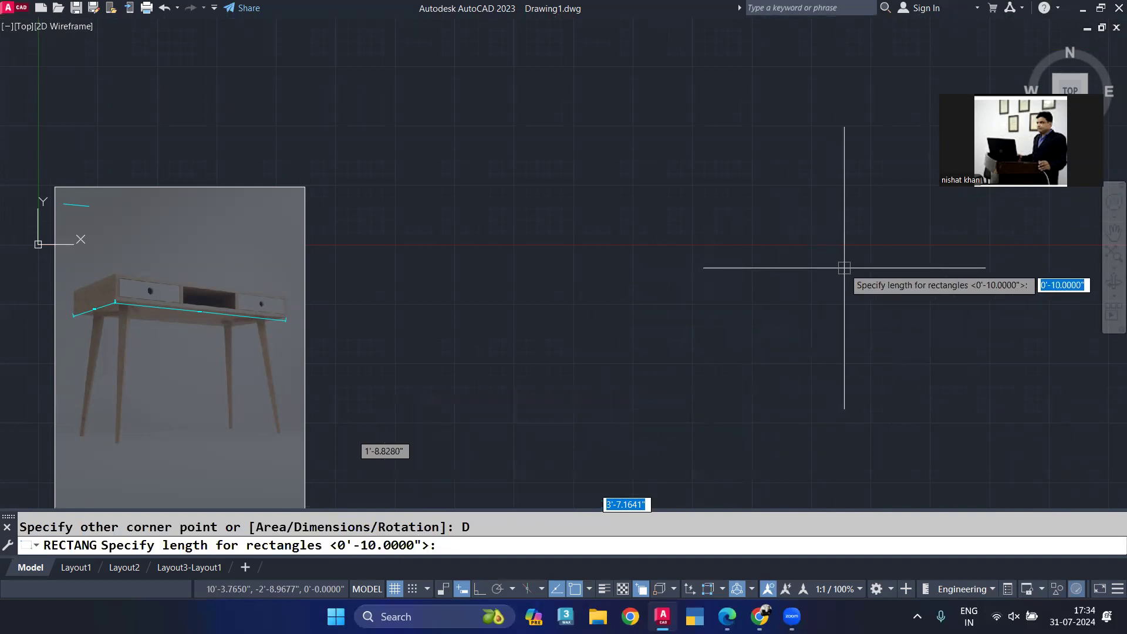
type("36")
key("Return")
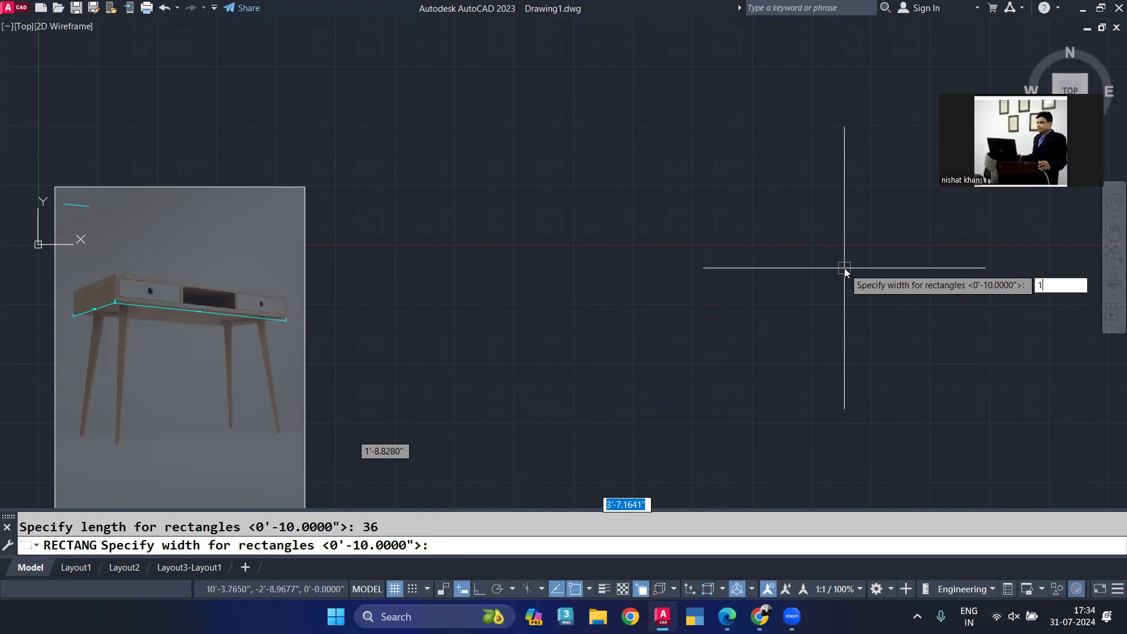
type("18")
key("Return")
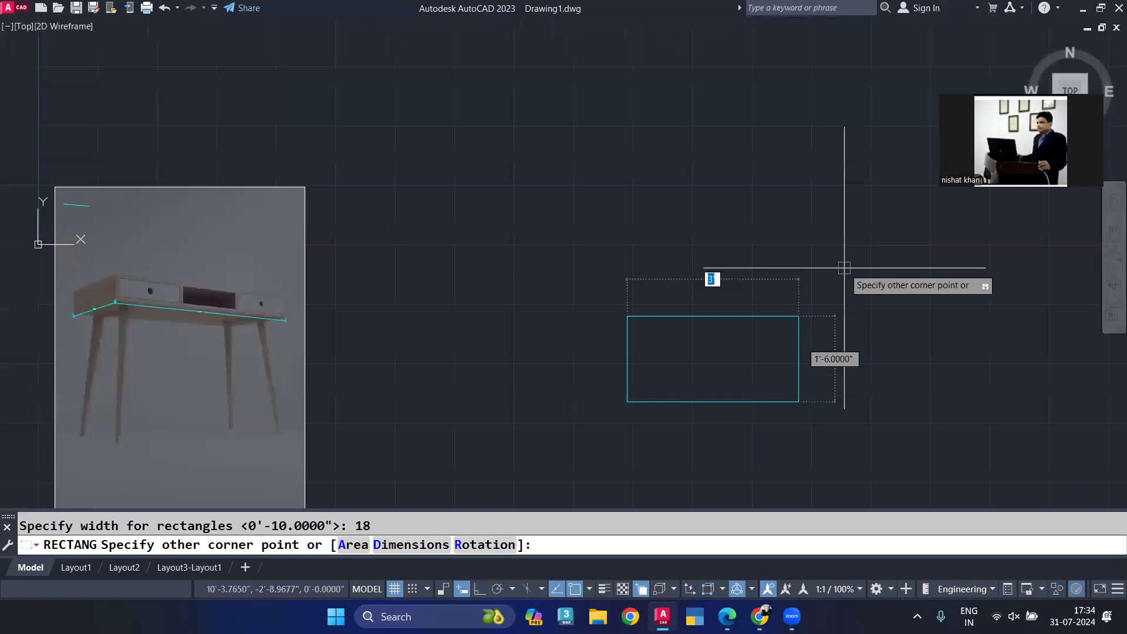
left_click(844, 268)
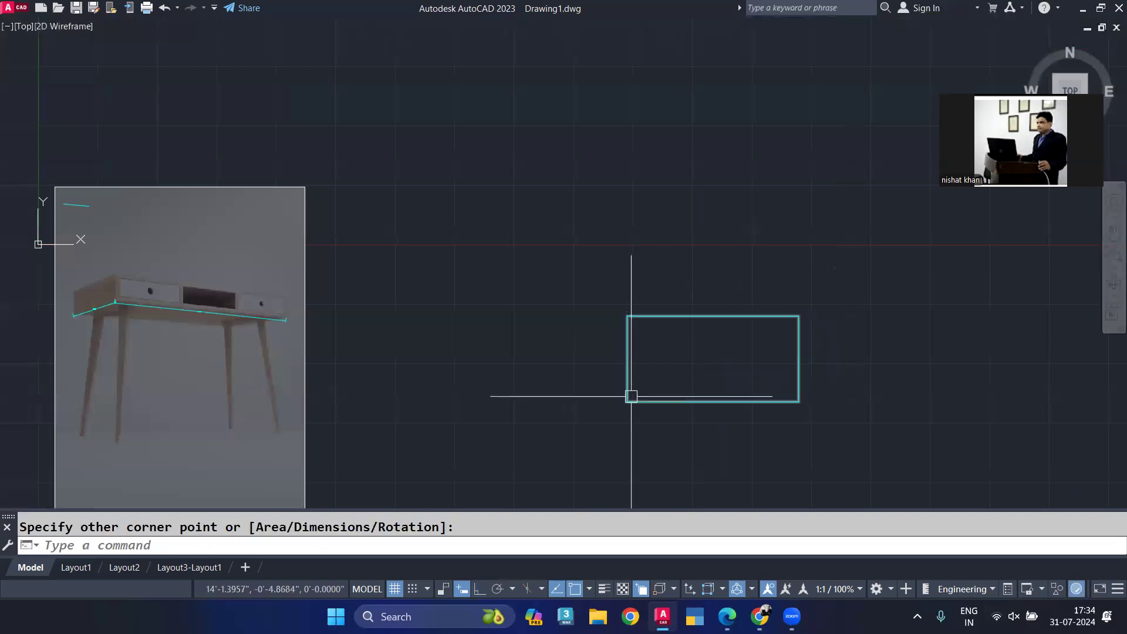
scroll(660, 387, "up", 2)
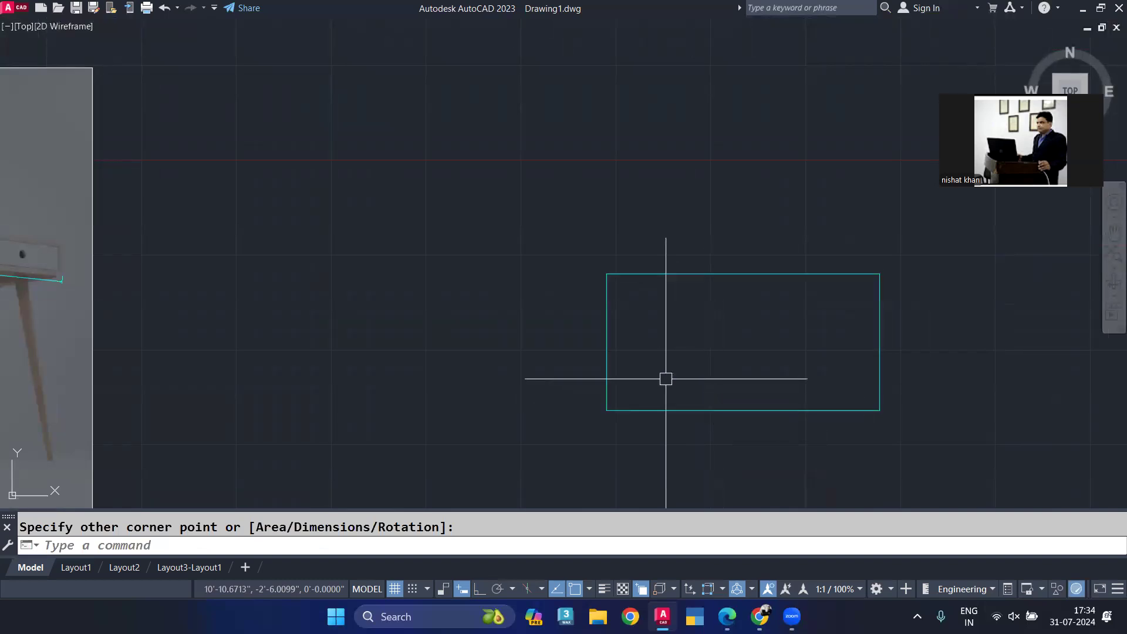
scroll(666, 378, "down", 2)
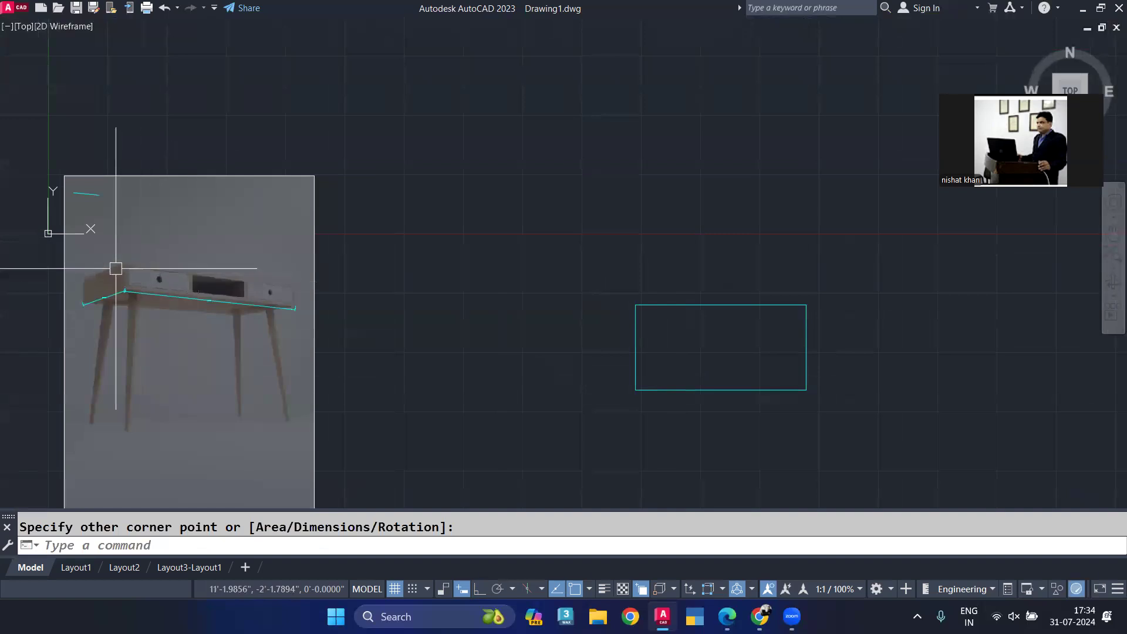
scroll(116, 268, "up", 4)
Step: Try a linear dimension on the photo's desk height, then cancel it
type("dli")
key("Return")
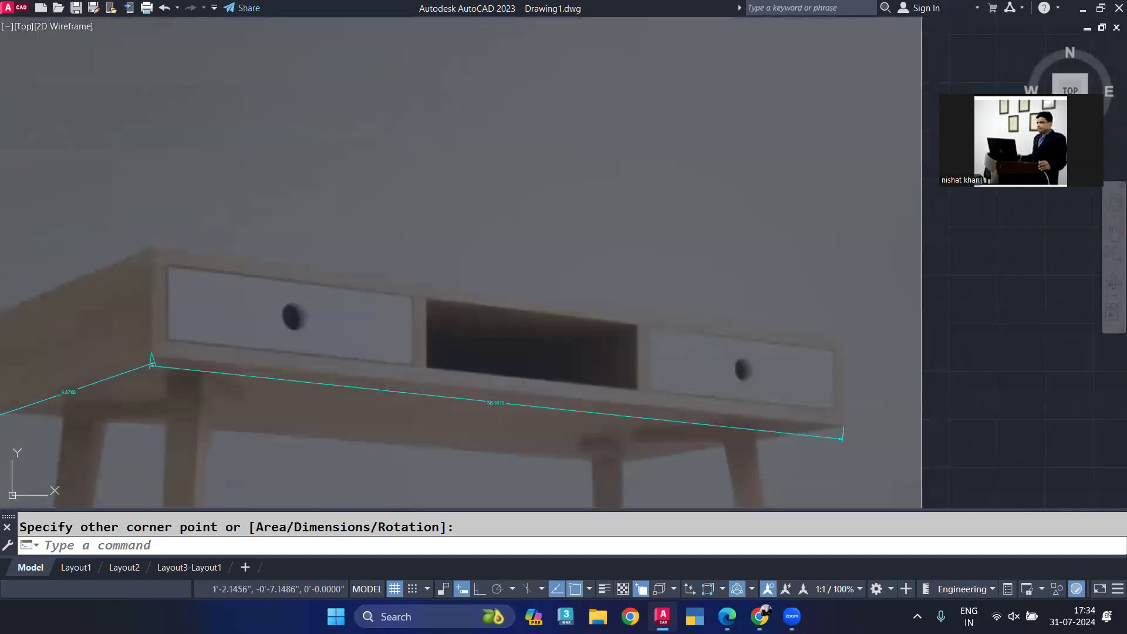
scroll(153, 262, "up", 4)
left_click(149, 211)
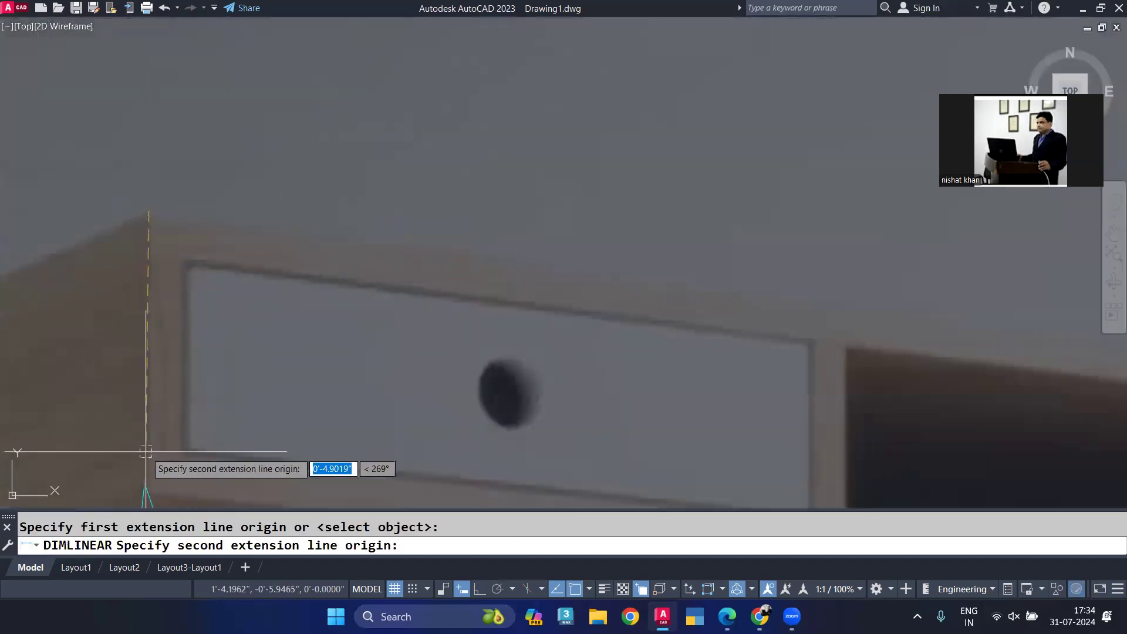
middle_click_drag(146, 461, 163, 356)
left_click(163, 380)
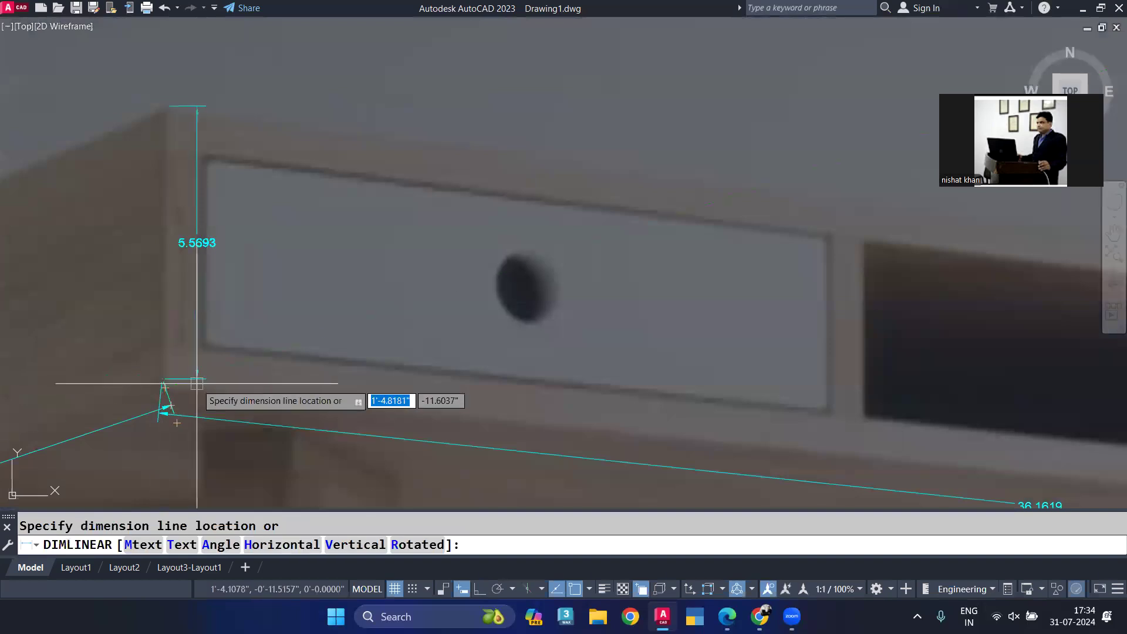
key("Escape")
scroll(212, 288, "down", 5)
middle_click_drag(425, 342, 146, 317)
scroll(153, 317, "down", 5)
middle_click_drag(432, 379, 193, 346)
middle_click_drag(638, 390, 518, 370)
Step: Draw a rectangle with the default 3'-0" length and width 9 beside the first
type("rec")
key("Return")
left_click(499, 377)
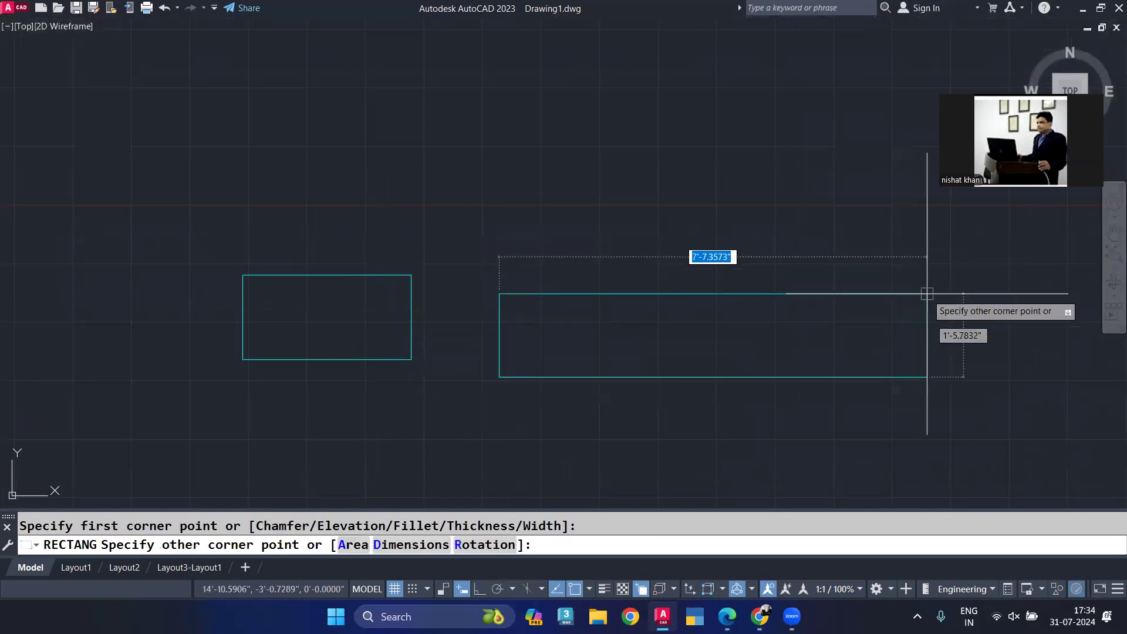
type("d")
key("Return")
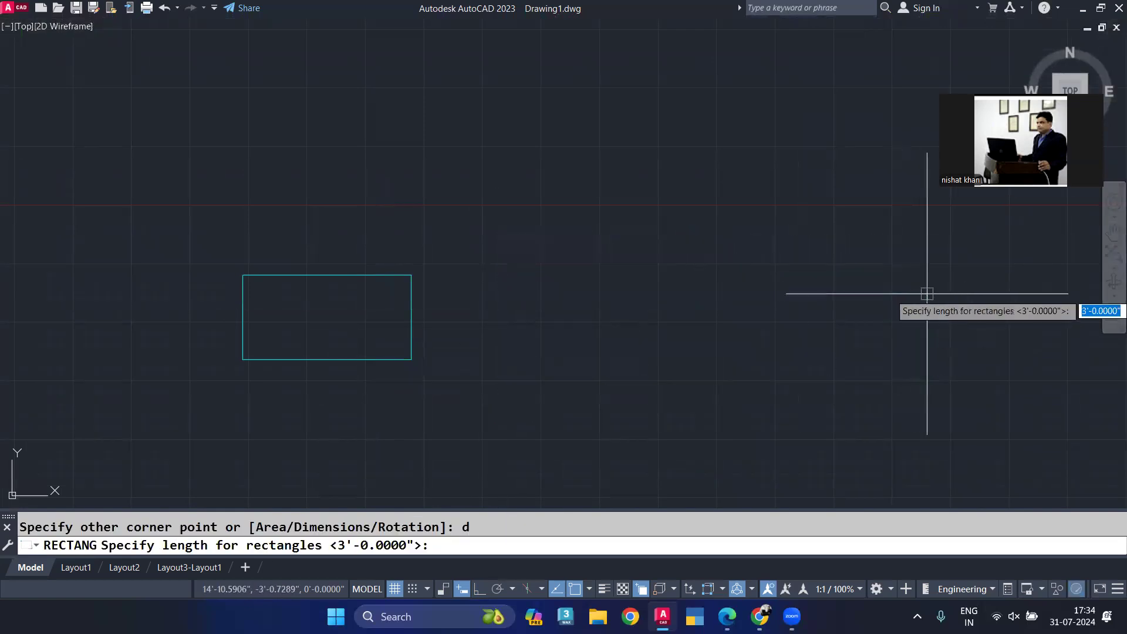
key("Return")
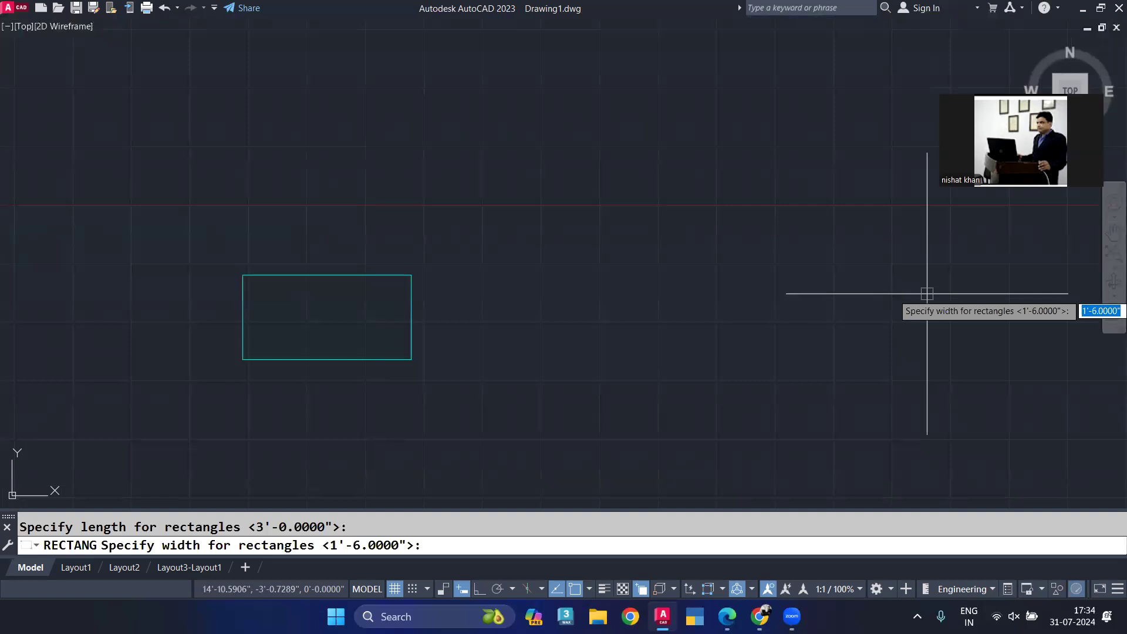
key("Return")
left_click(503, 397)
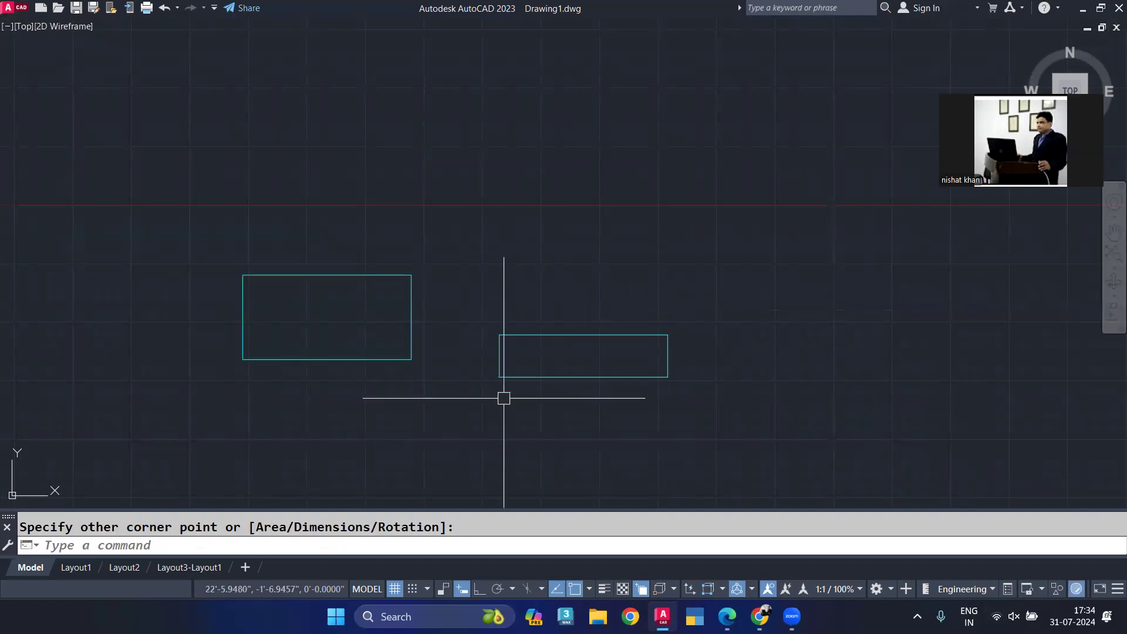
scroll(489, 361, "down", 4)
scroll(231, 327, "up", 6)
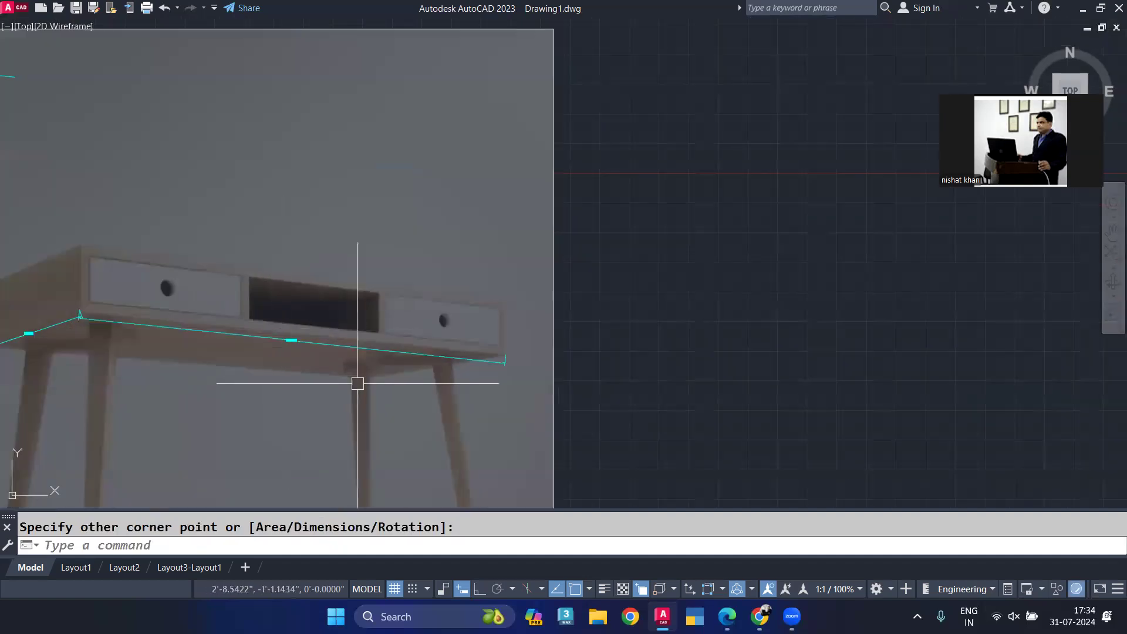
scroll(184, 375, "down", 5)
Step: Offset the 36 by 9 rectangle 1 unit inward
scroll(568, 435, "up", 3)
left_click(582, 396)
type("o")
key("Return")
type("1")
key("Return")
left_click(580, 386)
left_click(603, 452)
key("Escape")
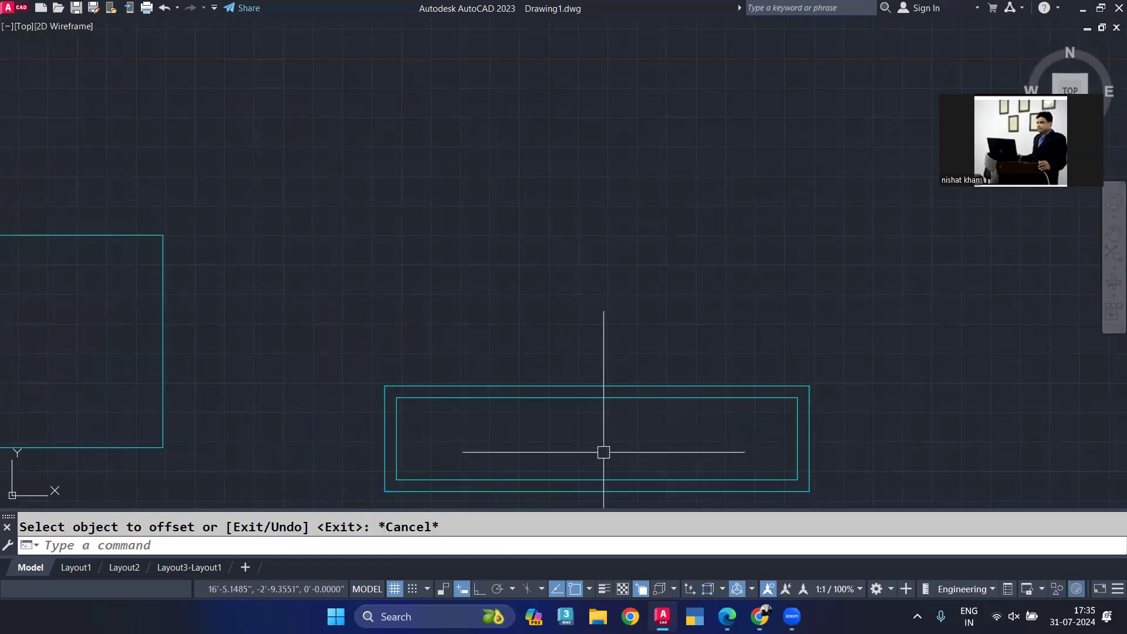
Step: Explode the inner rectangle and divide its top line into 3 equal segments
left_click(596, 404)
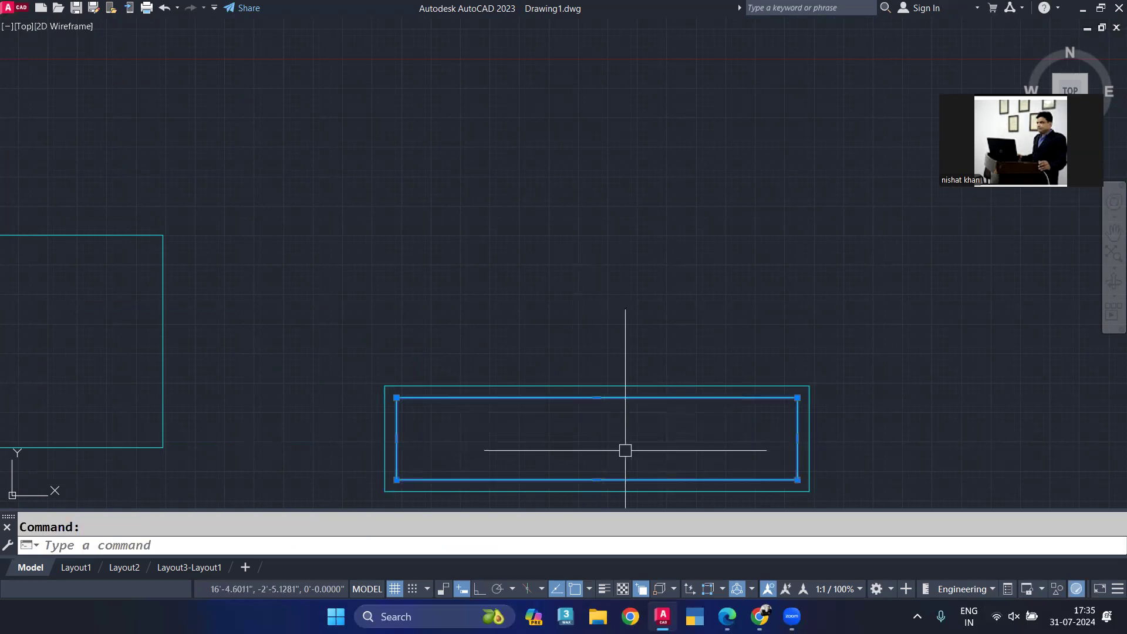
type("x")
key("Return")
left_click(706, 397)
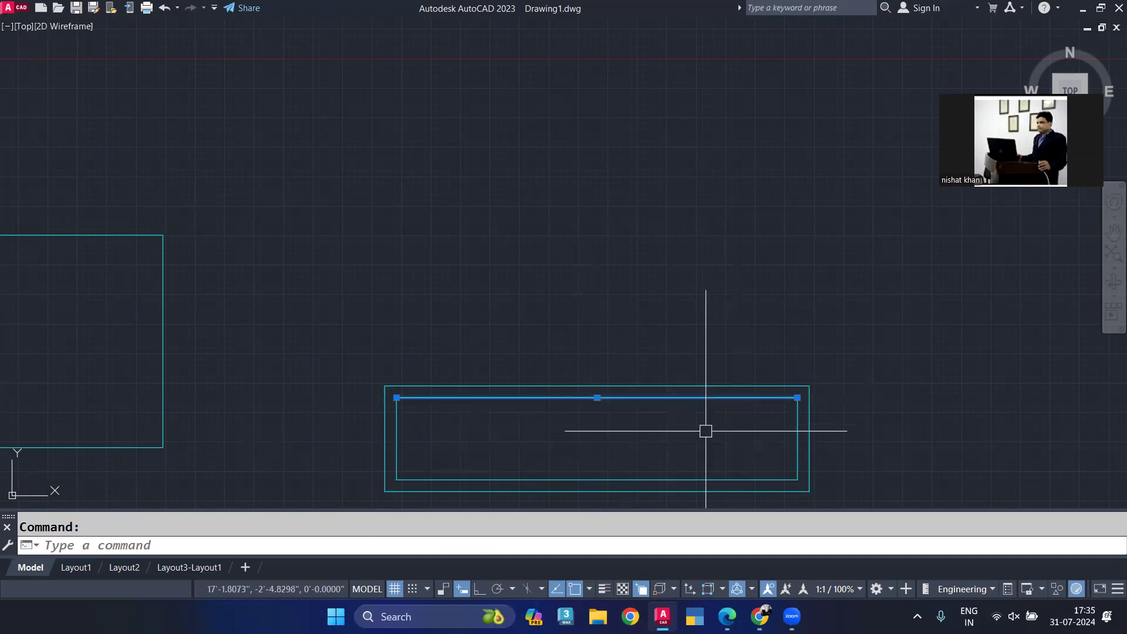
type("div")
key("Return")
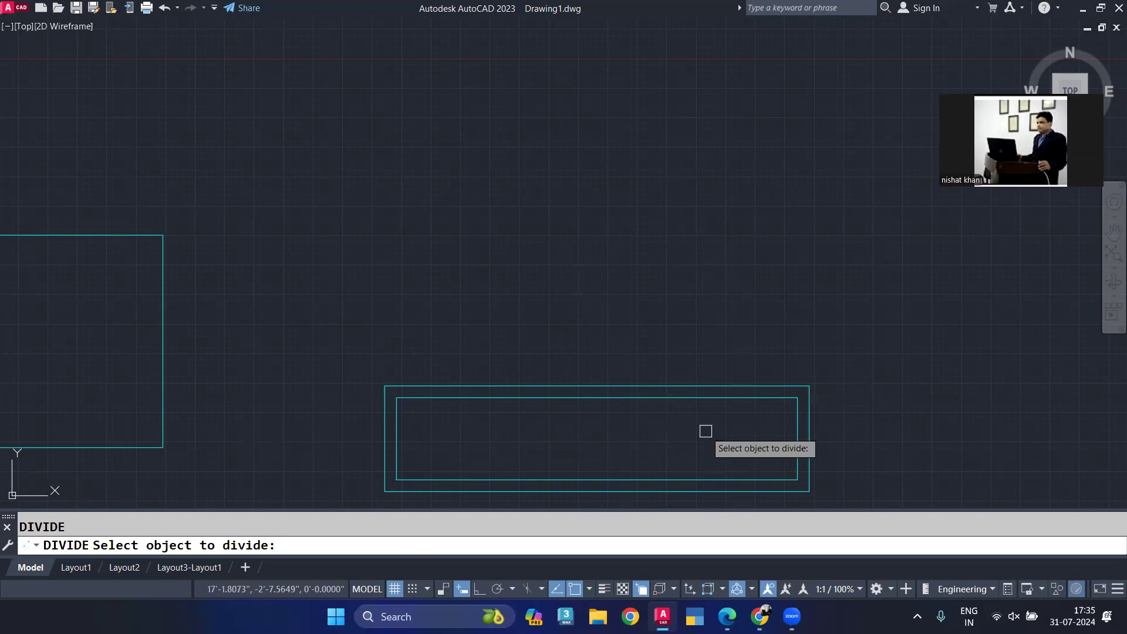
left_click(650, 399)
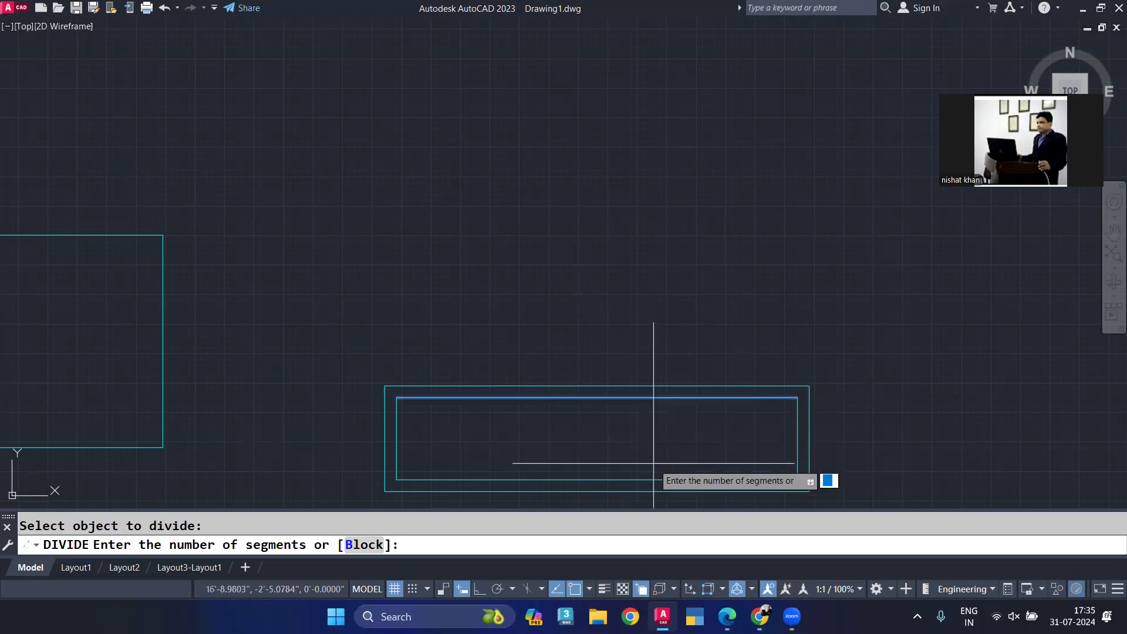
key("Return")
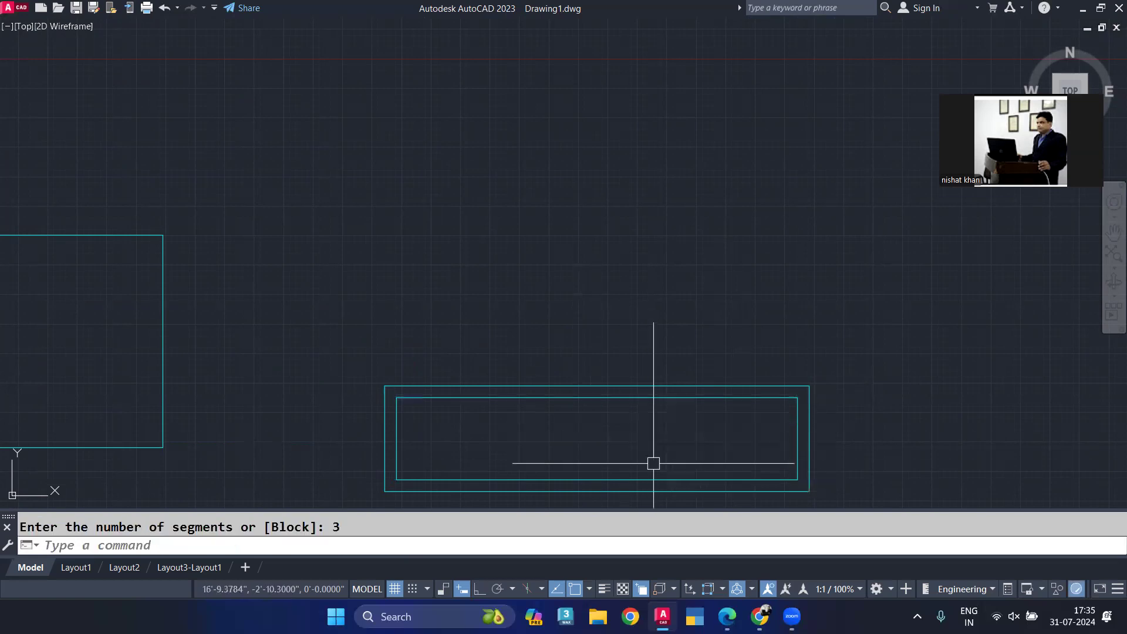
Step: Show division points as circle-cross marks and draw a vertical line from the left point down to the bottom edge
type("ptype")
key("Return")
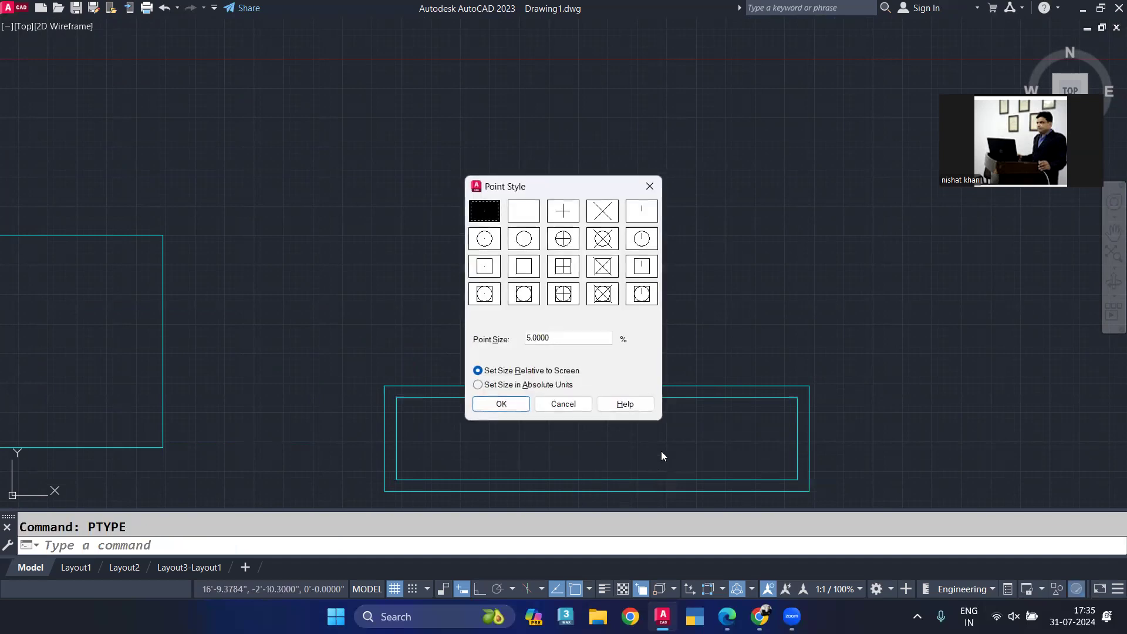
left_click(502, 405)
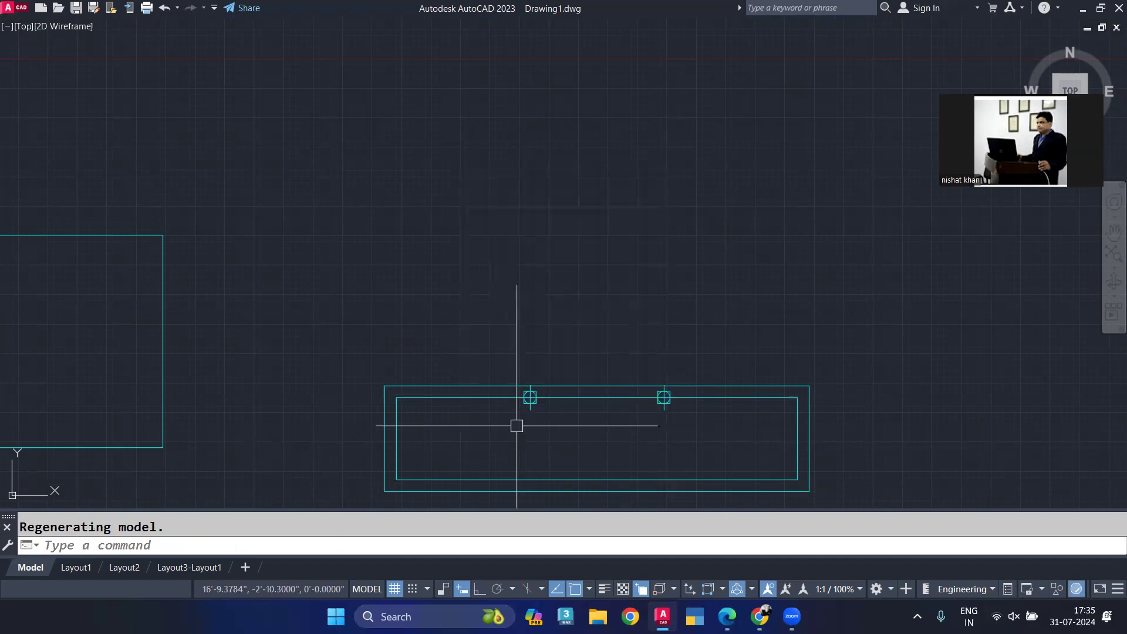
type("l")
key("Return")
scroll(523, 399, "up", 2)
left_click(532, 395)
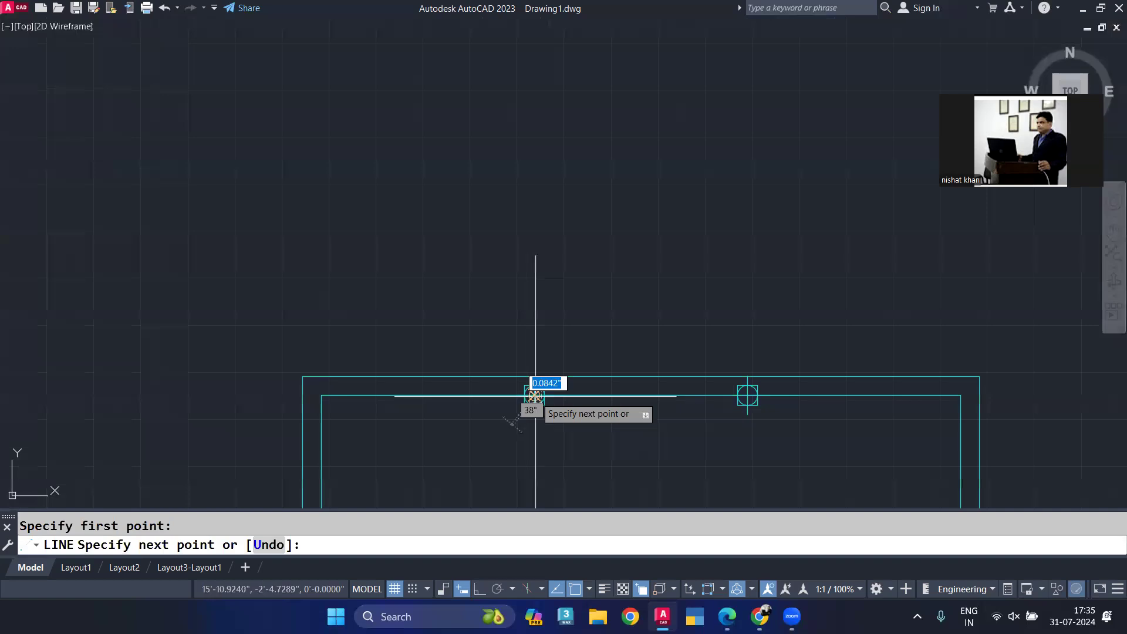
middle_click_drag(527, 460, 527, 343)
left_click(534, 409)
key("Return")
Step: Offset the vertical line 0.5 to both its left and right
type("o")
key("Return")
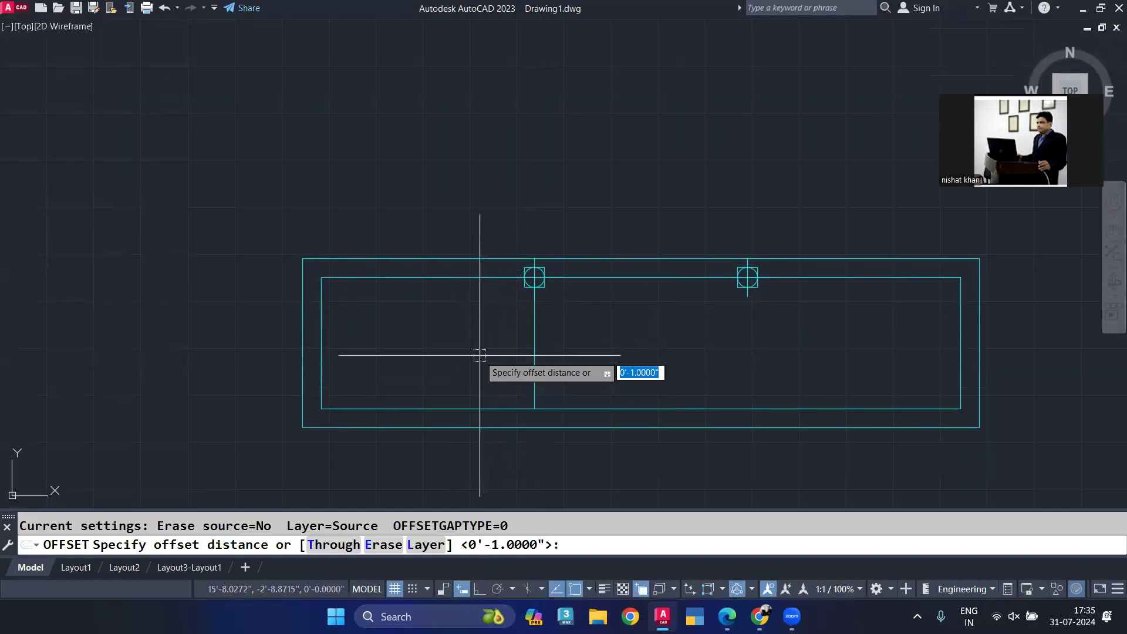
type(".5")
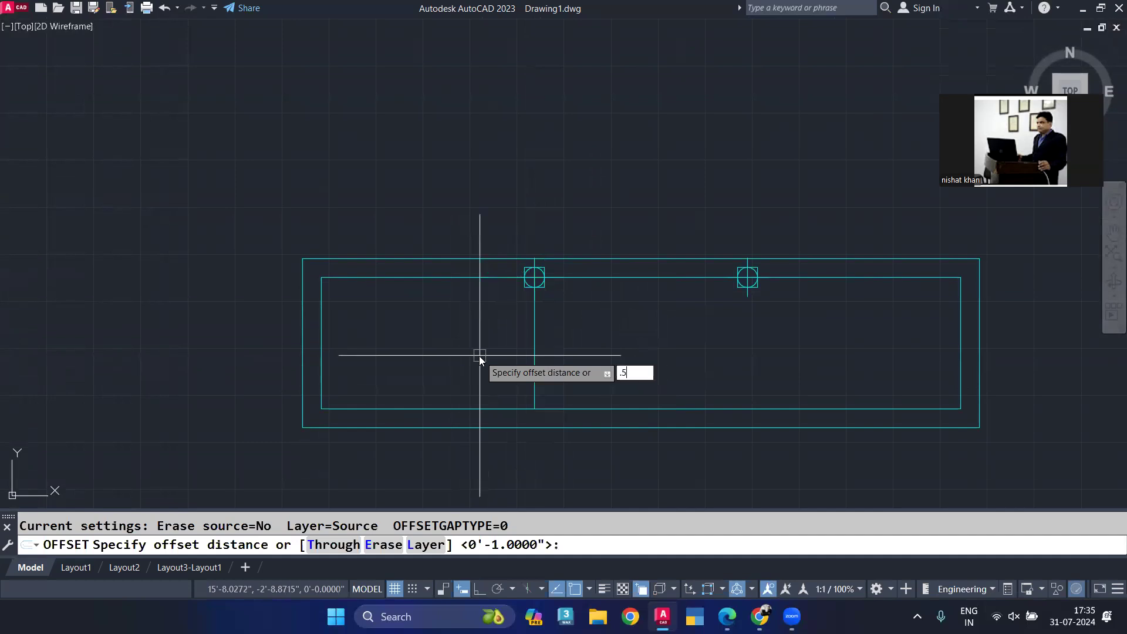
key("Return")
left_click(534, 346)
left_click(528, 360)
left_click(534, 360)
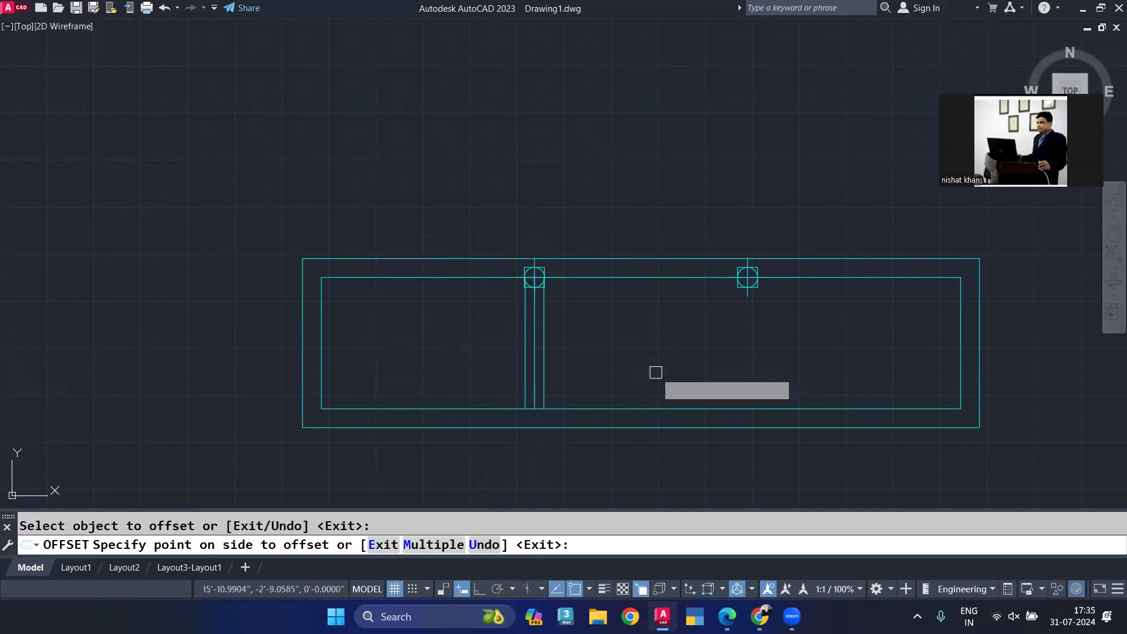
left_click(656, 372)
key("Return")
Step: Delete the original middle line and mirror the two 0.5 offset lines
scroll(538, 328, "up", 4)
left_click(551, 367)
left_click(533, 377)
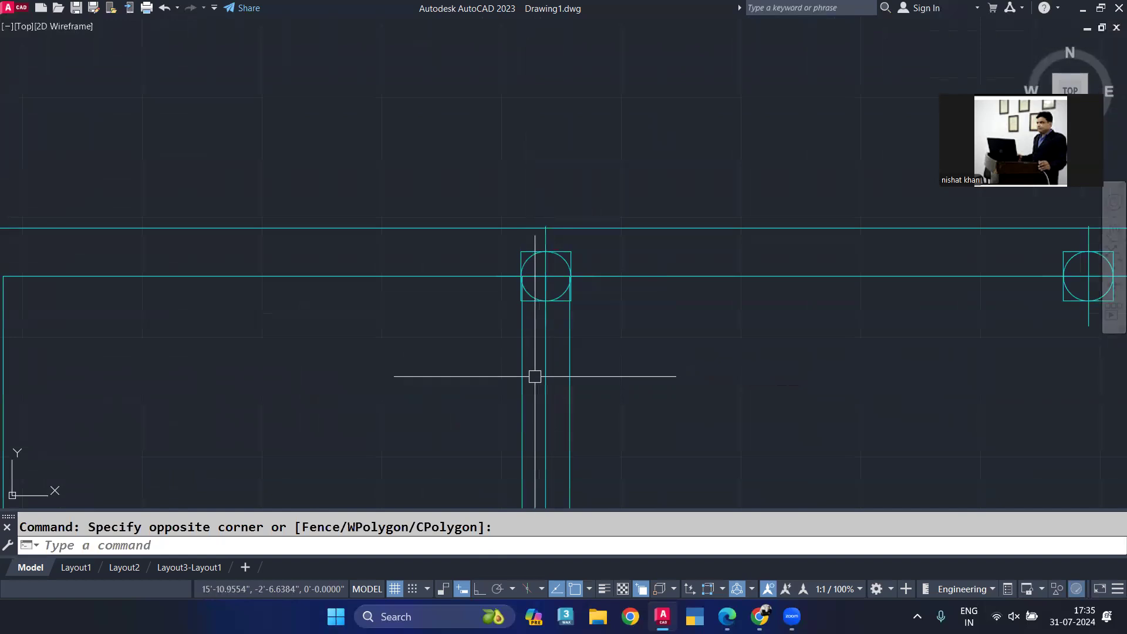
scroll(563, 399, "down", 4)
middle_click_drag(629, 419, 579, 382)
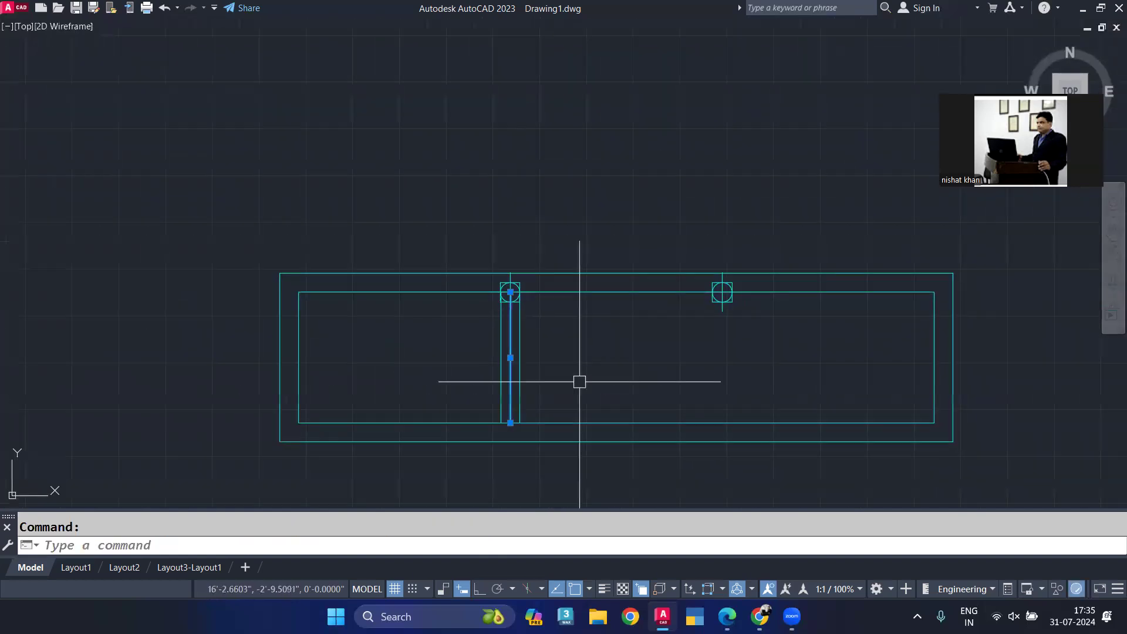
key("Delete")
left_click(569, 378)
left_click(451, 387)
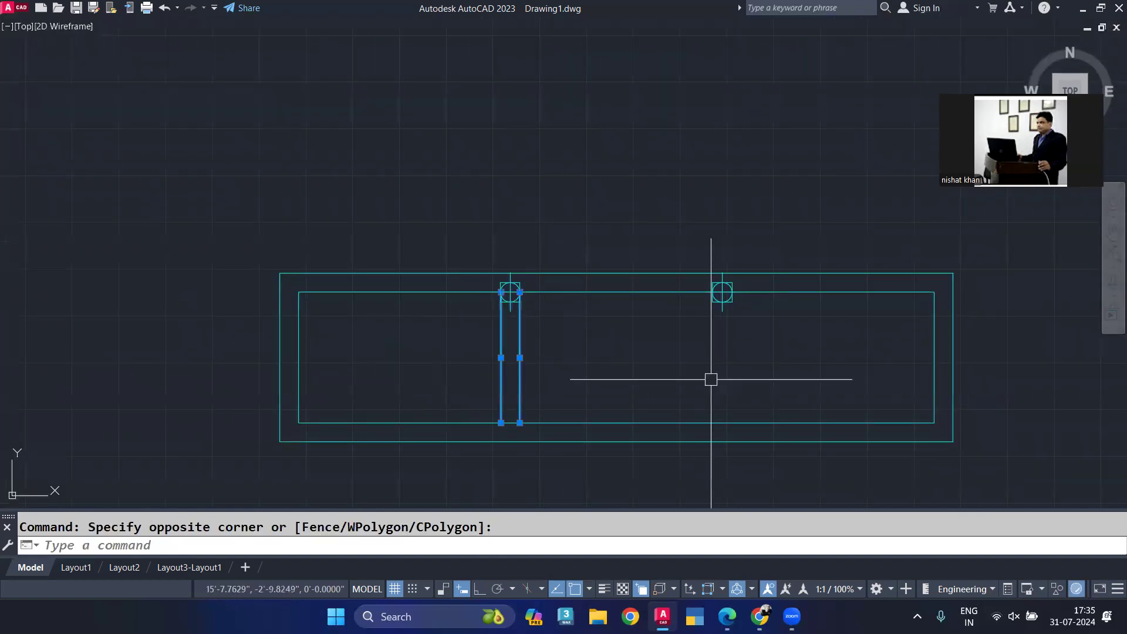
type("mi")
key("Return")
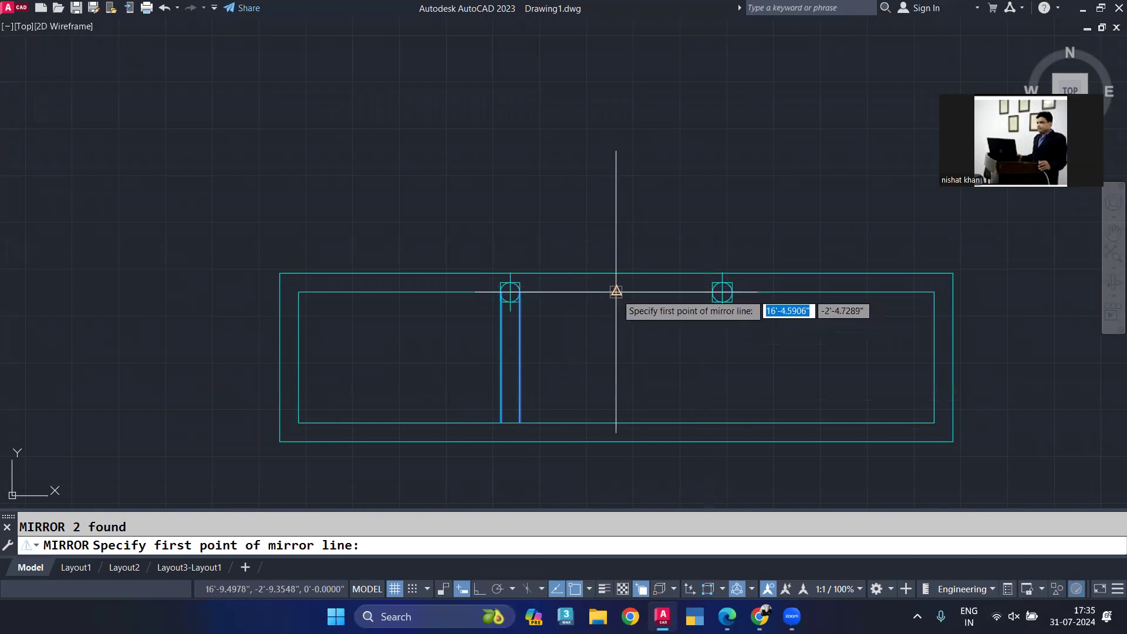
Step: Mirror the divider pair about a vertical axis through the top edge's midpoint, keeping the originals
left_click(619, 293)
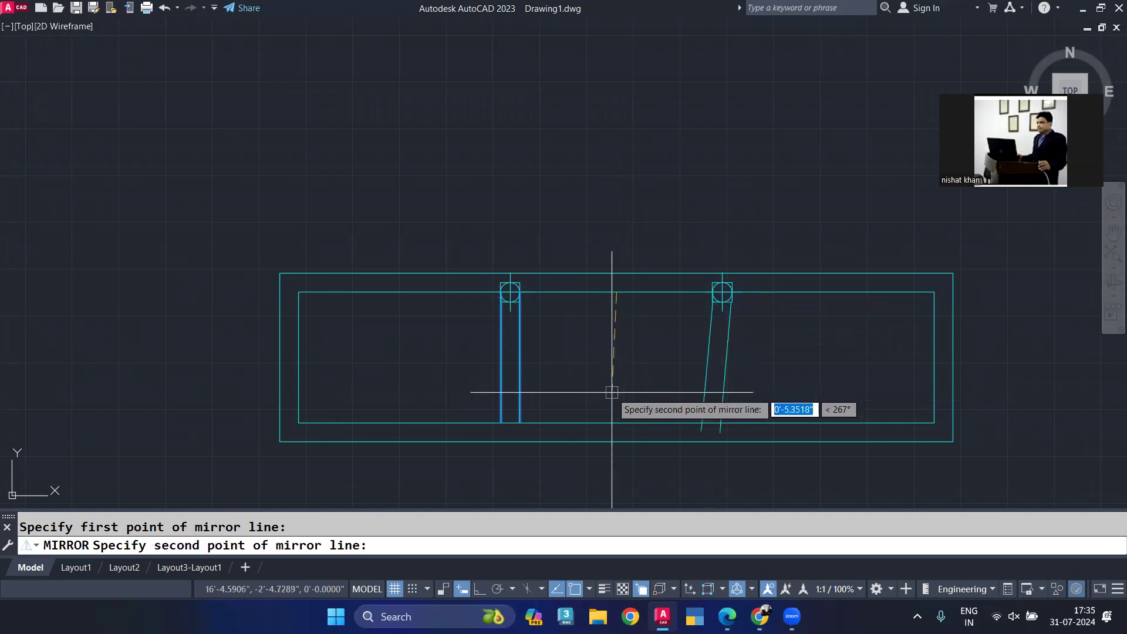
key("F7")
key("F8")
left_click(610, 390)
key("Return")
scroll(628, 333, "down", 4)
middle_click_drag(628, 333, 872, 358)
middle_click_drag(412, 362, 908, 375)
scroll(575, 317, "down", 2)
scroll(259, 241, "up", 6)
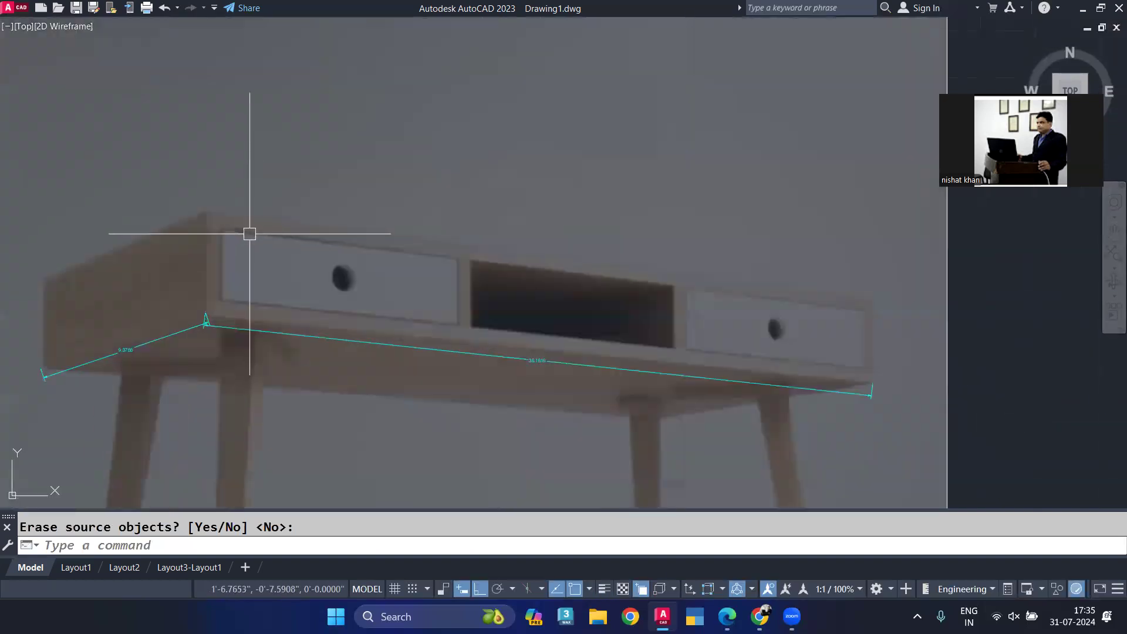
scroll(359, 301, "down", 4)
middle_click_drag(727, 419, 322, 352)
middle_click_drag(757, 393, 355, 360)
middle_click_drag(767, 355, 616, 328)
scroll(634, 327, "up", 5)
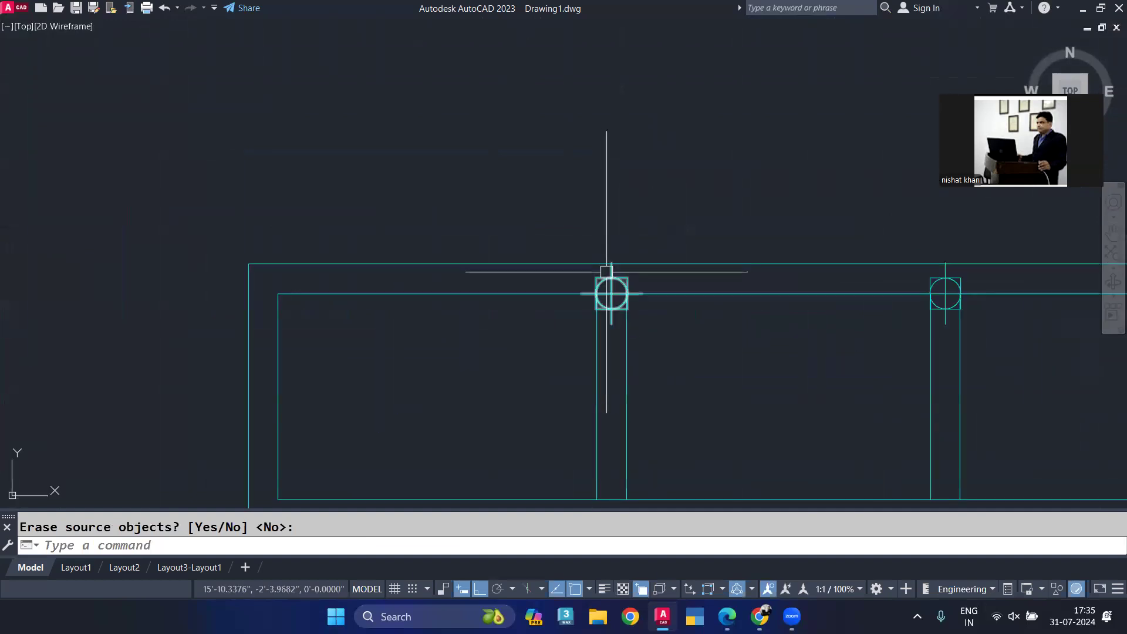
Step: Delete both round division point markers
key("Return")
left_click(954, 290)
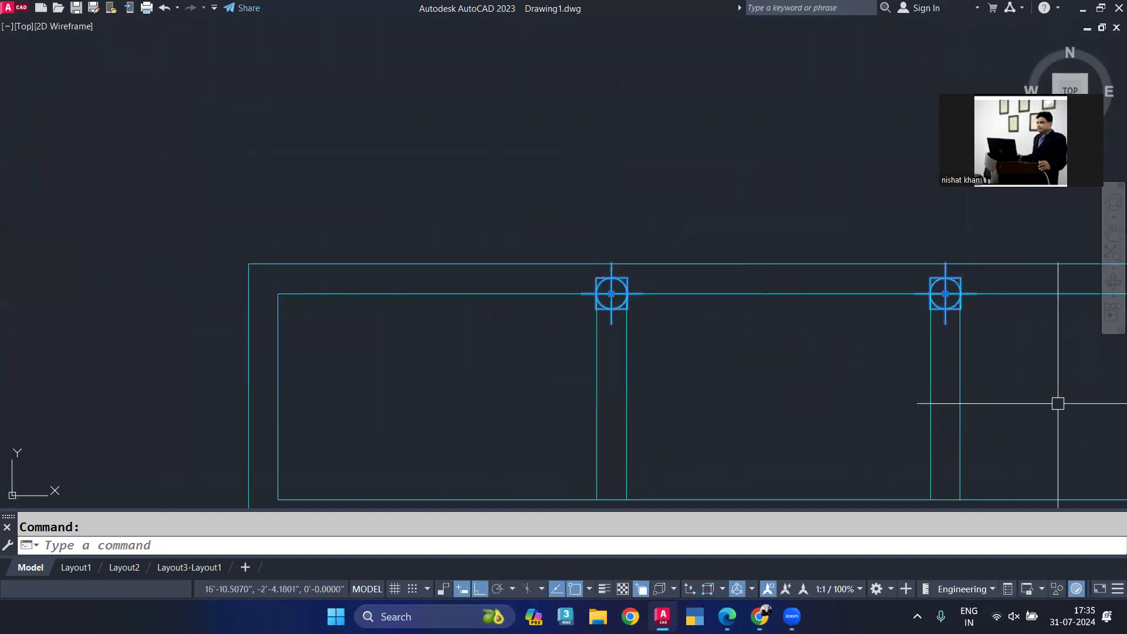
key("Delete")
scroll(889, 399, "down", 5)
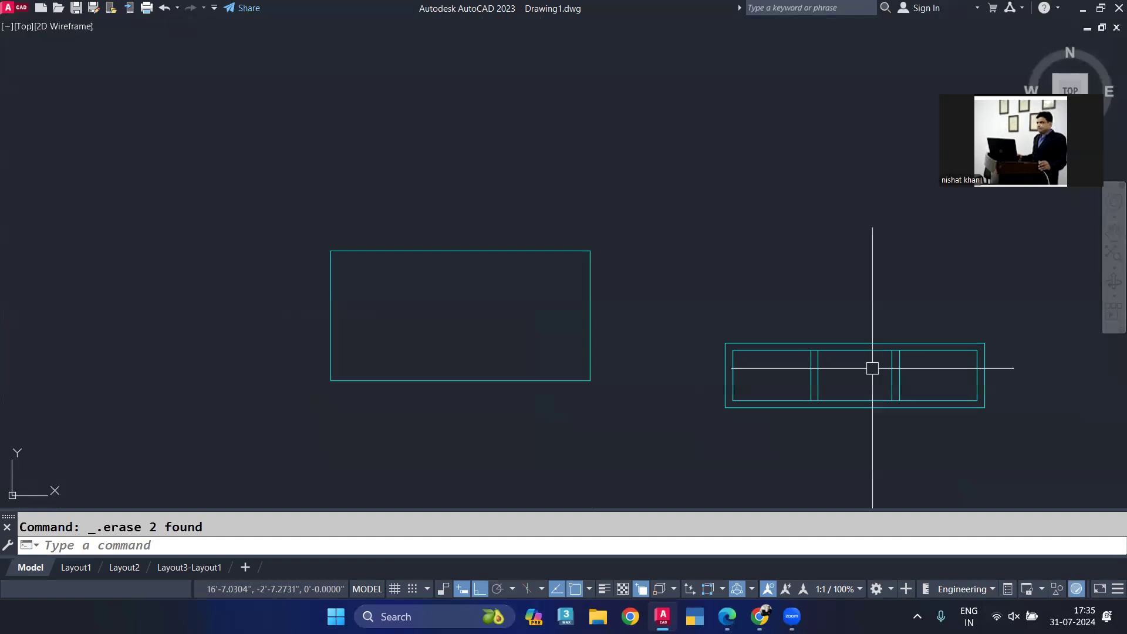
Step: Stretch the right end of the drawer outline outward by 6
scroll(853, 375, "up", 2)
middle_click_drag(837, 377, 727, 390)
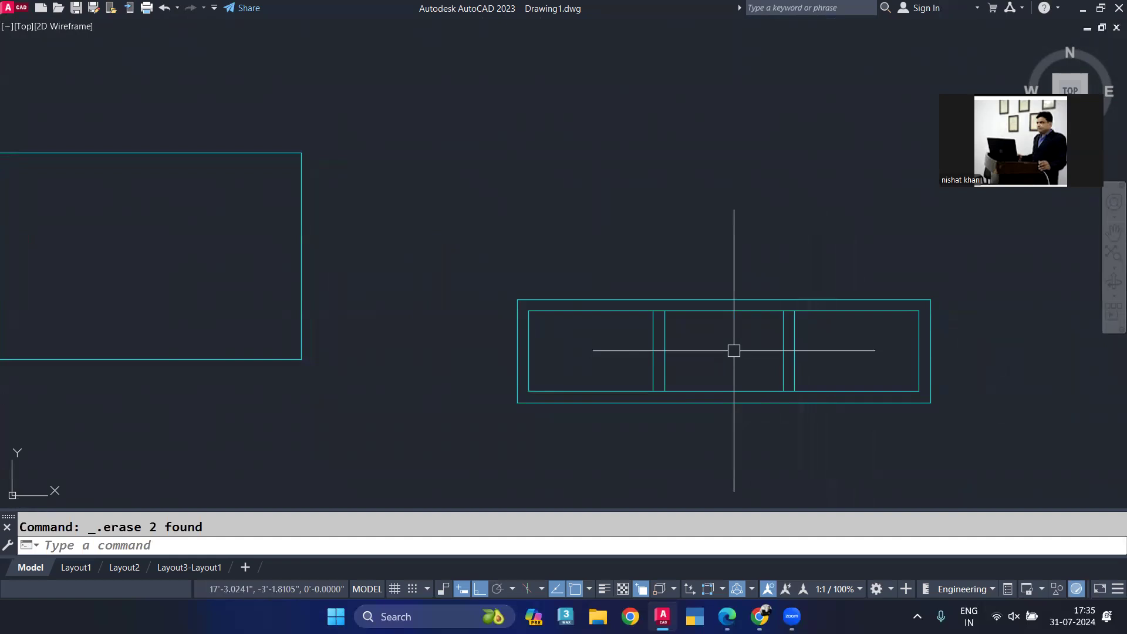
type("s")
key("Return")
left_click(1002, 274)
left_click(794, 472)
key("Return")
left_click(676, 448)
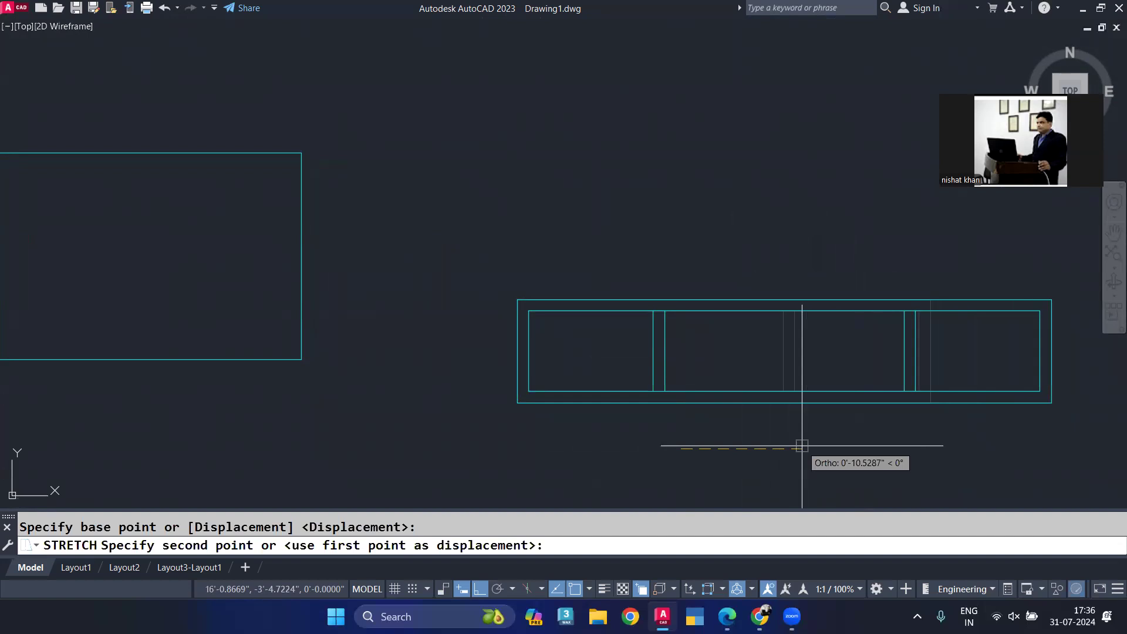
type("6")
key("Return")
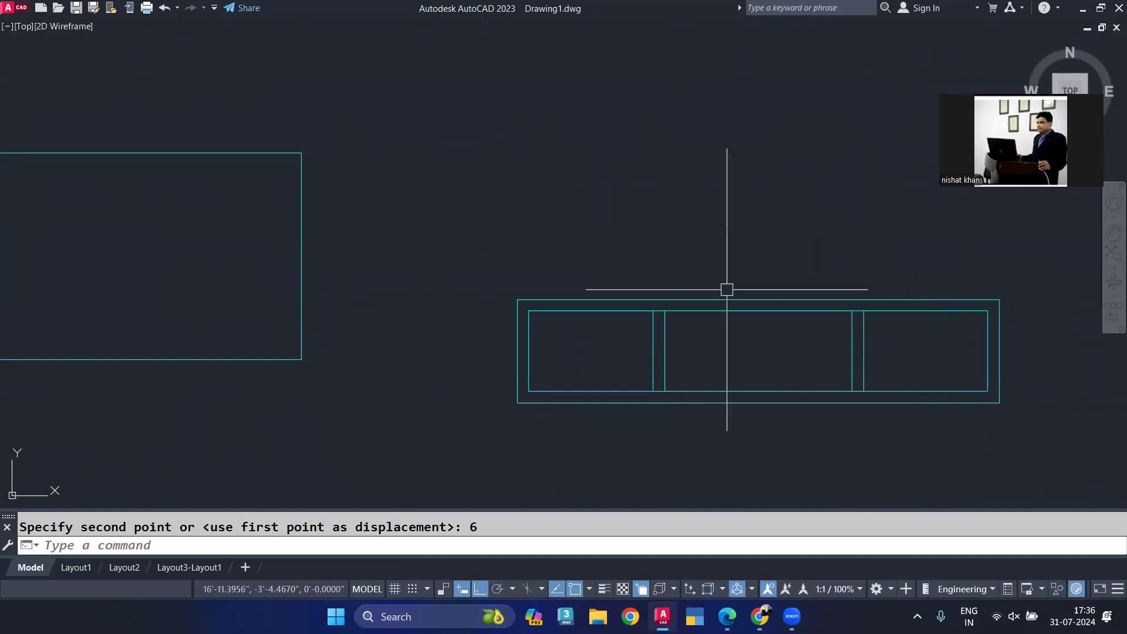
Step: Stretch the left end of the drawer outline outward by 6
key("Return")
left_click(702, 259)
left_click(382, 491)
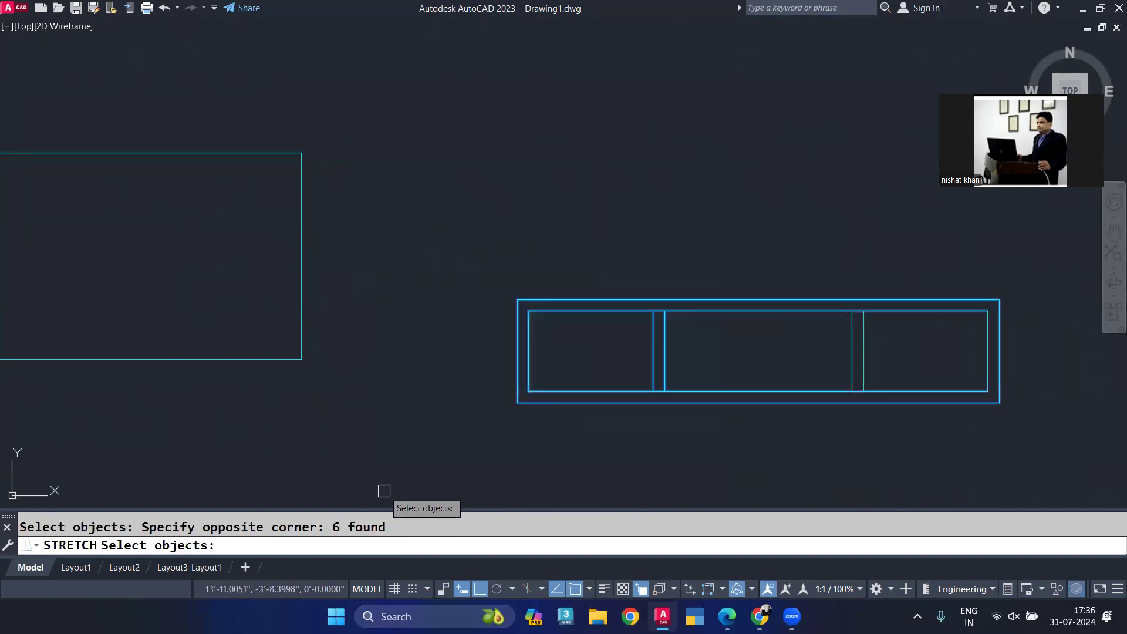
key("Return")
left_click(643, 436)
type("6")
key("Return")
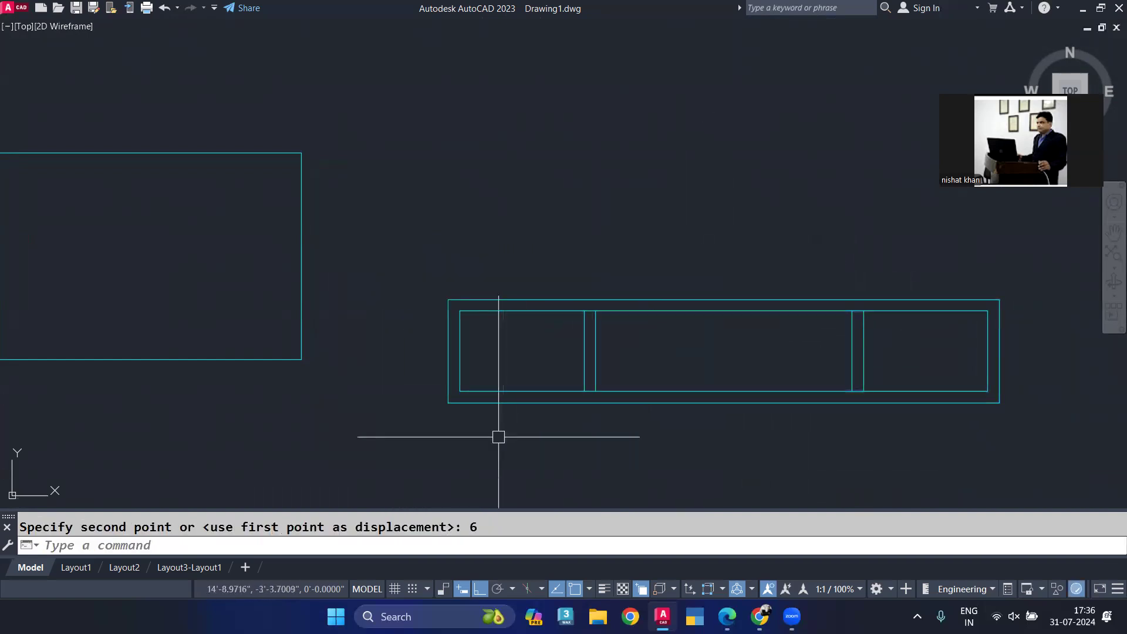
Step: Erase all four divider lines from the drawer outline
left_click(932, 340)
left_click(693, 349)
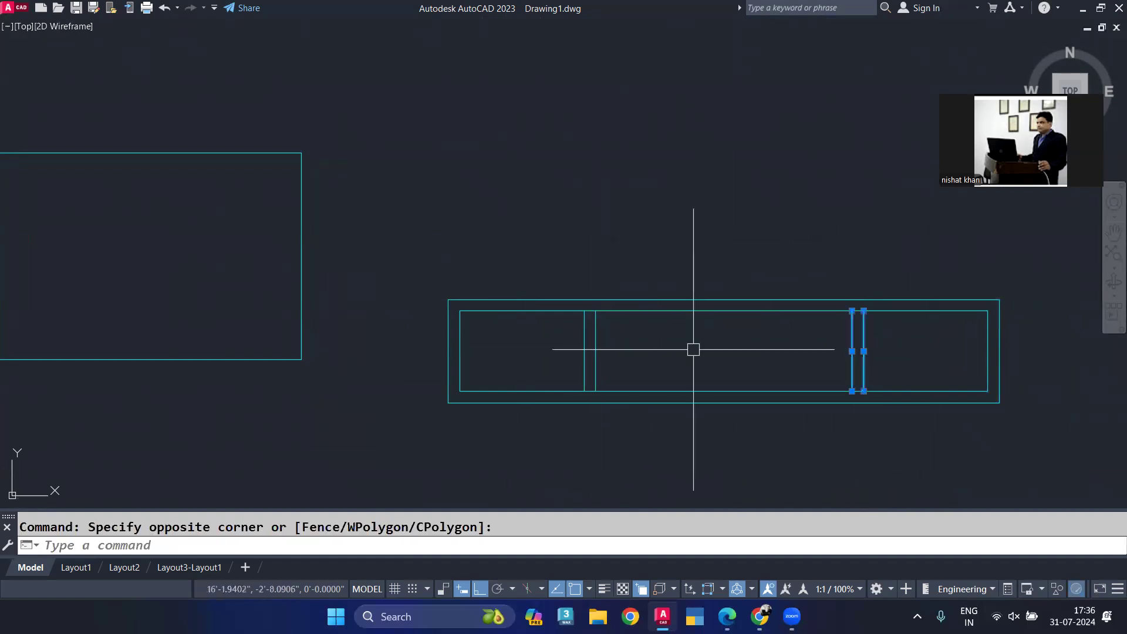
key("Escape")
left_click(918, 345)
left_click(564, 350)
key("Delete")
Step: Divide the inner bottom edge into 3 and draw a vertical line up from the left division point
type("di")
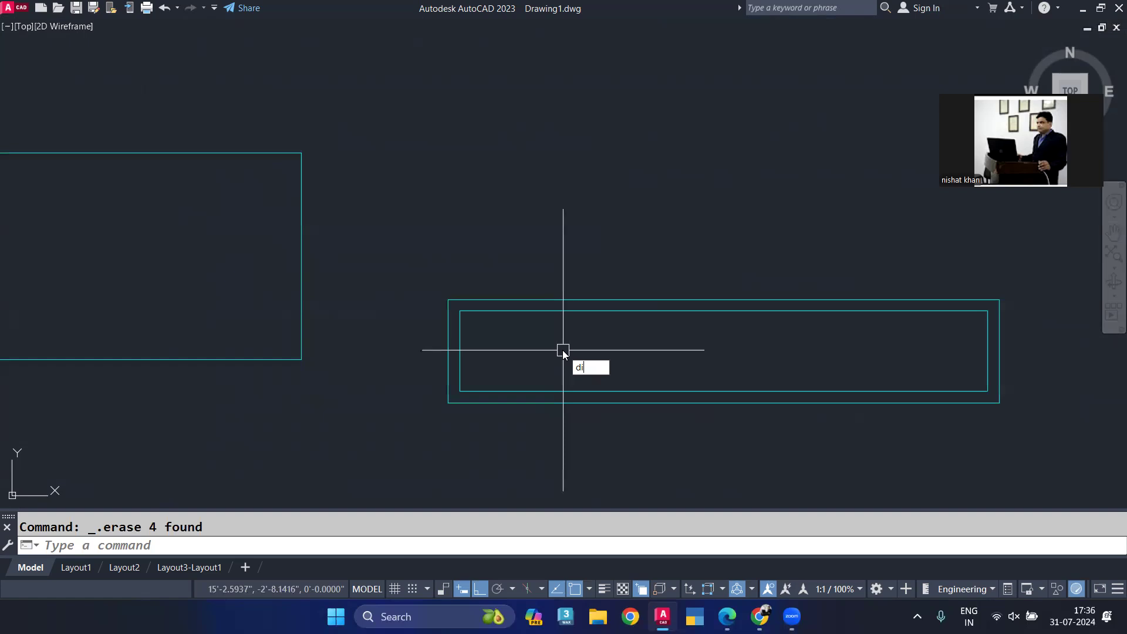
type("vide")
key("Return")
left_click(654, 389)
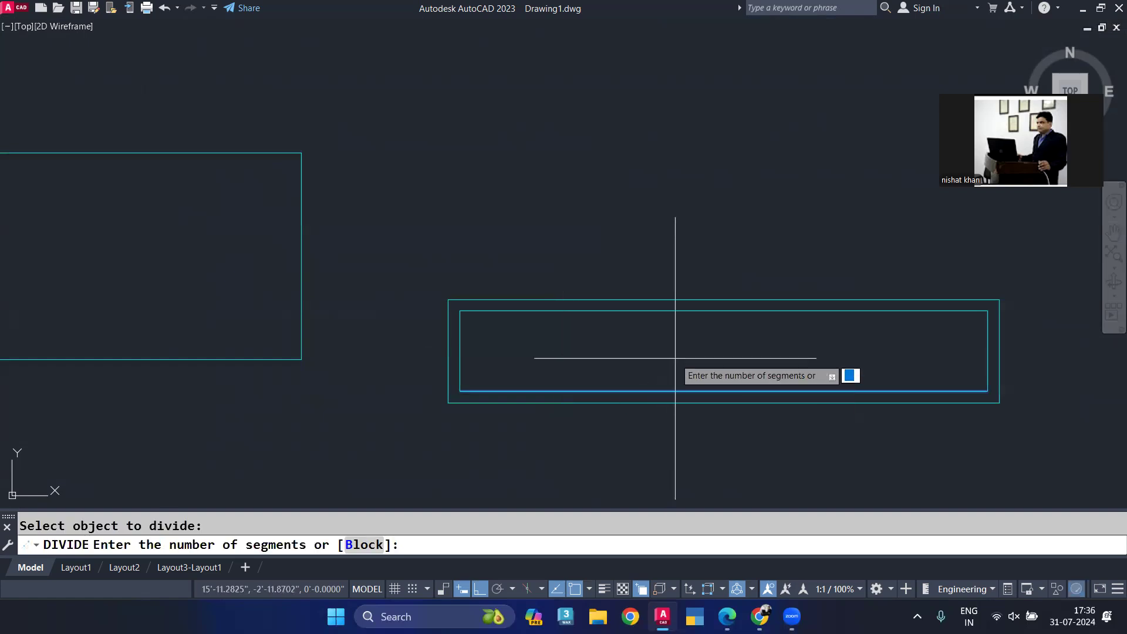
type("3")
key("Return")
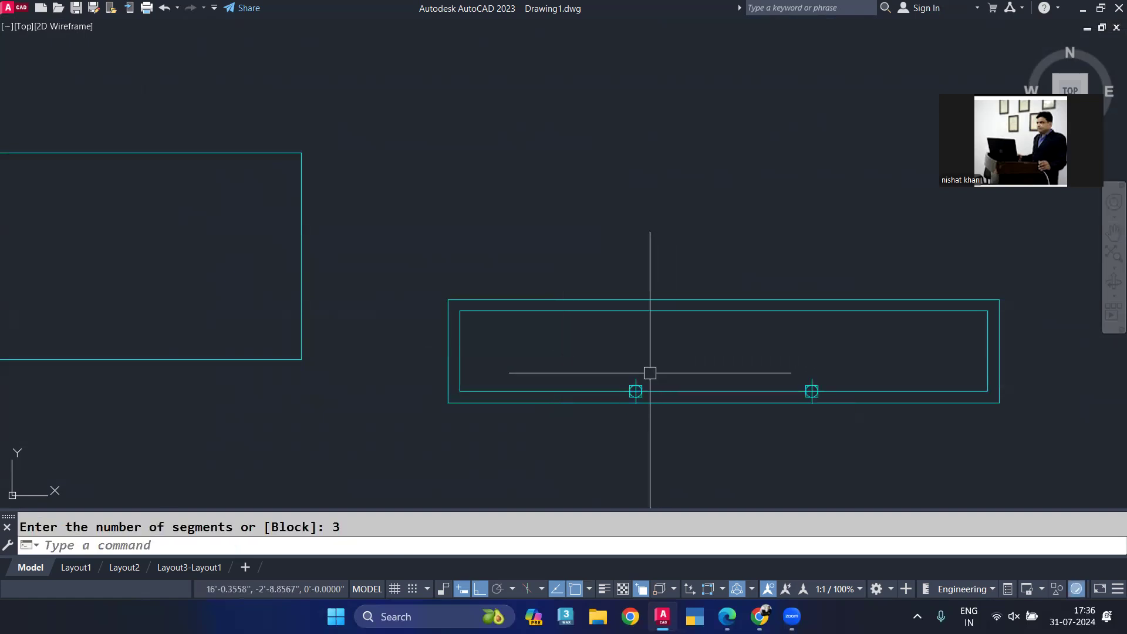
type("L")
key("Return")
left_click(634, 391)
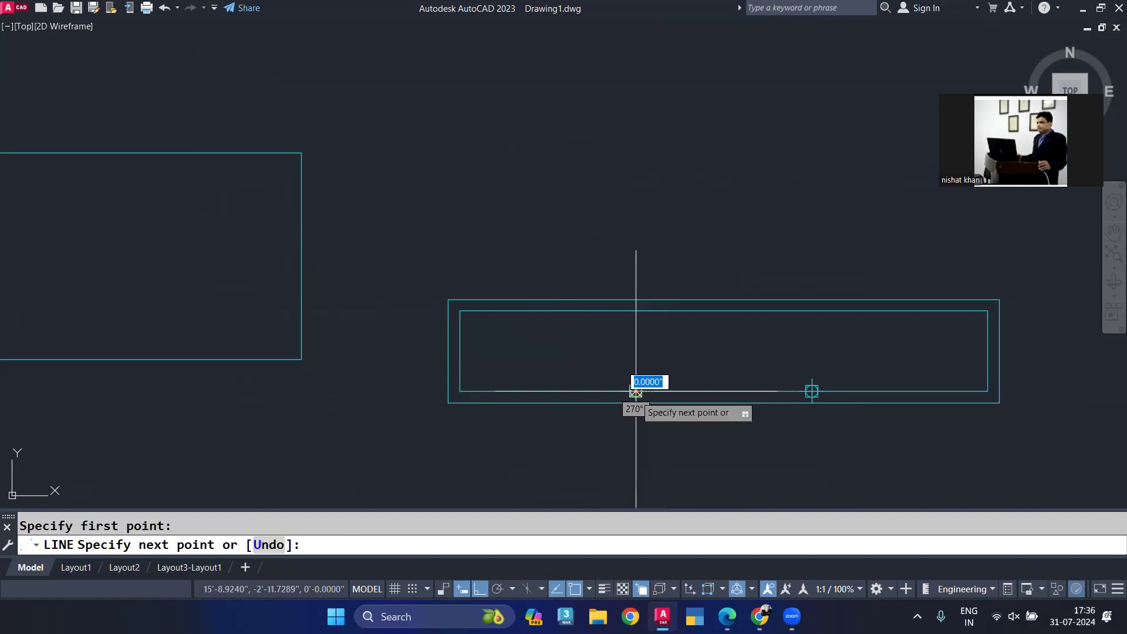
left_click(635, 311)
key("Return")
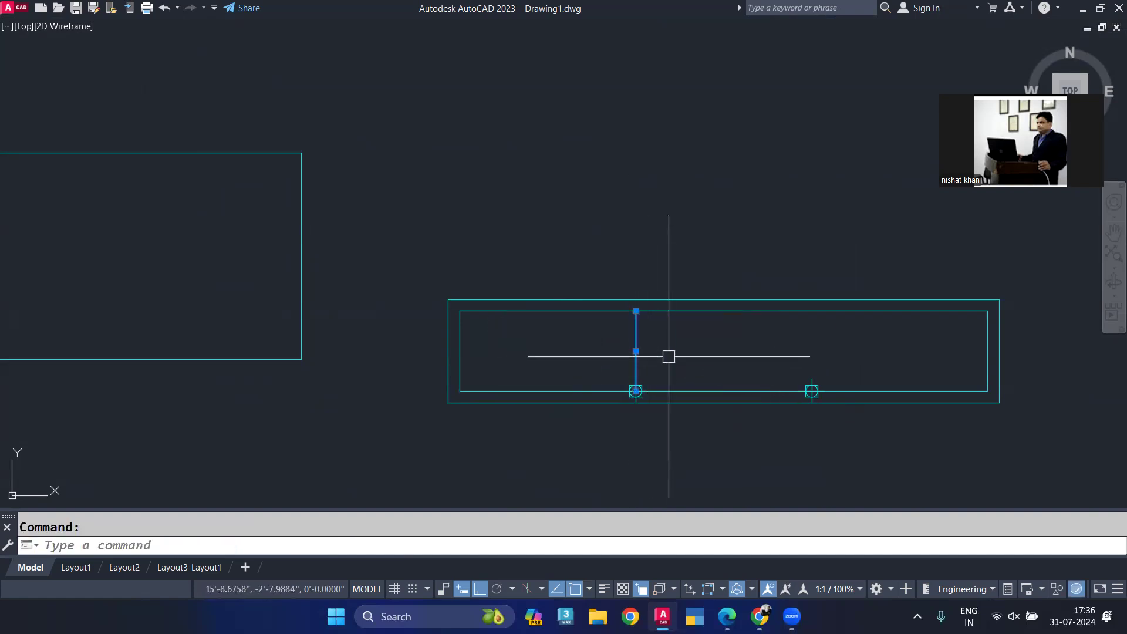
Step: Offset the vertical line 0.5 to each side and delete the original, forming a double-line divider
type("o")
key("Return")
key("Return")
left_click(635, 355)
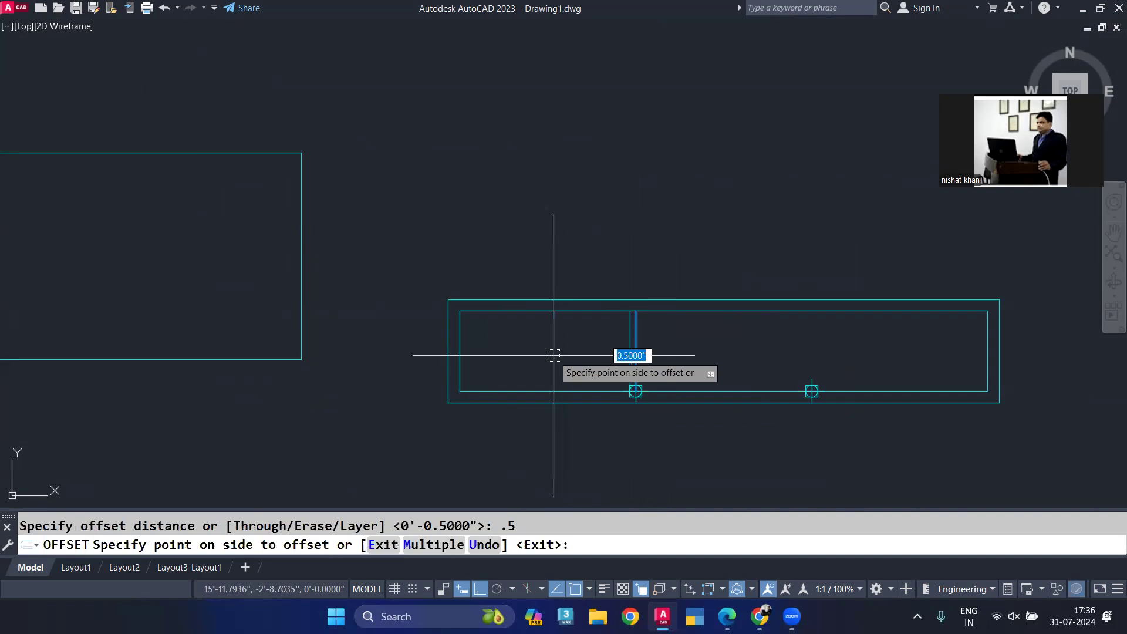
left_click(629, 352)
scroll(631, 358, "up", 4)
left_click(620, 365)
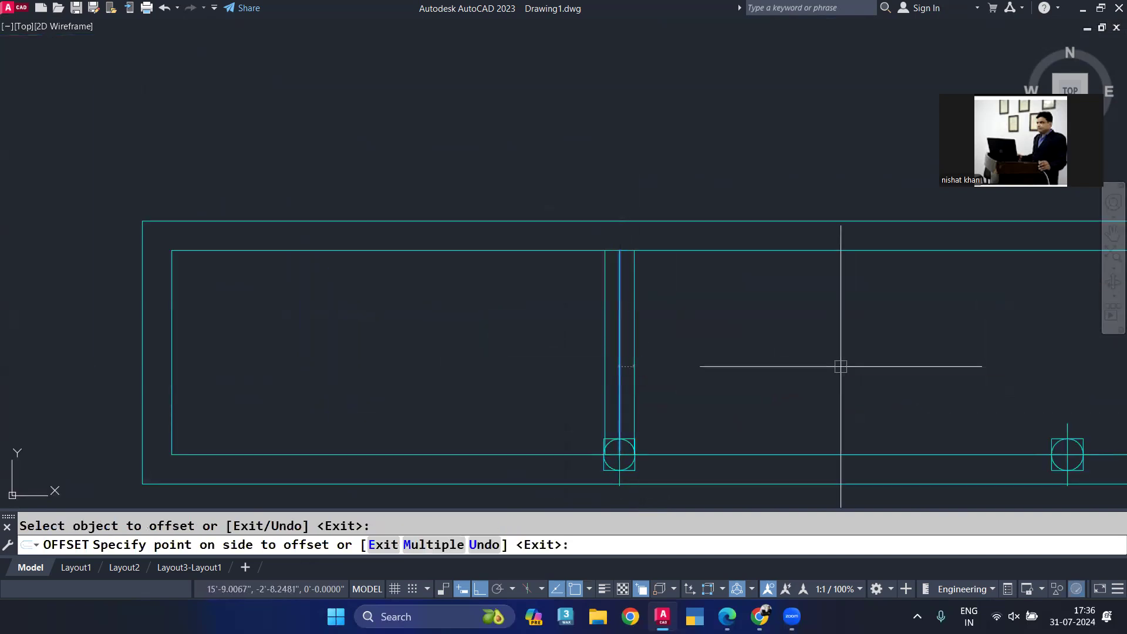
left_click(837, 365)
key("Return")
left_click(619, 376)
key("Delete")
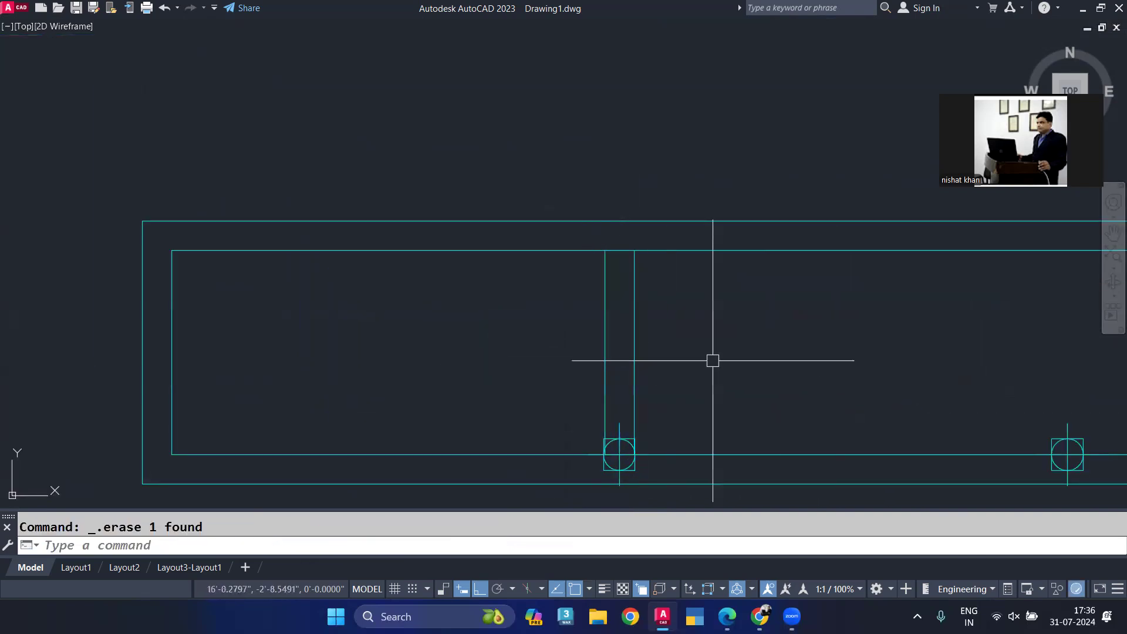
Step: Mirror the divider pair about the top edge's midpoint, keeping the originals
left_click(713, 361)
left_click(455, 382)
type("mi")
key("Return")
scroll(736, 340, "down", 6)
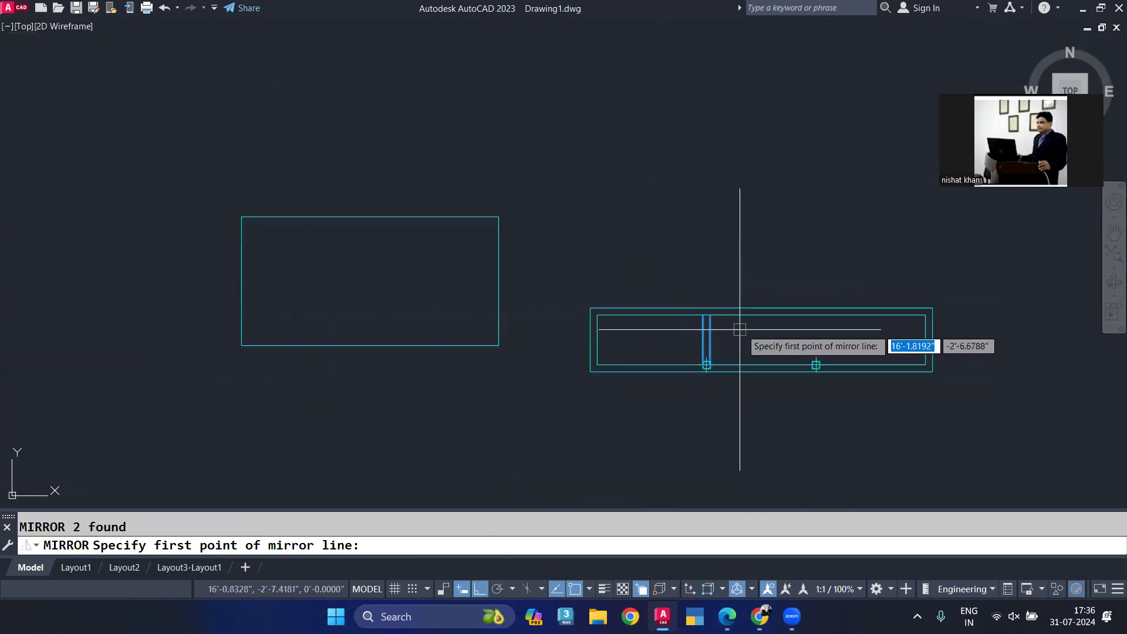
left_click(760, 316)
left_click(760, 350)
key("Return")
Step: Delete both division point markers
scroll(759, 350, "up", 8)
left_click(798, 345)
left_click(724, 339)
left_click(82, 326)
key("Delete")
Step: Pan over to the desk reference photo and back to the drawer drawing
scroll(303, 188, "down", 6)
middle_click_drag(247, 138, 591, 212)
scroll(589, 212, "down", 4)
middle_click_drag(326, 222, 911, 272)
middle_click_drag(407, 276, 451, 275)
scroll(451, 274, "up", 5)
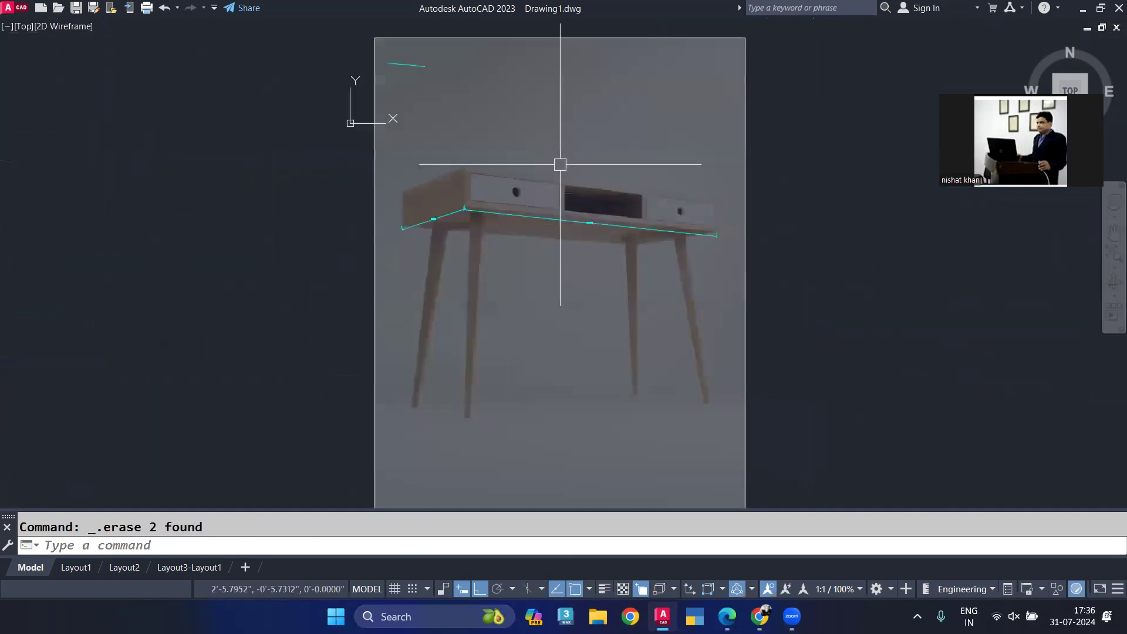
scroll(687, 302, "up", 4)
scroll(686, 301, "down", 4)
middle_click_drag(881, 354, 349, 249)
middle_click_drag(959, 280, 527, 271)
scroll(704, 293, "up", 4)
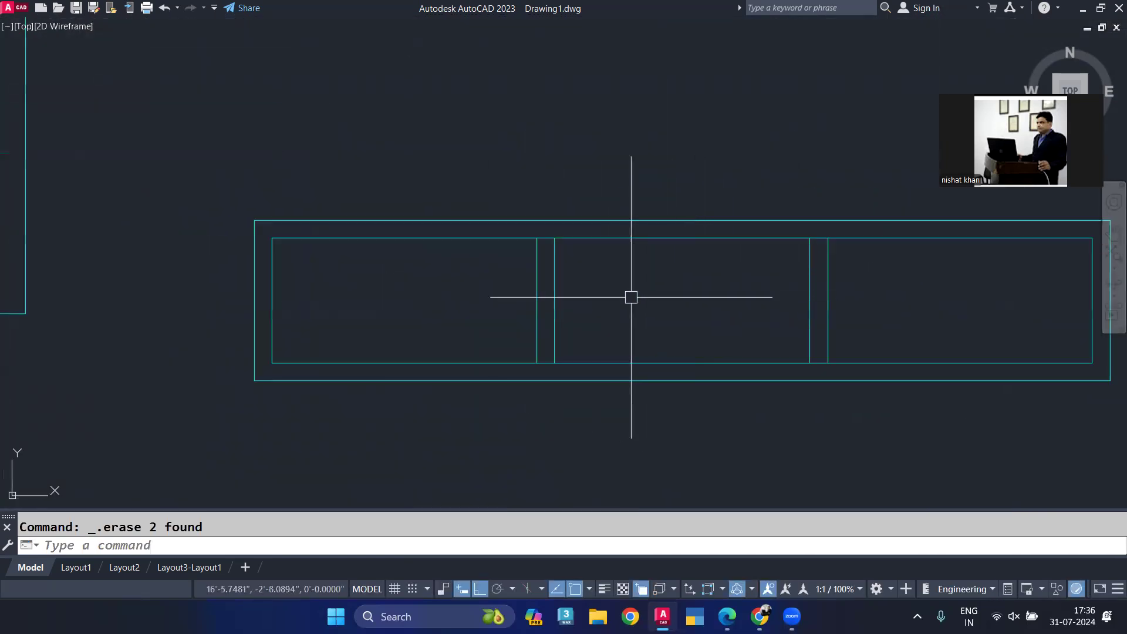
type("tr")
key("space")
scroll(552, 246, "up", 4)
left_click(522, 221)
scroll(533, 230, "down", 6)
scroll(706, 242, "up", 2)
scroll(707, 242, "up", 2)
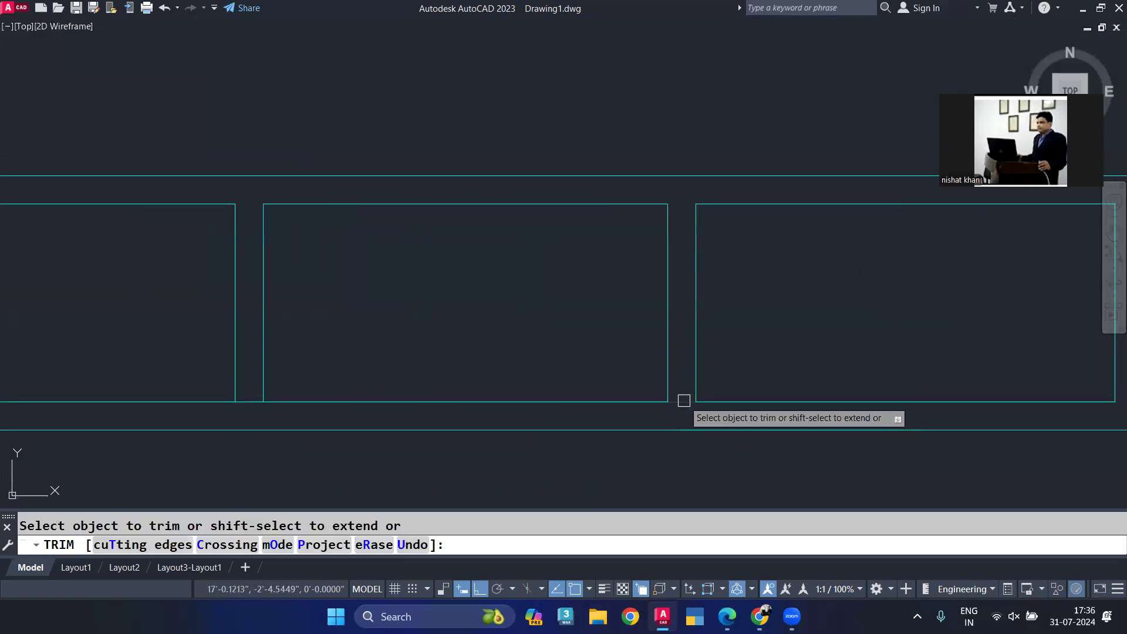
key("Return")
scroll(311, 339, "down", 4)
left_click(32, 228)
left_click(664, 490)
type("j")
key("Return")
scroll(610, 307, "down", 6)
middle_click_drag(206, 291, 842, 373)
middle_click_drag(406, 339, 987, 394)
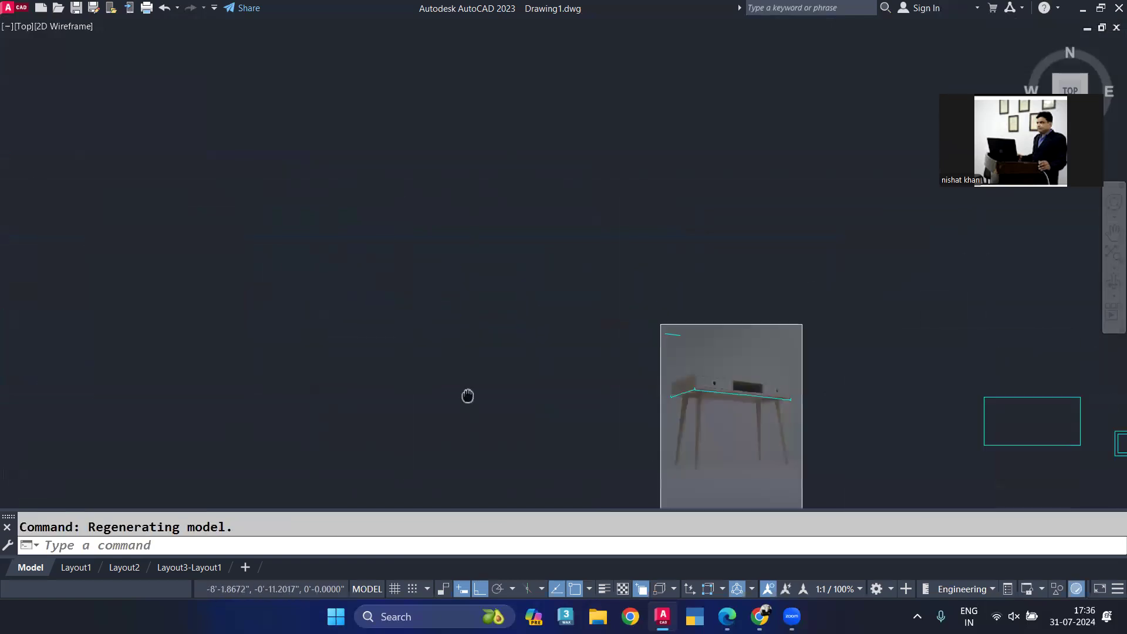
scroll(604, 380, "up", 10)
scroll(623, 352, "down", 8)
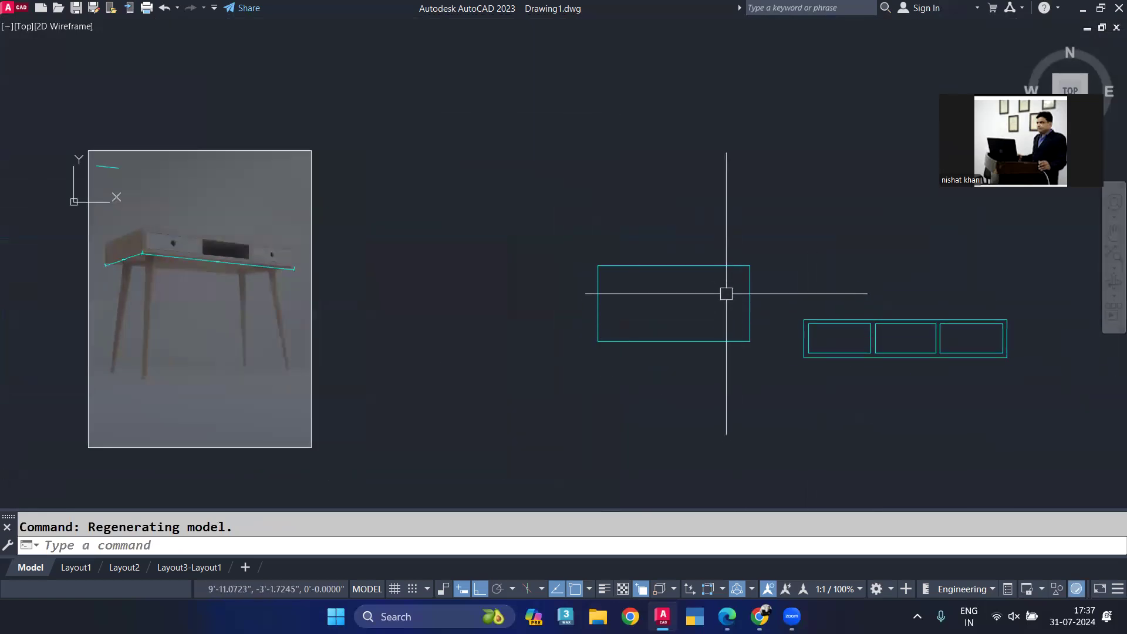
Step: Switch to the southwest isometric view with shaded display
type("view")
key("Return")
type("swiso")
key("Return")
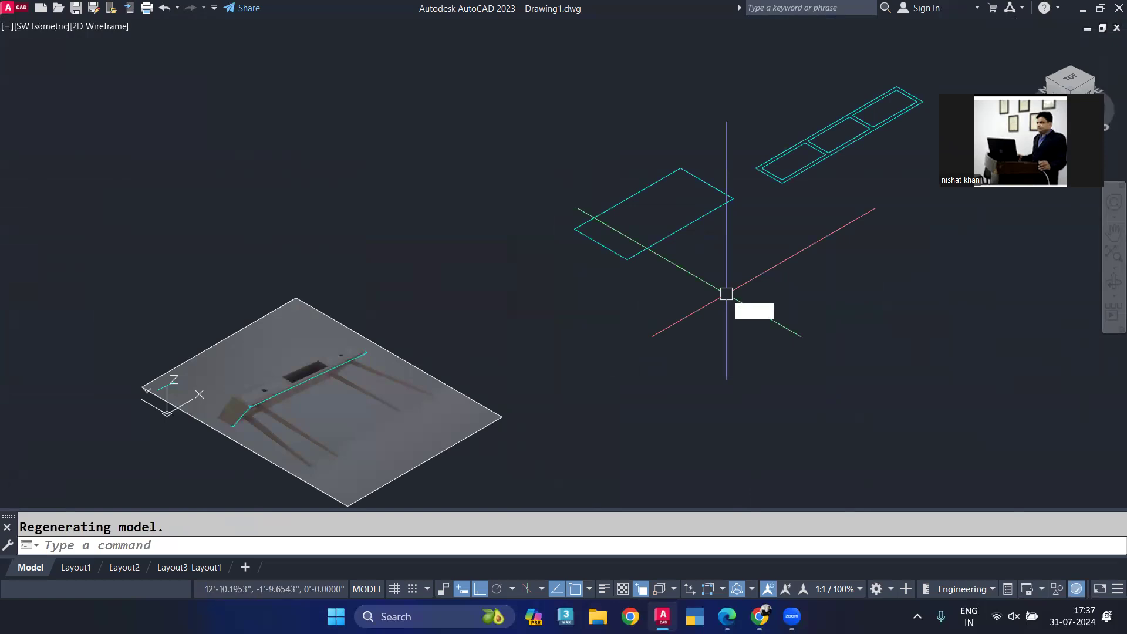
type("shade")
key("Return")
Step: Extrude the 36 × 18 rectangle to a height of 9
middle_click_drag(695, 225, 533, 291)
left_click(534, 293)
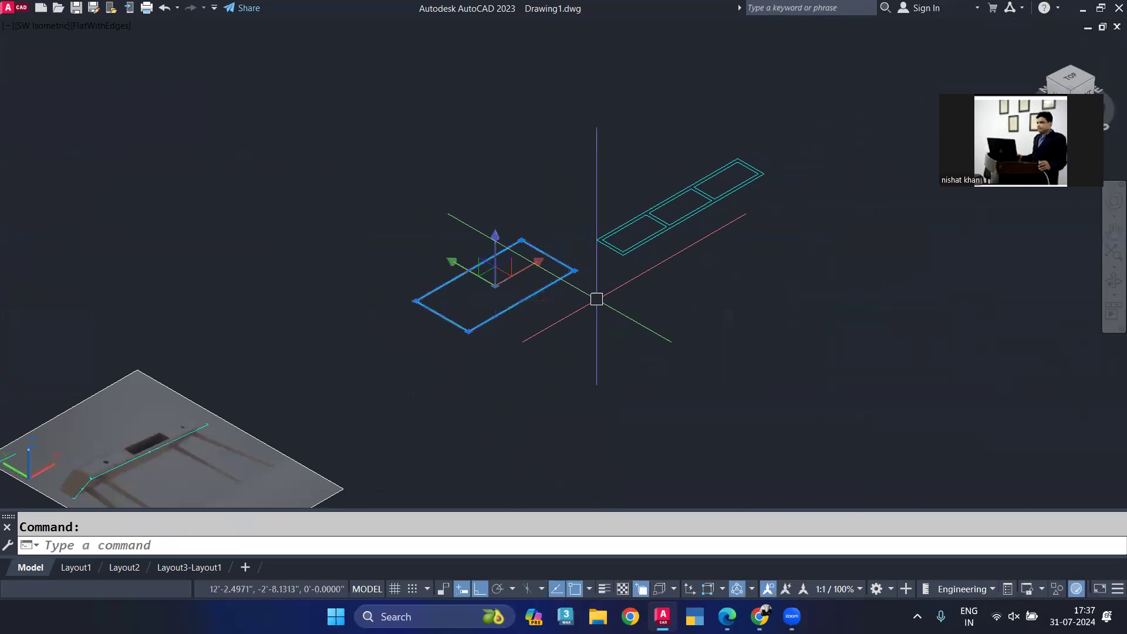
type("ext")
key("Return")
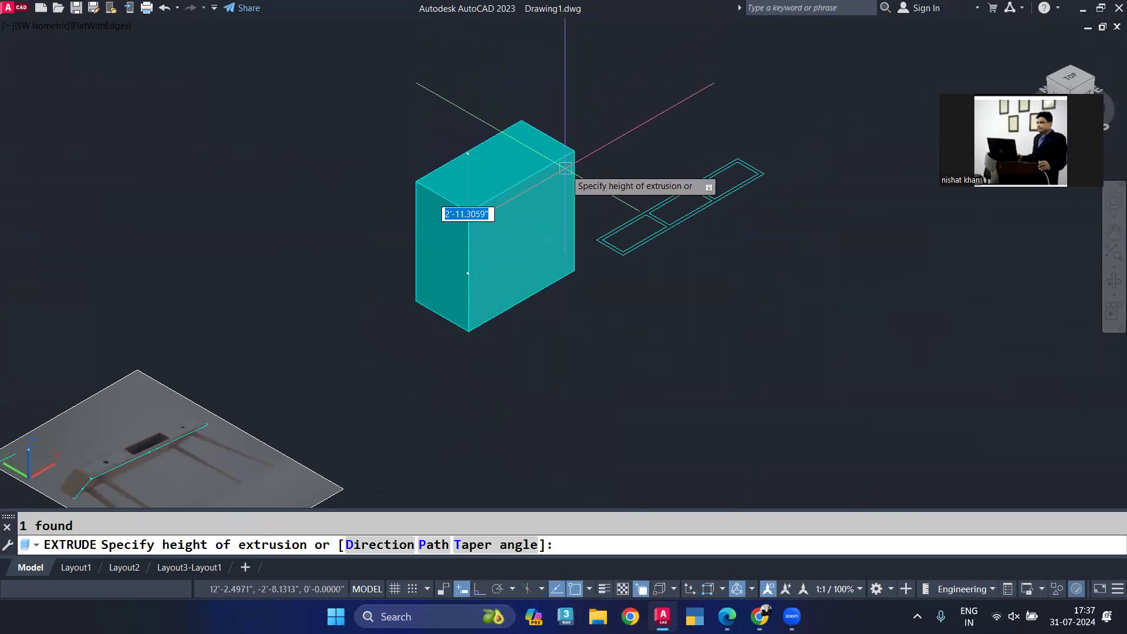
type("9")
key("Return")
scroll(459, 291, "up", 2)
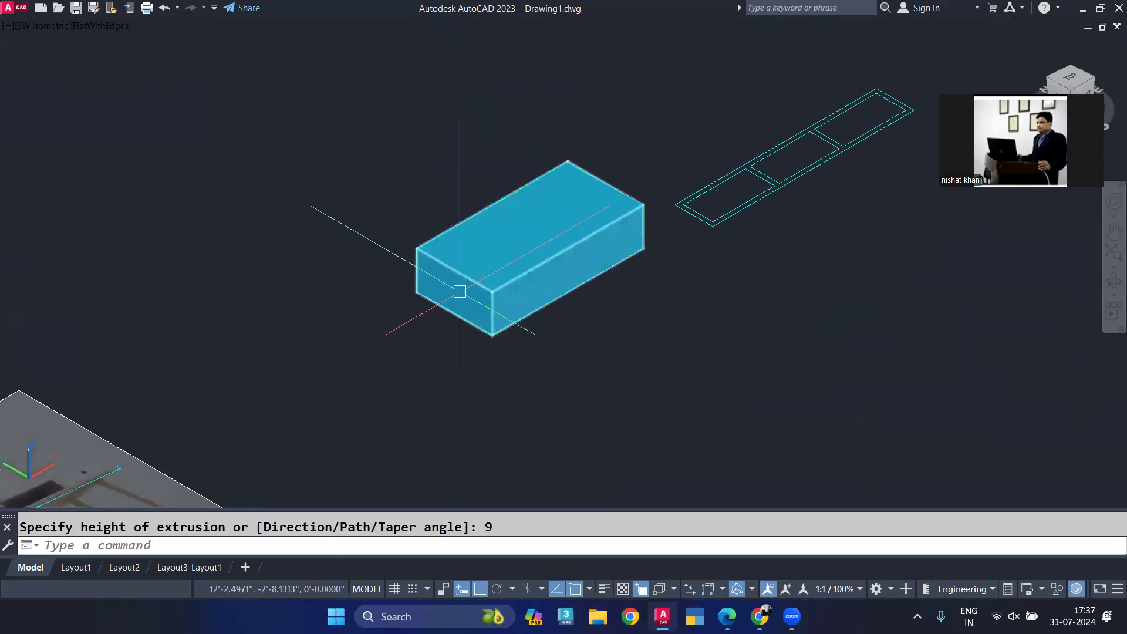
Step: Press-pull the box's front face out by 6, then restore the box to its original length
type("press")
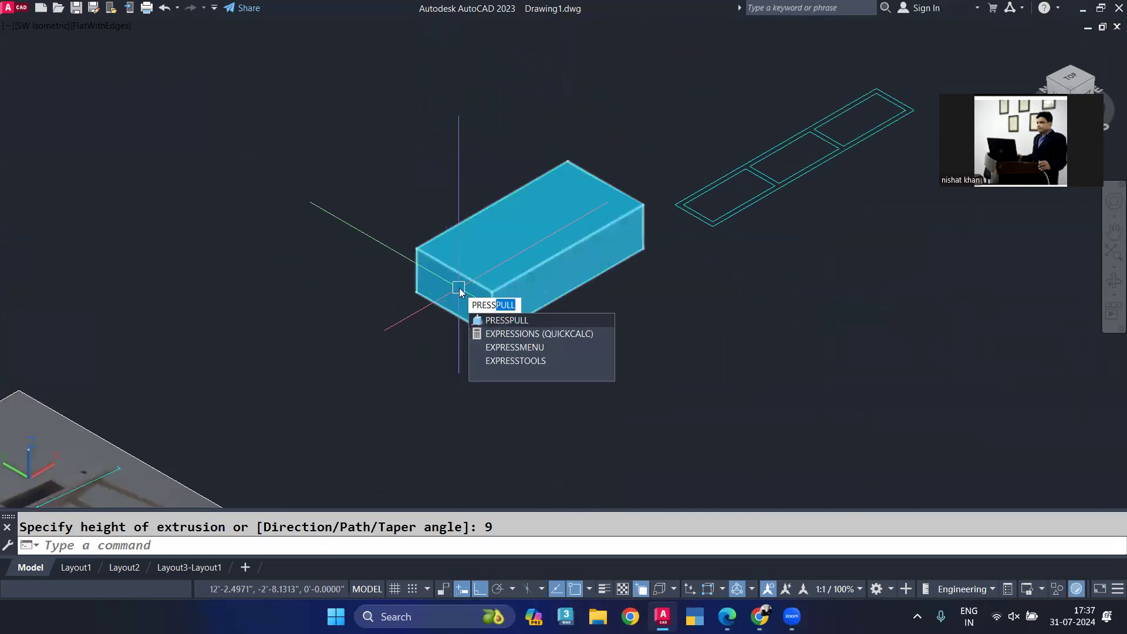
key("Return")
left_click(459, 291)
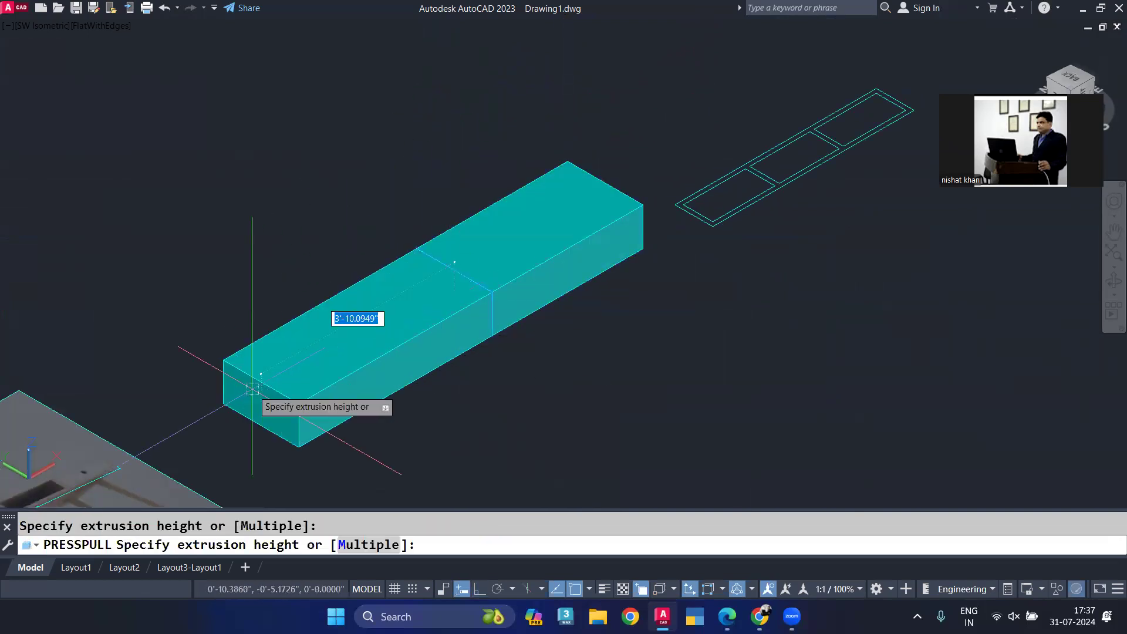
type("6")
key("Return")
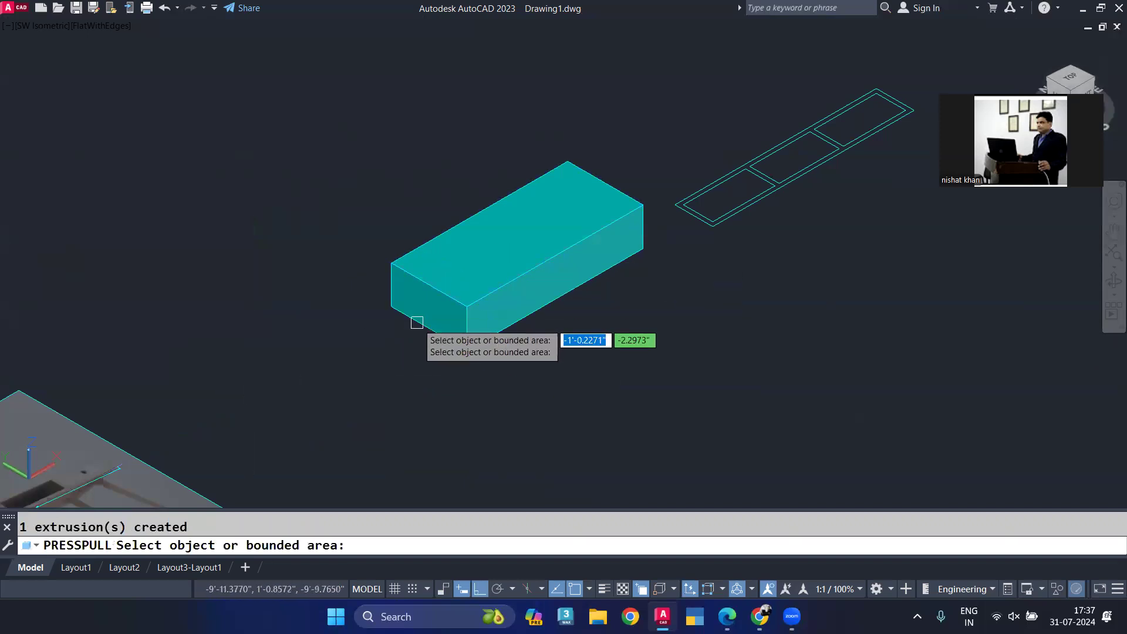
left_click(416, 323)
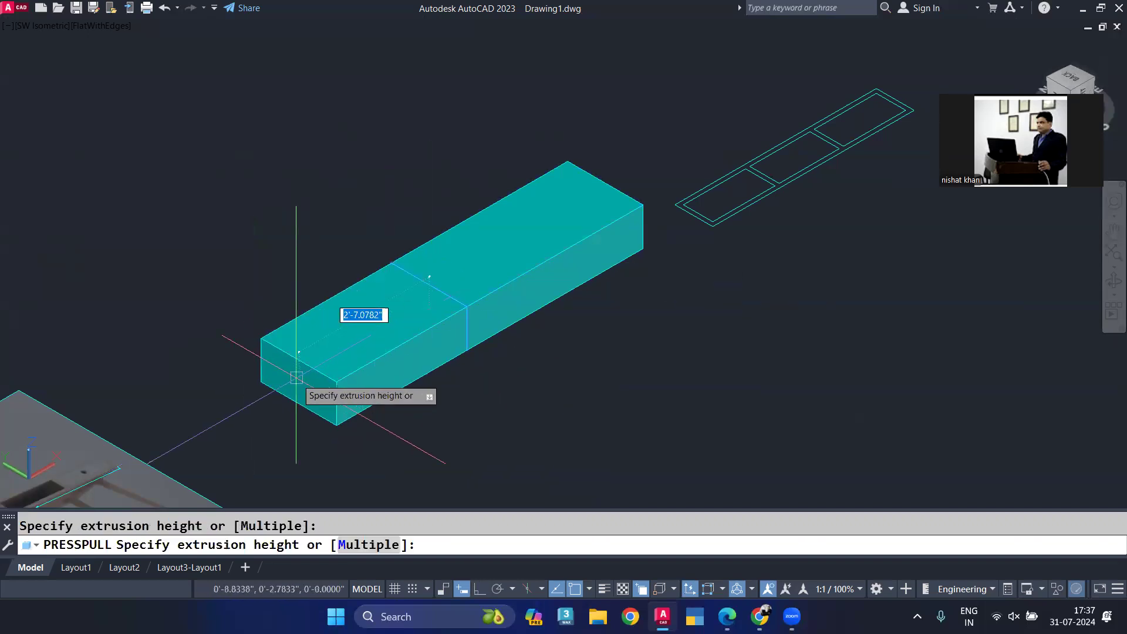
left_click(296, 377)
key("Return")
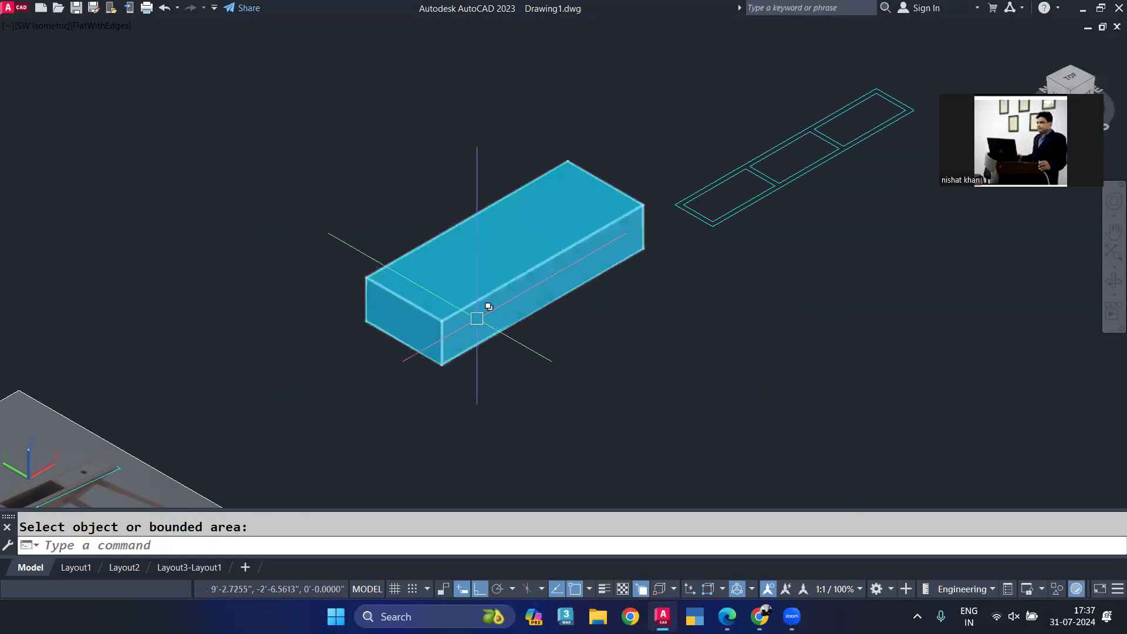
scroll(488, 307, "up", 2)
Step: Shell the box with walls 1 thick, removing the front long face
type("so")
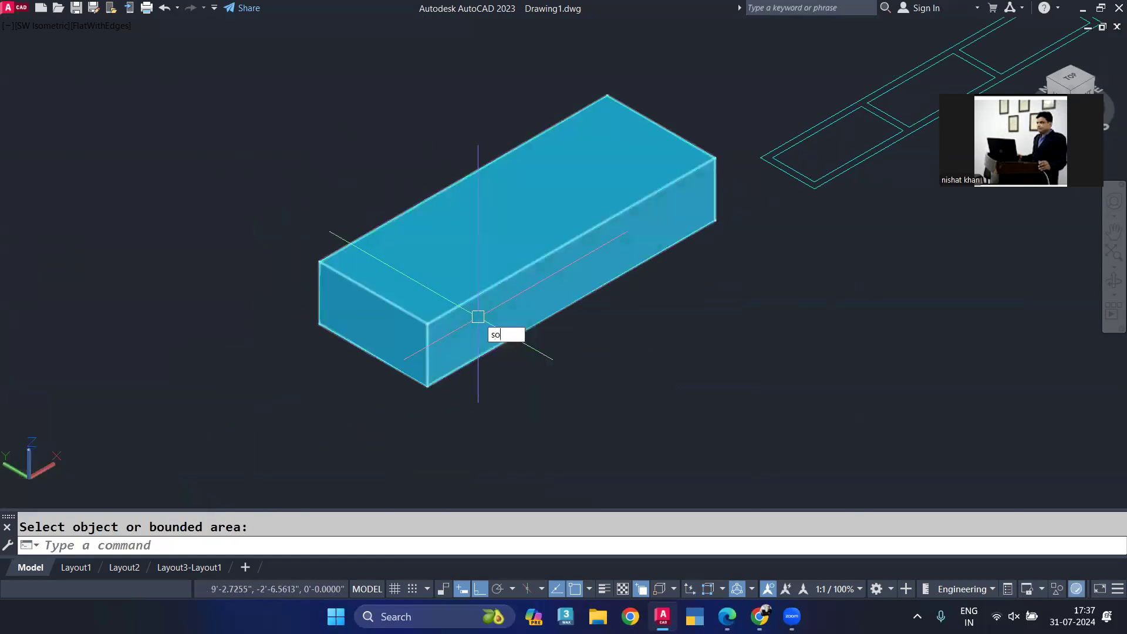
type("li")
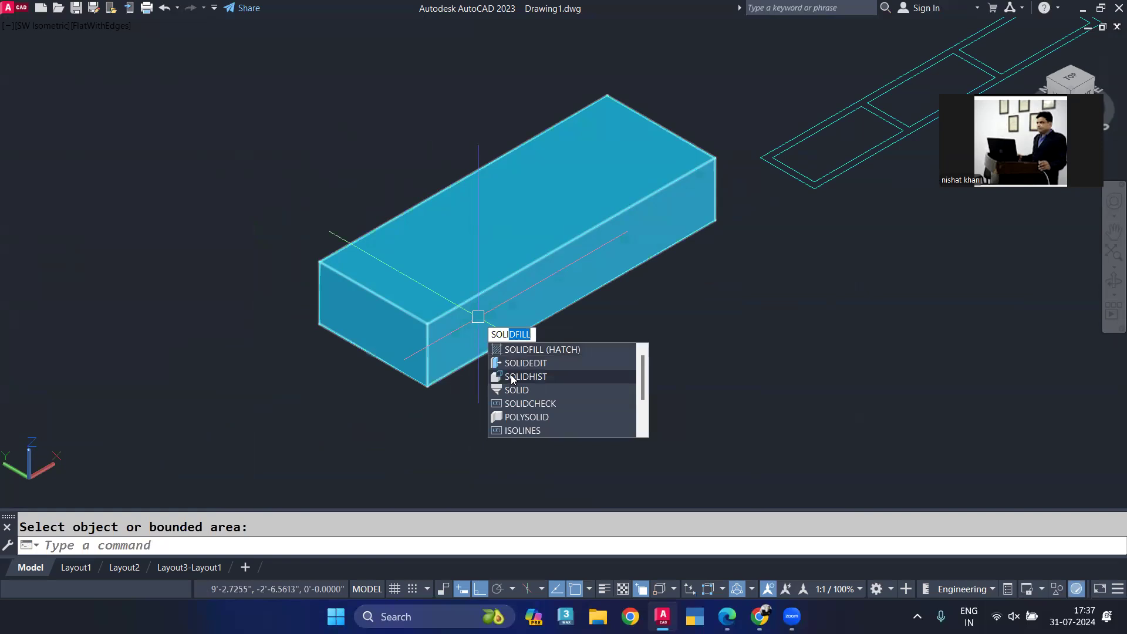
left_click(521, 364)
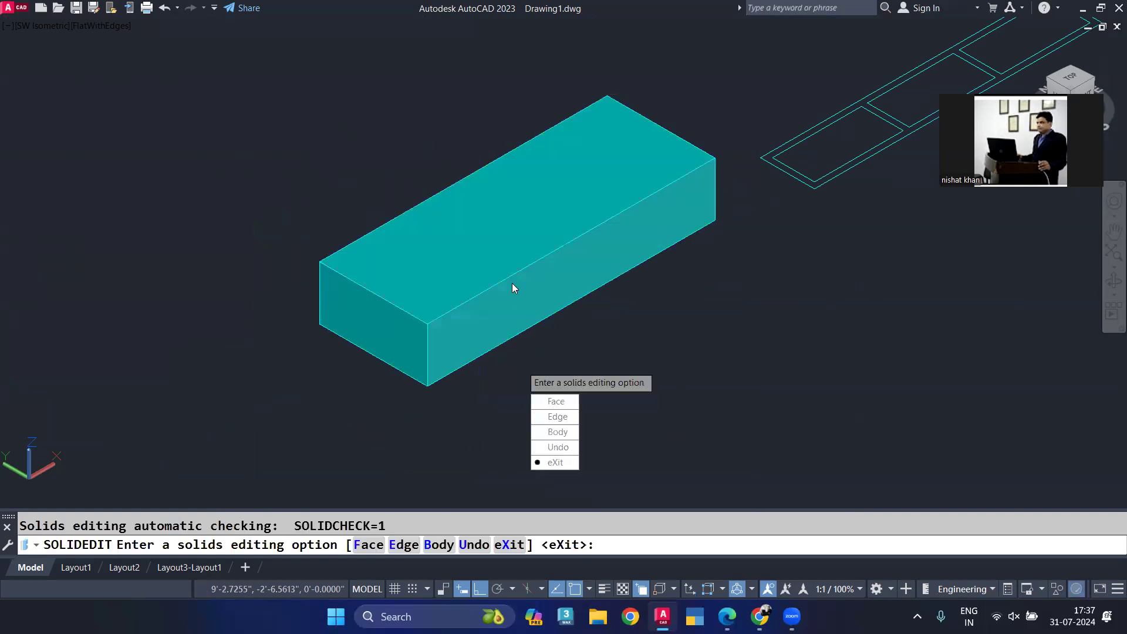
left_click(569, 432)
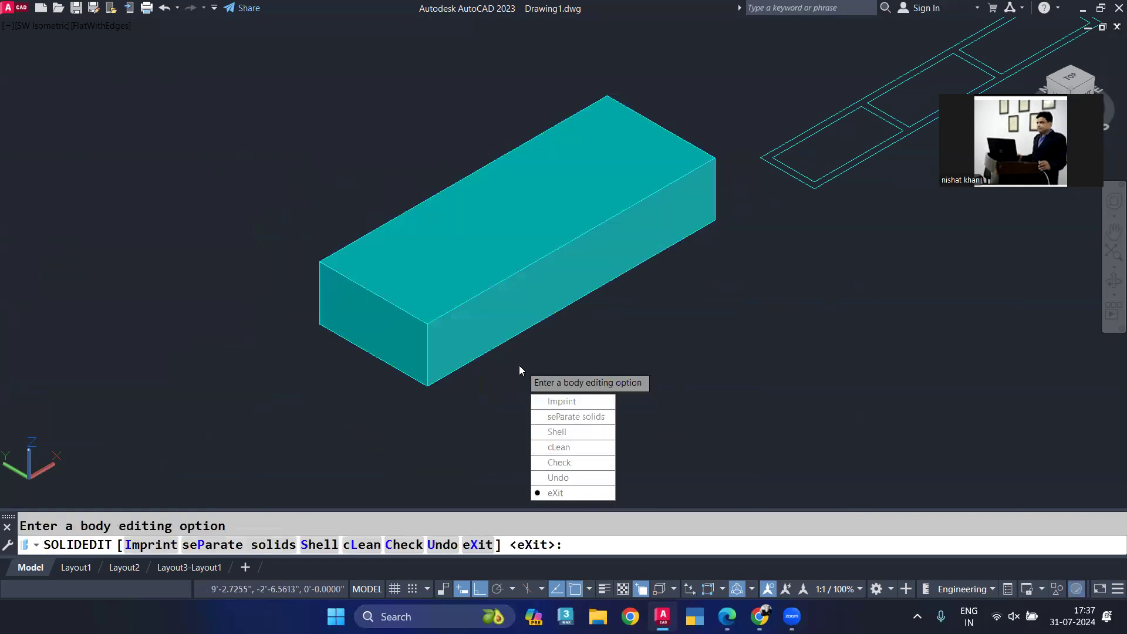
left_click(556, 431)
left_click(471, 254)
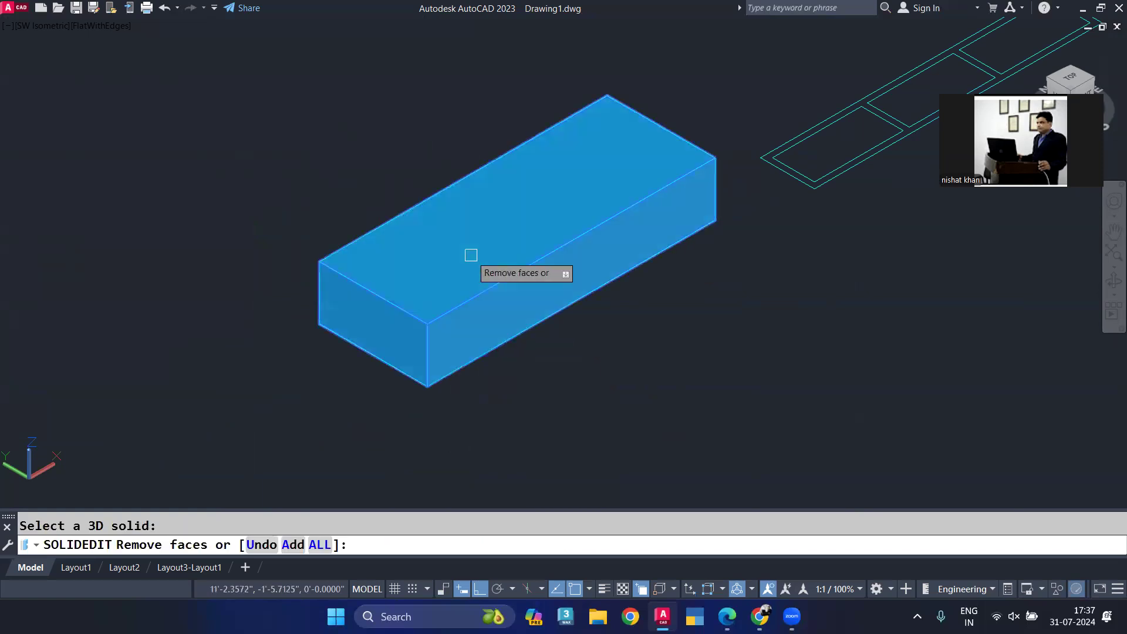
left_click(513, 303)
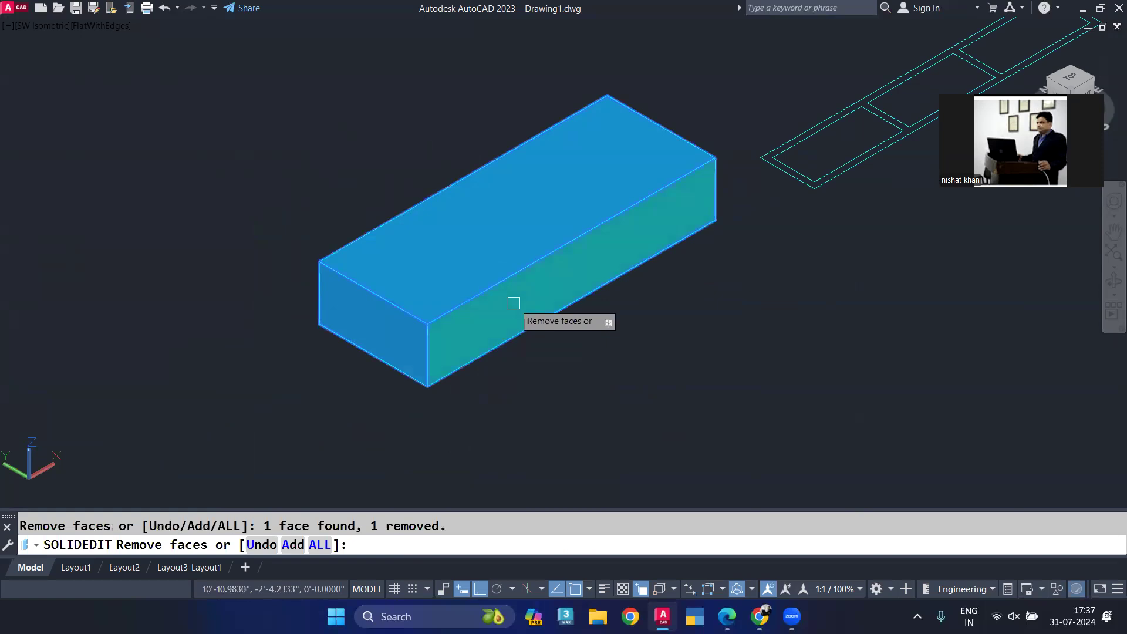
key("Return")
type("1")
key("Return")
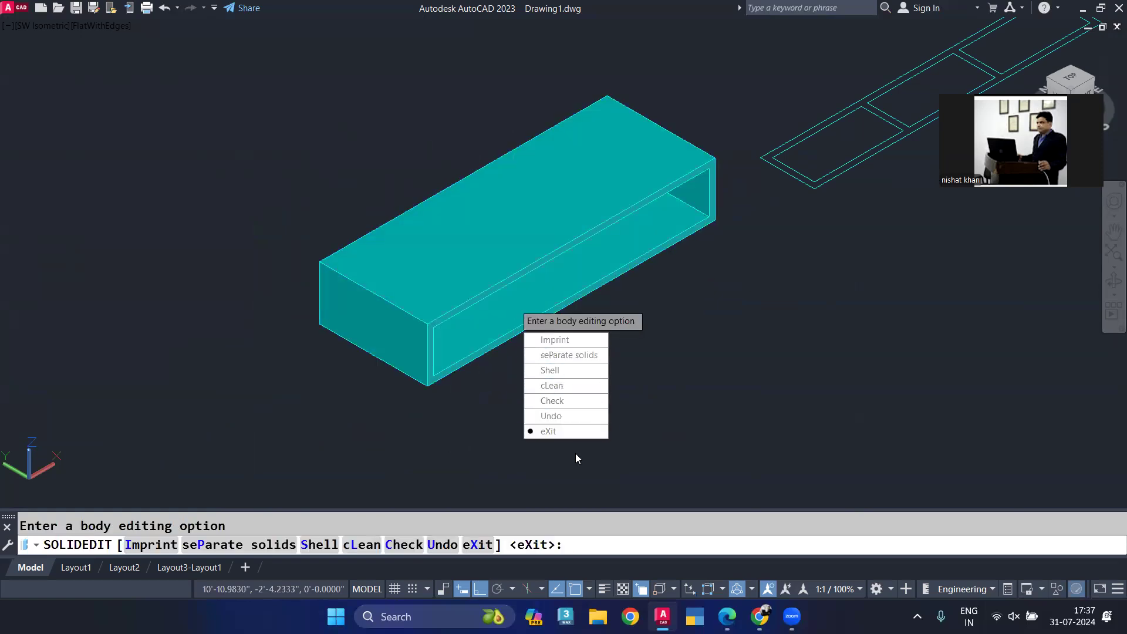
left_click(557, 431)
left_click(546, 400)
Step: Extrude the three-compartment drawer outline to a height of 18
middle_click_drag(553, 314, 510, 257, "shift")
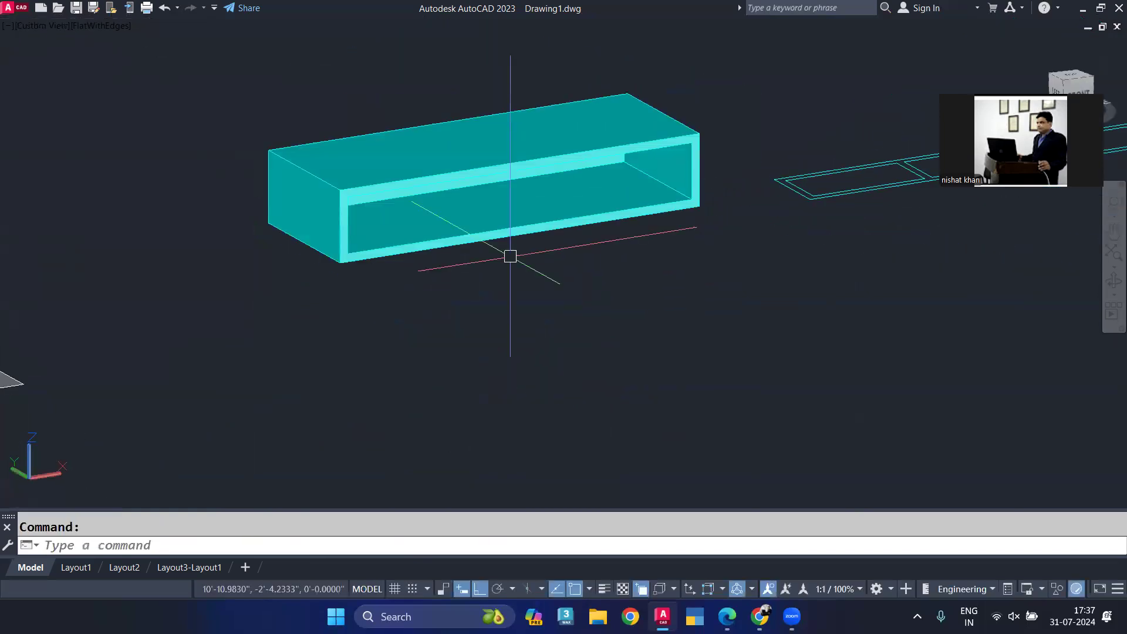
middle_click_drag(686, 238, 489, 272, "shift")
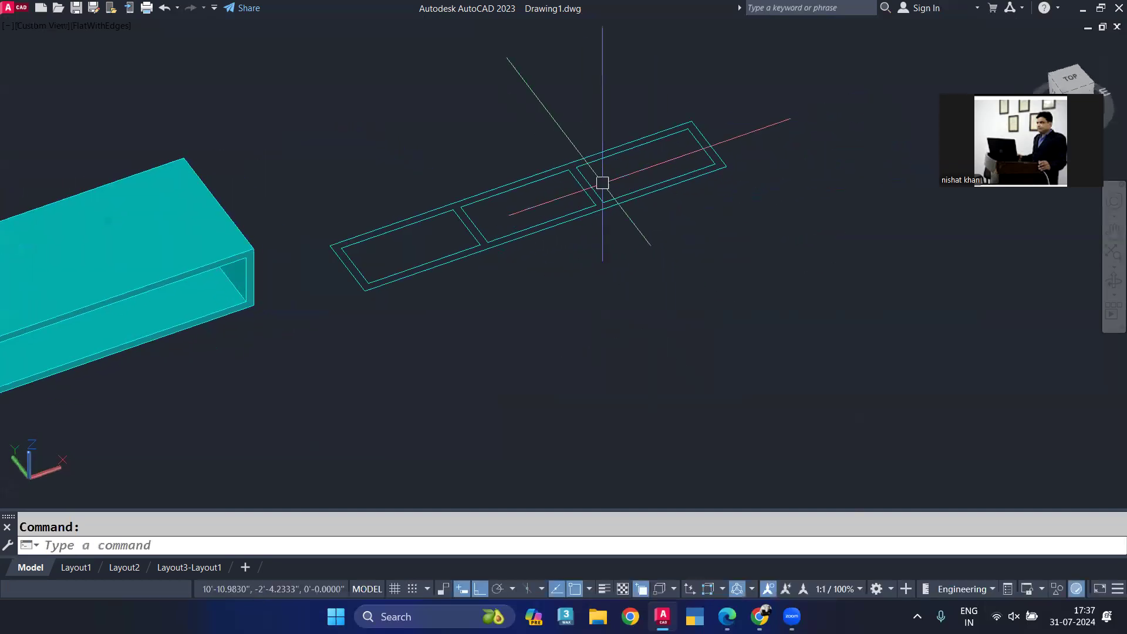
left_click(724, 164)
type("ext")
key("Return")
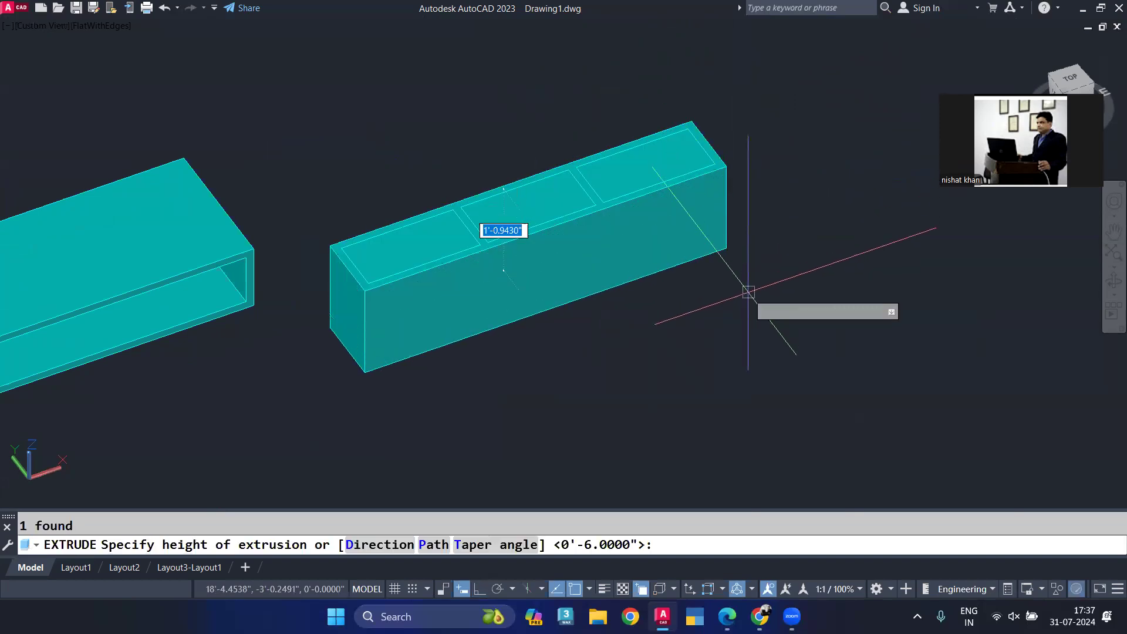
middle_click_drag(747, 289, 757, 210)
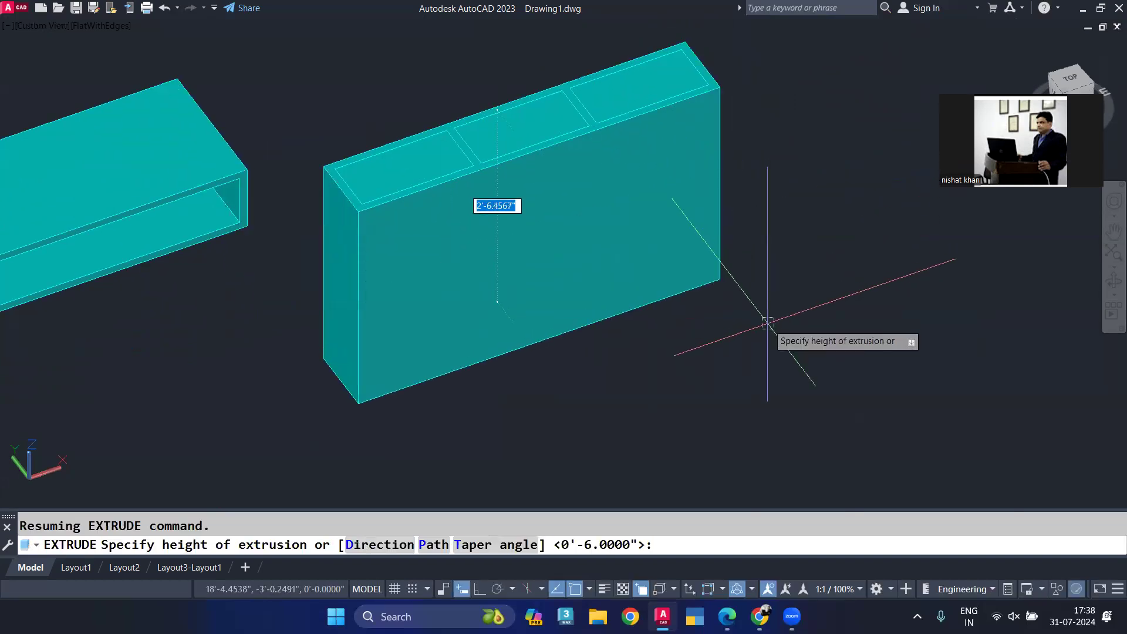
type("18")
key("Return")
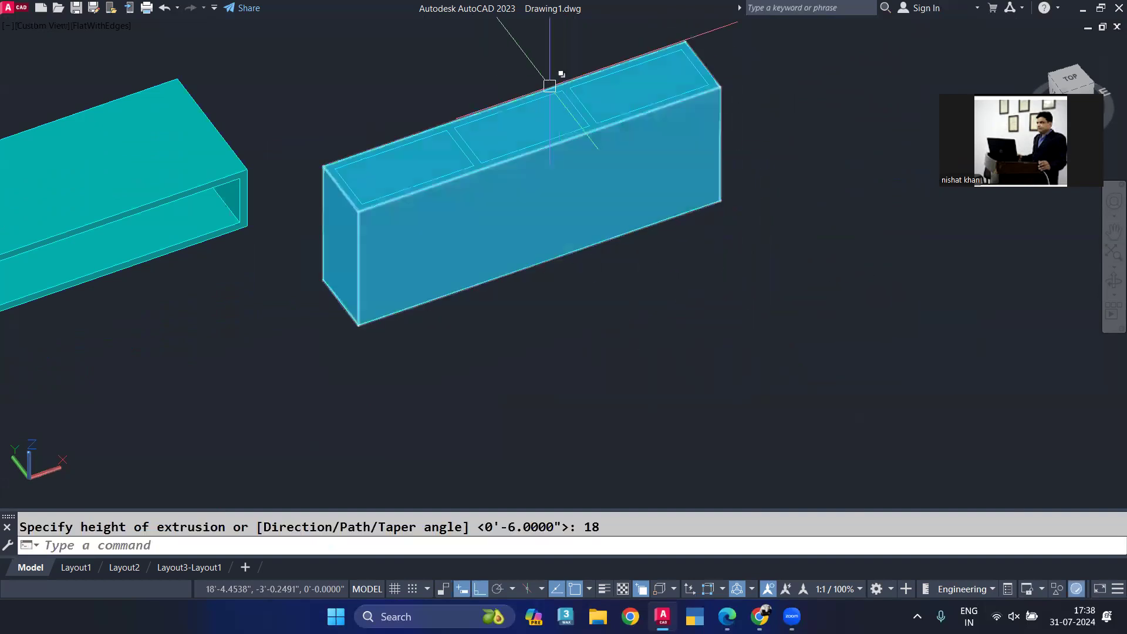
Step: Select the new extruded block and shift the view, then undo the view change
scroll(554, 75, "up", 1)
left_click(569, 275)
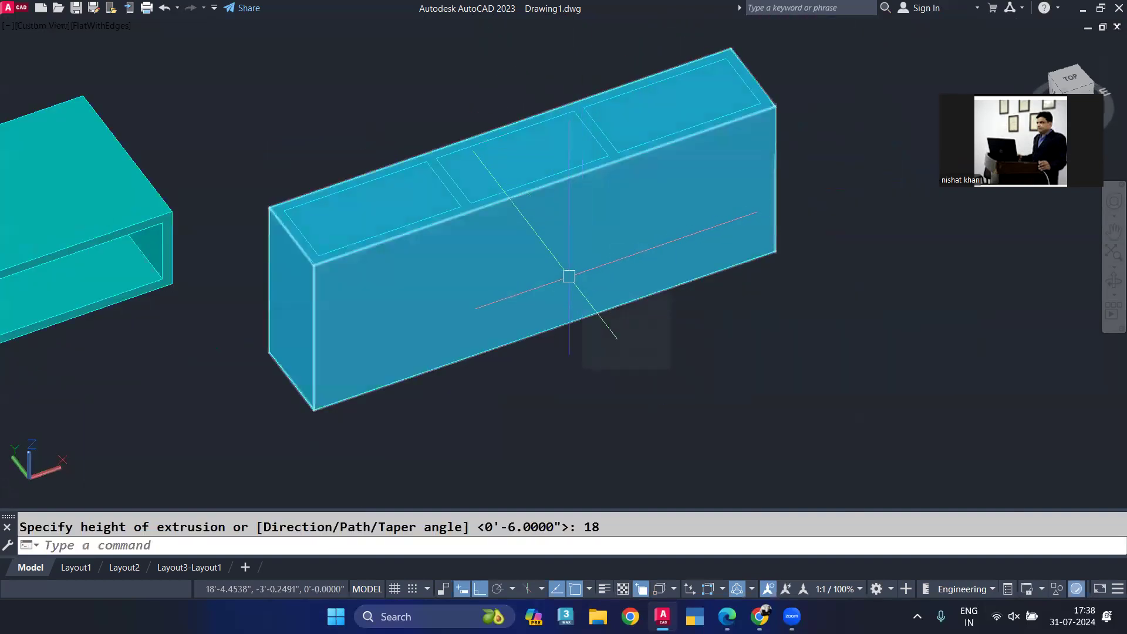
scroll(550, 274, "down", 4)
middle_click_drag(523, 284, 544, 244)
key("ctrl+z")
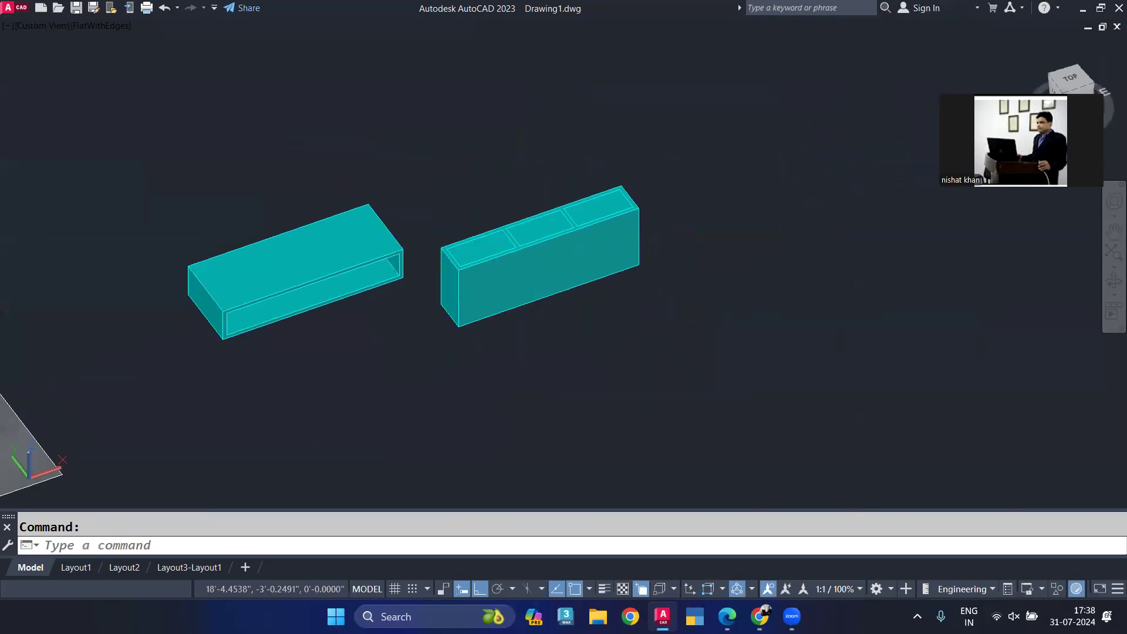
Step: Undo the 18-tall extrusion and extrude the outer drawer outline 2 feet tall
key("ctrl+z")
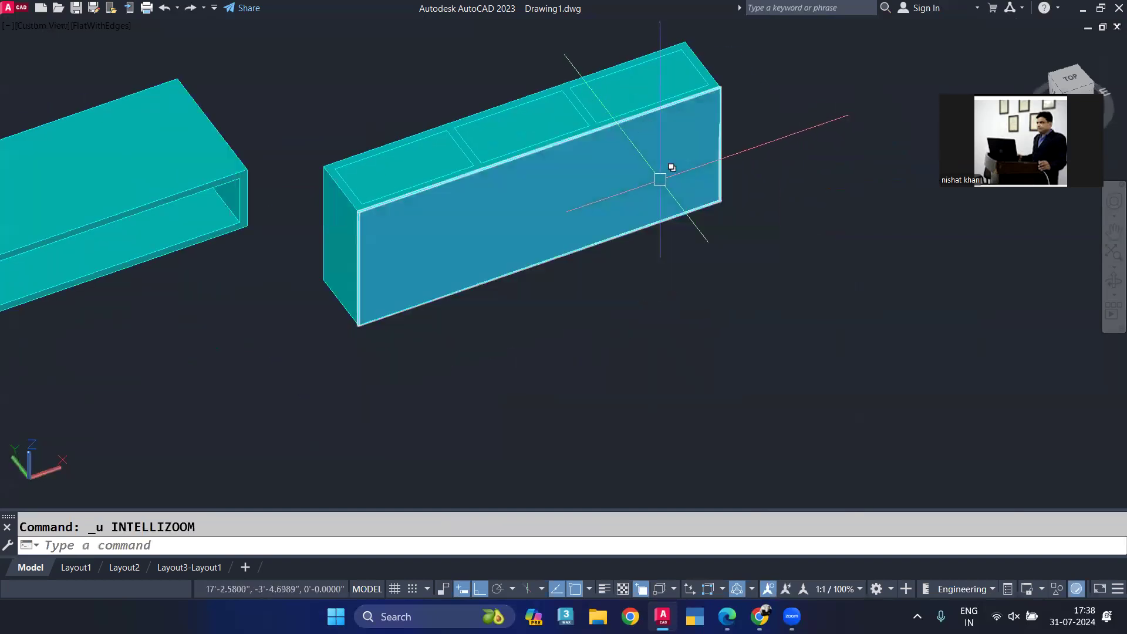
key("ctrl+z")
left_click(731, 169)
left_click(725, 174)
key("Return")
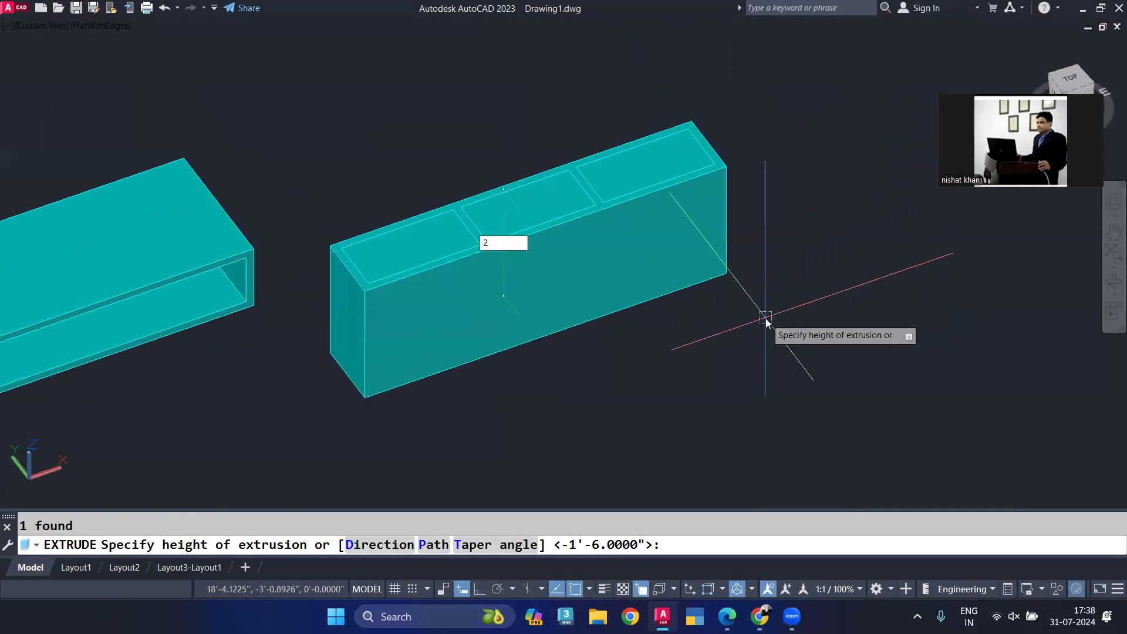
key("Return")
scroll(534, 220, "up", 3)
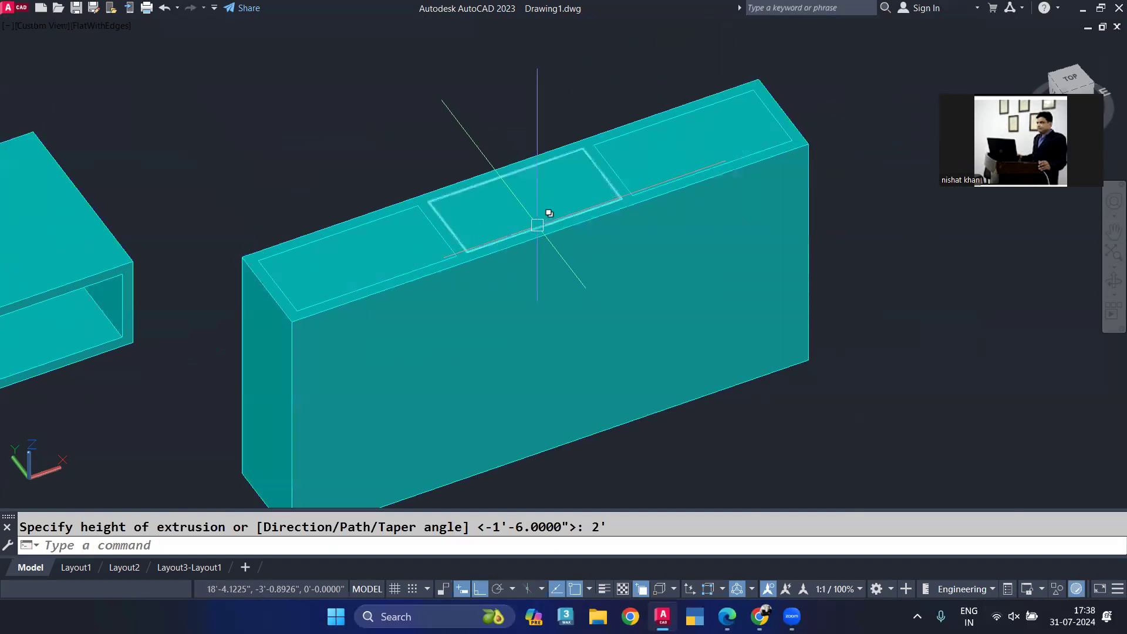
Step: Extrude the three compartment rectangles 23 as separate solids
left_click(543, 219)
left_click(651, 184)
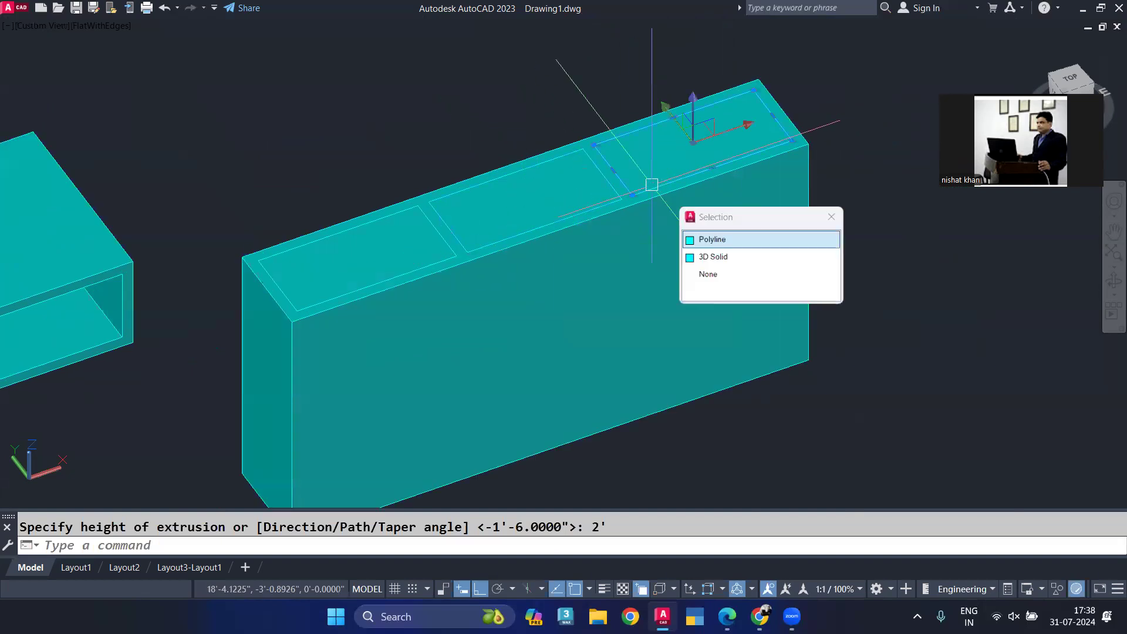
left_click(531, 227)
left_click(384, 278)
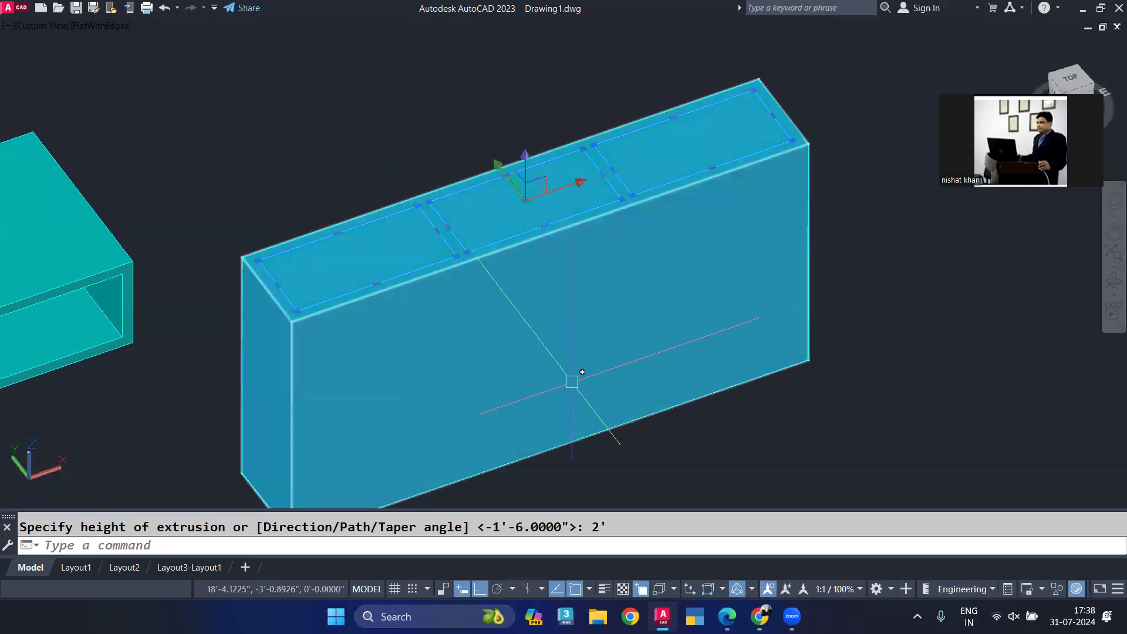
type("ex")
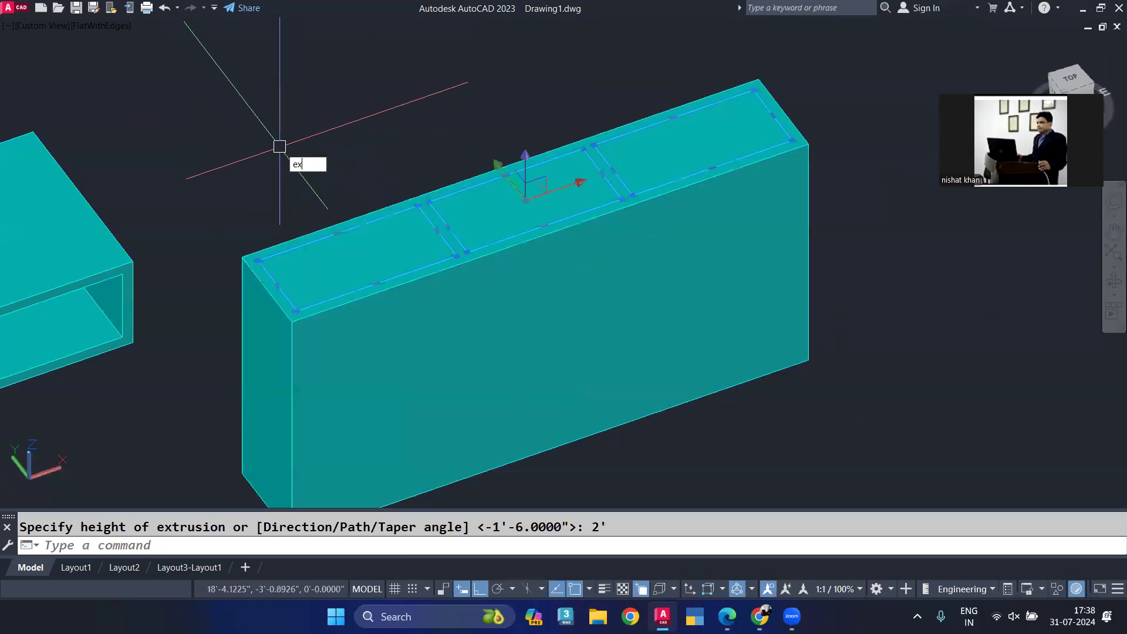
type("t")
key("Return")
middle_click_drag(392, 416, 360, 217)
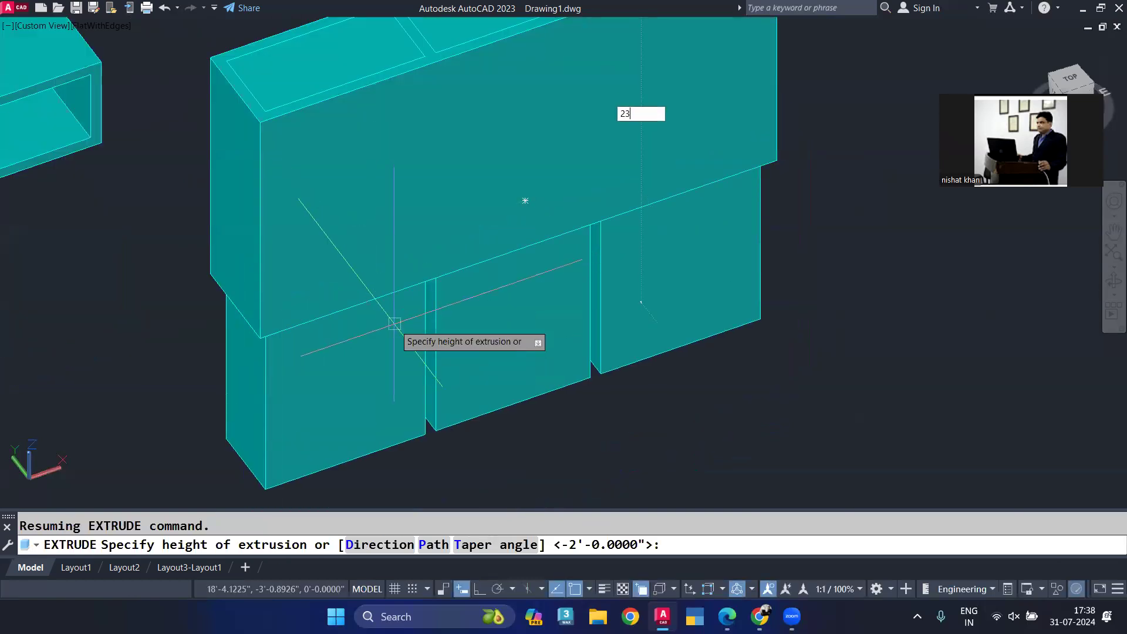
key("Return")
scroll(389, 322, "down", 2)
key("Escape")
Step: Start SUBTRACT and try to pick the drawer unit's outer box from the overlapping solids, then cancel and restart
type("su")
key("Return")
left_click(360, 252)
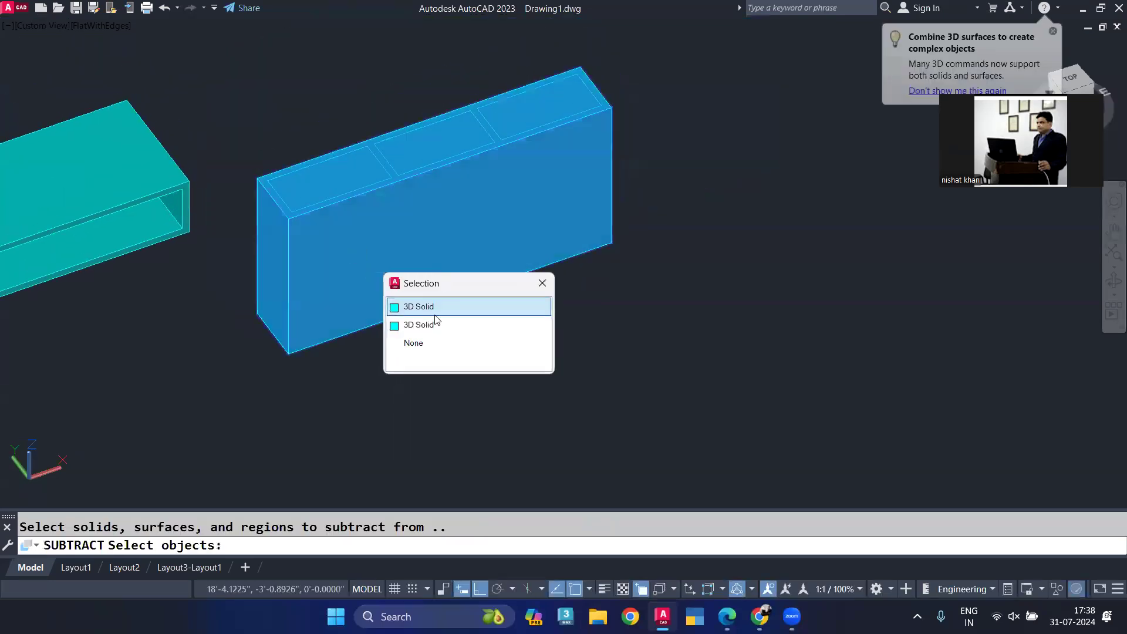
left_click(437, 325)
scroll(385, 171, "up", 3)
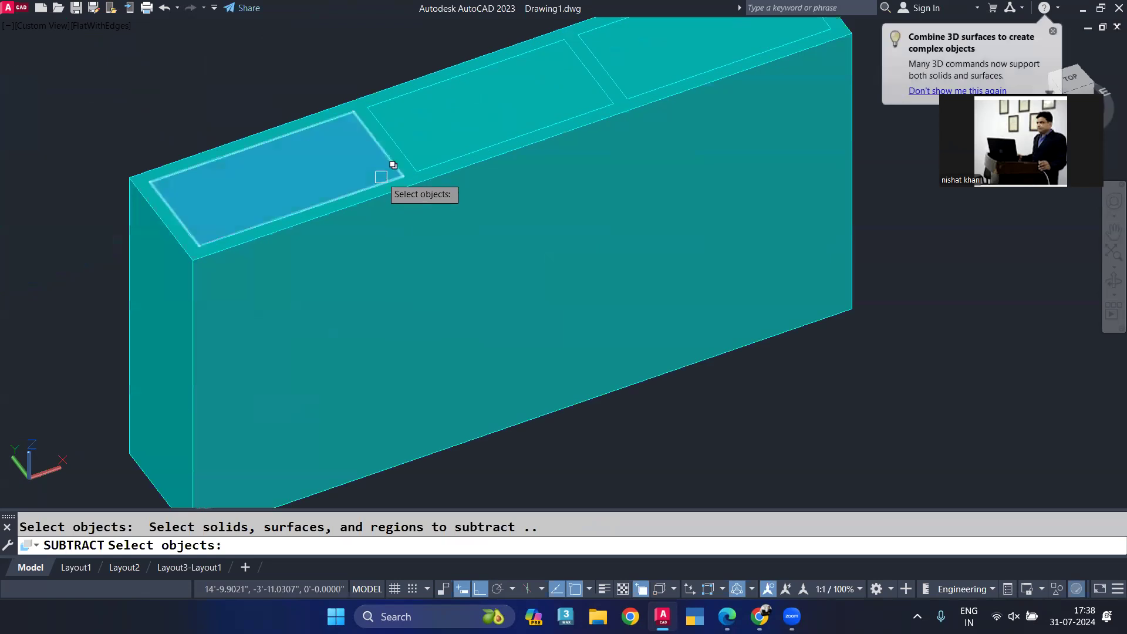
left_click(381, 174)
left_click(455, 228)
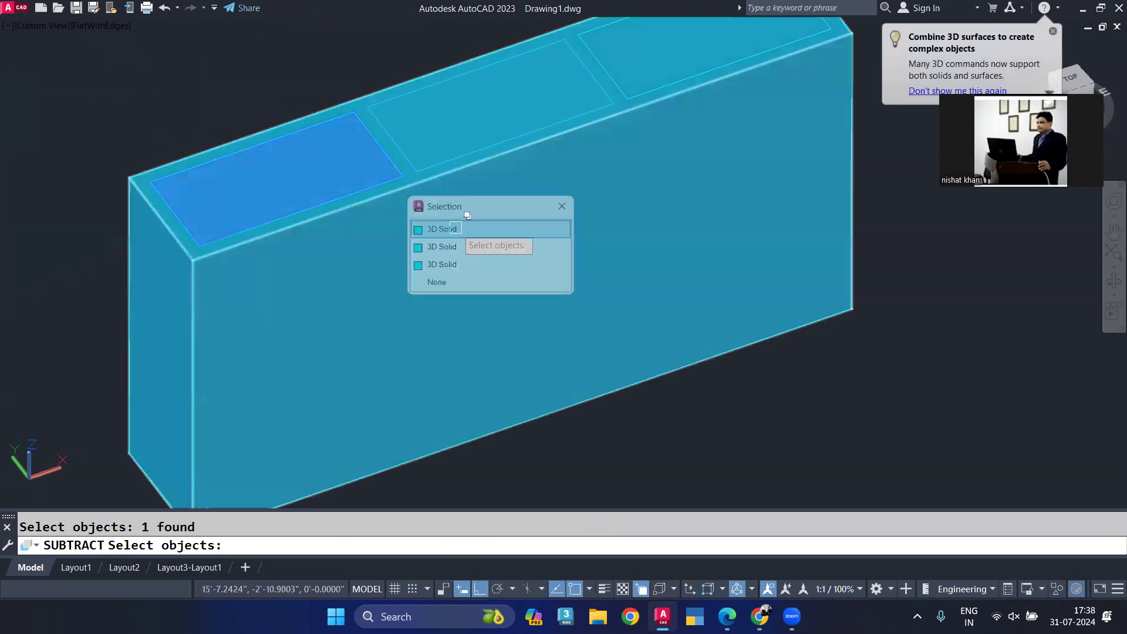
left_click(420, 150)
left_click(477, 201)
scroll(463, 156, "down", 4)
key("Escape")
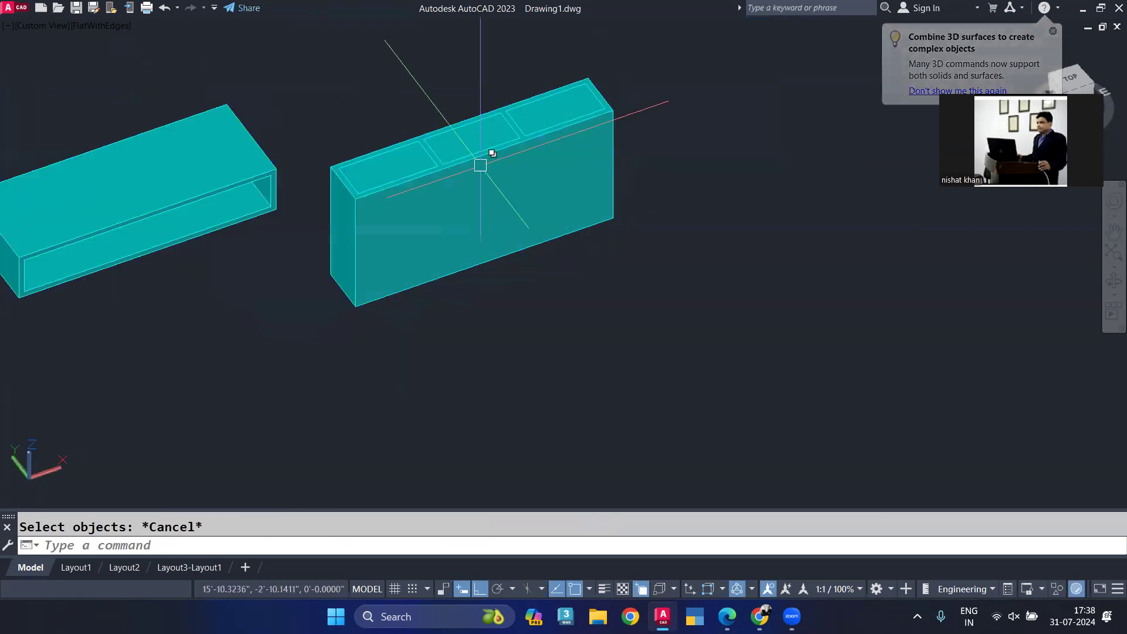
key("Return")
Step: Subtract the three inner compartment solids from the outer drawer box, leaving three open bays
left_click(606, 215)
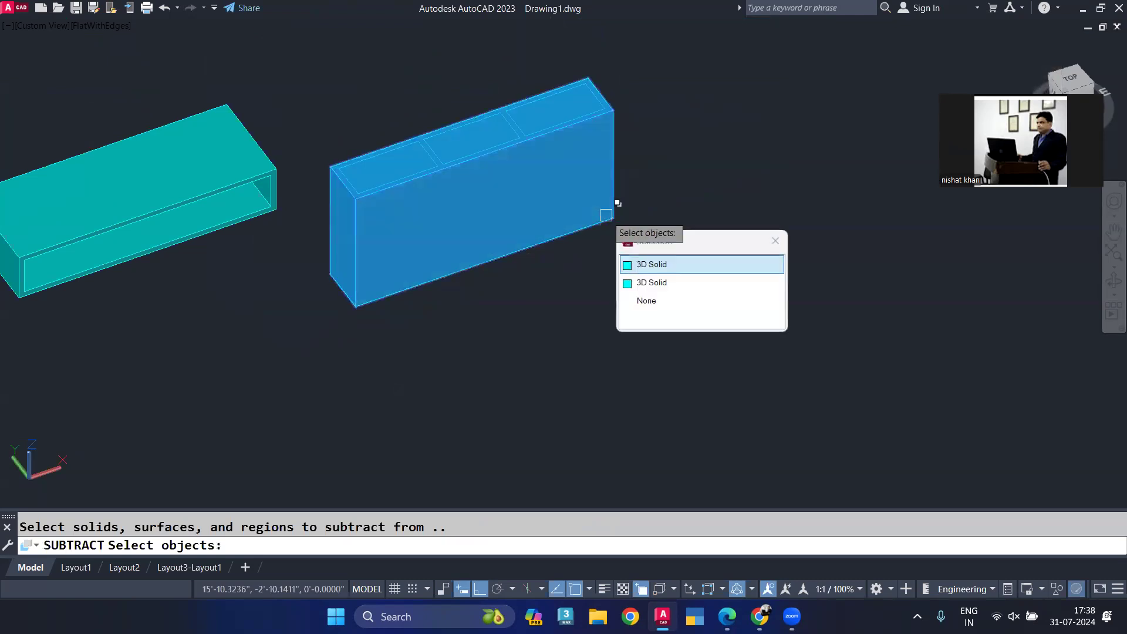
left_click(679, 263)
key("Return")
left_click(618, 77)
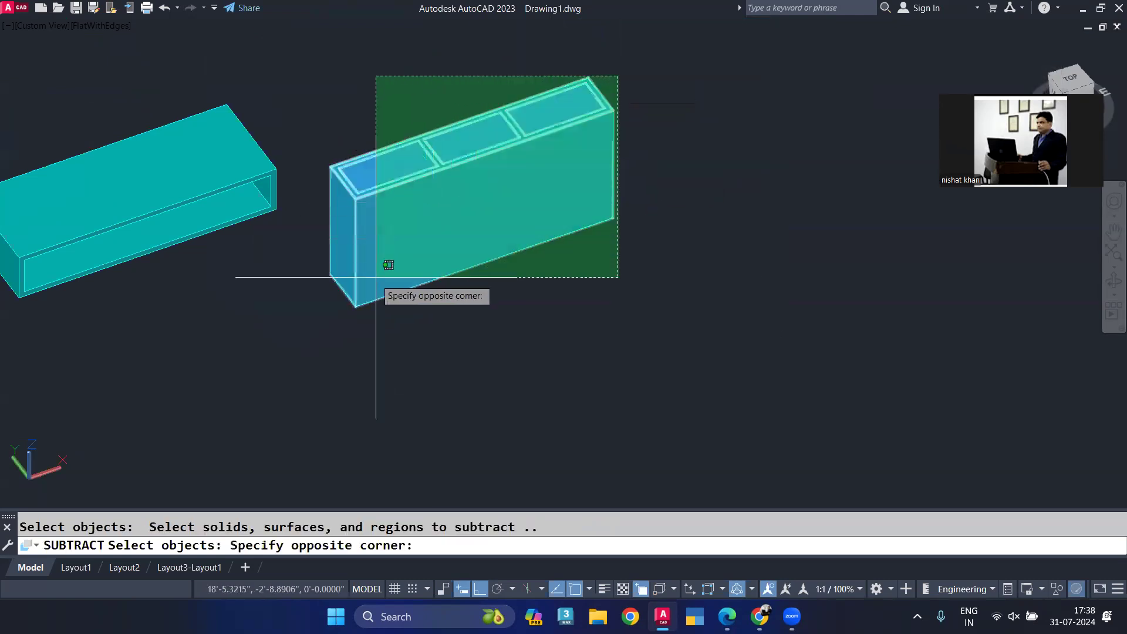
left_click(375, 277)
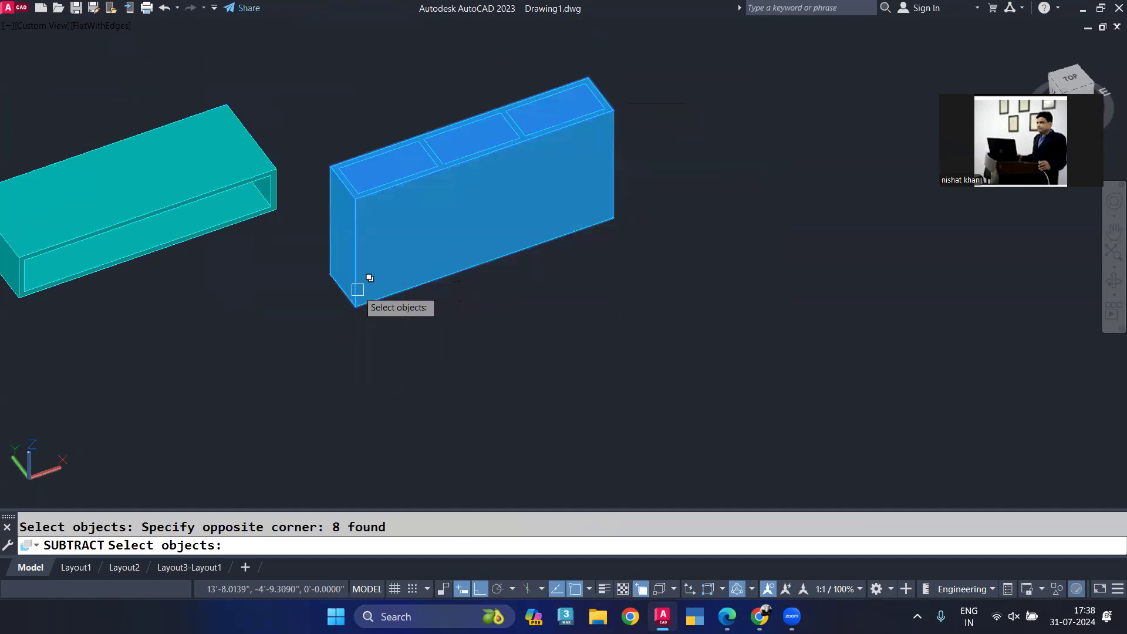
left_click(381, 302, "shift")
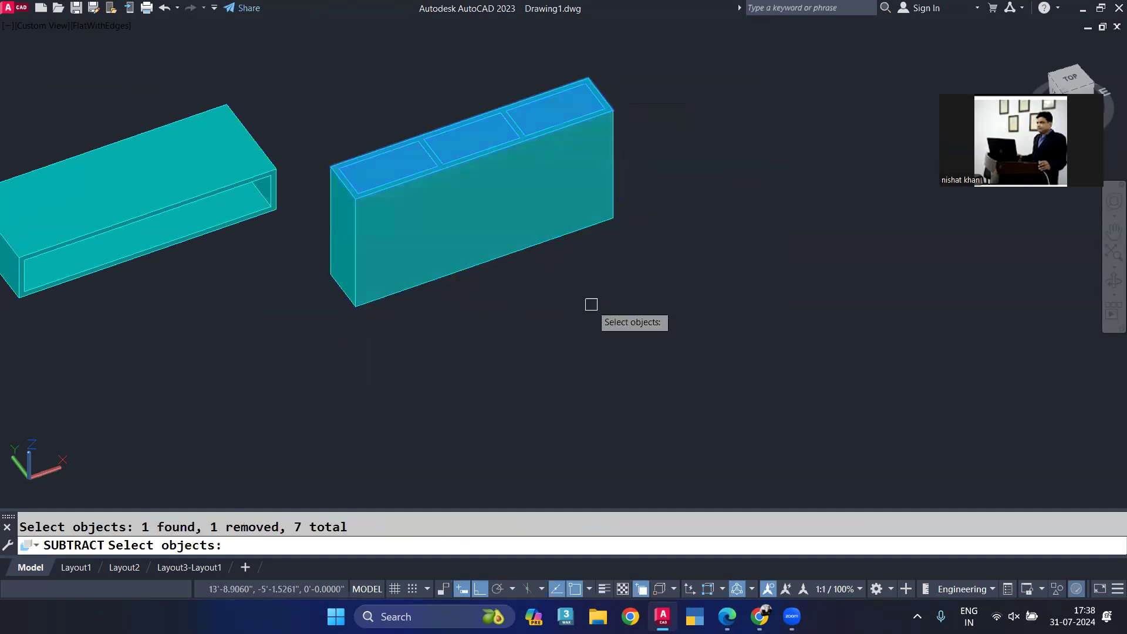
key("Return")
mouse_move(460, 282)
middle_mouse_down("shift")
mouse_move(462, 419)
mouse_move(460, 297)
middle_mouse_up("shift")
middle_click_drag(323, 272, 556, 295)
middle_click_drag(430, 224, 409, 213, "shift")
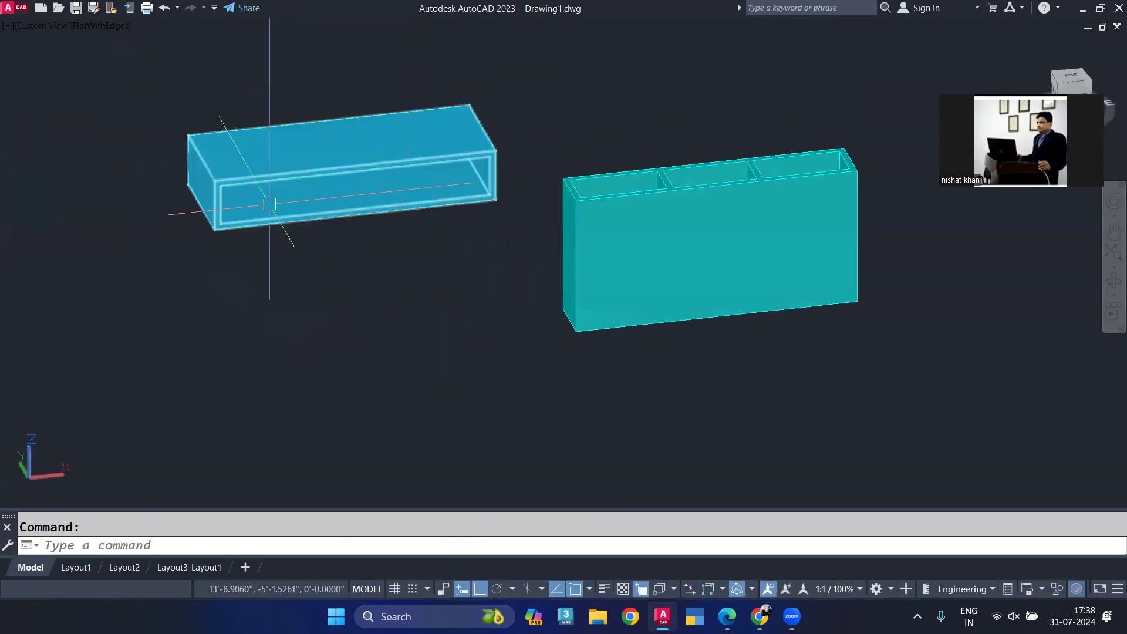
Step: Delete the leftover open box and its rectangle outline
scroll(270, 203, "up", 2)
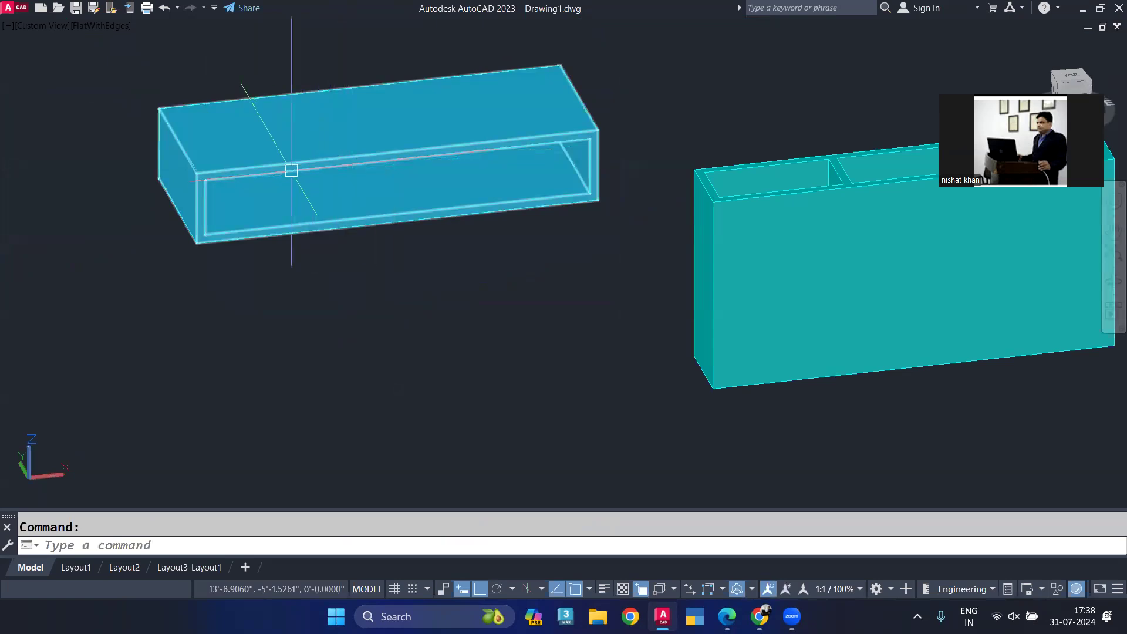
middle_click_drag(809, 168, 405, 163, "shift")
scroll(405, 164, "down", 5)
middle_click_drag(353, 88, 556, 293)
scroll(586, 176, "up", 2)
left_click(593, 179)
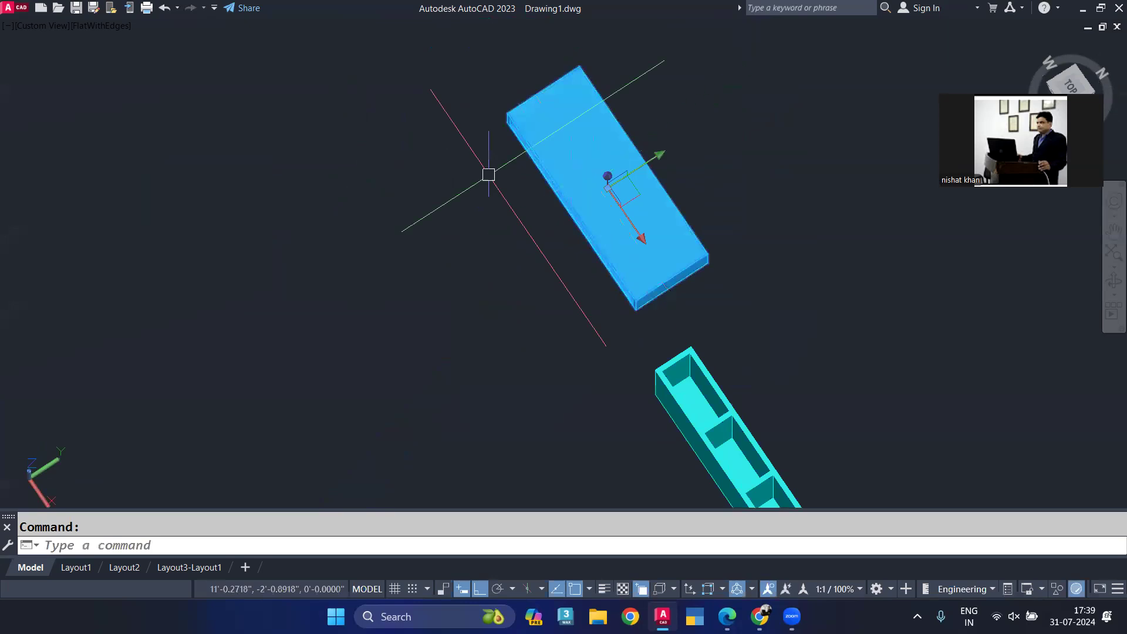
key("Delete")
left_click(666, 115)
left_click(514, 203)
key("Delete")
Step: Show the drawer unit top-down in PLAN view with the 2D Wireframe visual style
scroll(513, 203, "down", 3)
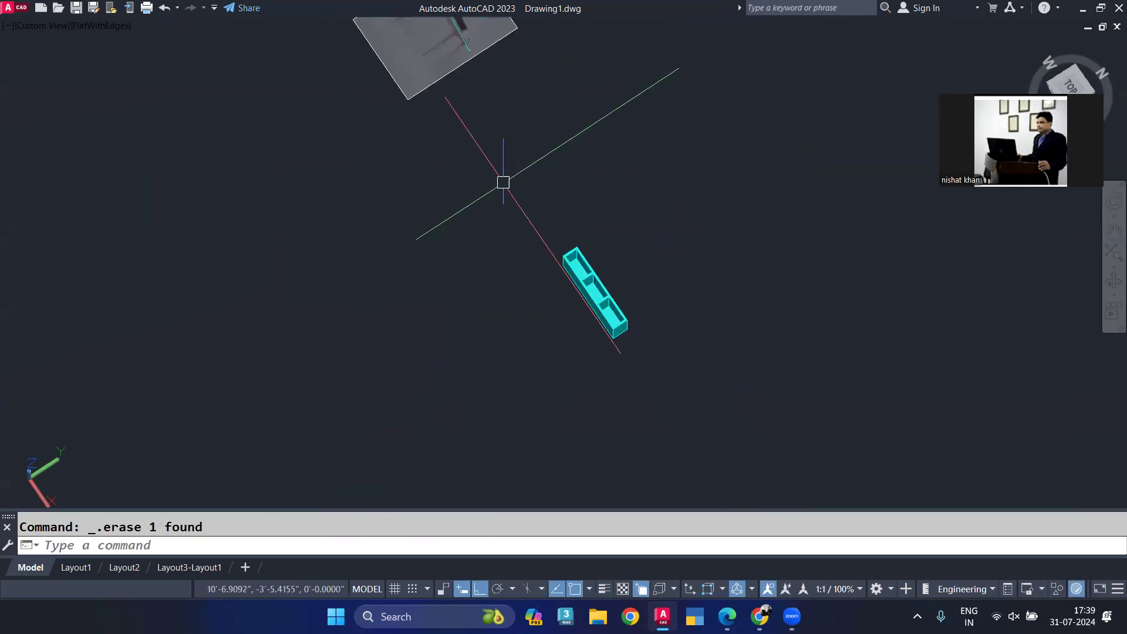
middle_click_drag(513, 209, 712, 196, "shift")
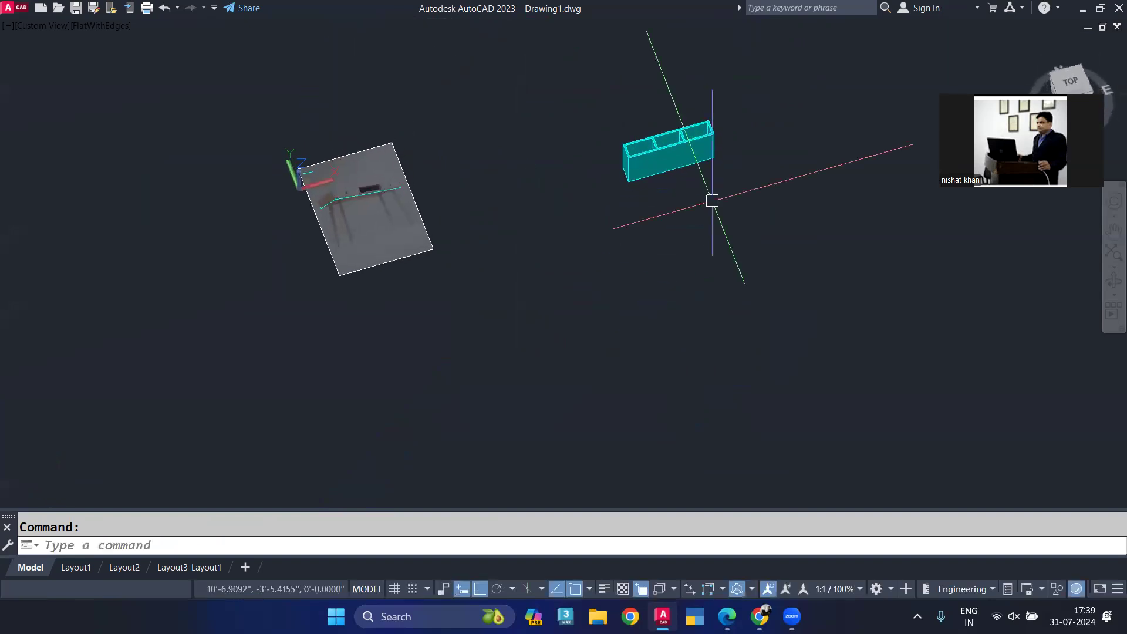
scroll(310, 189, "up", 10)
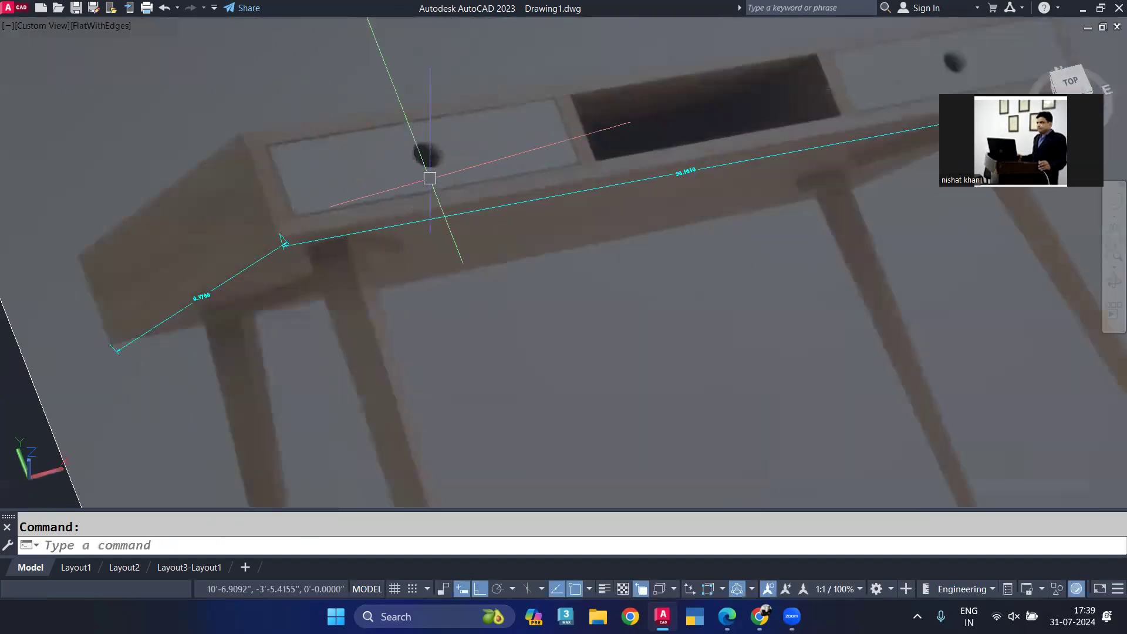
scroll(421, 157, "down", 4)
middle_click_drag(602, 172, 129, 168)
scroll(129, 167, "down", 2)
scroll(129, 168, "down", 2)
middle_click_drag(435, 201, 174, 241)
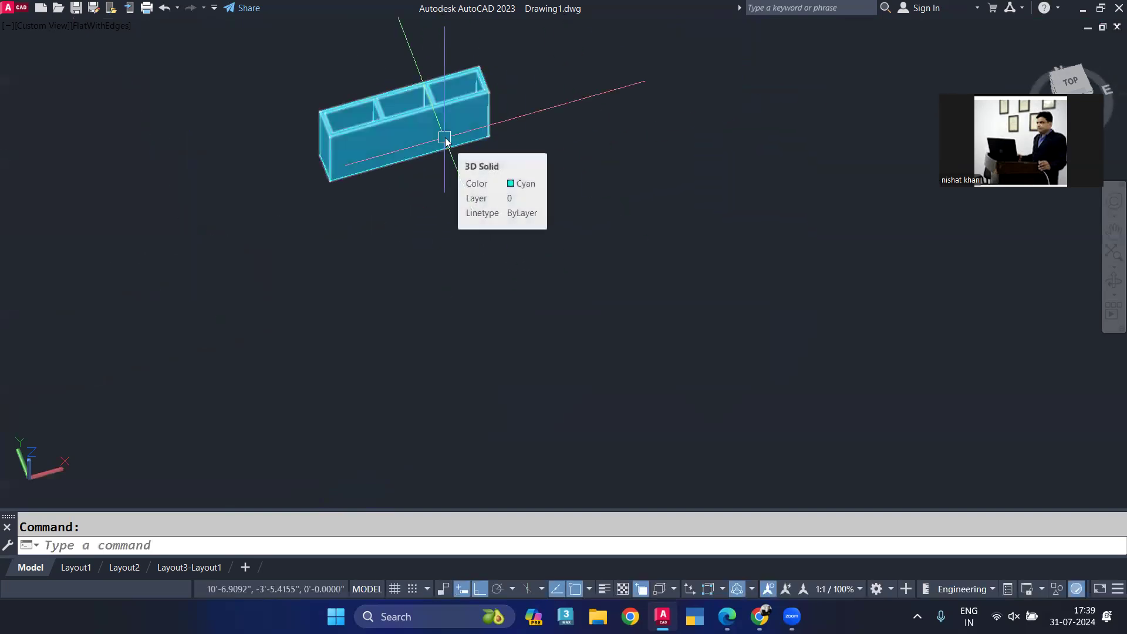
type("plan")
key("Return")
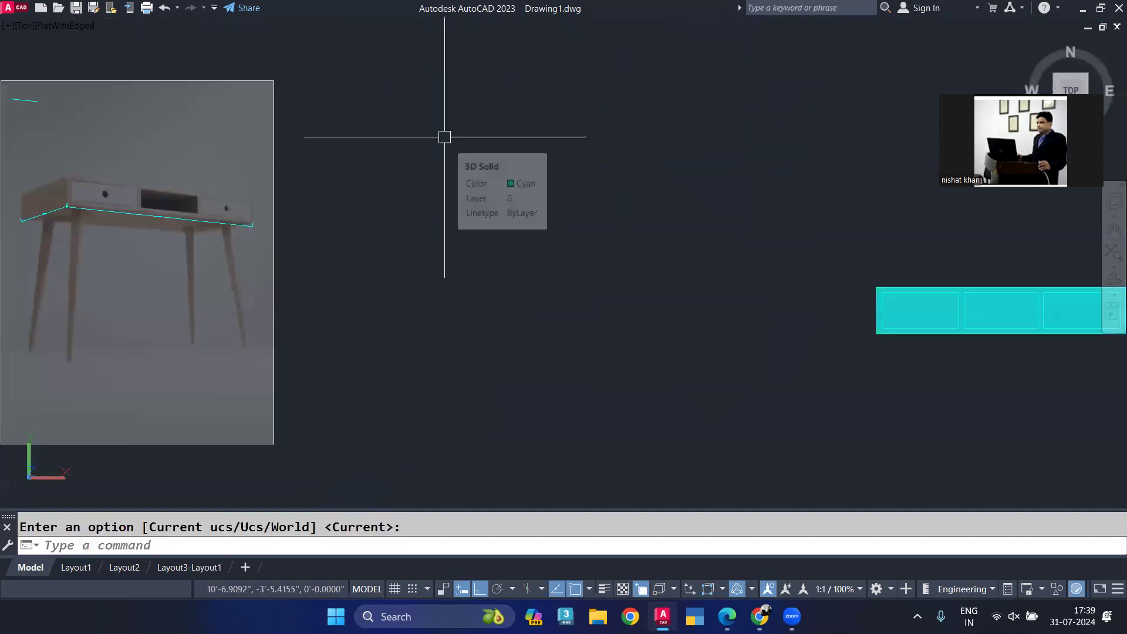
key("Return")
type("vs")
key("Return")
type("2")
key("Return")
scroll(1030, 324, "up", 4)
Step: Draw a rectangle over the first compartment and a radius-1 circle at its centre
middle_click_drag(974, 309, 717, 312)
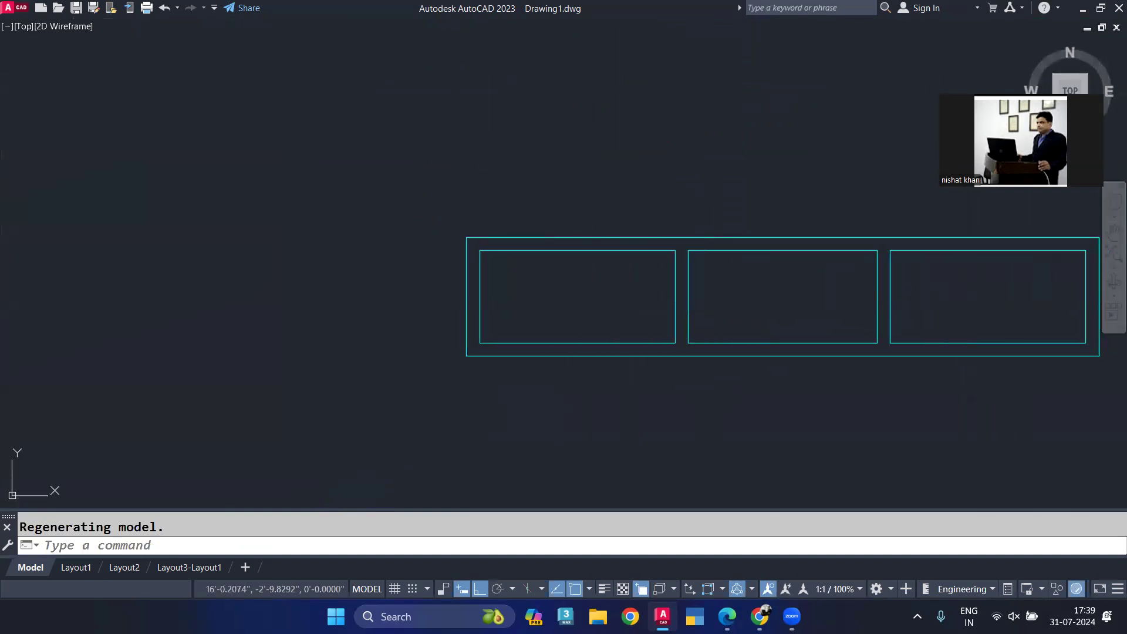
type("rec")
key("Return")
left_click(479, 250)
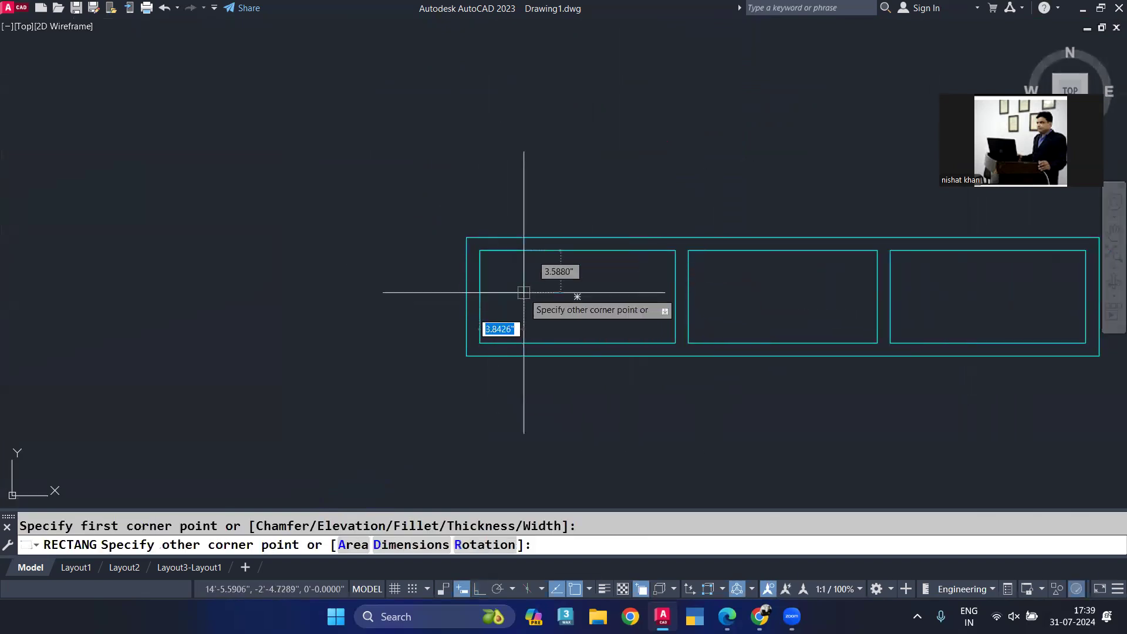
left_click(675, 342)
type("c")
key("Return")
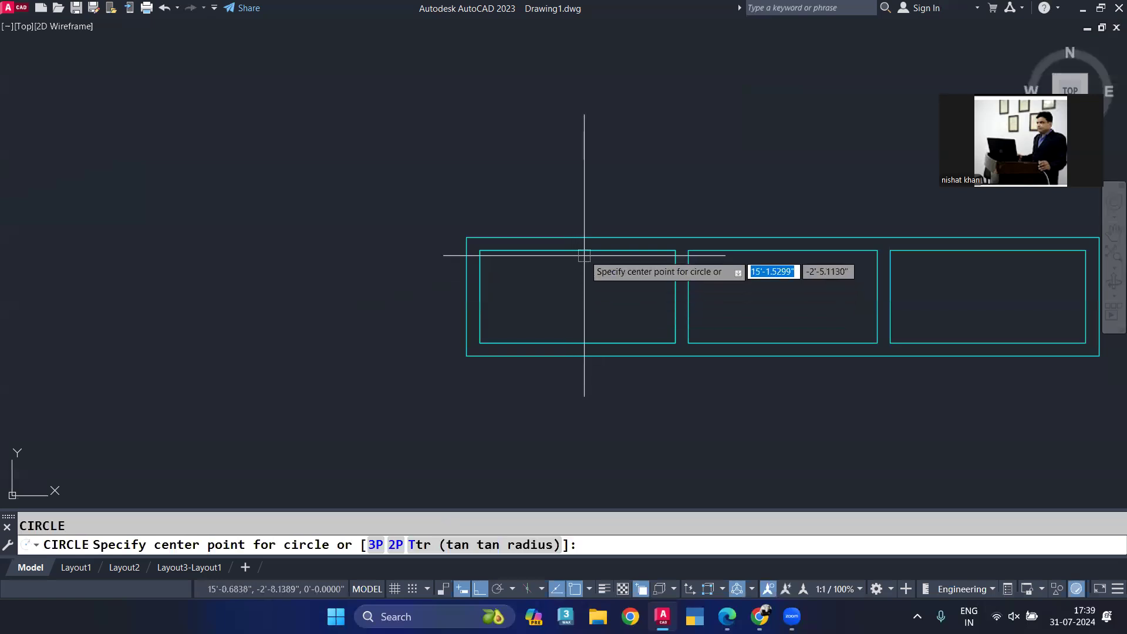
left_click(577, 296)
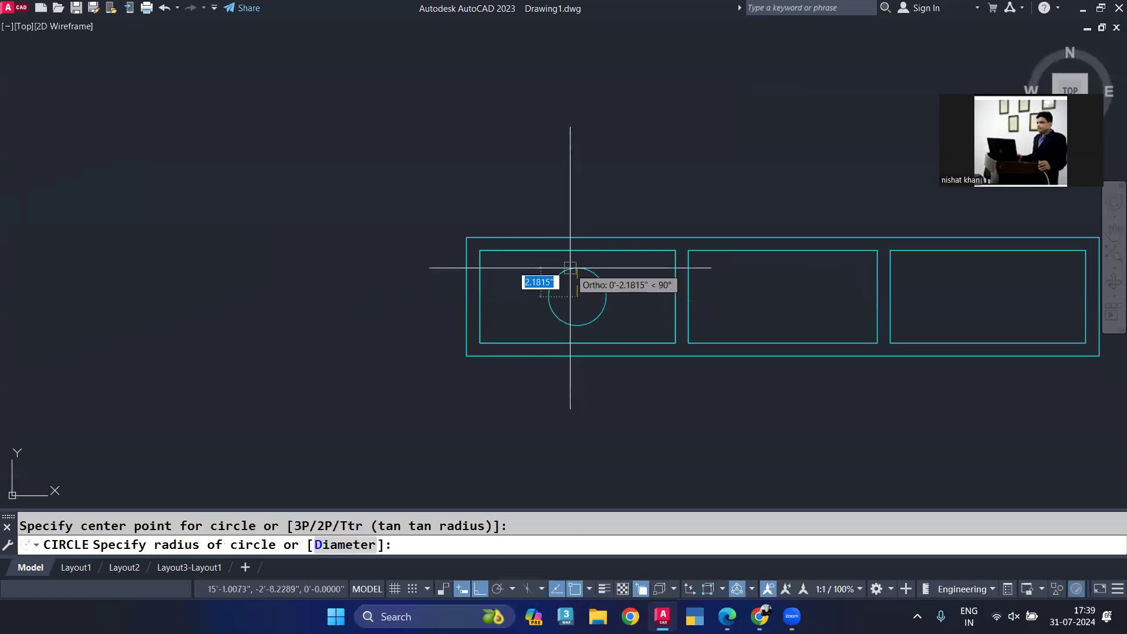
type("1")
key("Return")
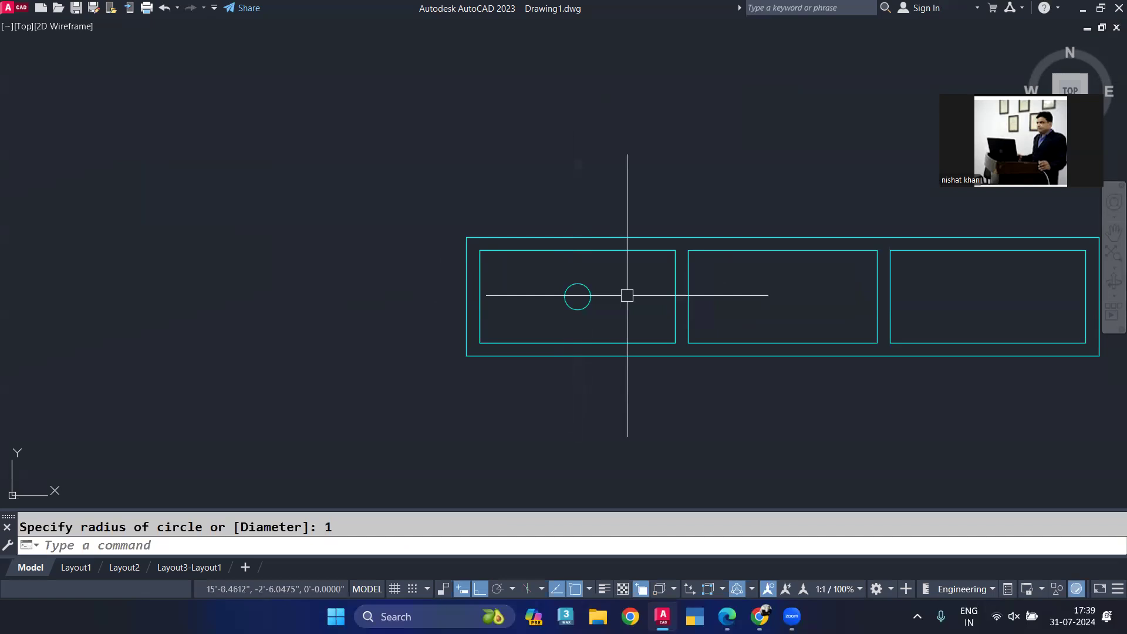
Step: Switch to the SW Isometric view and shade the model
type("-cv")
key("Return")
type("sw")
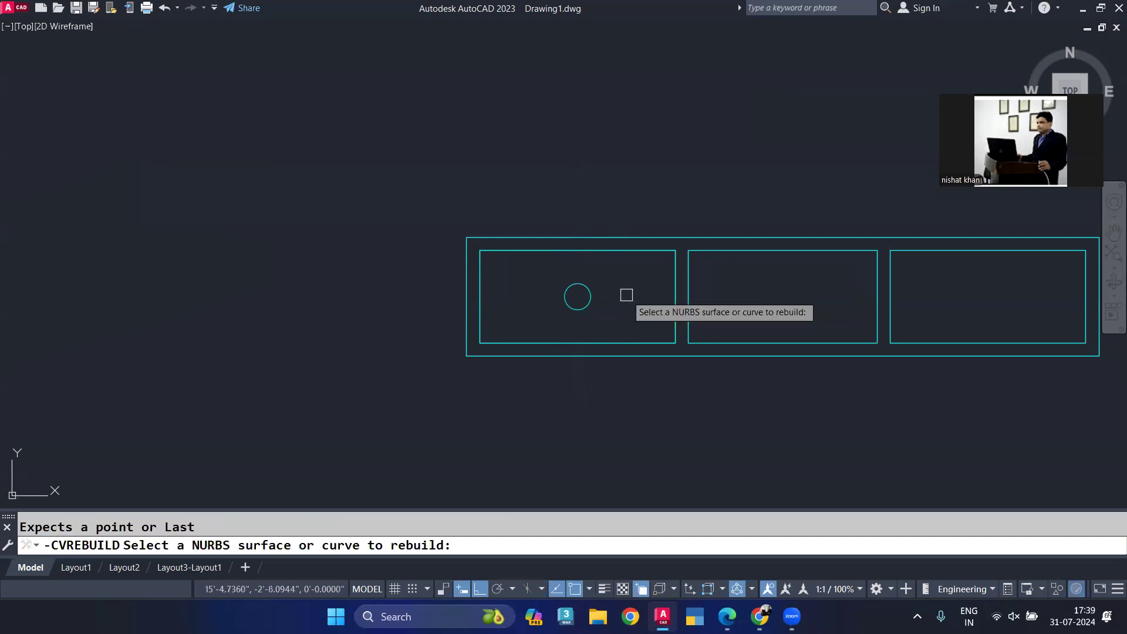
key("Escape")
type("-v")
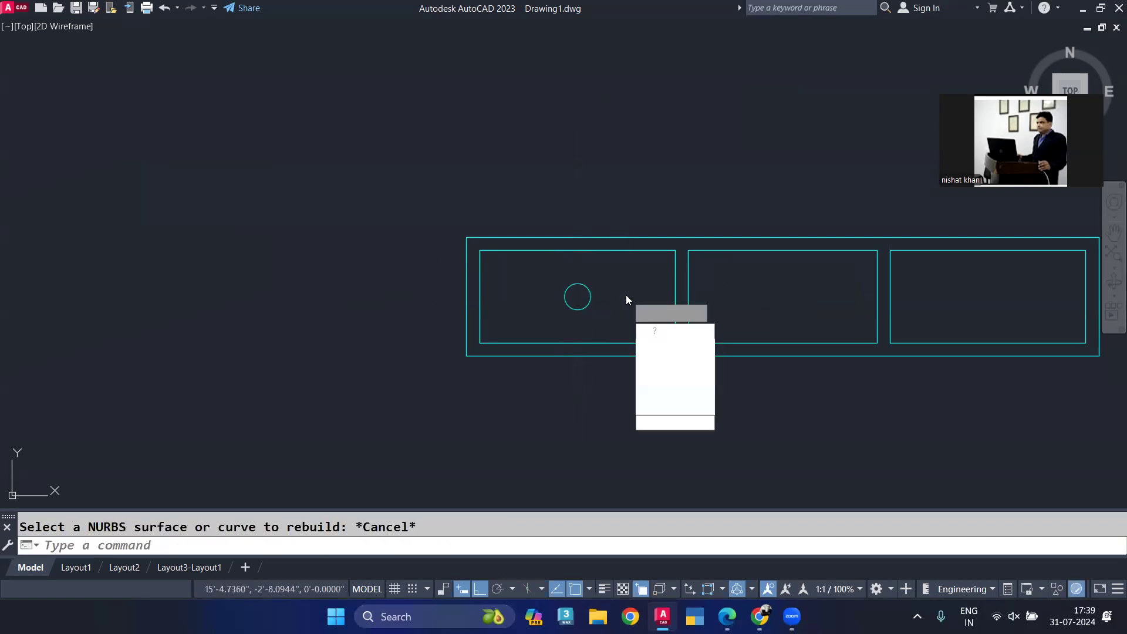
key("Return")
type("swiso")
key("Return")
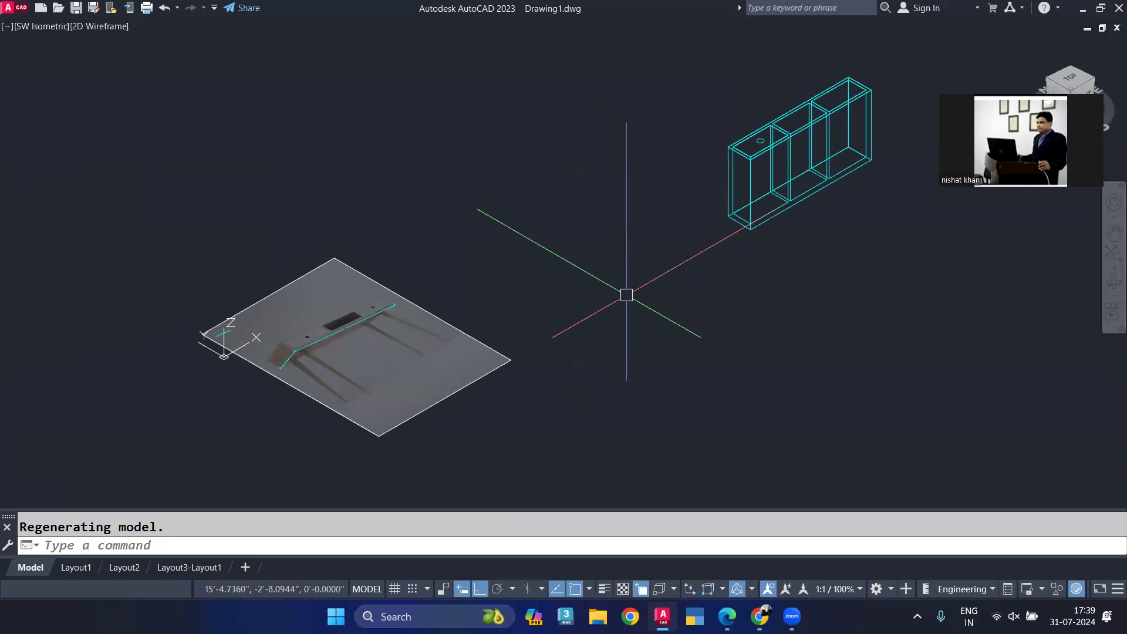
type("shade")
key("Return")
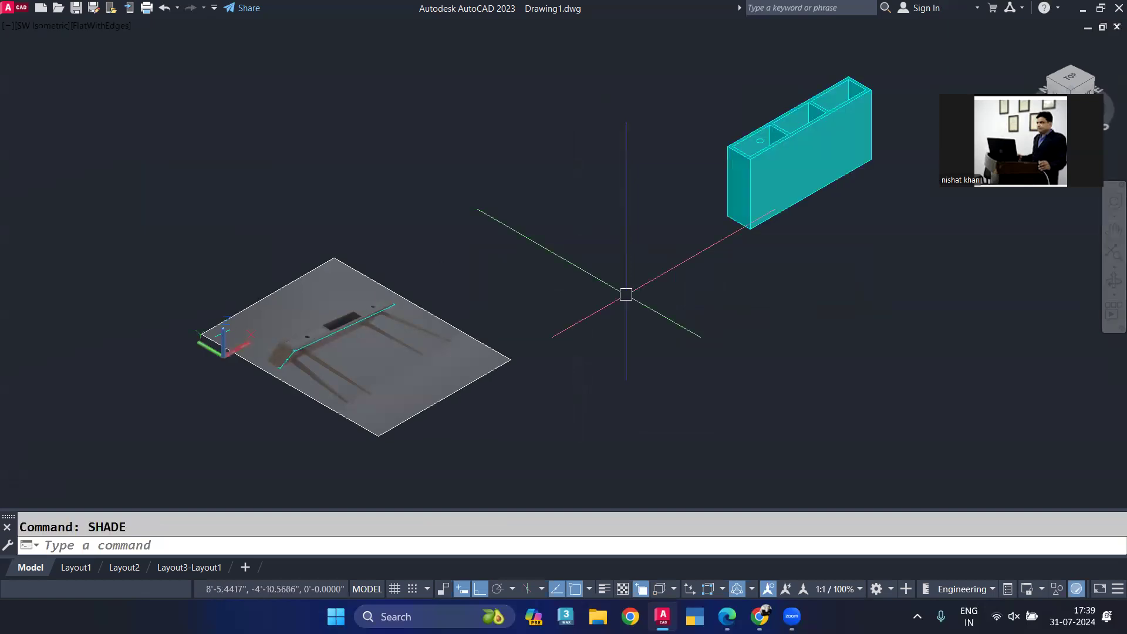
Step: Extrude the first compartment's top rectangle 1 unit into a thin panel
scroll(772, 134, "up", 7)
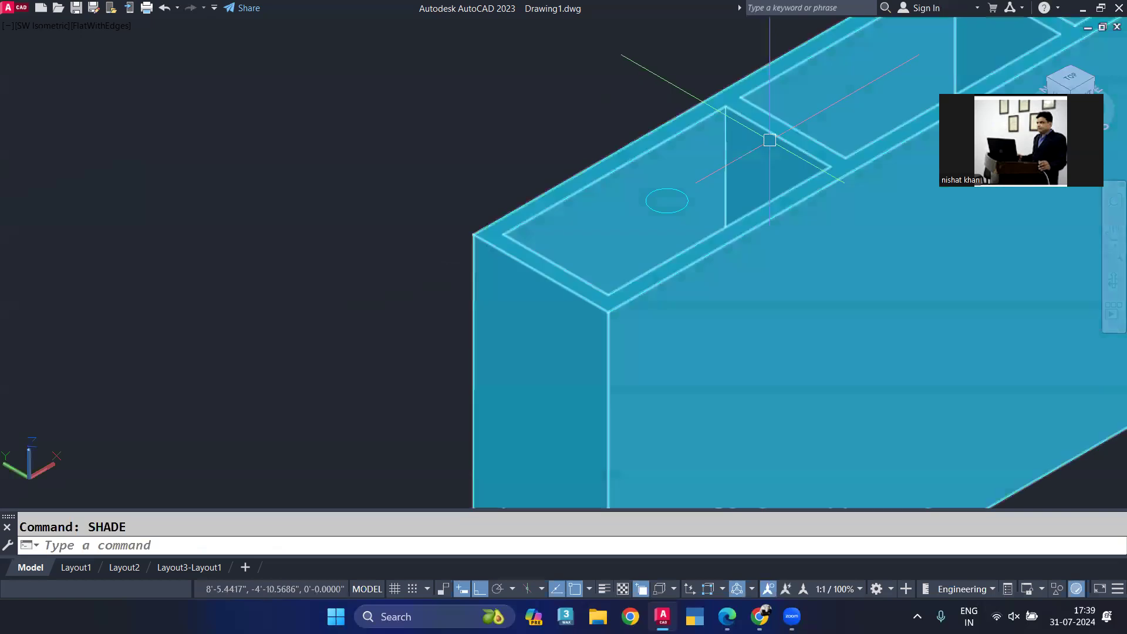
left_click(772, 135)
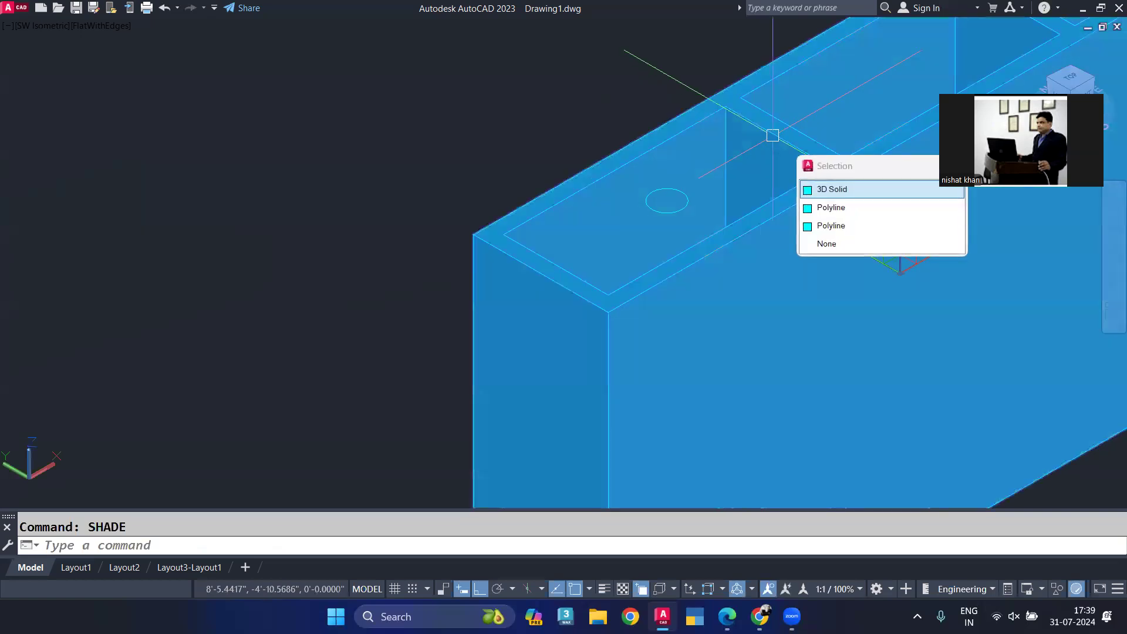
left_click(857, 209)
type("ext")
key("Return")
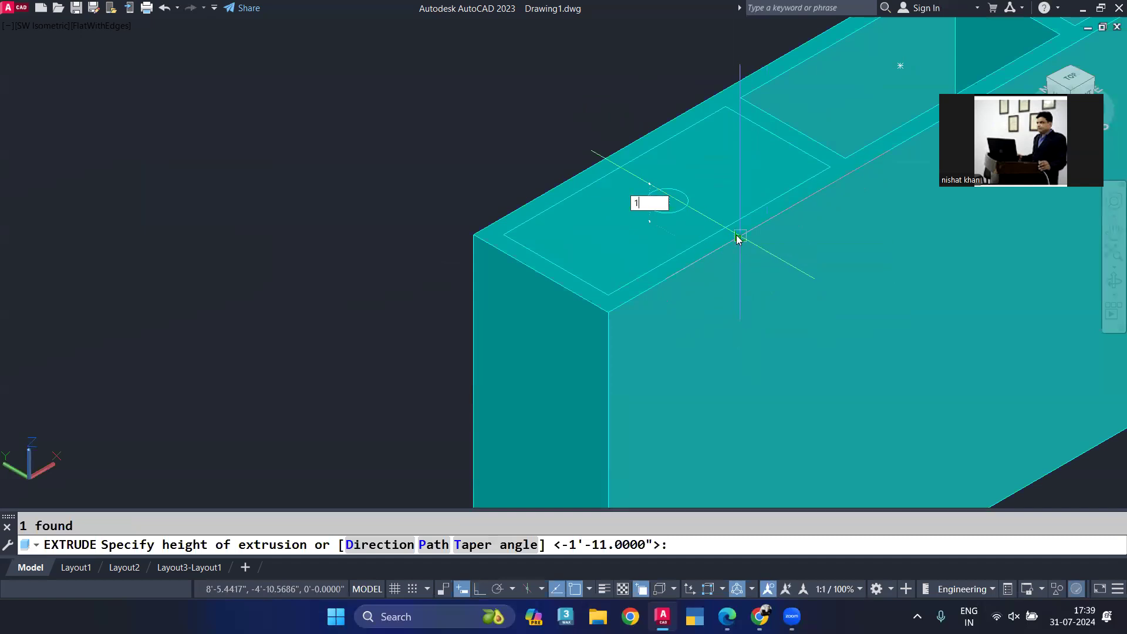
type("1")
key("Return")
Step: Extrude the radius-1 circle 1 unit into a cylinder on the panel
scroll(732, 221, "up", 2)
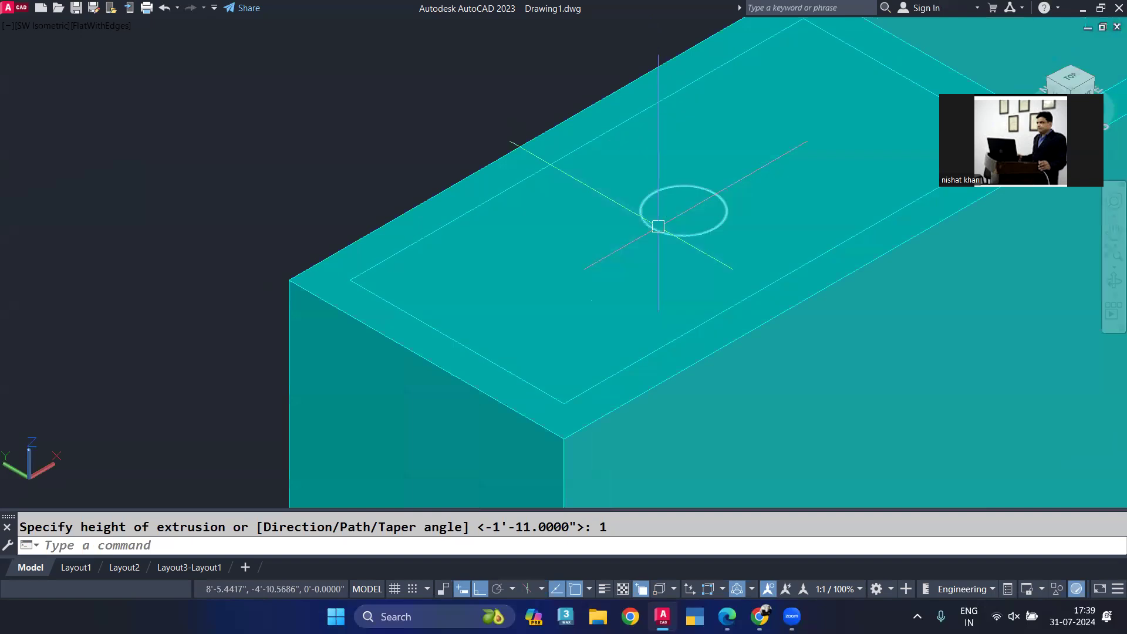
left_click(658, 226)
left_click(789, 288)
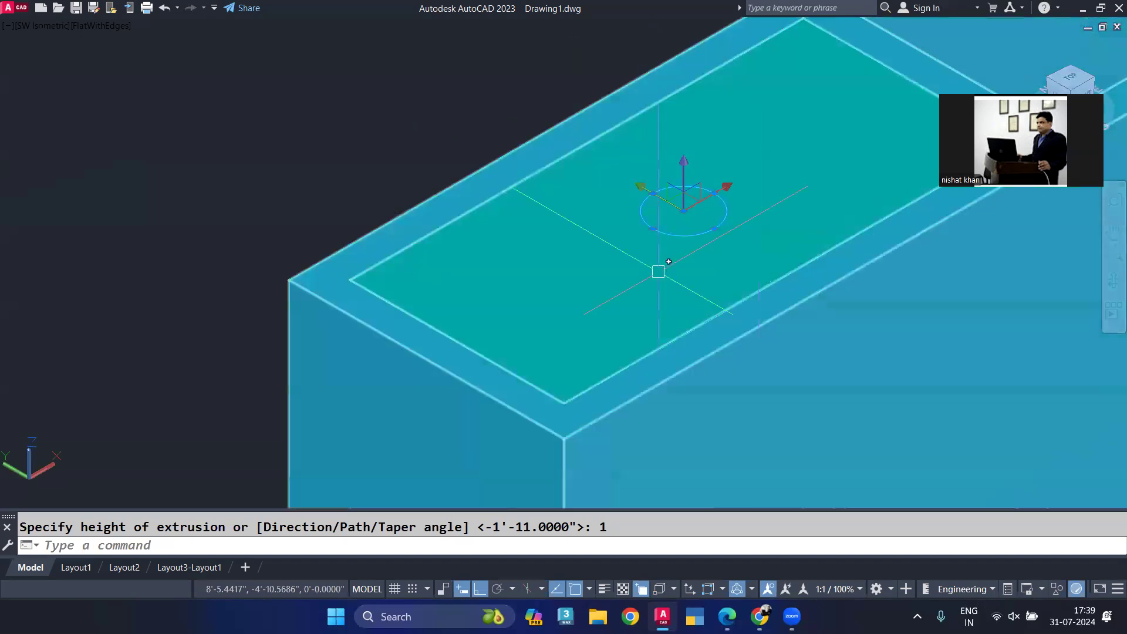
key("Return")
type("1")
key("Return")
middle_click_drag(666, 264, 597, 304)
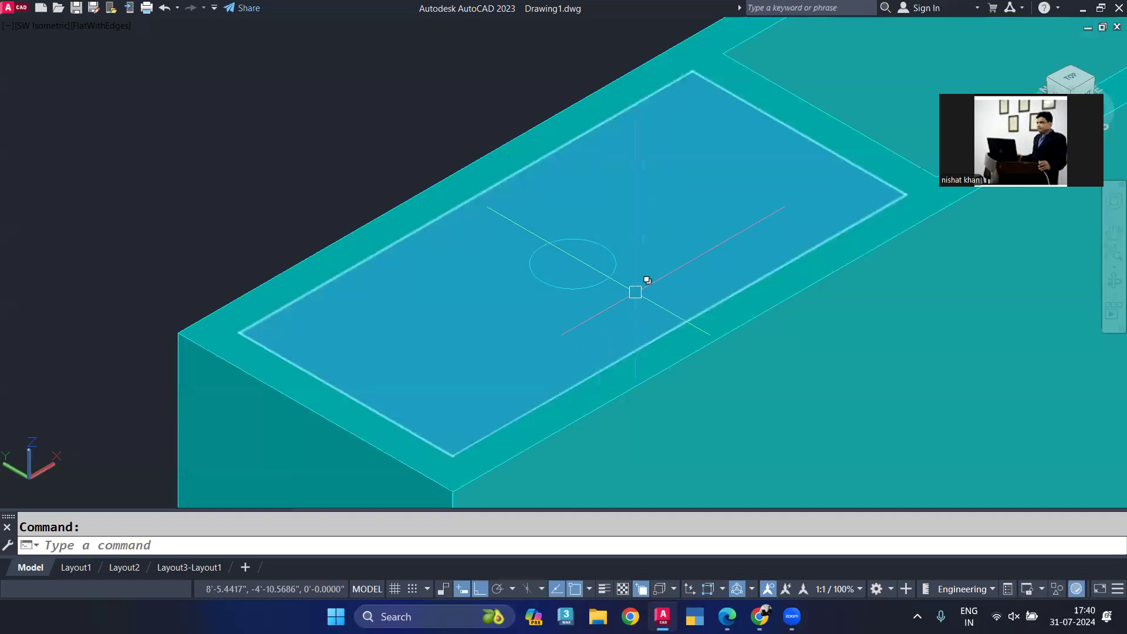
type("su")
key("Return")
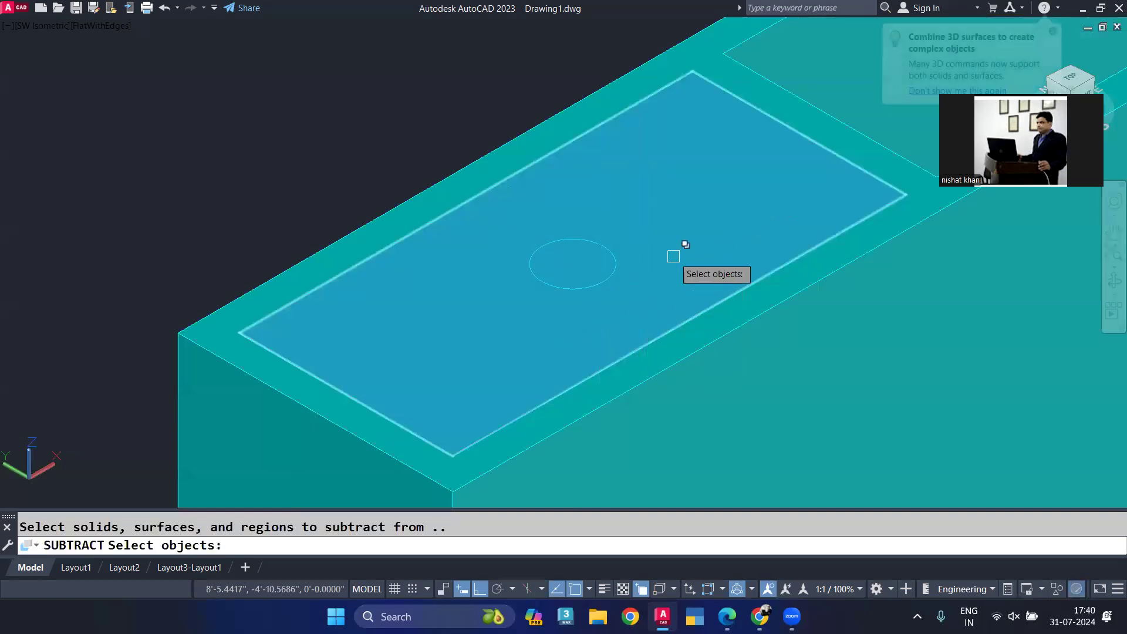
Step: Subtract the cylinder from the raised panel to cut the knob hole
left_click(674, 256)
key("Return")
left_click(603, 271)
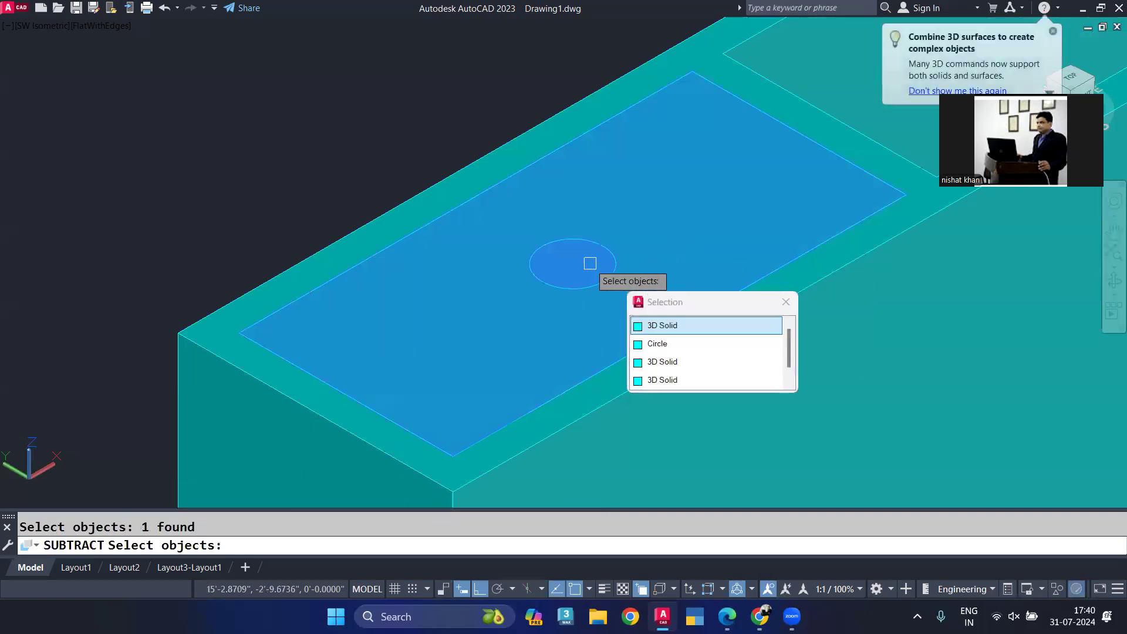
key("Return")
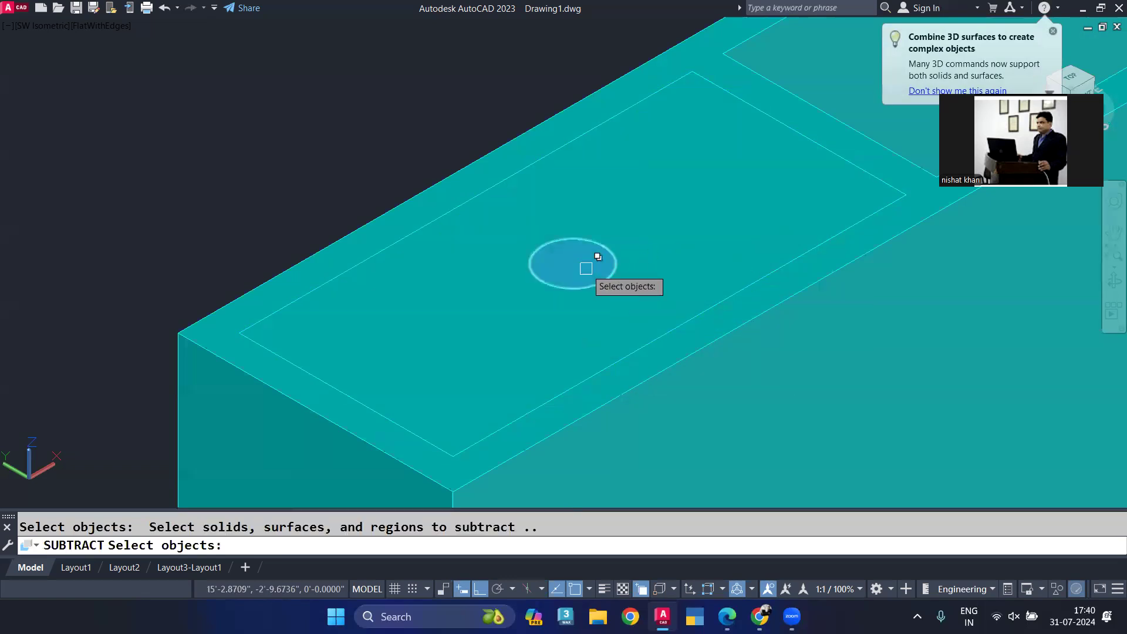
left_click(599, 278)
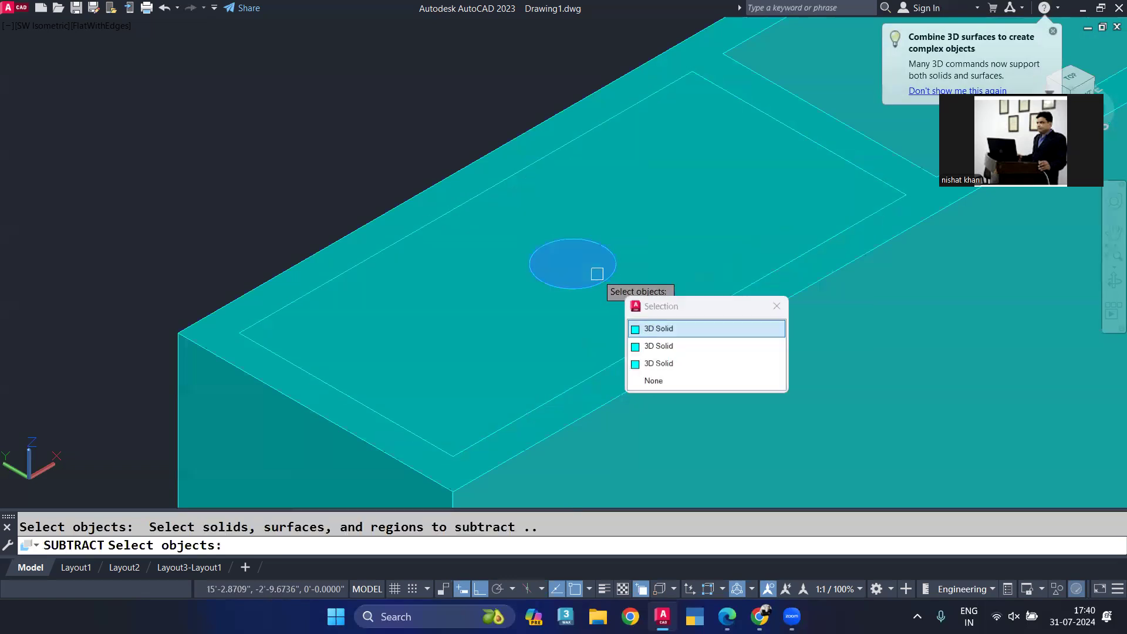
left_click(668, 327)
key("Return")
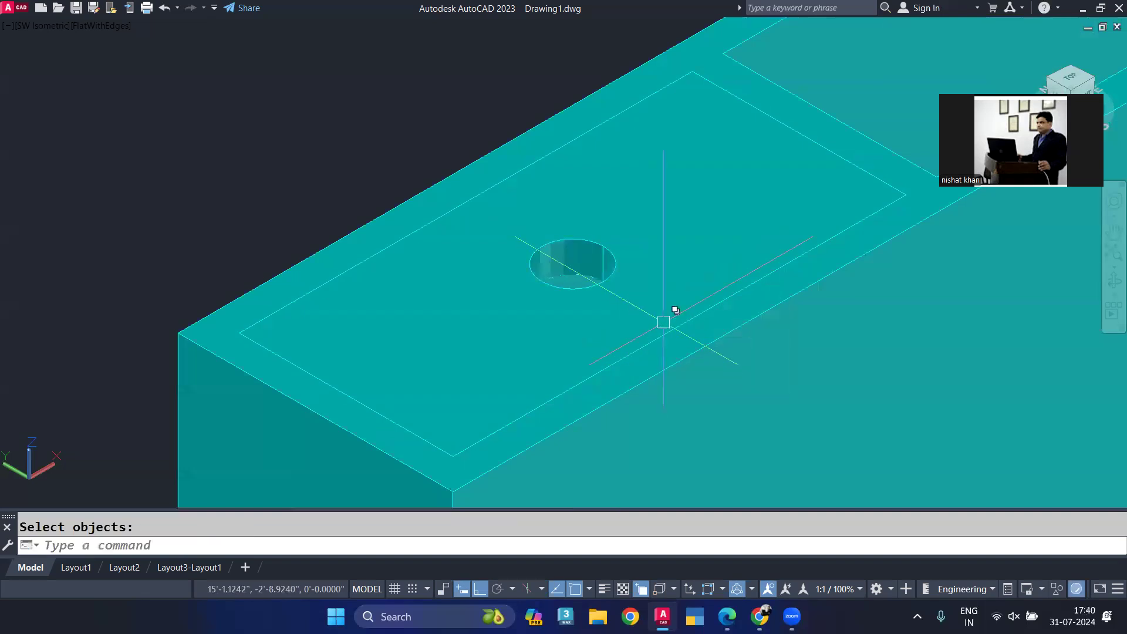
mouse_move(631, 235)
middle_mouse_down("shift")
mouse_move(583, 385)
mouse_move(619, 248)
middle_mouse_up("shift")
Step: Move the drawer front panel 0.1 vertically
left_click(626, 273)
left_click(685, 327)
left_click(573, 276)
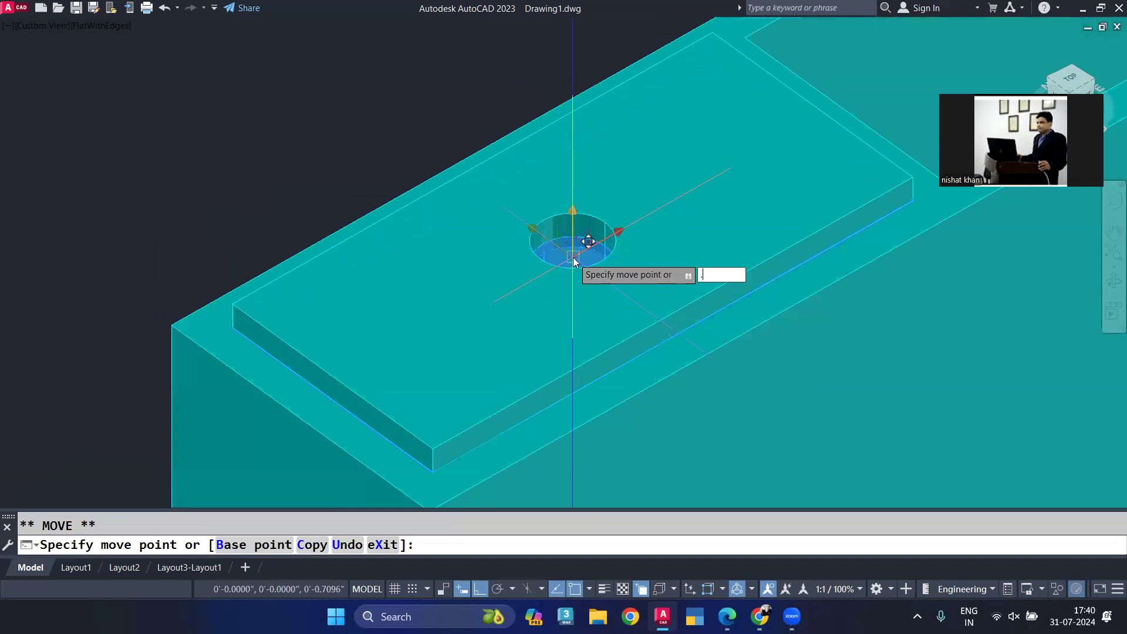
type(".1")
key("Return")
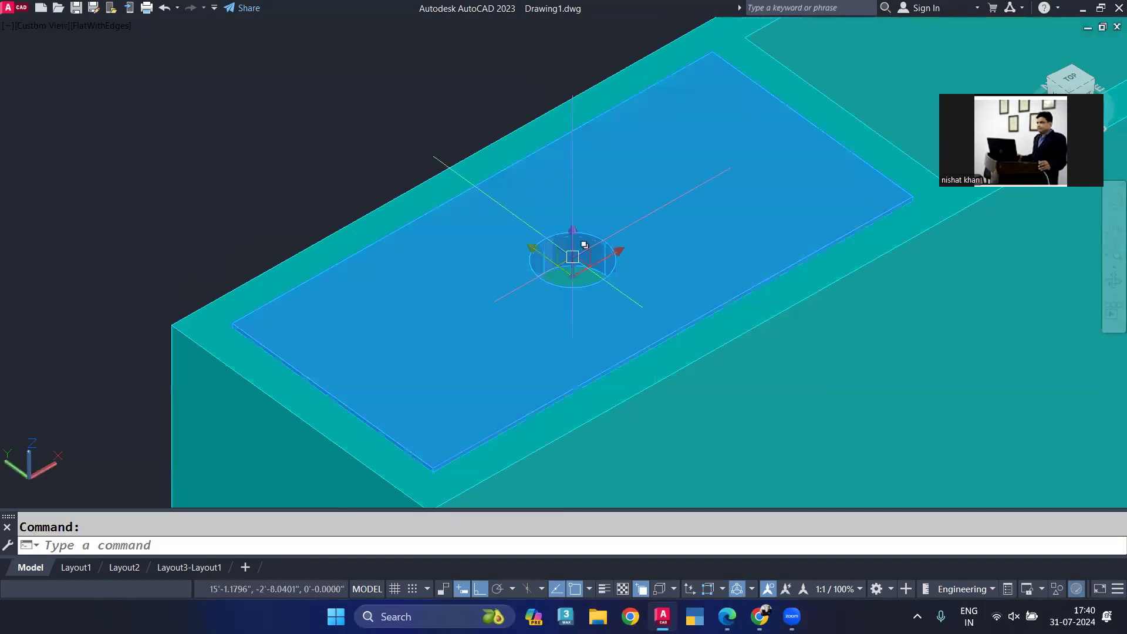
key("Escape")
scroll(694, 242, "down", 2)
middle_click_drag(679, 246, 448, 313)
left_click(447, 292)
key("Escape")
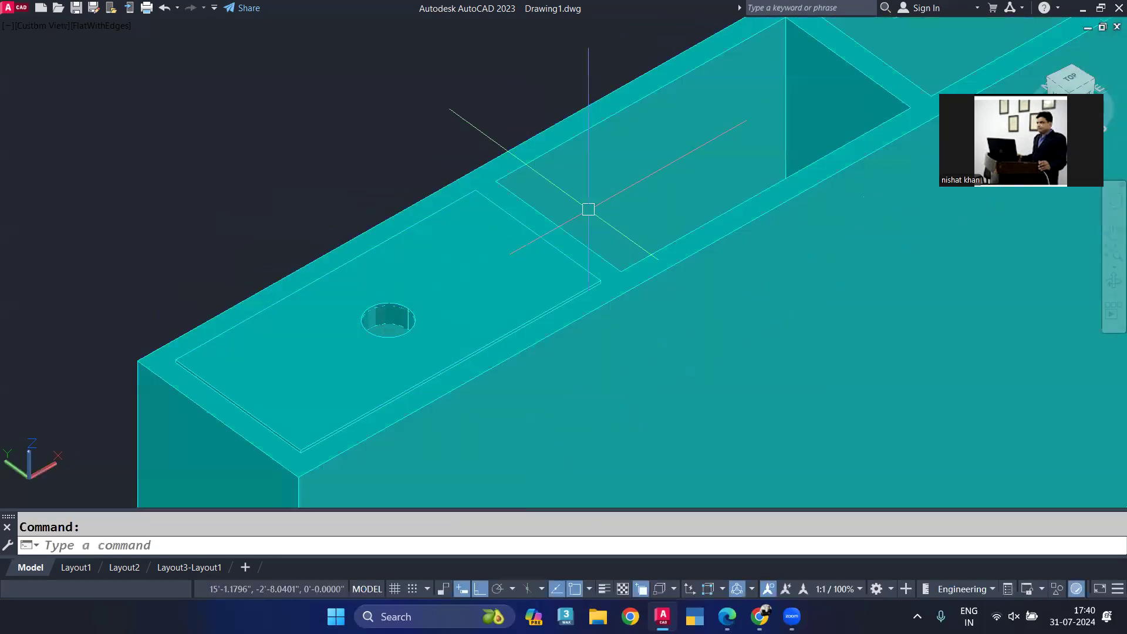
Step: Return to PLAN view and begin changing the visual style
type("plan")
key("Return")
key("Return")
type("vs")
key("Return")
Step: In 2D Wireframe, mirror the knob-holed panel across the unit's midpoint onto the third compartment
type("2")
key("Return")
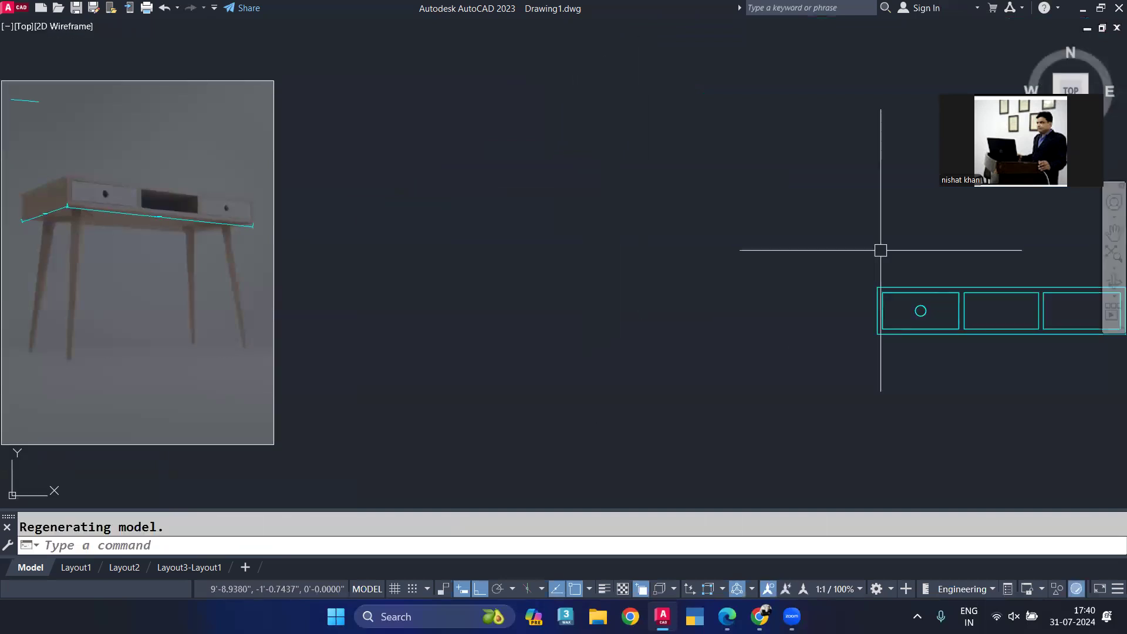
scroll(918, 311, "up", 4)
left_click(868, 288)
left_click(916, 335)
middle_click_drag(911, 297, 622, 297)
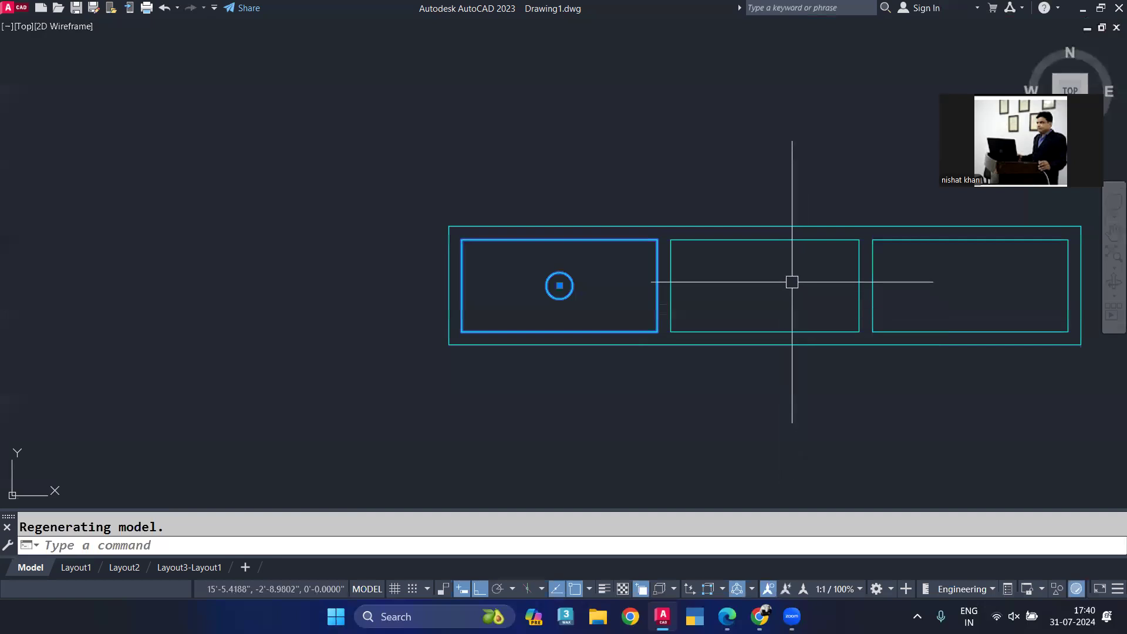
type("mi")
key("Return")
left_click(764, 238)
left_click(757, 302)
key("Return")
Step: Show the drawer unit shaded in the SW Isometric view
type("-v")
key("Return")
type("swiso")
key("Return")
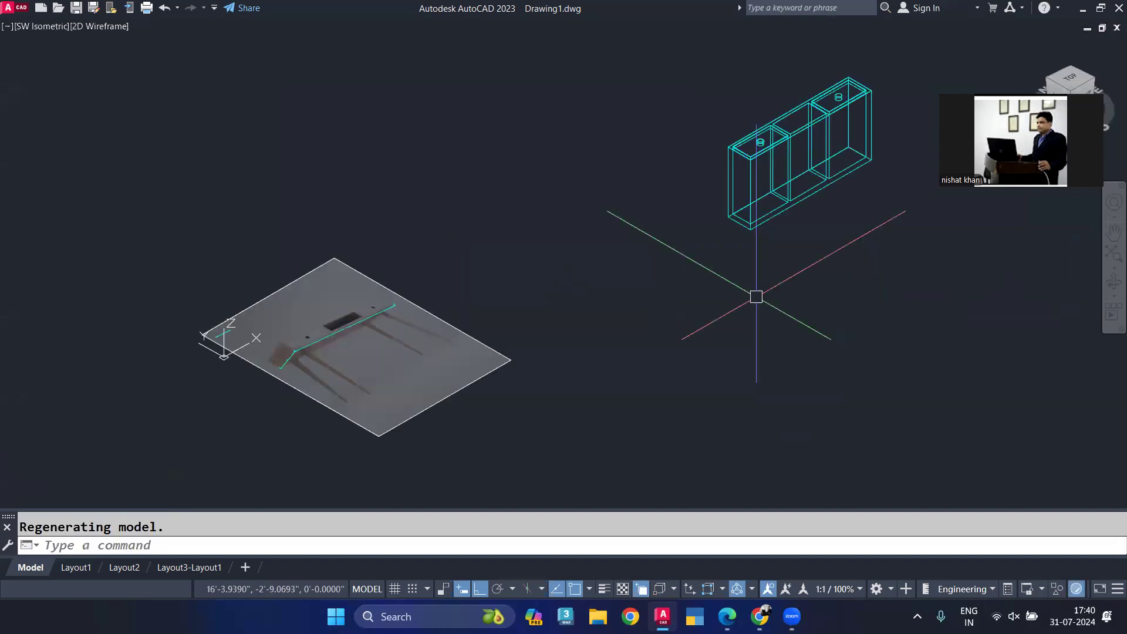
type("shade")
key("Return")
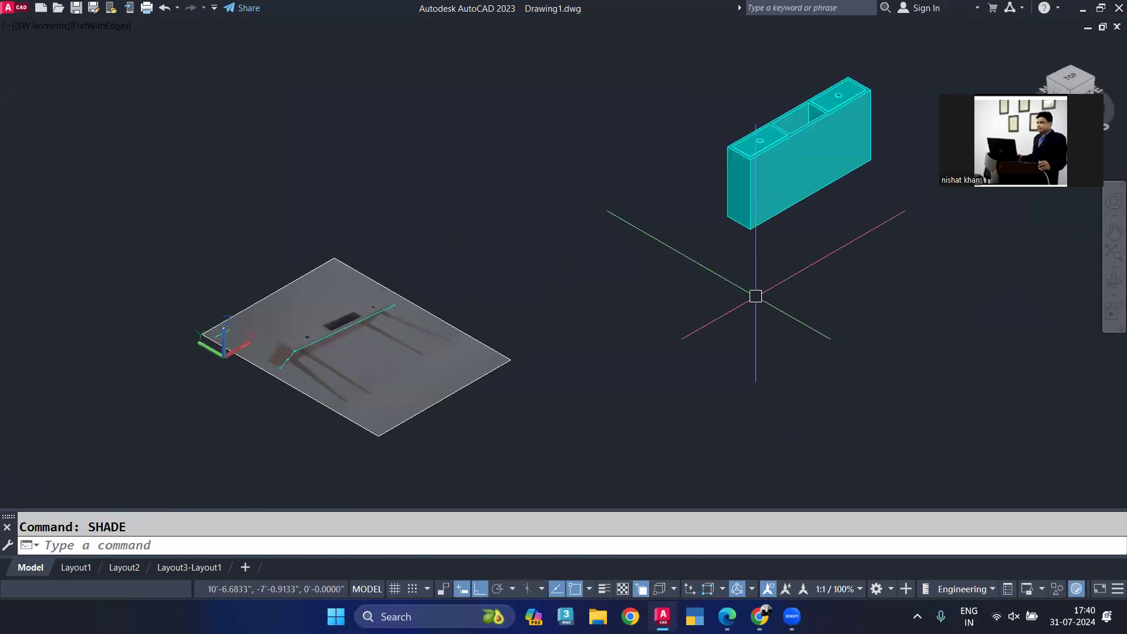
middle_click_drag(856, 130, 740, 190)
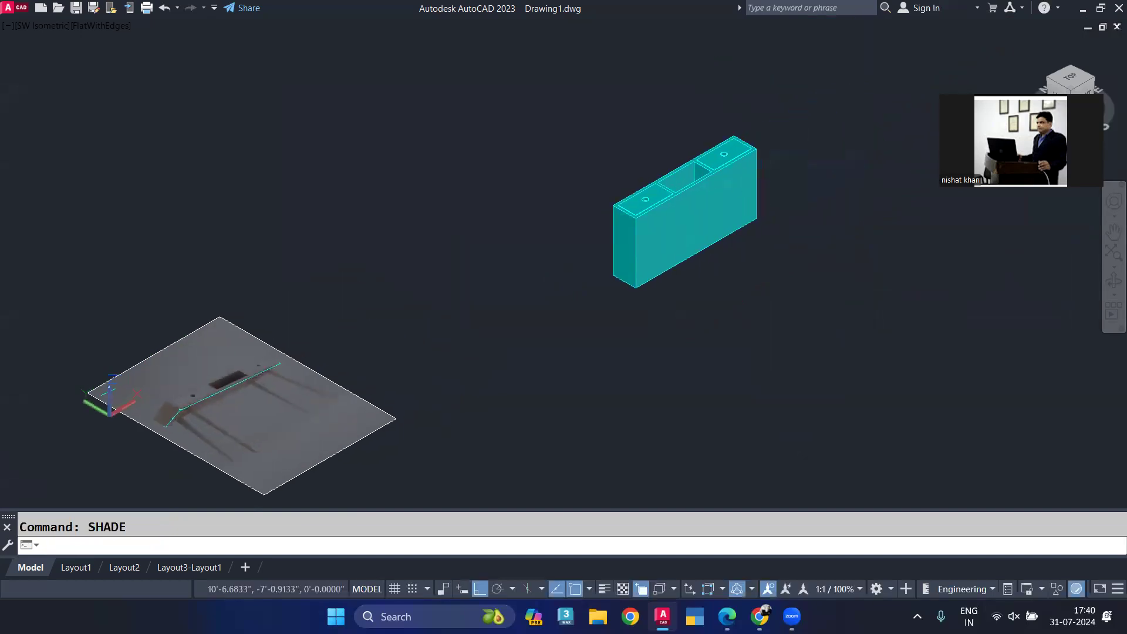
scroll(690, 160, "up", 5)
scroll(690, 159, "up", 3)
left_click(780, 141)
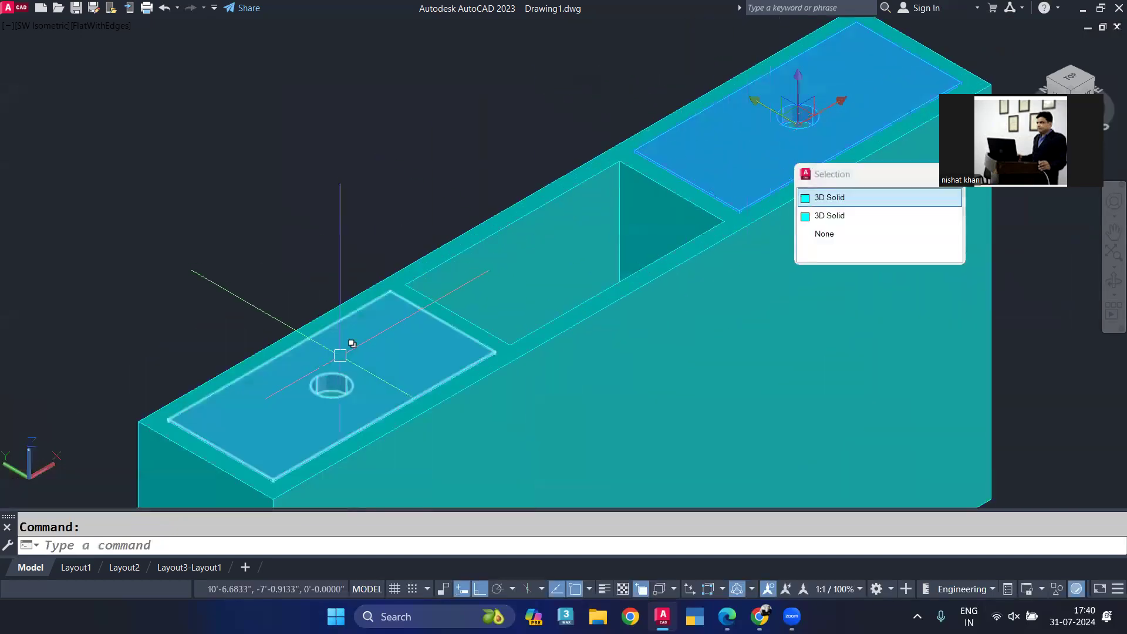
Step: Set both end drawer front panels' colour to ByLayer in Properties
left_click(409, 358)
key("Escape")
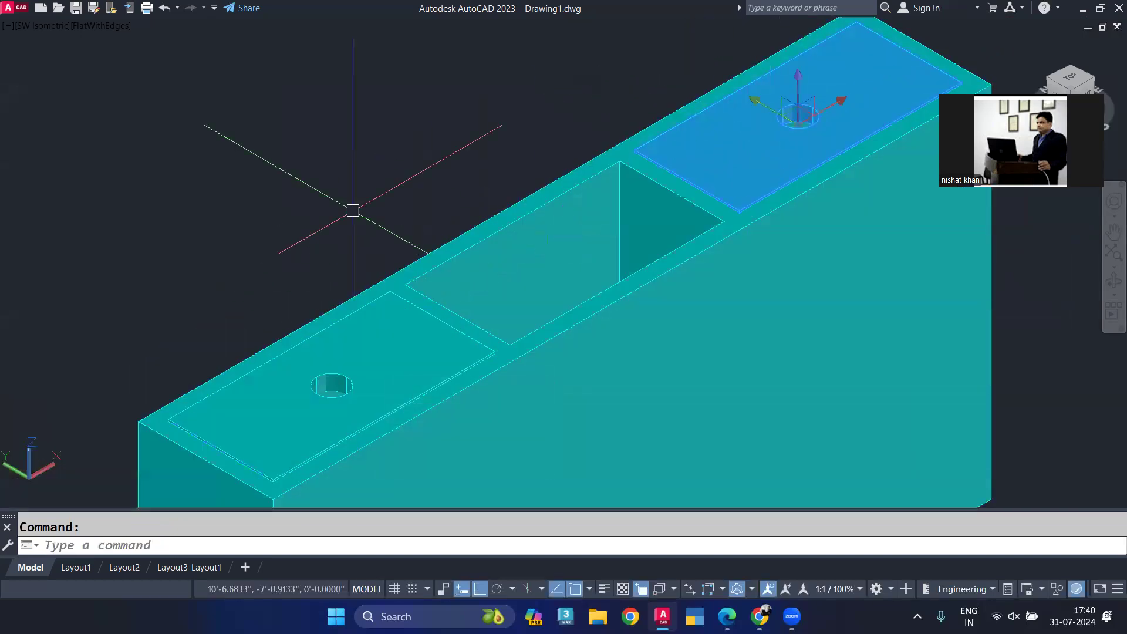
left_click(408, 302)
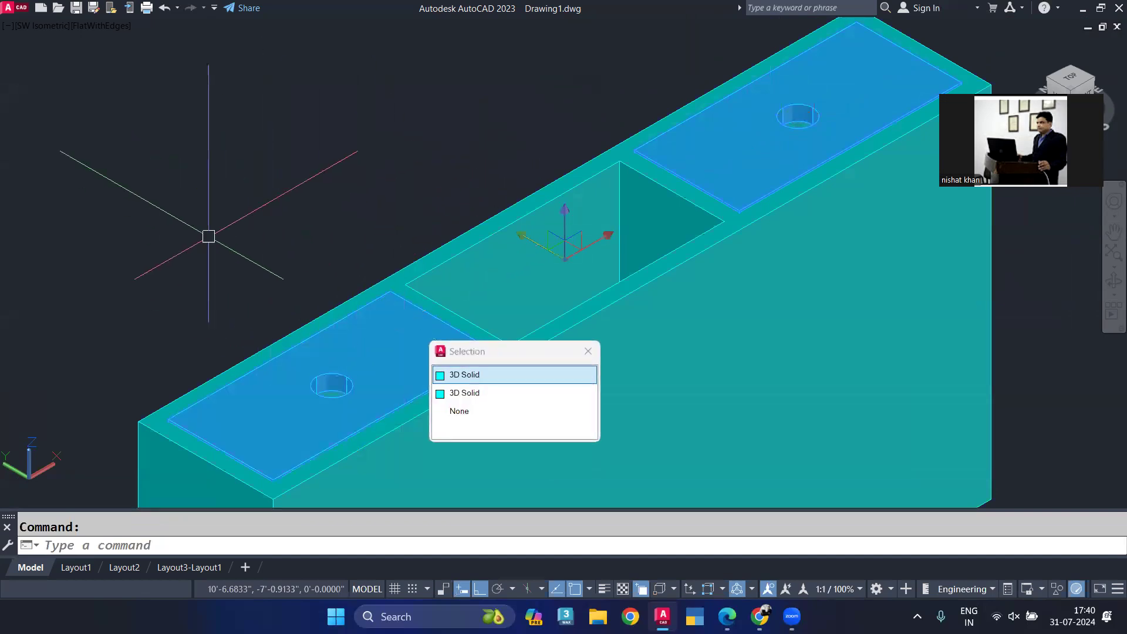
key("ctrl+1")
left_click(307, 198)
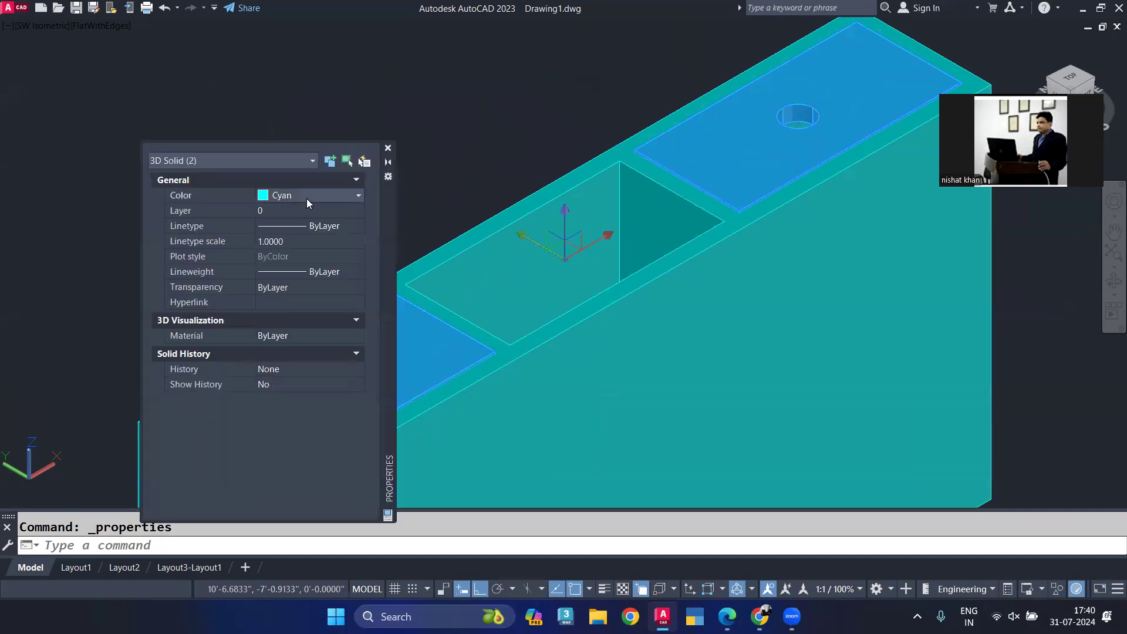
left_click(307, 198)
left_click(307, 216)
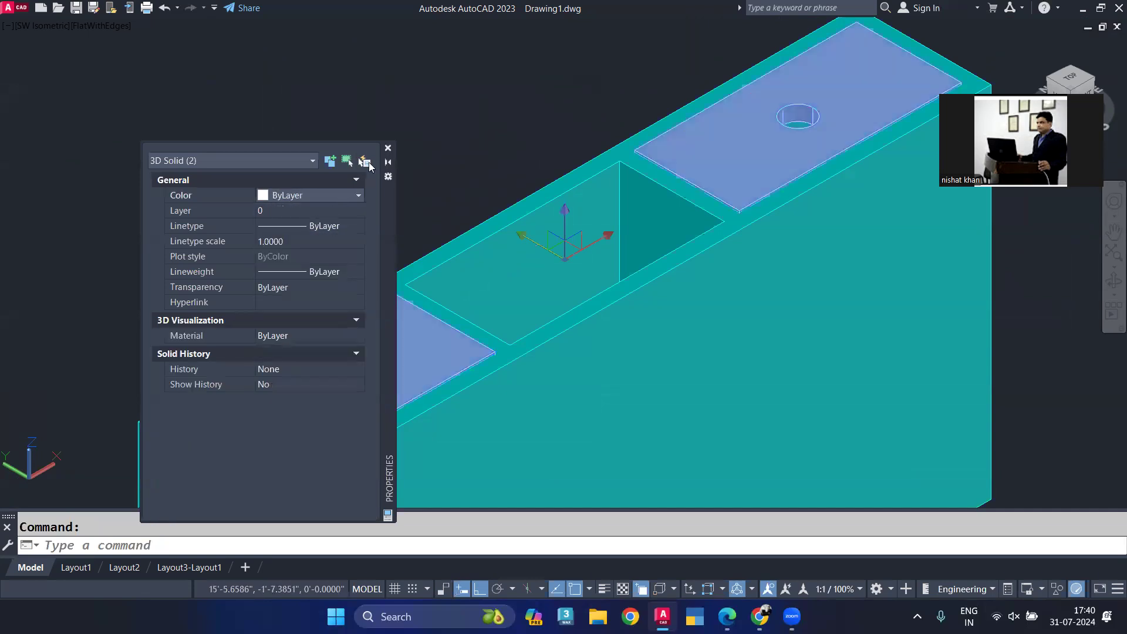
left_click(387, 148)
key("Escape")
Step: Orbit to view the grey fronts and crossing-select the whole drawer unit
scroll(388, 148, "down", 3)
middle_click_drag(407, 166, 422, 282, "shift")
scroll(423, 282, "down", 5)
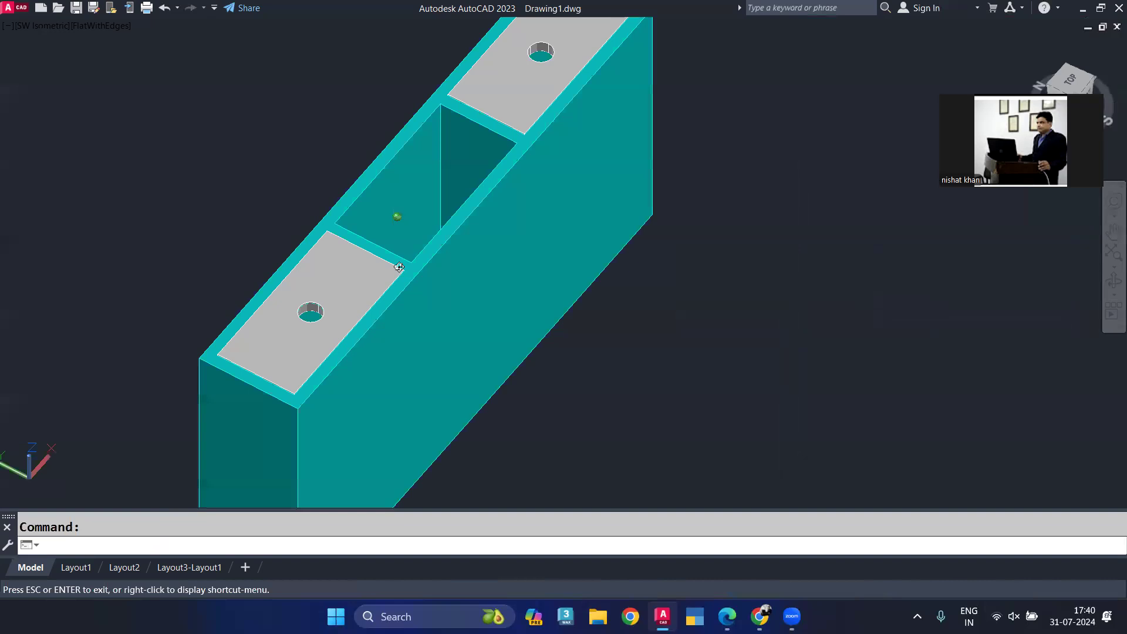
left_click(549, 138)
left_click(260, 370)
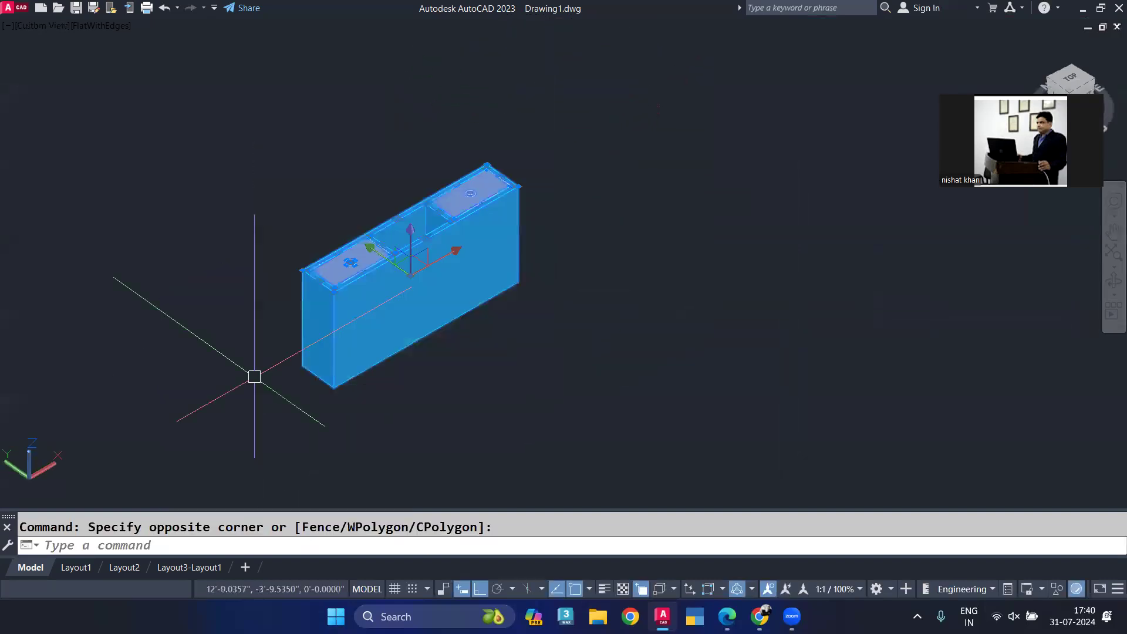
Step: Rotate the selected drawer unit 90° with 3DROTATE so its grey fronts face outward
type("3drotate")
key("Return")
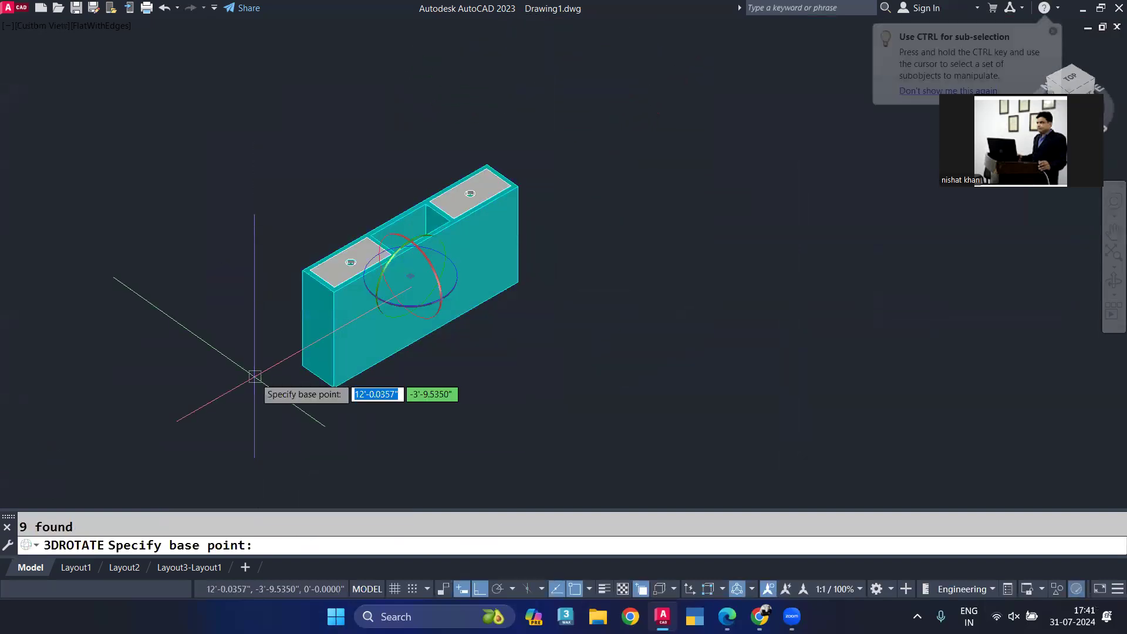
left_click(380, 239)
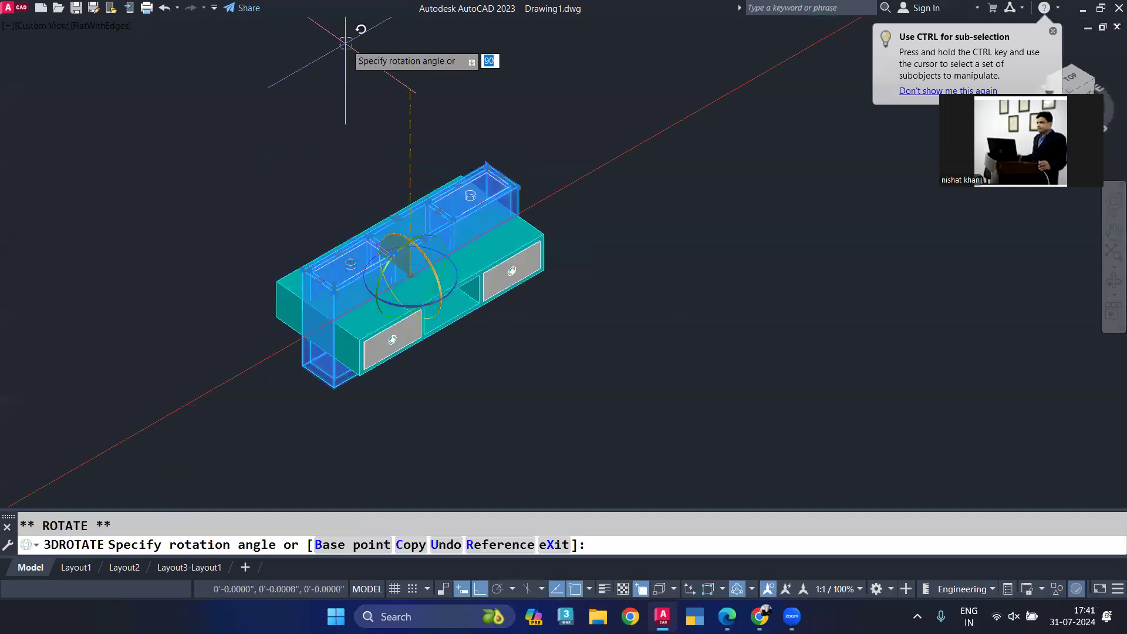
key("Escape")
Step: Switch to the top plan view of the rotated drawer unit
scroll(373, 141, "down", 4)
middle_click_drag(303, 323, 470, 262)
scroll(252, 268, "up", 2)
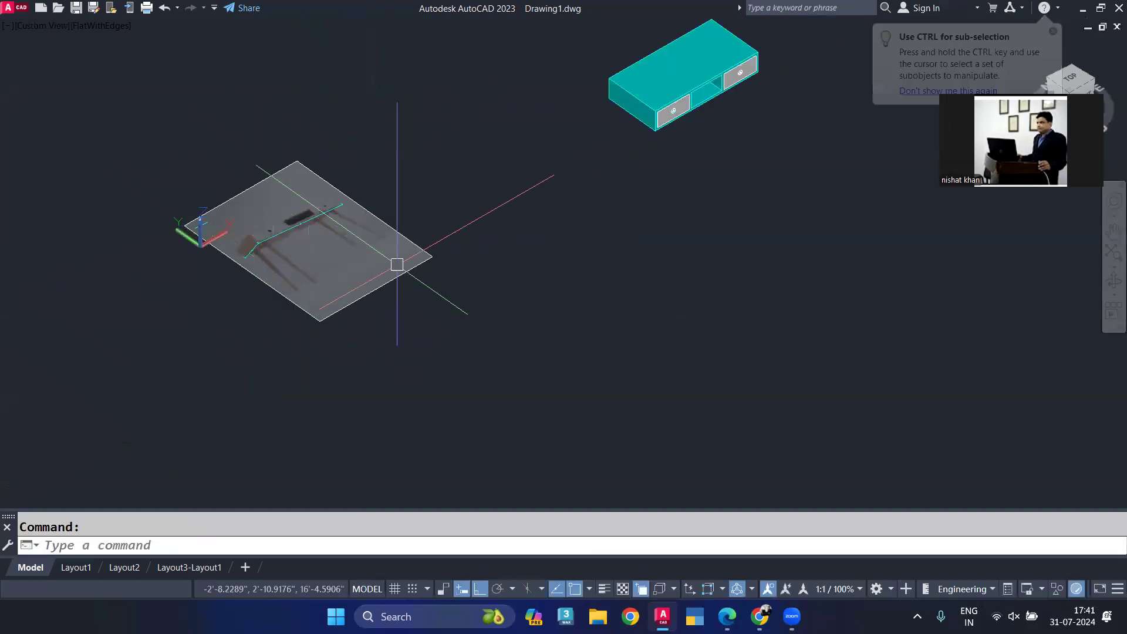
type("n")
key("Return")
key("Return")
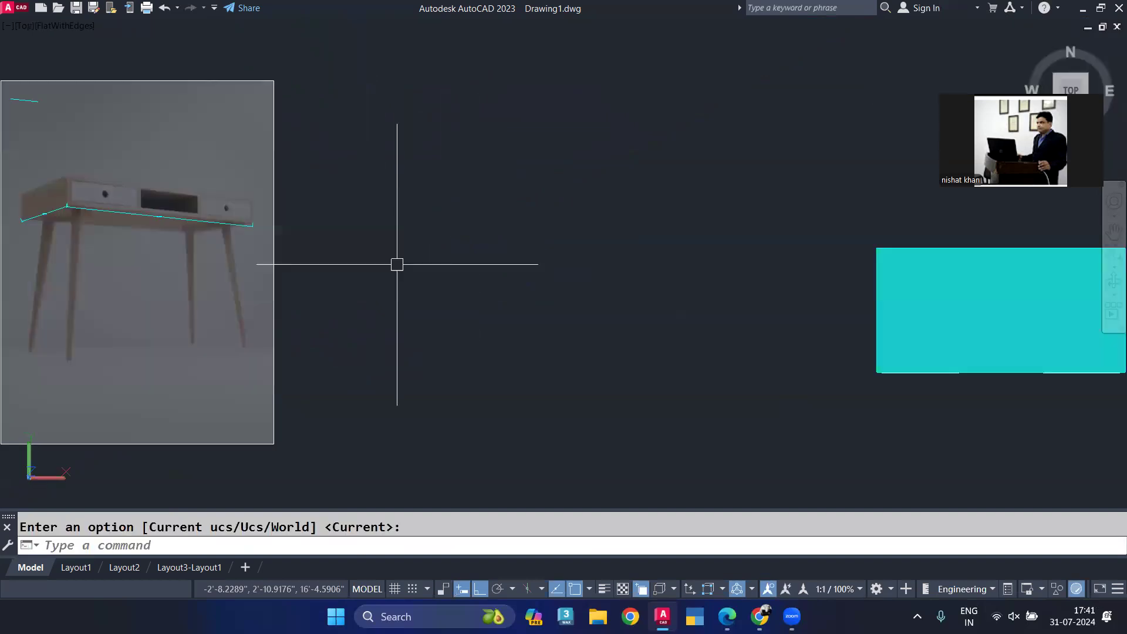
Step: Set the visual style to 2D wireframe and frame the three-bay cabinet outline in plan
type("vs")
key("Return")
type("212")
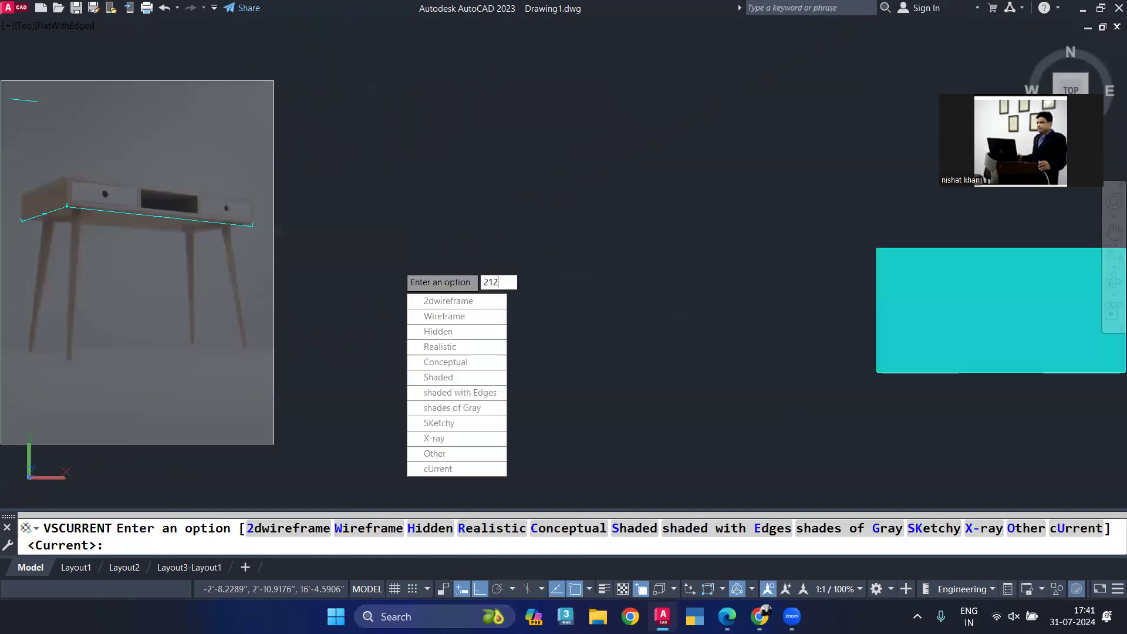
key("BackSpace")
key("Return")
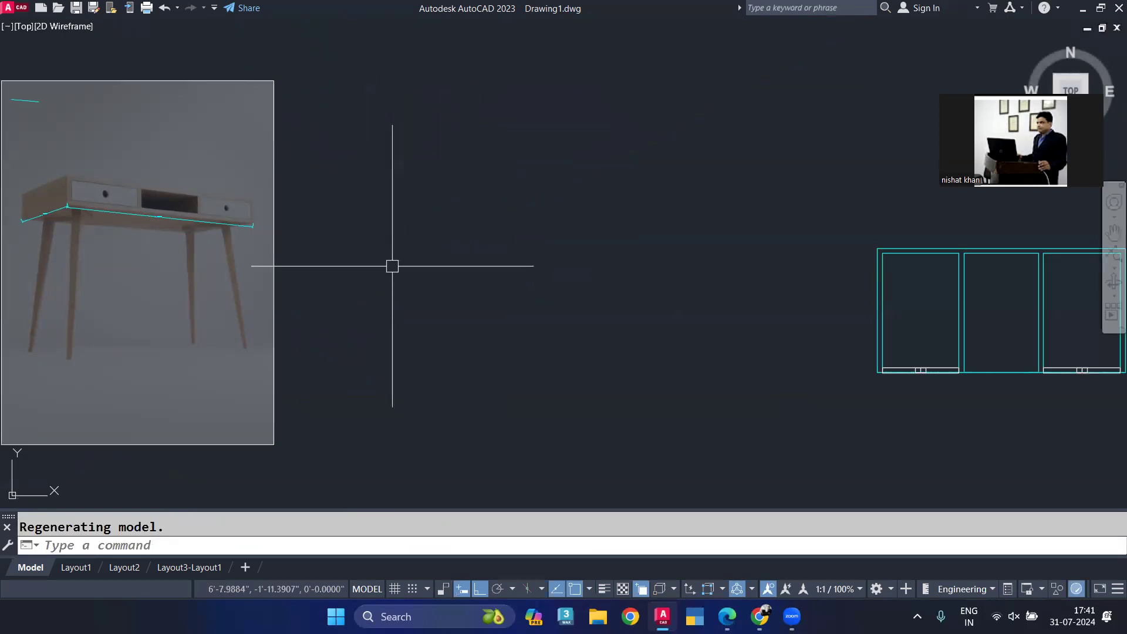
scroll(43, 222, "up", 5)
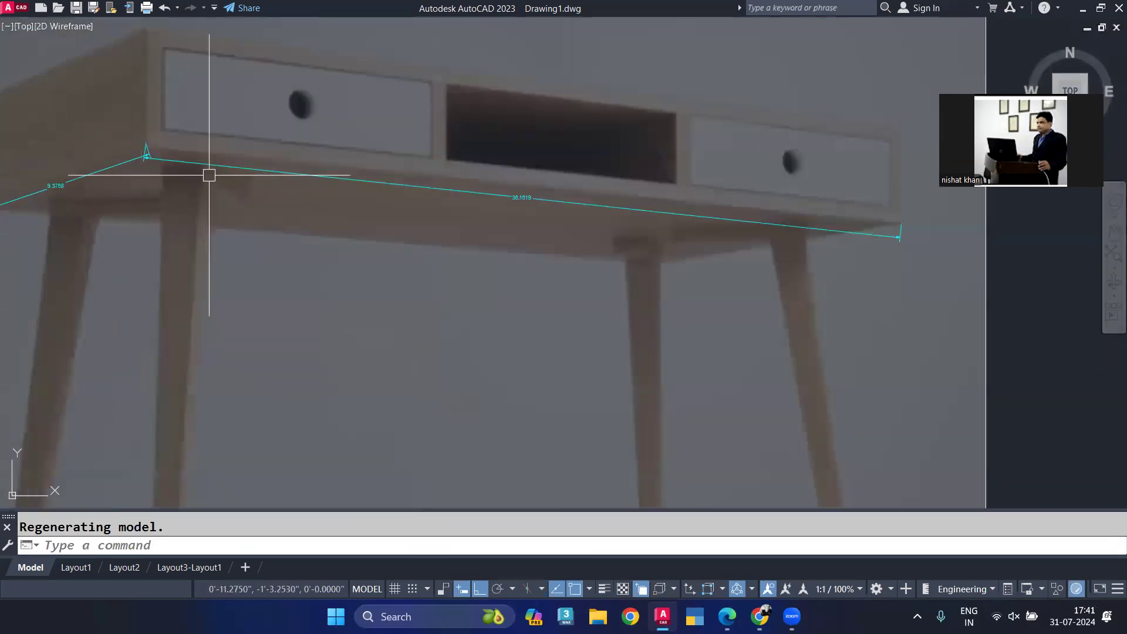
scroll(210, 176, "up", 3)
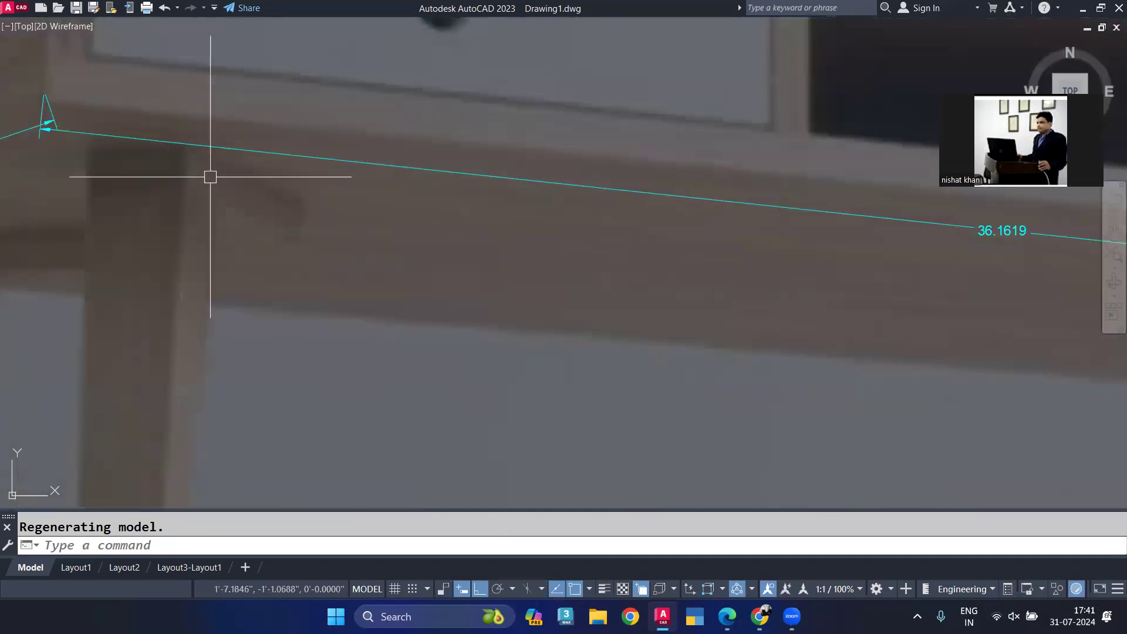
scroll(209, 176, "down", 4)
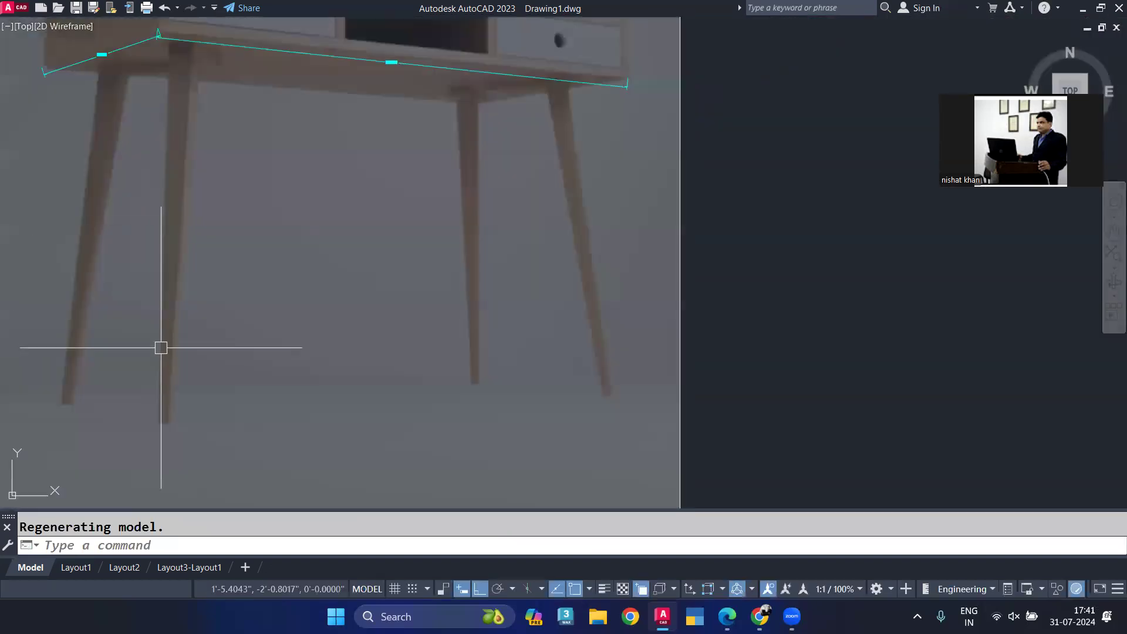
scroll(235, 267, "down", 5)
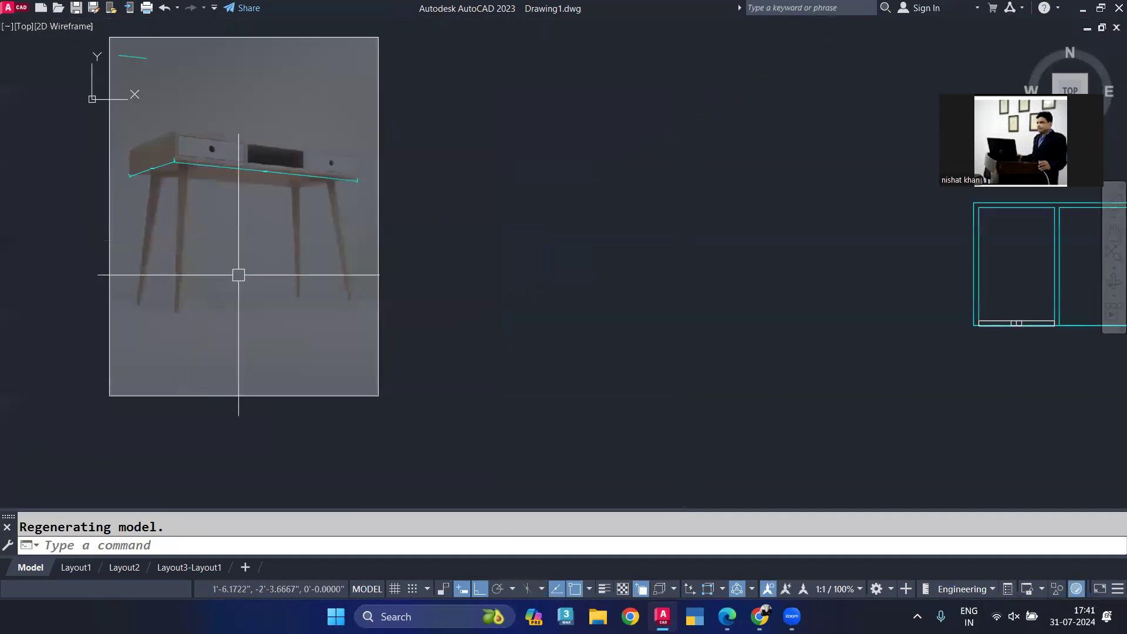
middle_click_drag(399, 323, 187, 312)
middle_click_drag(698, 256, 471, 245)
scroll(558, 182, "up", 4)
scroll(397, 219, "down", 3)
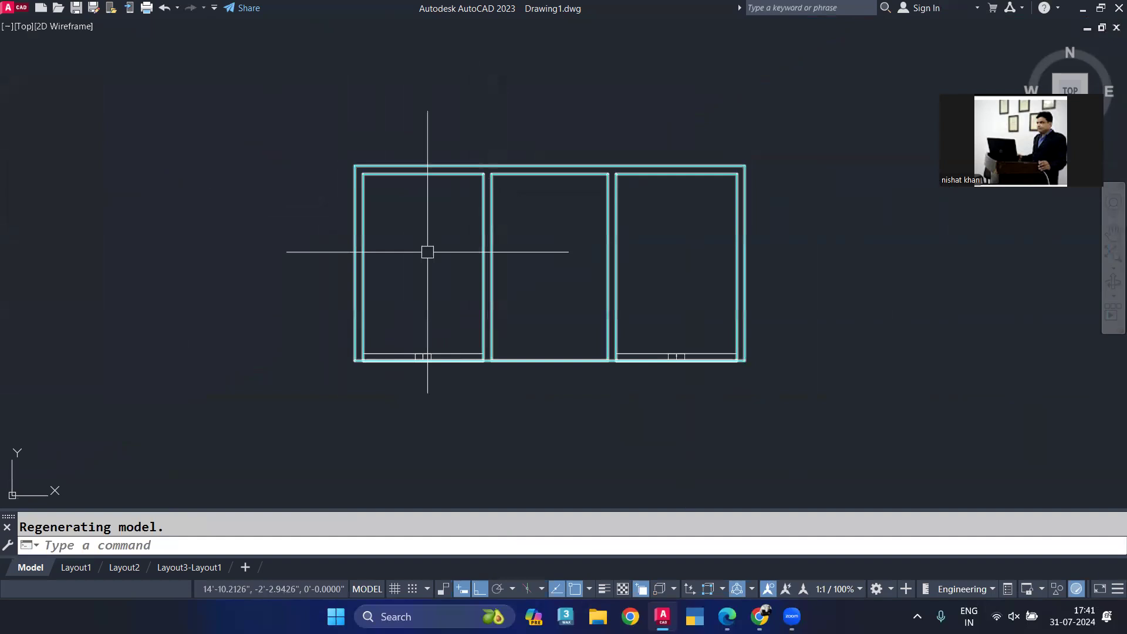
Step: Draw a rectangle tracing the drawer unit's outer outline
type("rec")
key("Return")
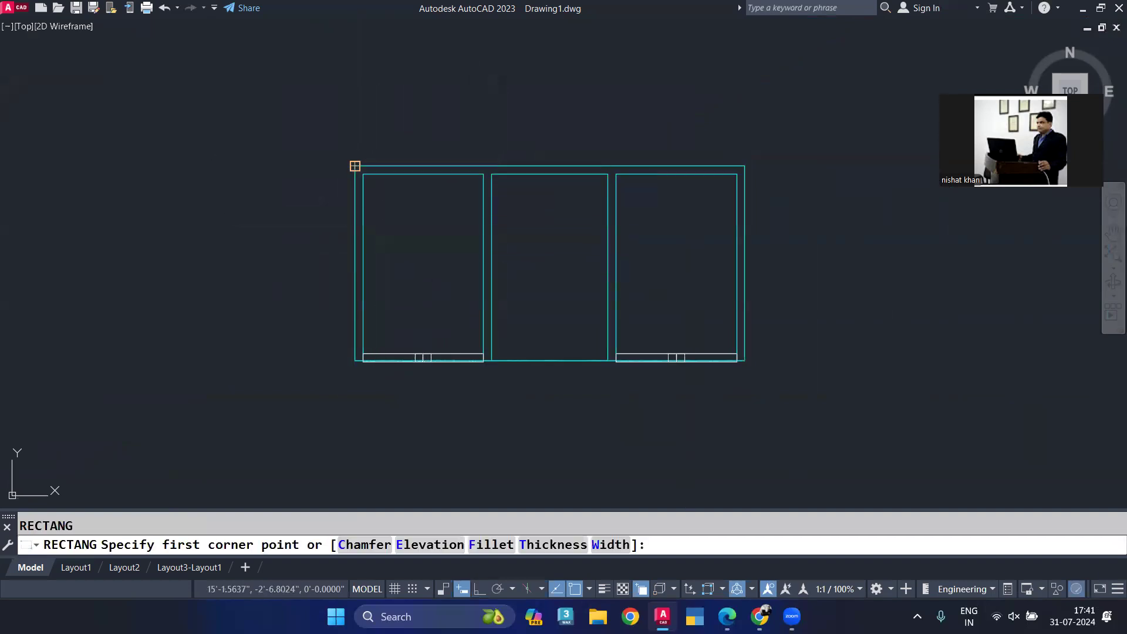
left_click(354, 166)
left_click(744, 359)
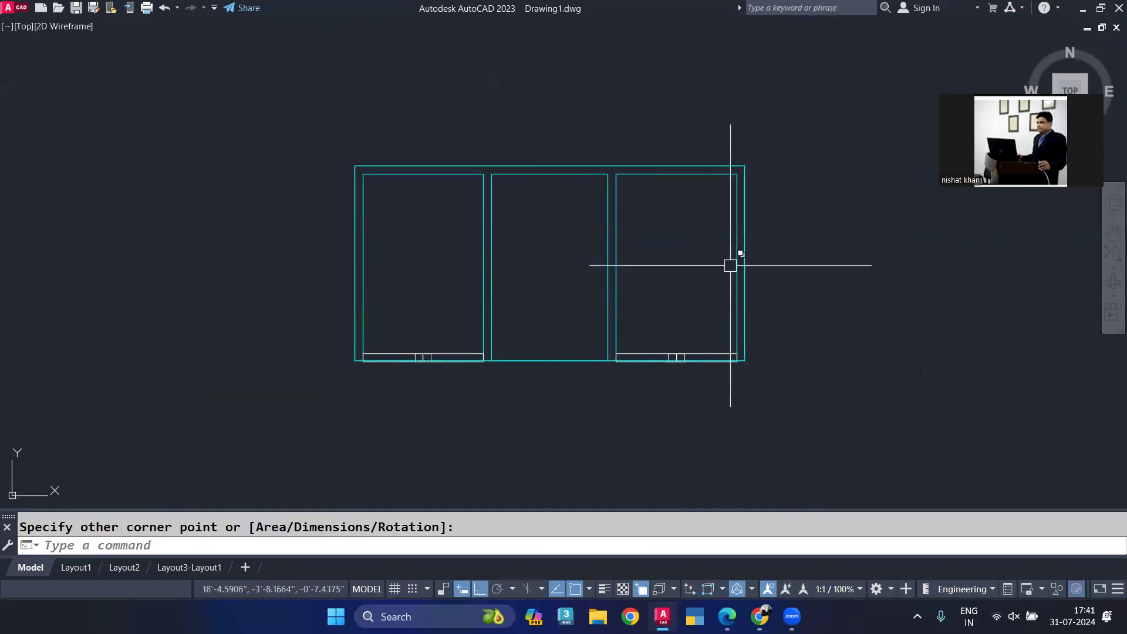
left_click(732, 239)
scroll(661, 353, "up", 2)
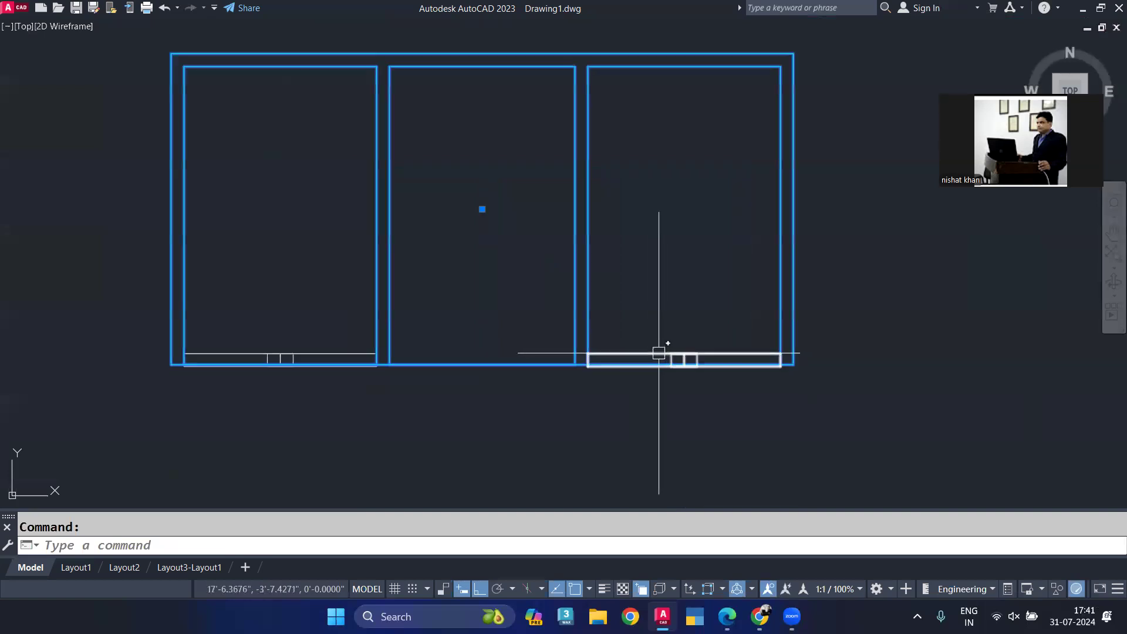
key("Escape")
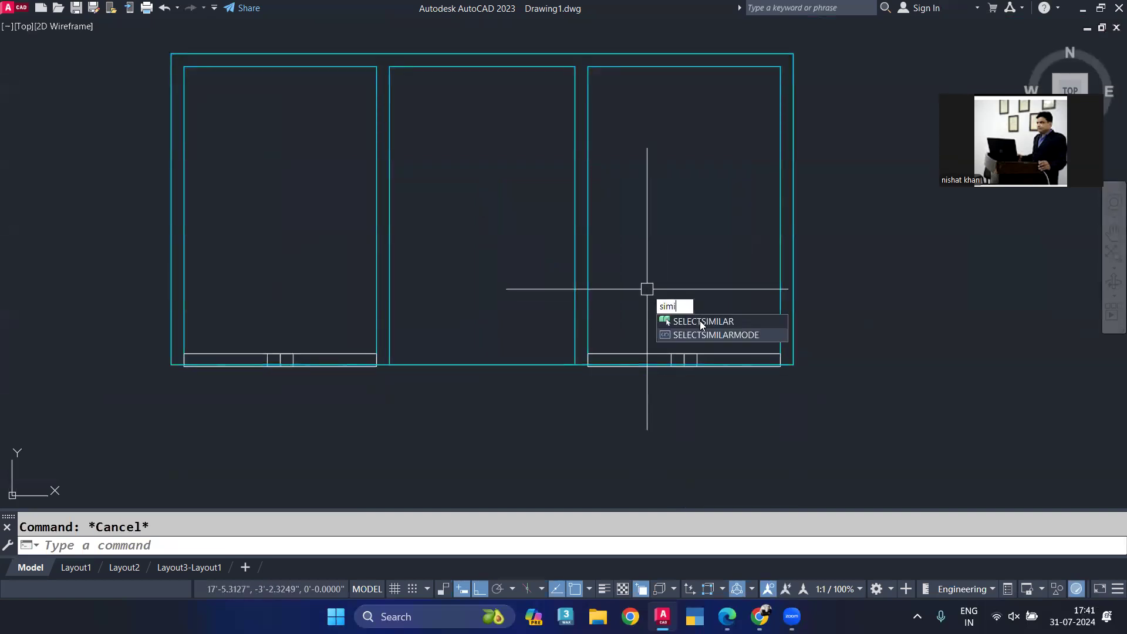
Step: Select the three matching front blocks with Select Similar and hide them
left_click(701, 321)
left_click(589, 258)
key("Return")
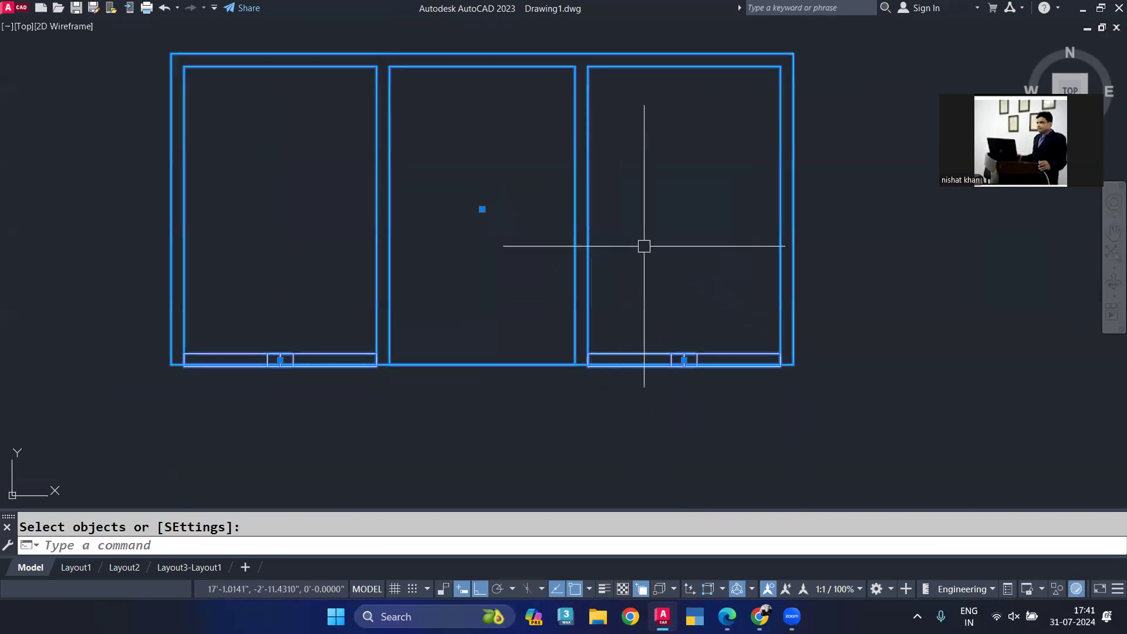
type("hideobj")
key("Return")
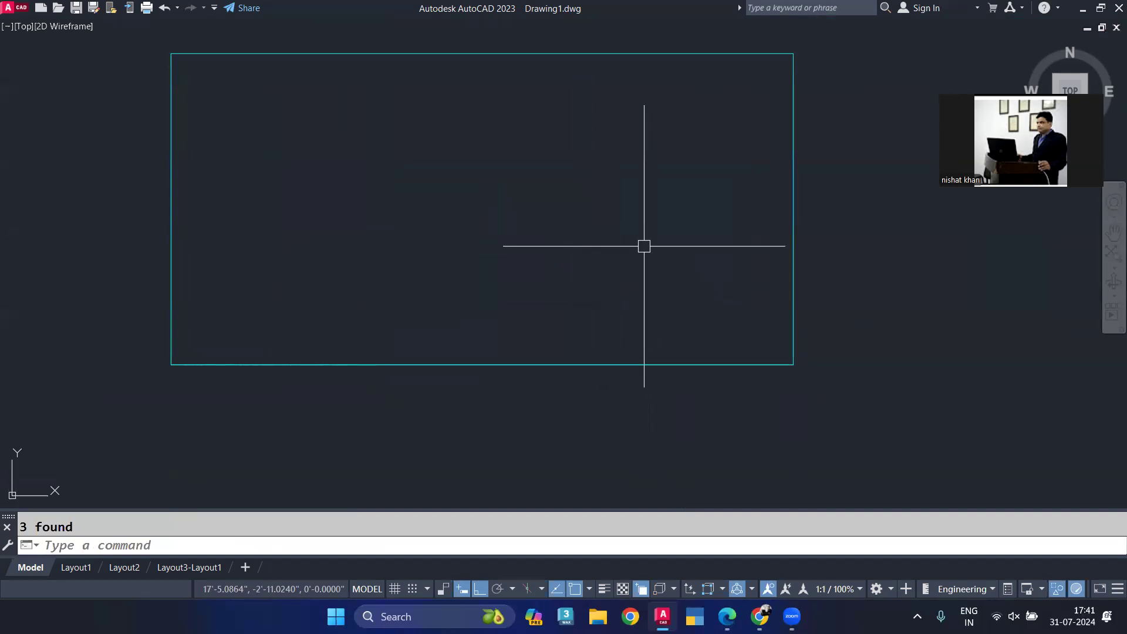
Step: Offset the outer rectangle 3 units inward to create the inner outline
type("o")
key("Return")
type("3")
key("Return")
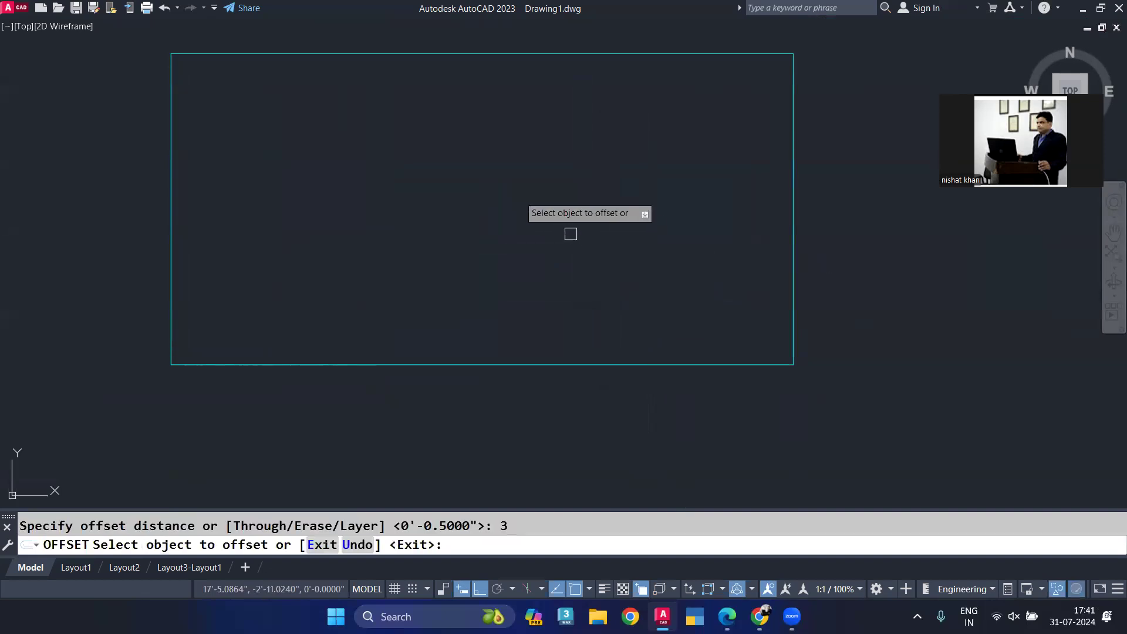
left_click(477, 54)
left_click(495, 151)
key("Return")
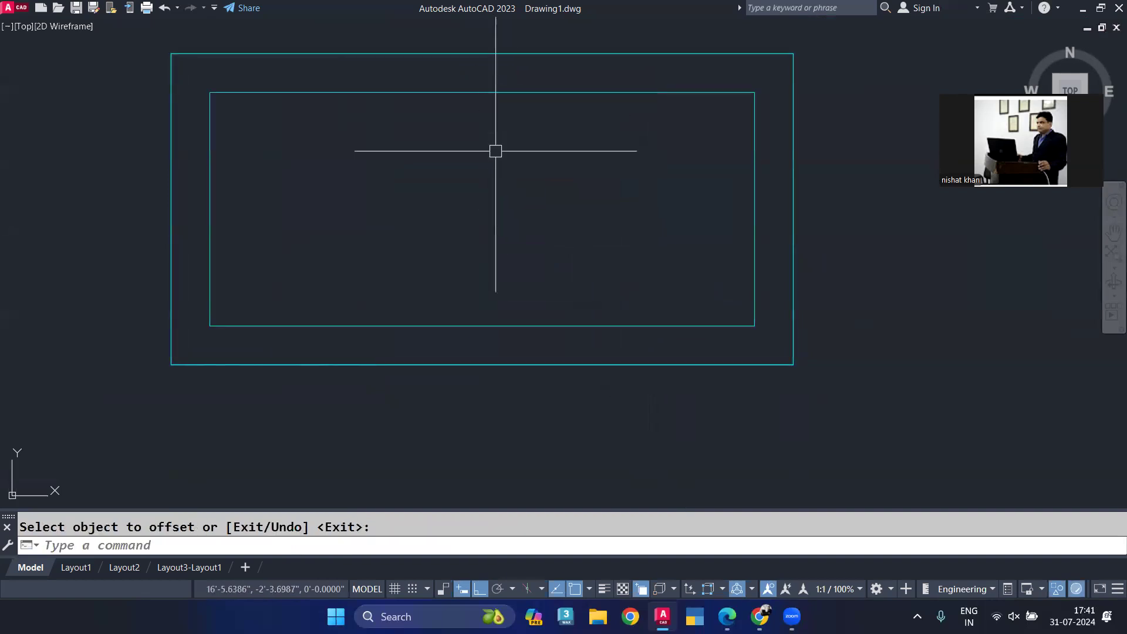
scroll(270, 200, "down", 5)
scroll(282, 226, "up", 4)
Step: Draw a small 4×2 rectangle inside the outline
type("rec")
key("Return")
left_click(276, 246)
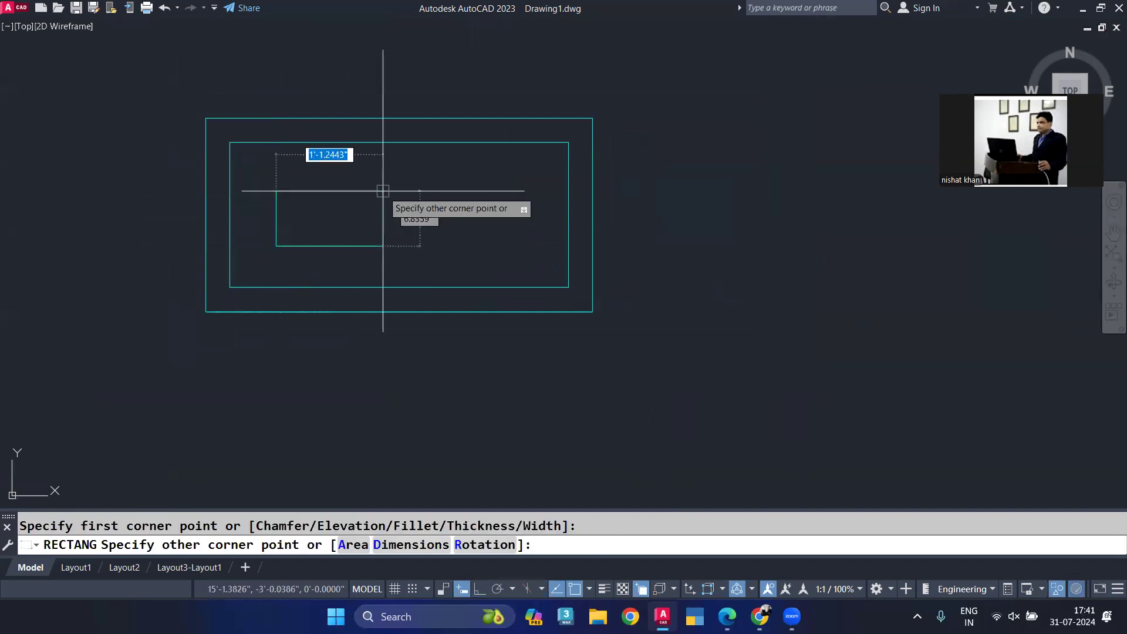
type("d")
key("Return")
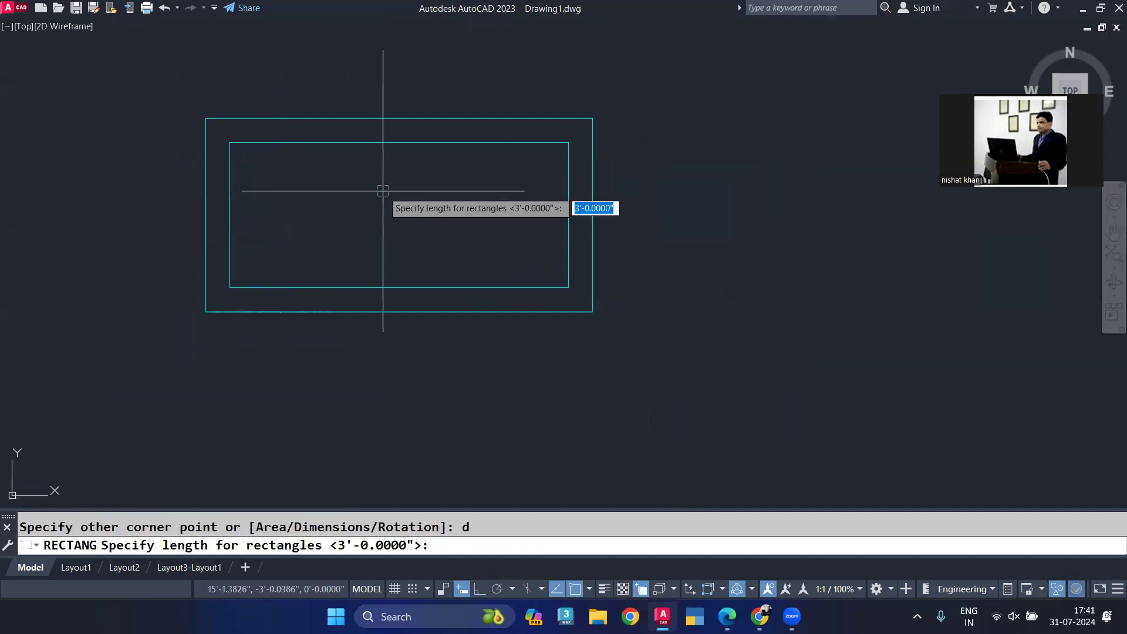
type("4")
key("Return")
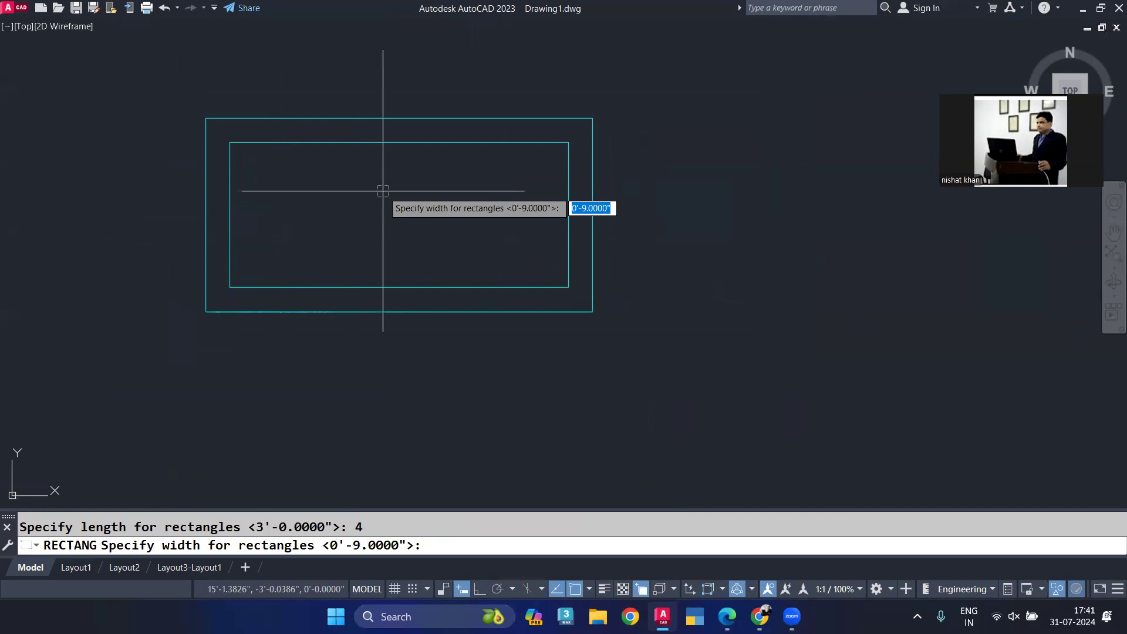
type("2")
key("Return")
left_click(290, 239)
scroll(287, 240, "up", 5)
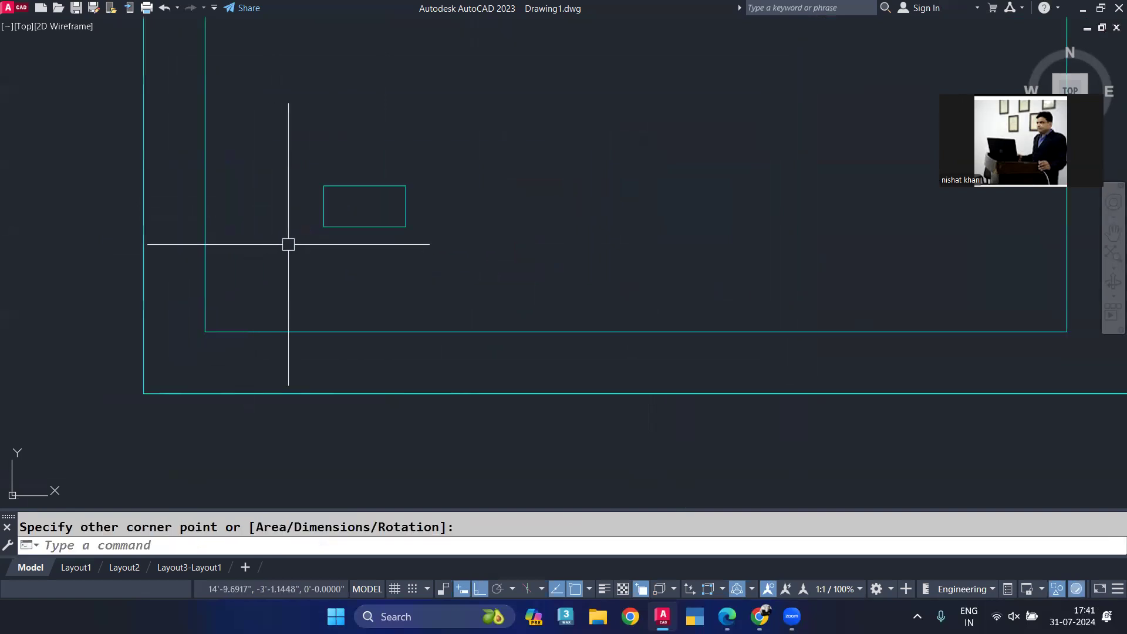
Step: Rotate the small rectangle 45° about its left edge midpoint
left_click(275, 242)
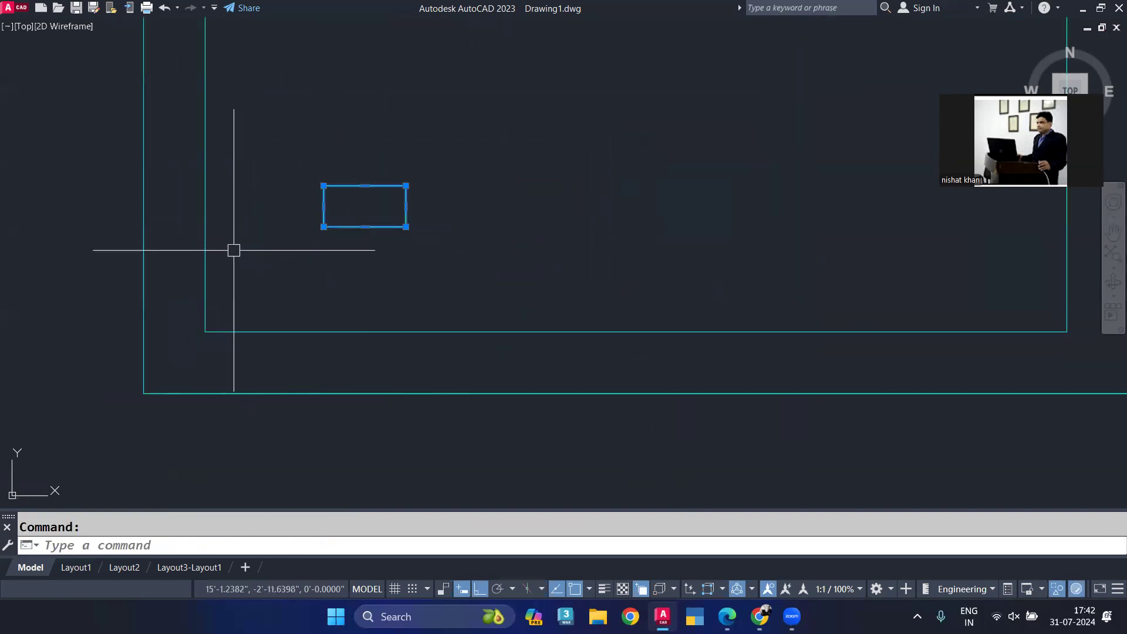
type("r")
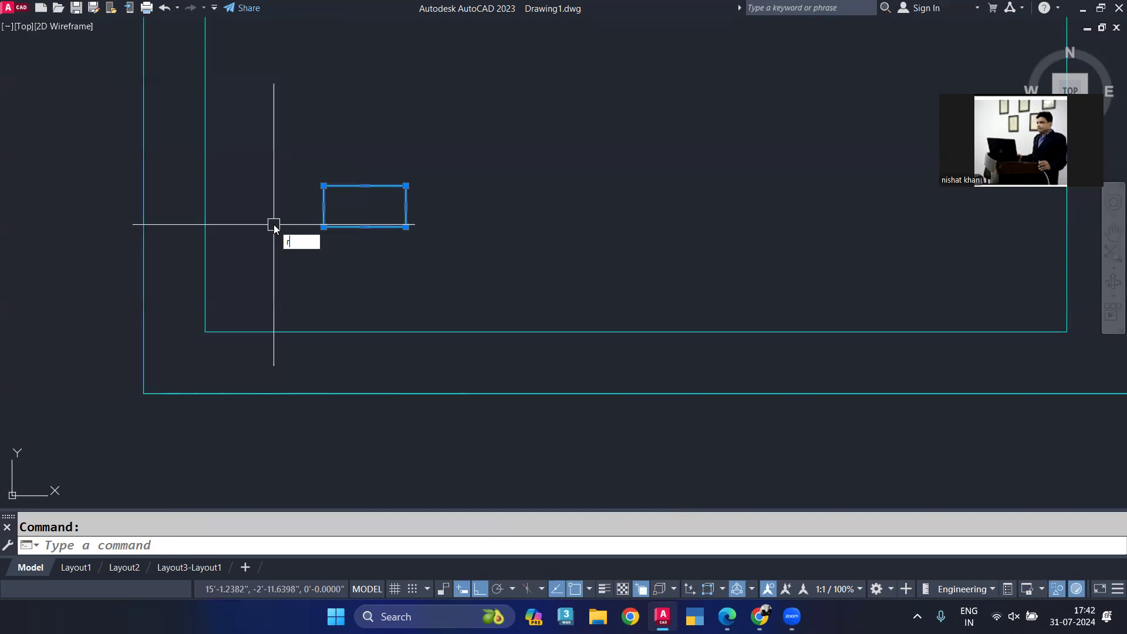
type("o")
key("Return")
left_click(323, 206)
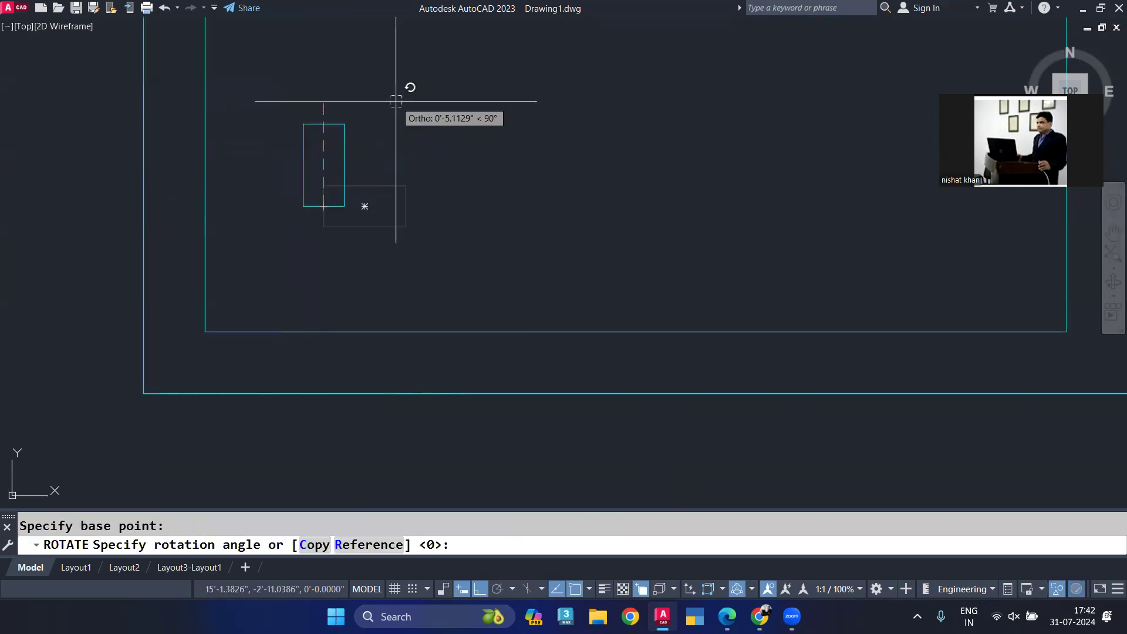
key("Return")
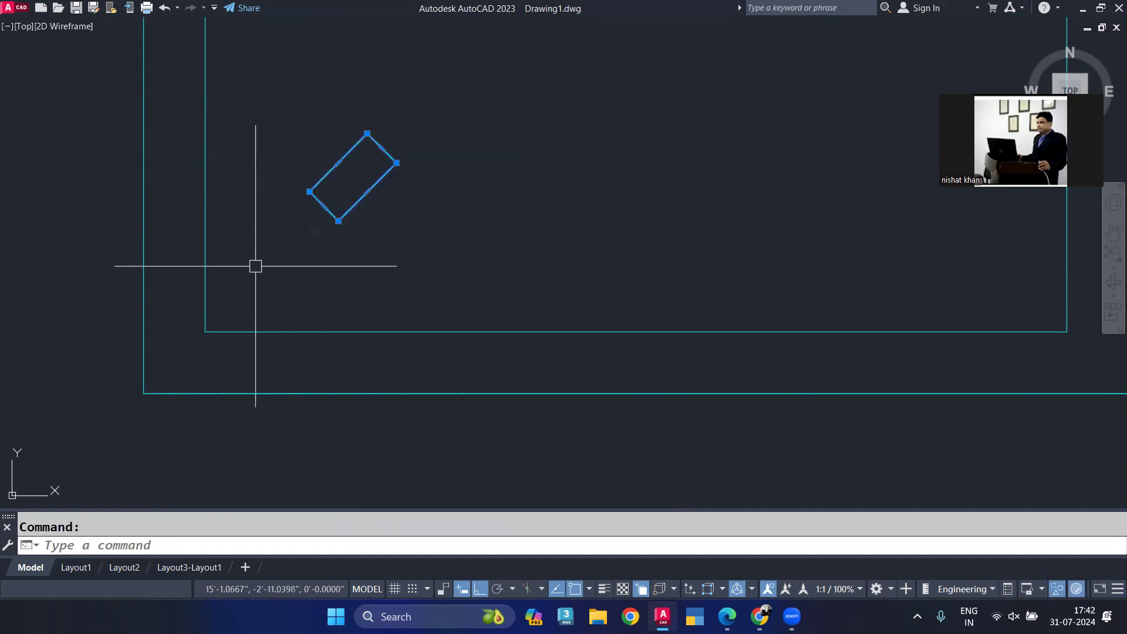
Step: Move the rotated rectangle to the inner outline's bottom-left corner
type("m")
key("Return")
left_click(324, 206)
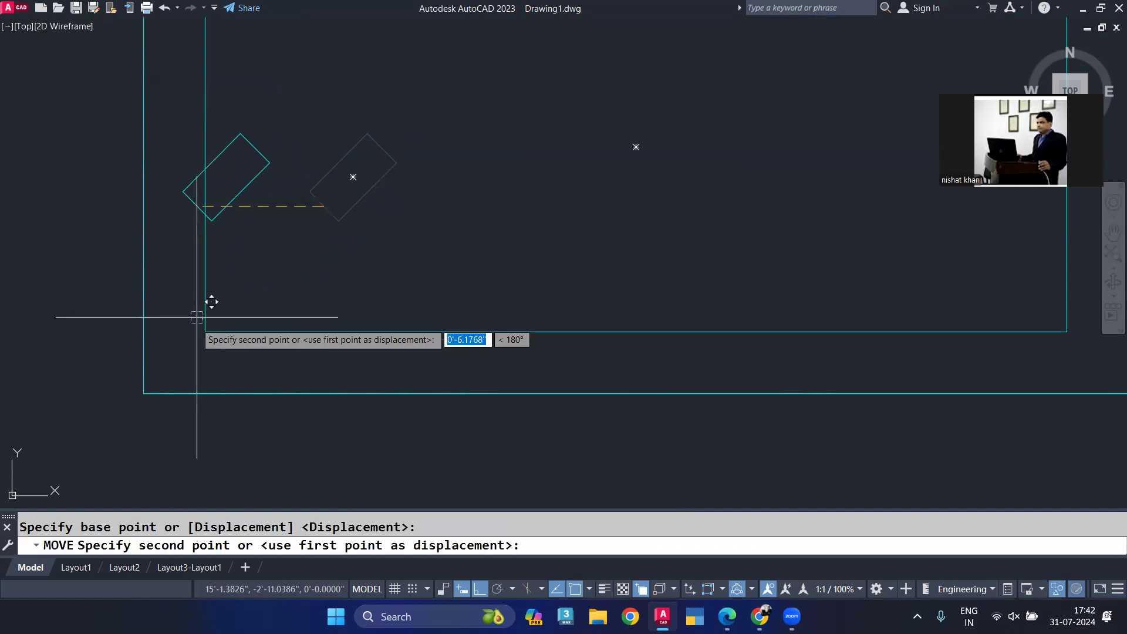
left_click(205, 331)
scroll(382, 256, "down", 3)
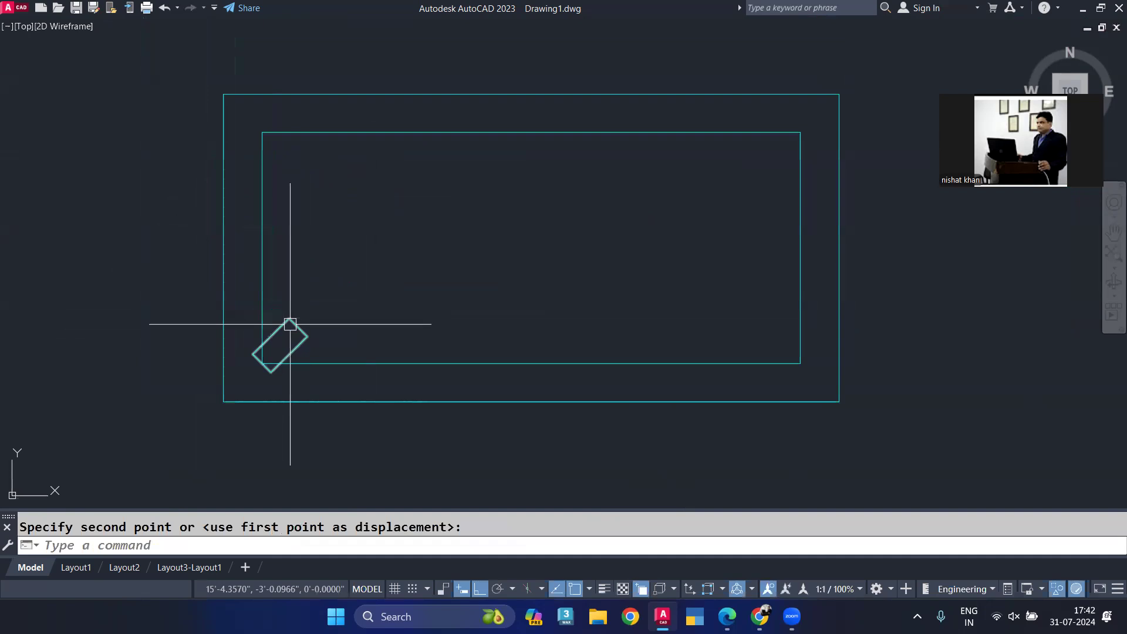
key("Escape")
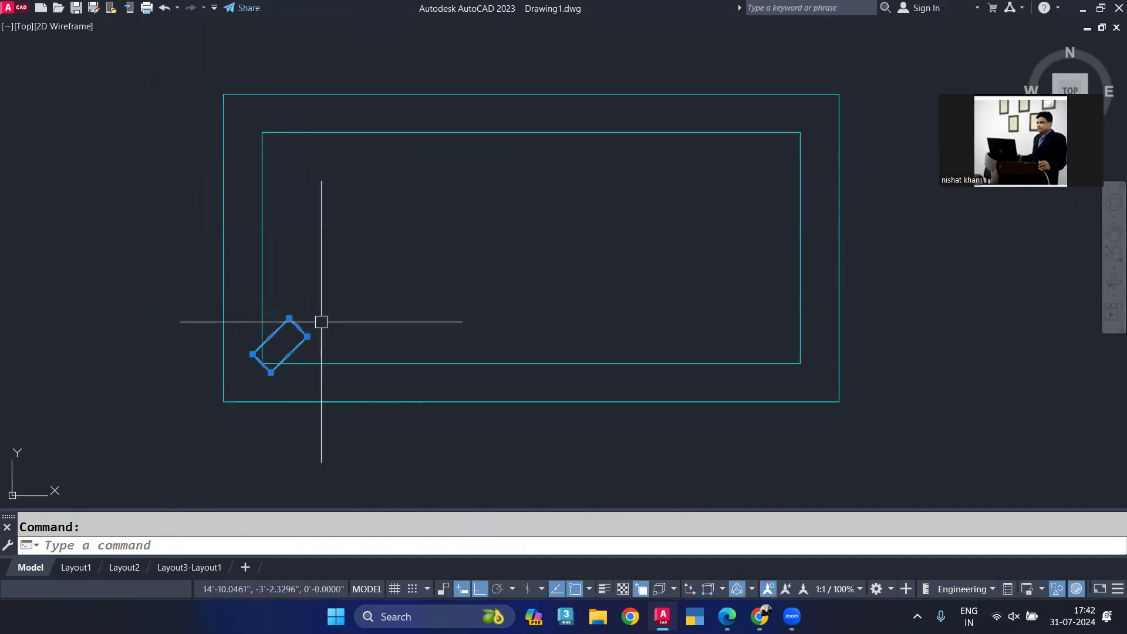
Step: Mirror the corner rectangle to the top-left, then both left ones to the right corners
type("mi")
key("Return")
left_click(262, 248)
left_click(461, 252)
key("Return")
left_click(301, 165)
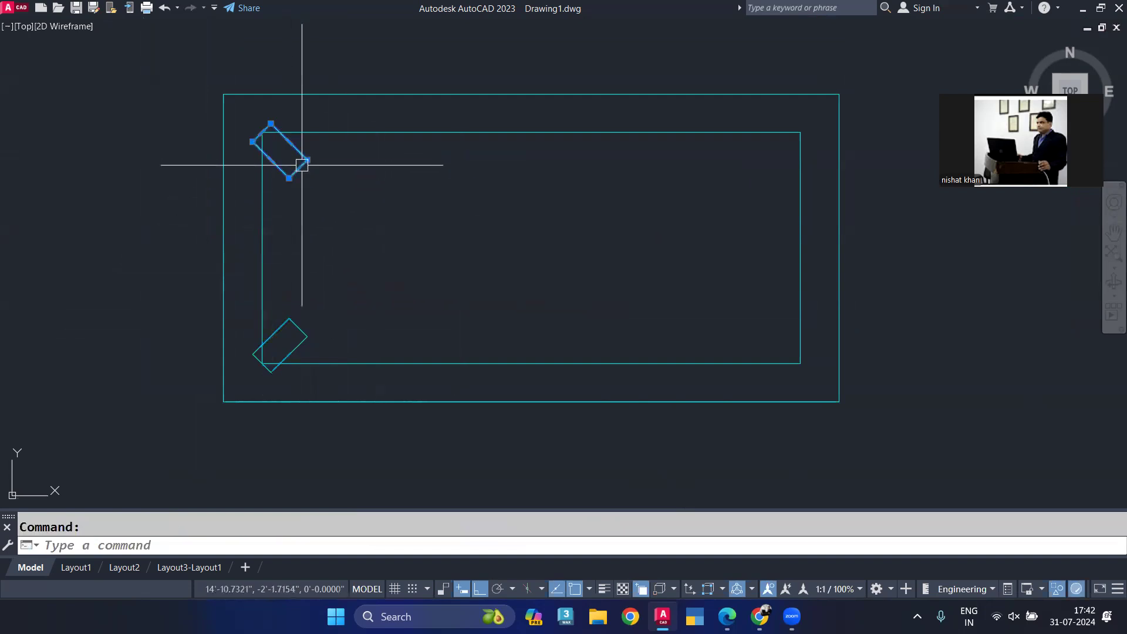
left_click(298, 323)
type("mi")
key("Return")
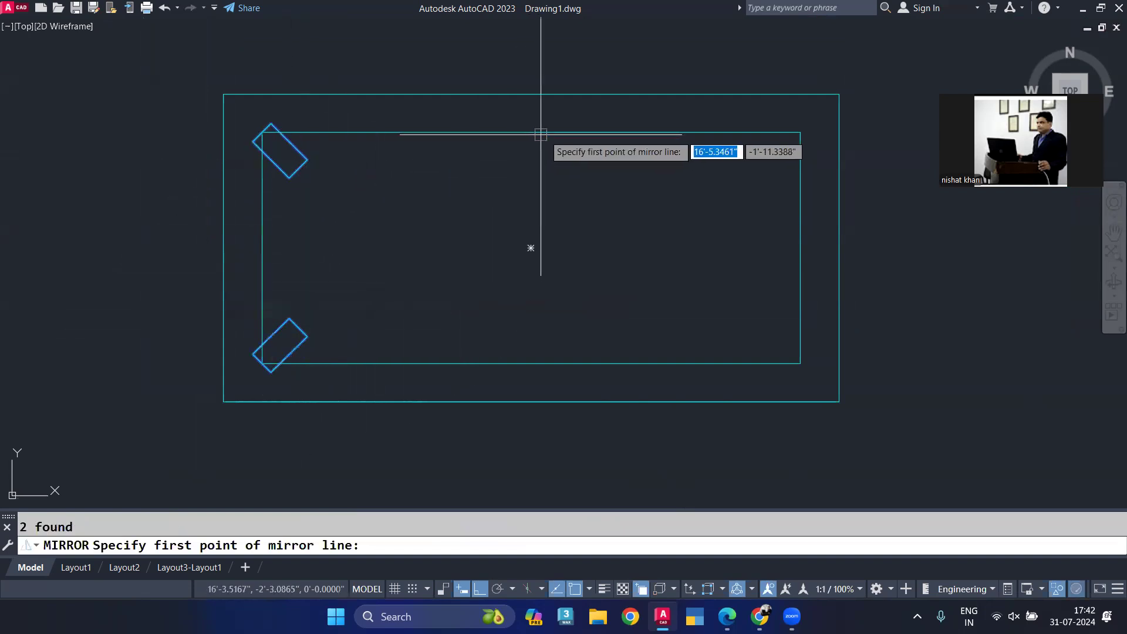
left_click(536, 136)
left_click(537, 222)
key("Return")
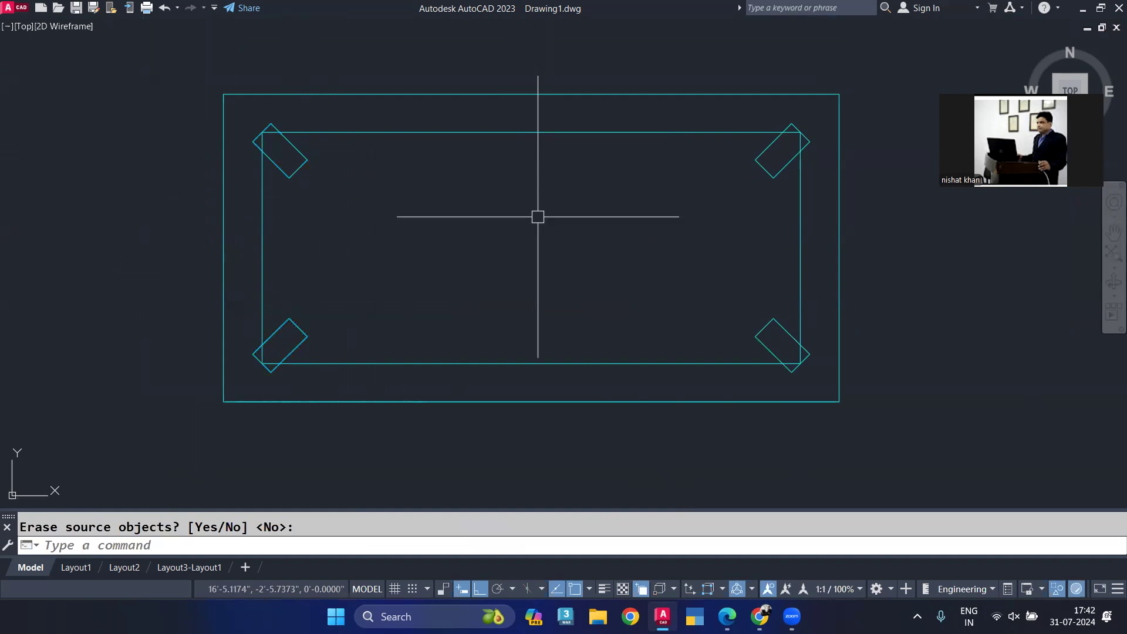
Step: Pan and zoom to study the reference table photo, then return beside the drawer unit
scroll(537, 216, "down", 2)
middle_click_drag(534, 234, 104, 262)
middle_click_drag(362, 284, 213, 280)
scroll(360, 289, "down", 4)
middle_click_drag(288, 329, 452, 329)
middle_click_drag(118, 312, 359, 329)
scroll(250, 249, "up", 5)
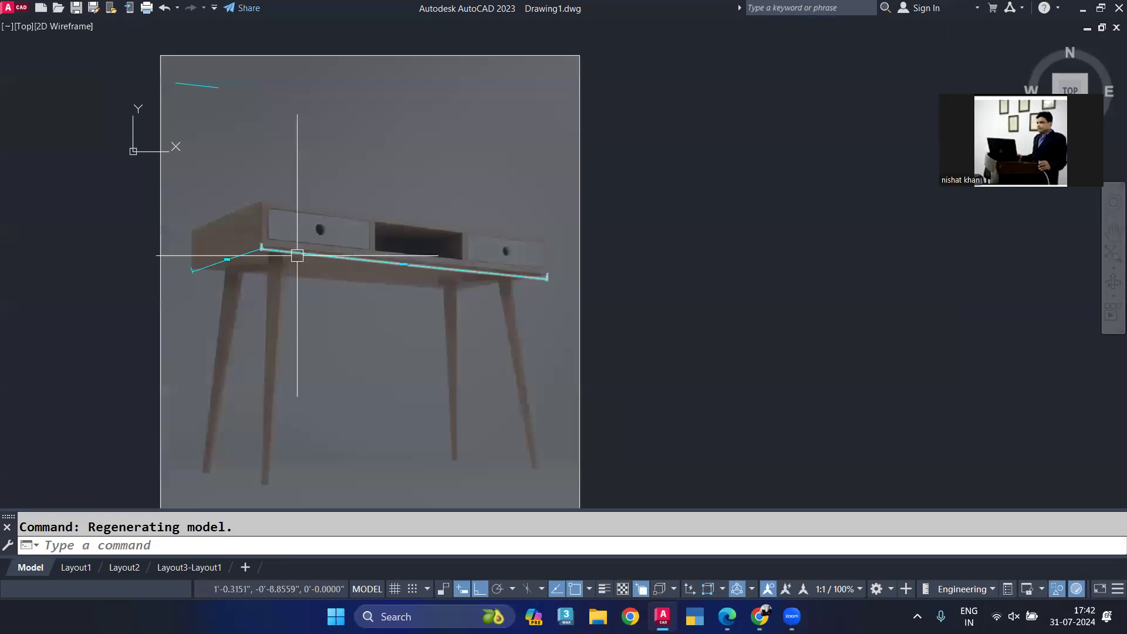
scroll(291, 263, "up", 4)
scroll(291, 263, "down", 4)
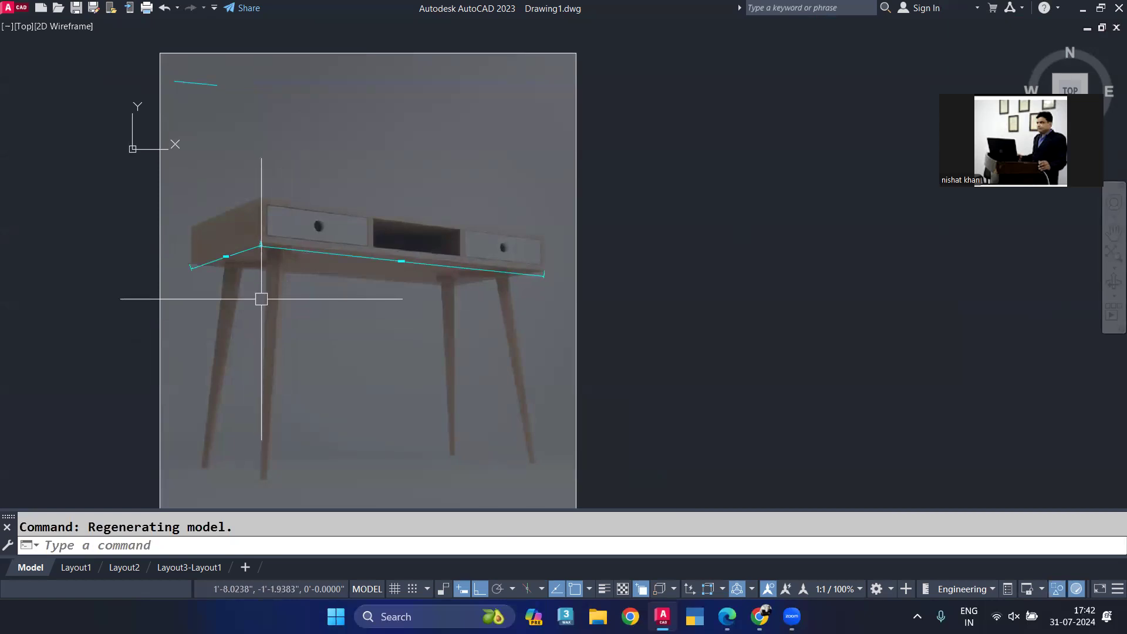
scroll(289, 254, "up", 1)
scroll(296, 258, "down", 2)
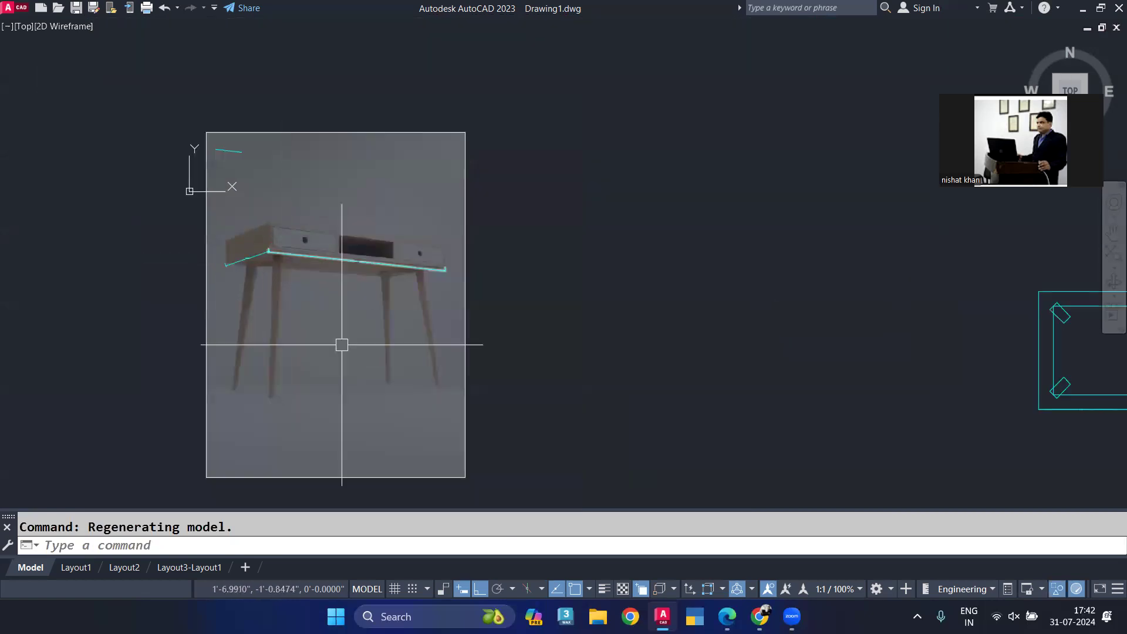
middle_click_drag(341, 344, 81, 323)
scroll(259, 298, "down", 2)
middle_click_drag(538, 364, 370, 361)
scroll(542, 302, "up", 1)
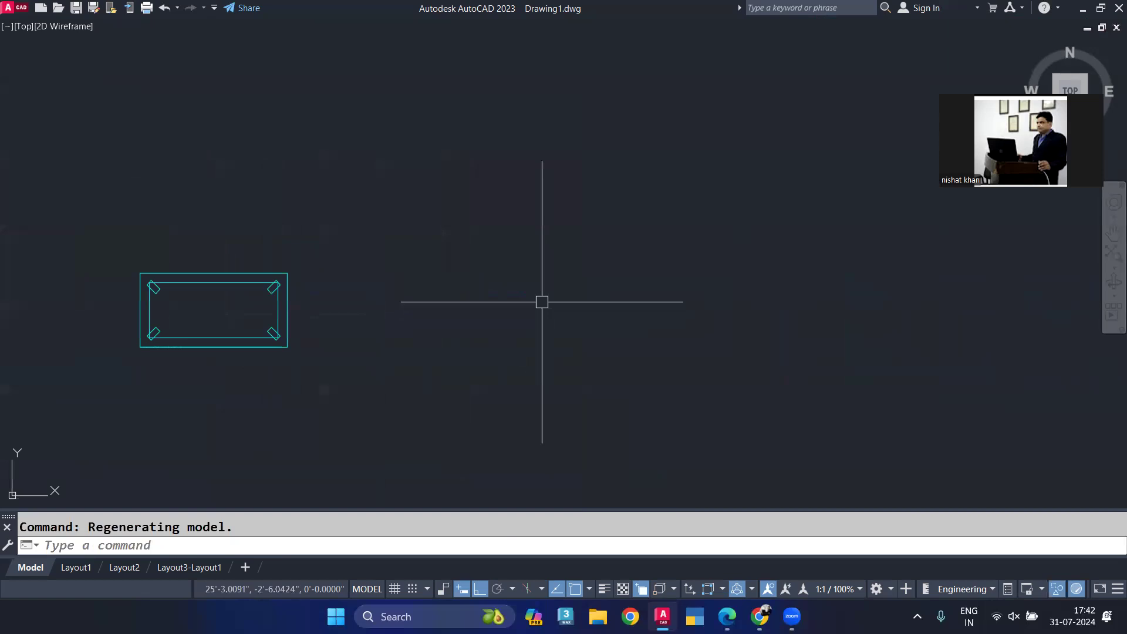
Step: Draw a 20-unit horizontal line to the right of the drawer unit
type("l")
key("Return")
left_click(494, 303)
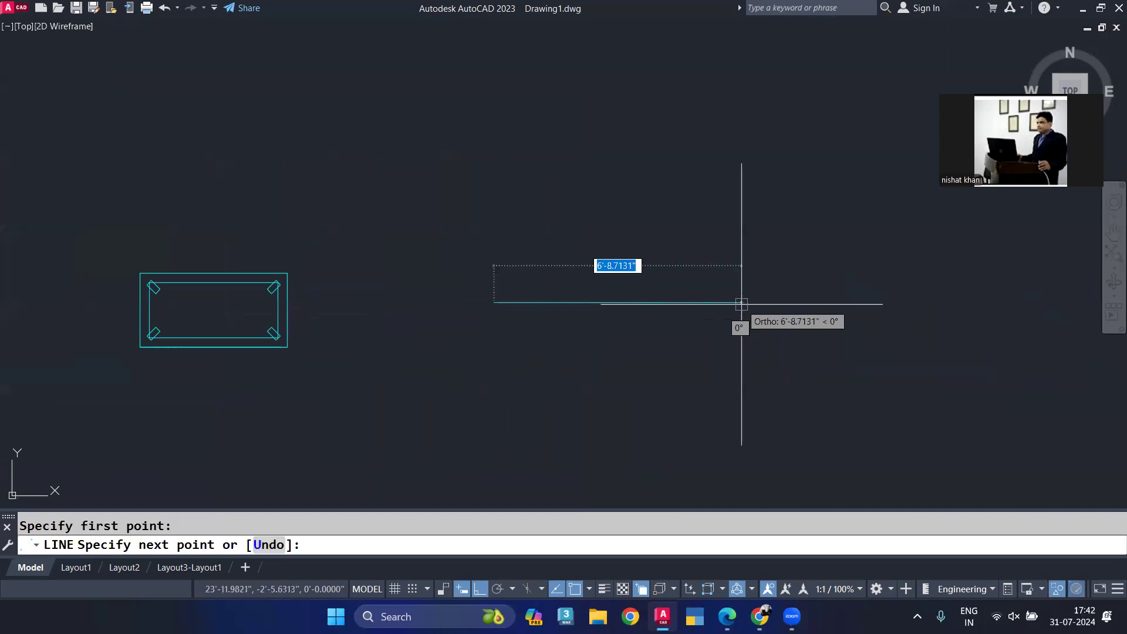
type("20")
key("Return")
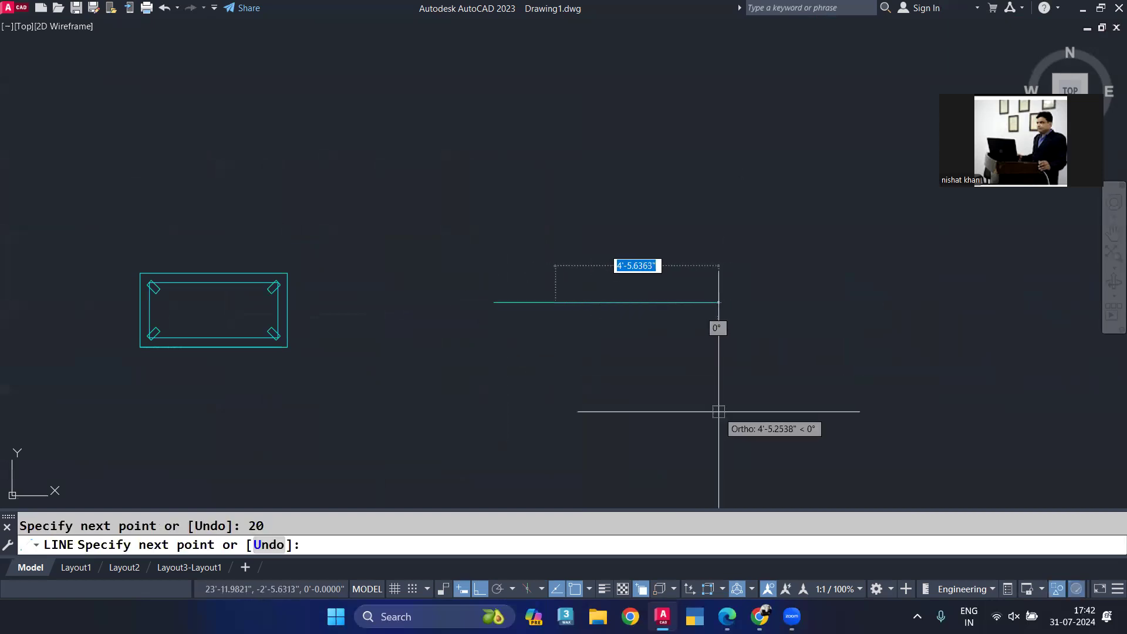
key("Escape")
scroll(486, 291, "up", 2)
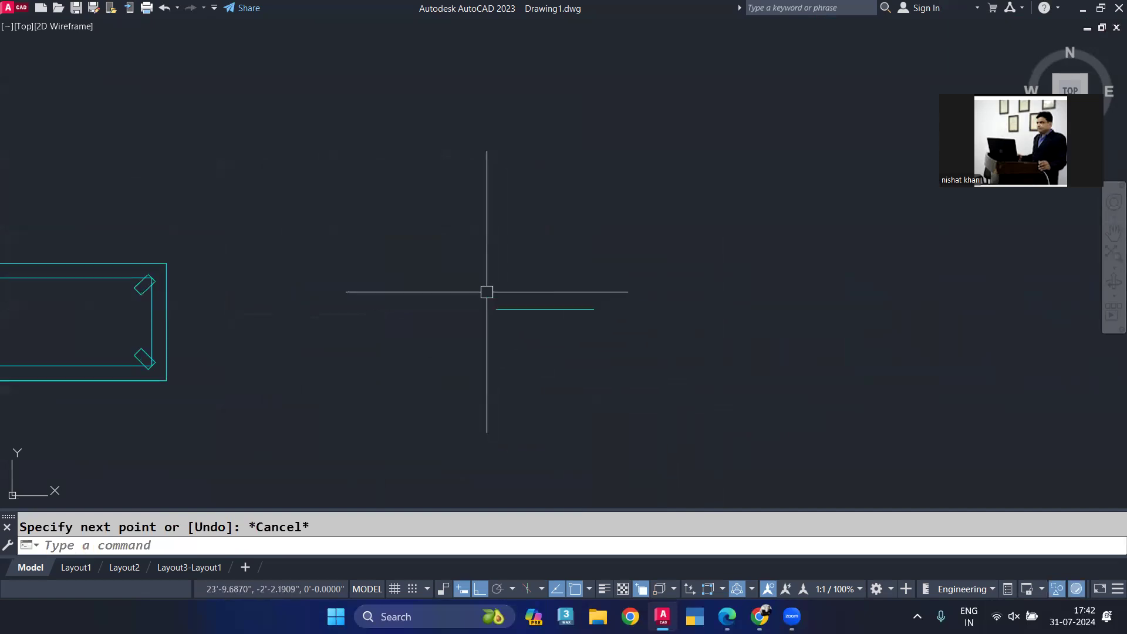
Step: Switch to the southwest isometric view with -VIEW
type("-v")
key("Return")
type("sw")
key("Return")
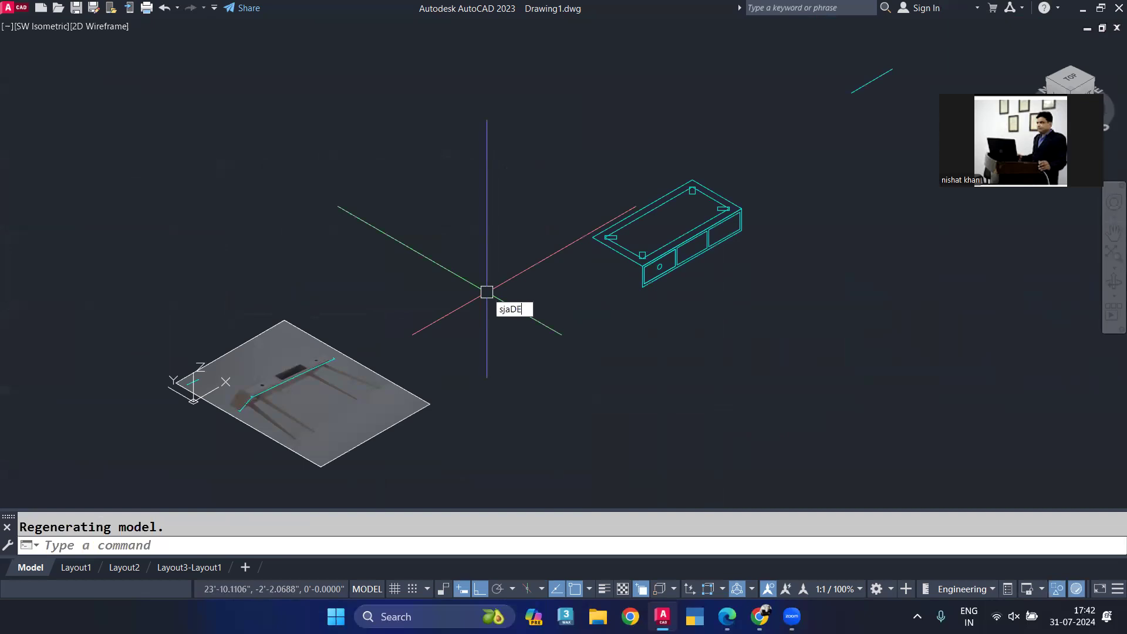
Step: Switch to flat shading with edges and unhide the three front blocks
key("Return")
key("Escape")
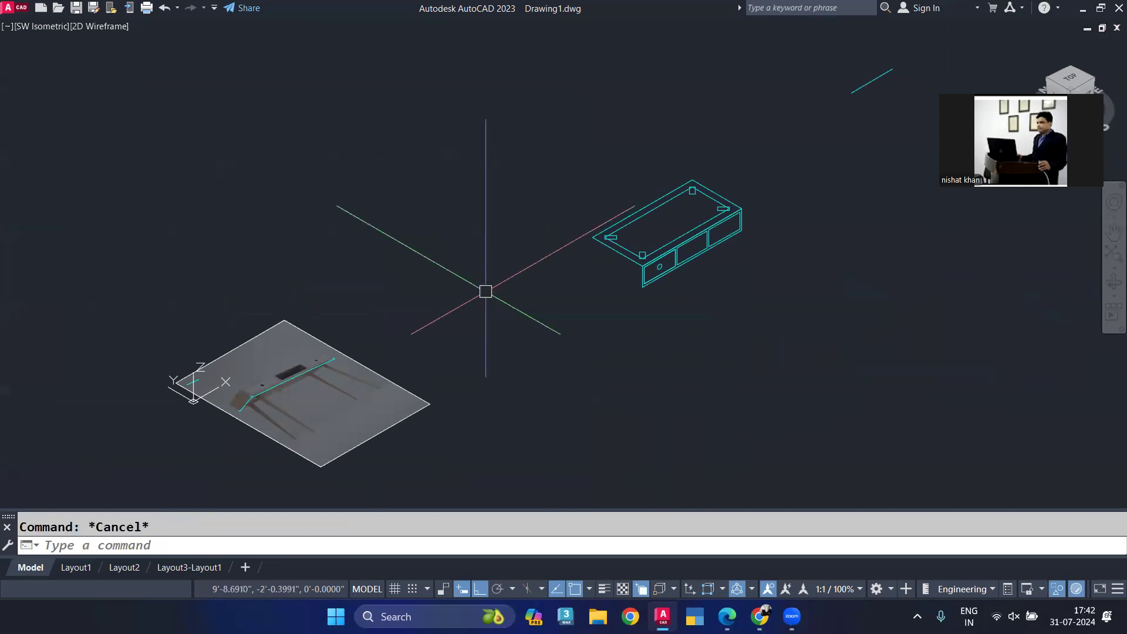
key("Return")
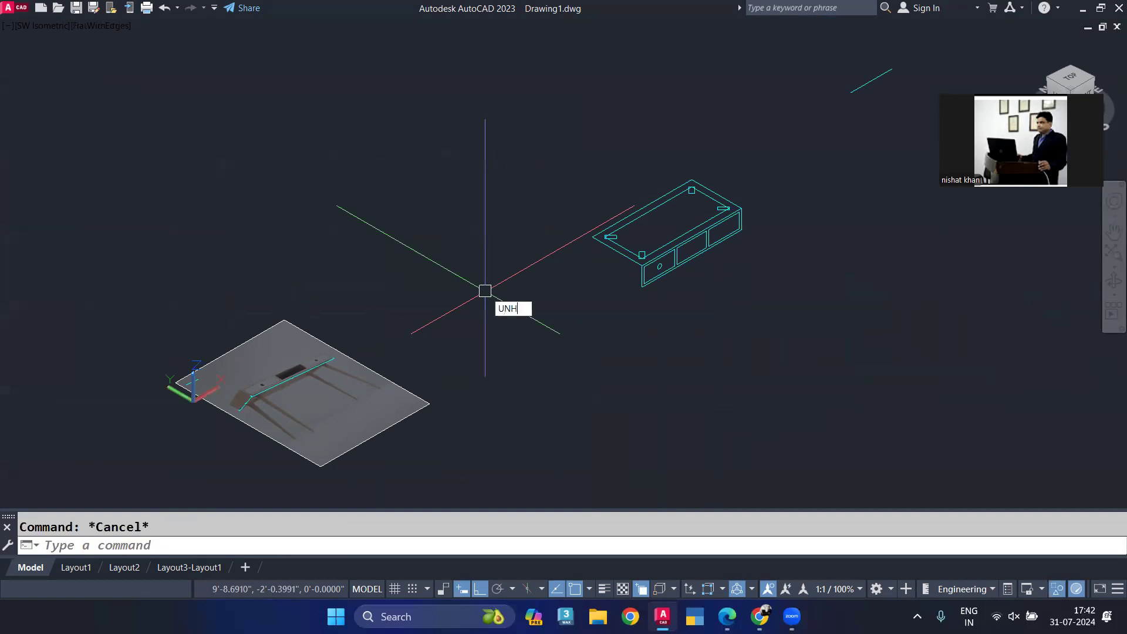
key("Return")
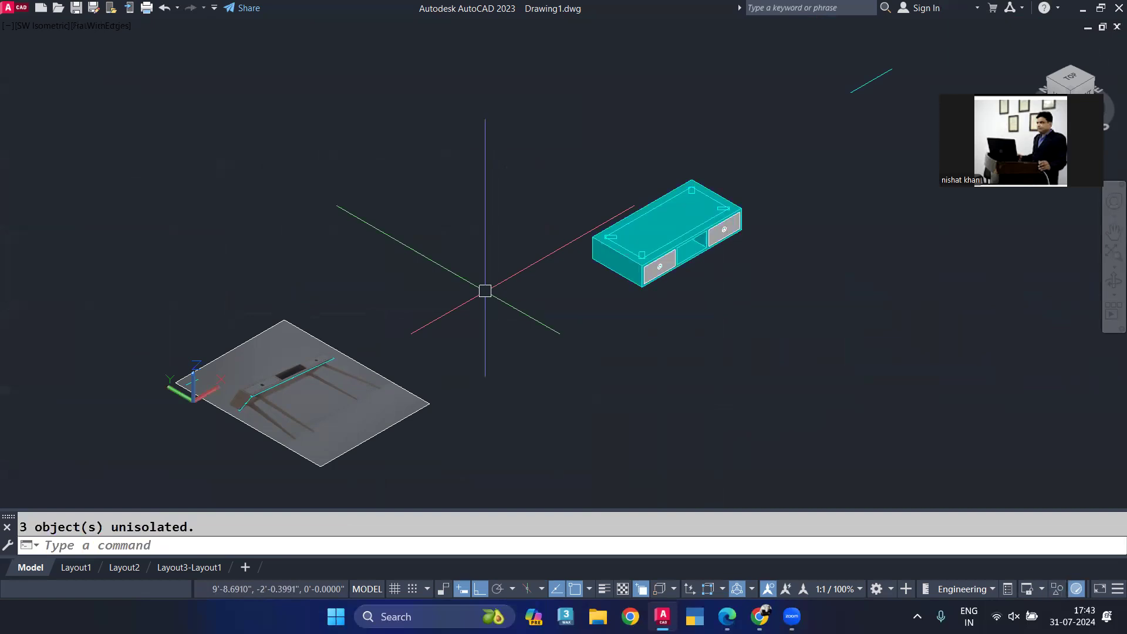
Step: Select the small corner rectangle outlines on the unit's top via selection cycling
scroll(728, 165, "up", 8)
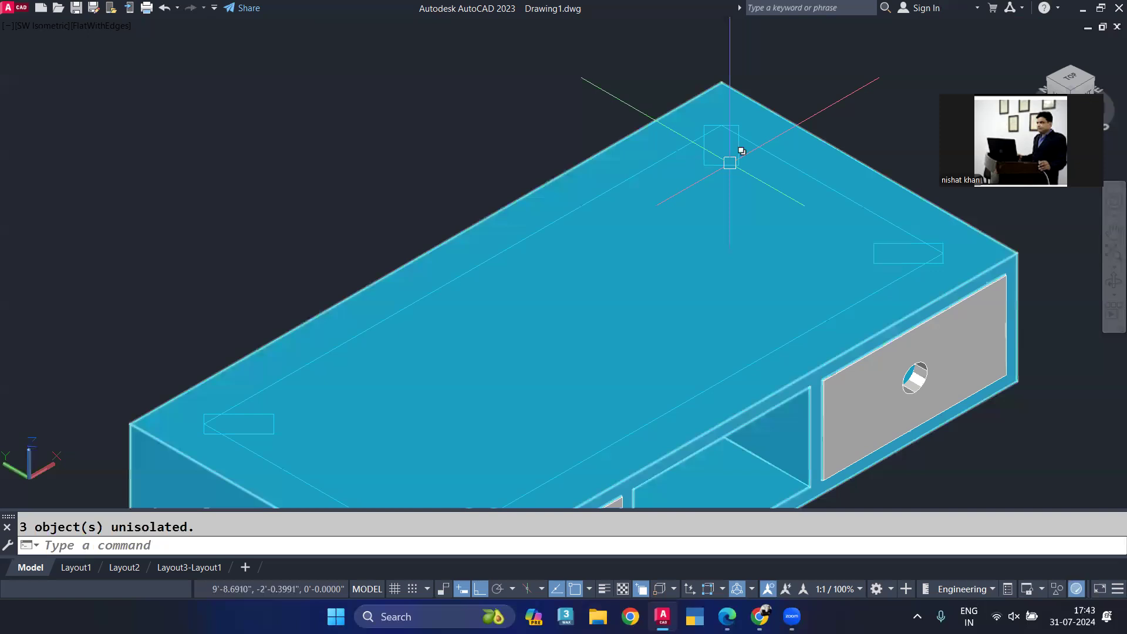
left_click(733, 164)
left_click(860, 226)
left_click(888, 257)
left_click(963, 312)
middle_click_drag(708, 359, 867, 236)
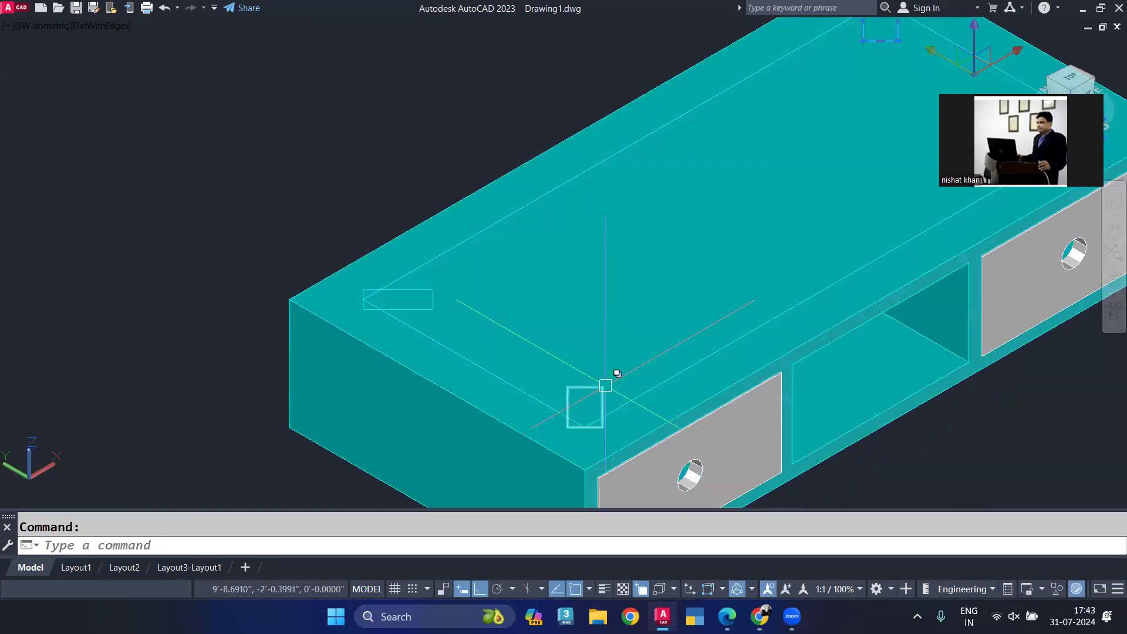
left_click(603, 405)
left_click(702, 446)
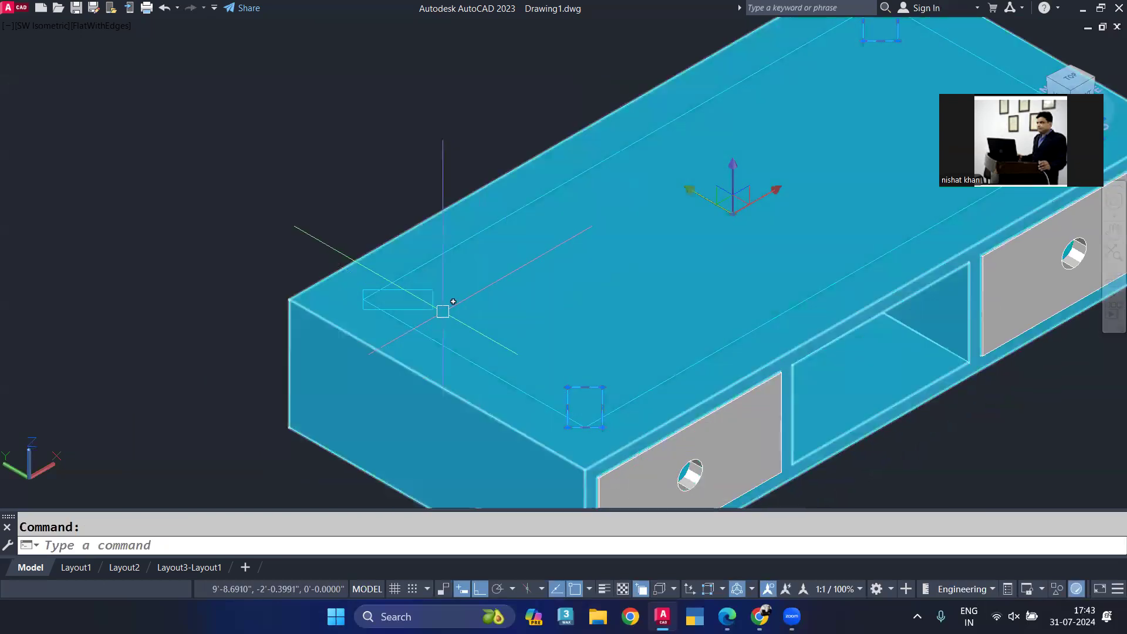
left_click(434, 299)
left_click(586, 365)
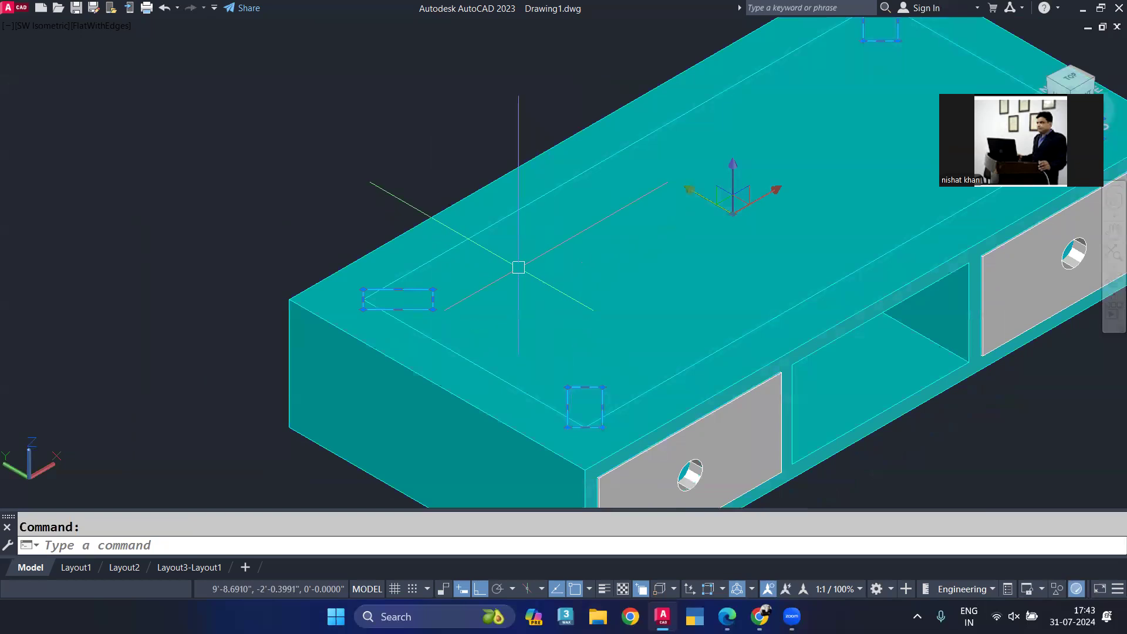
Step: Cancel a mistyped EXR command and reselect the small rectangle outline near the front edge
type("EXR")
key("Return")
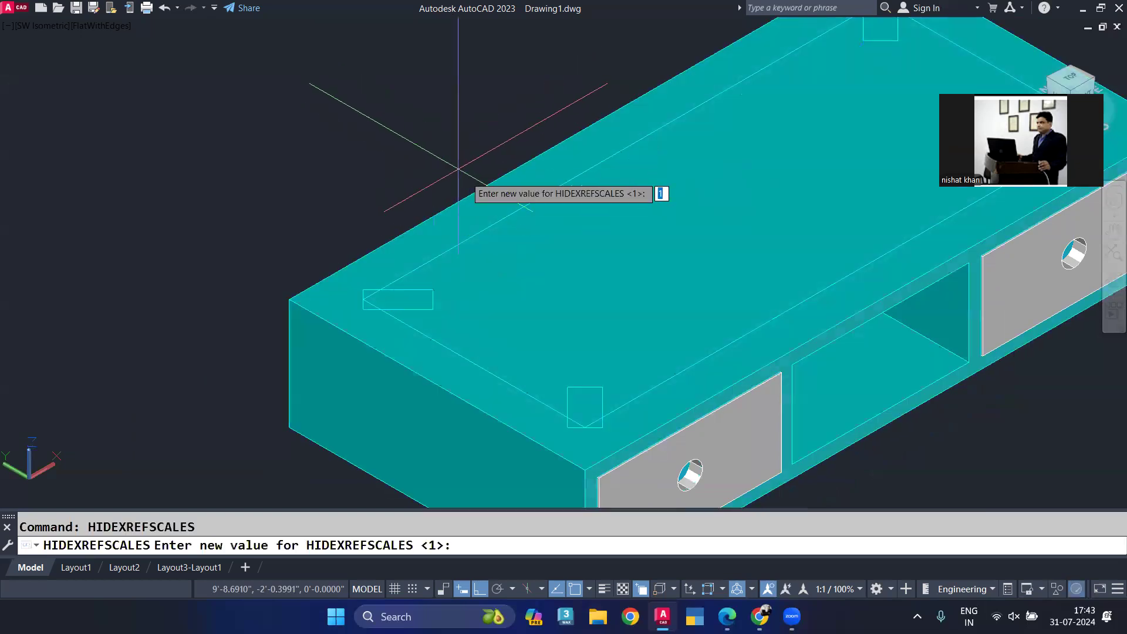
scroll(467, 246, "down", 6)
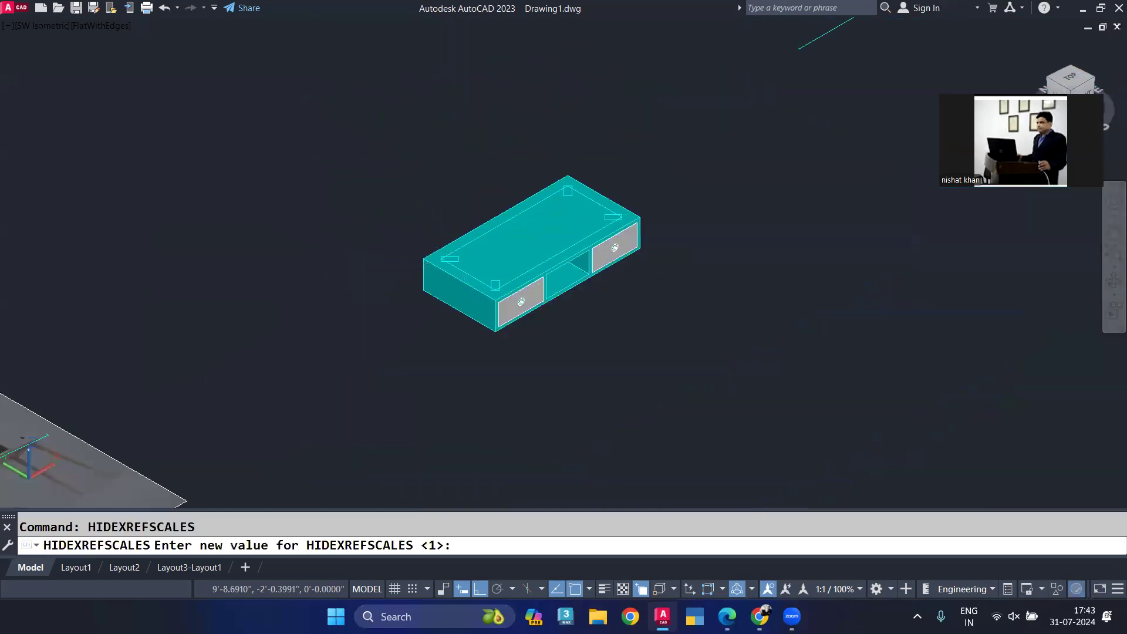
key("Escape")
scroll(456, 259, "up", 3)
scroll(456, 260, "up", 3)
left_click(448, 262)
left_click(592, 347)
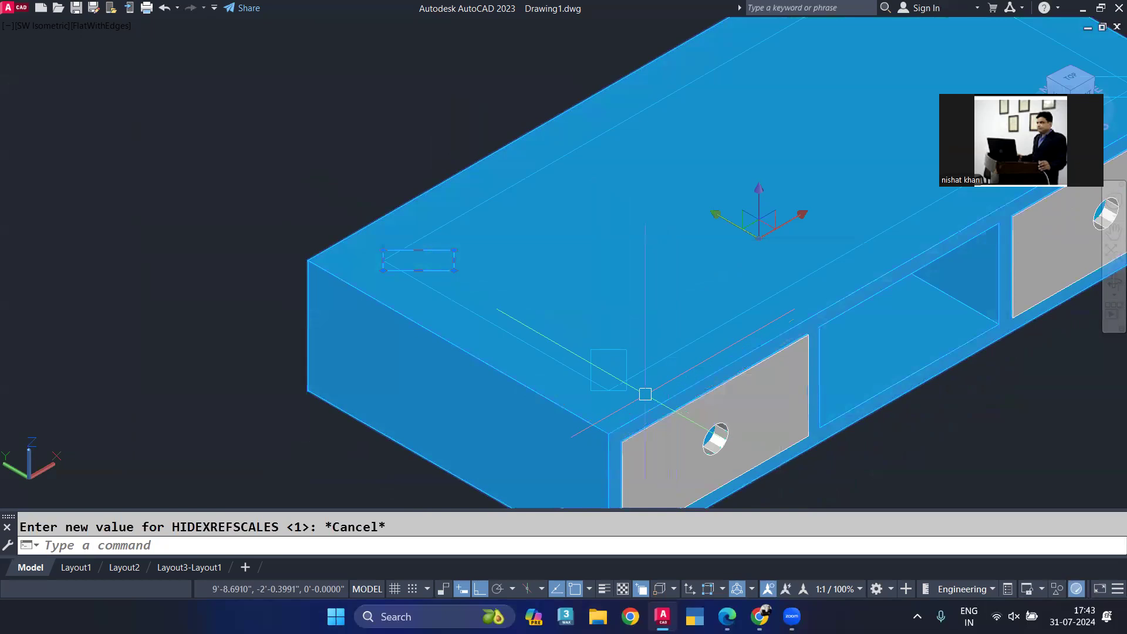
key("Escape")
left_click(610, 356)
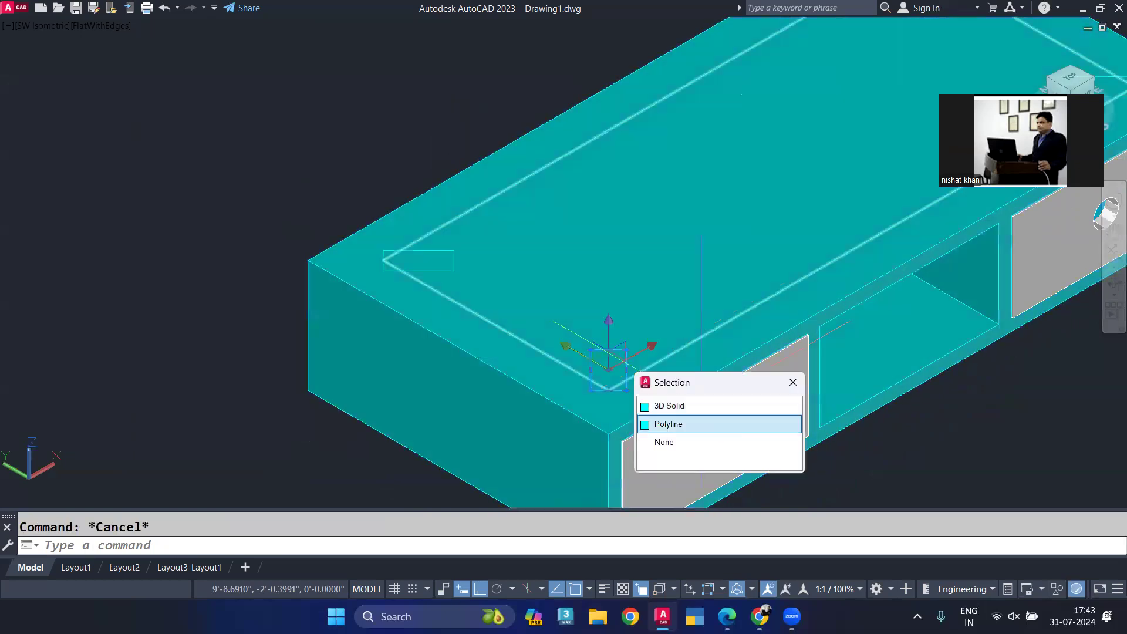
left_click(430, 269)
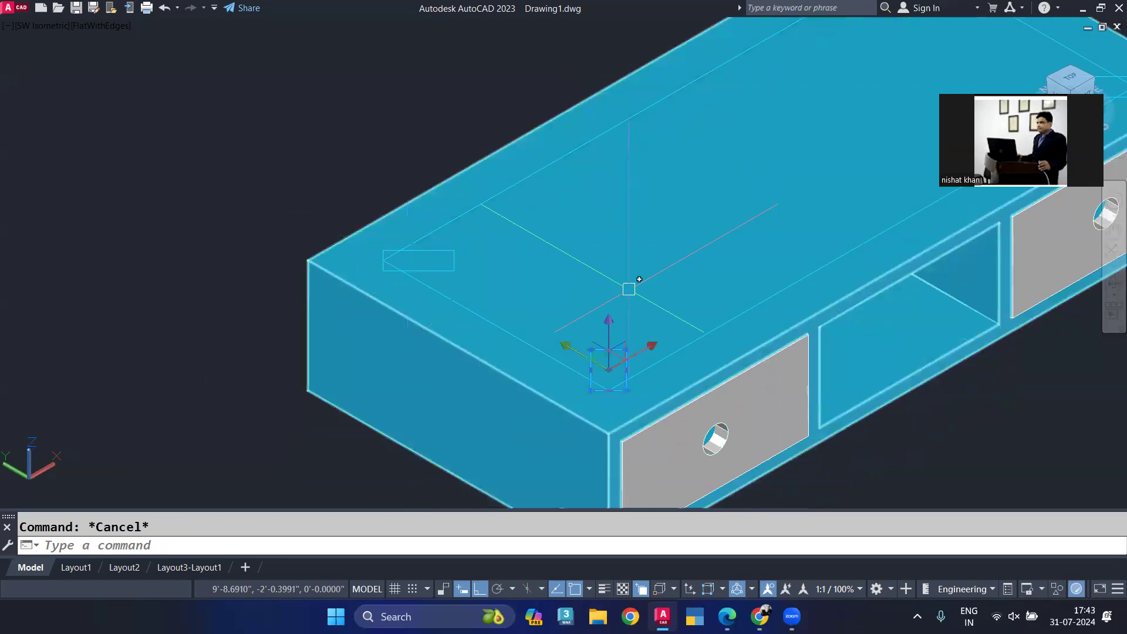
Step: Extrude the selected small rectangle 1 unit into a solid block
type("ext")
key("Return")
type("1")
key("Return")
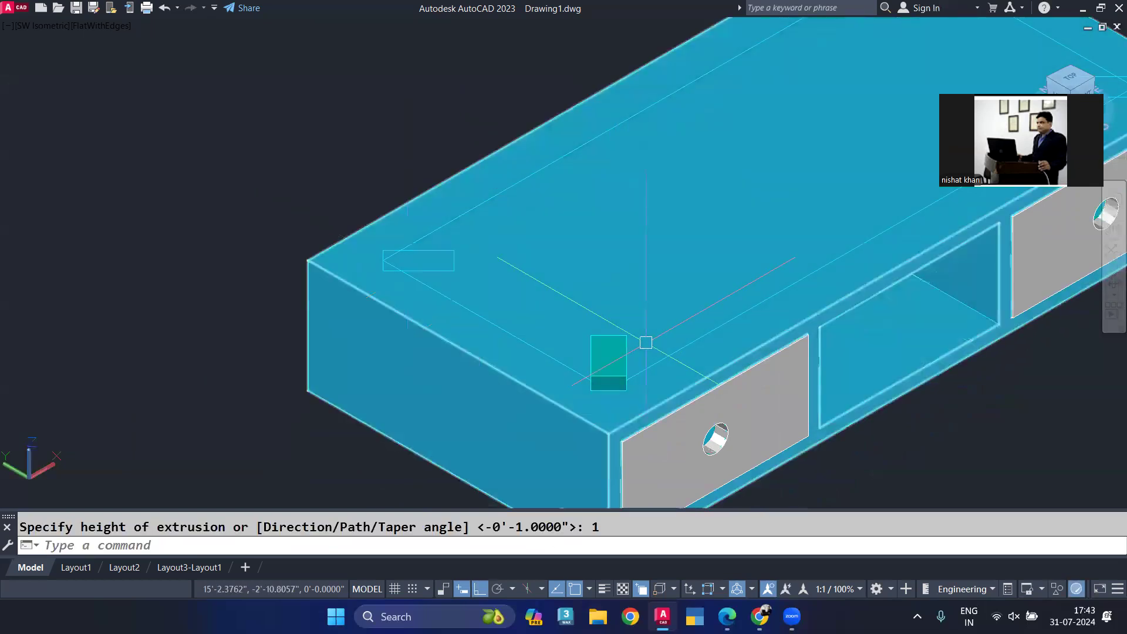
Step: Orbit and pan over to the separate 20-unit line and select it
middle_click_drag(628, 349, 270, 323, "shift")
scroll(596, 294, "down", 4)
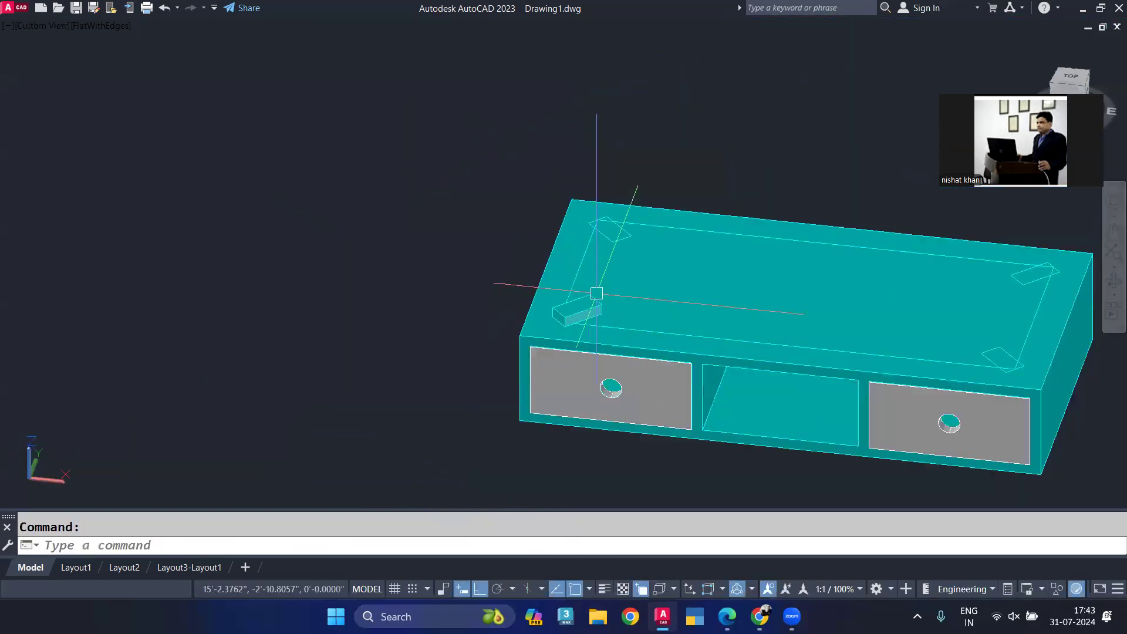
middle_click_drag(596, 294, 291, 294)
middle_click_drag(974, 367, 643, 367)
middle_click_drag(726, 354, 607, 360)
scroll(601, 335, "up", 2)
left_click(641, 304)
Step: Rotate the helper line 90° with 3DROTATE so it stands upright beside the reference photo
type("3D")
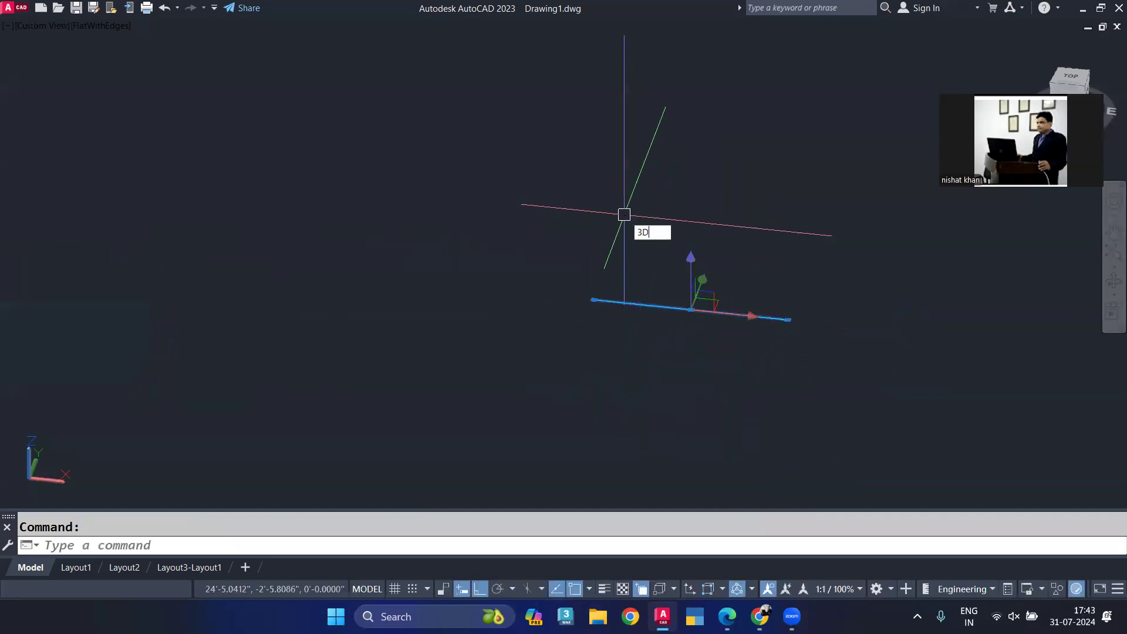
type("ROTATE")
key("Return")
left_click(690, 271)
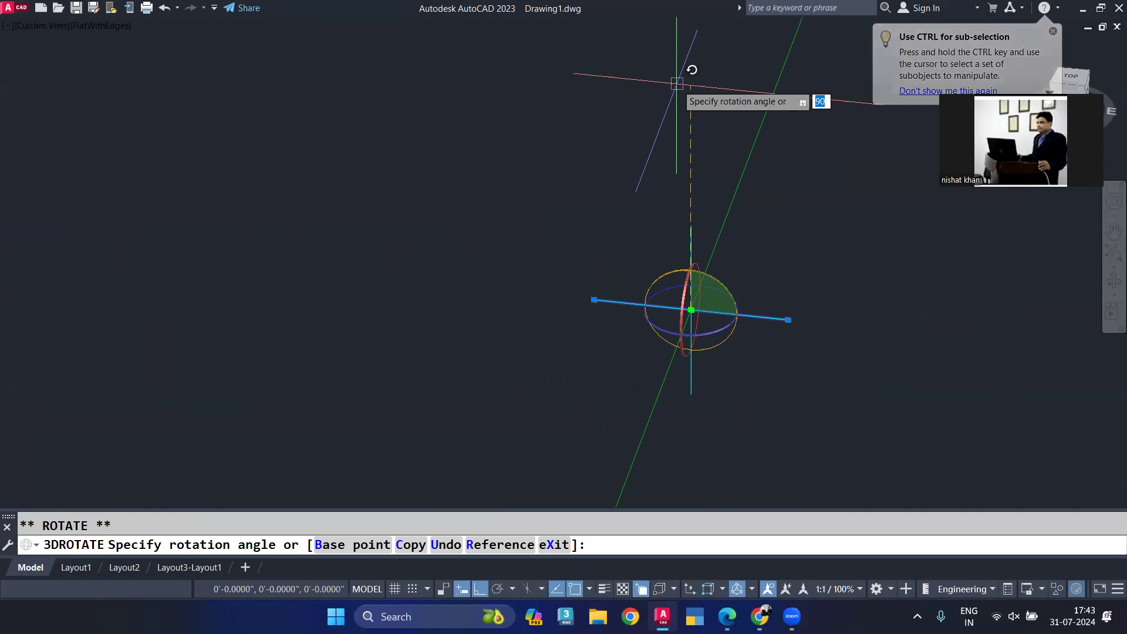
type("9")
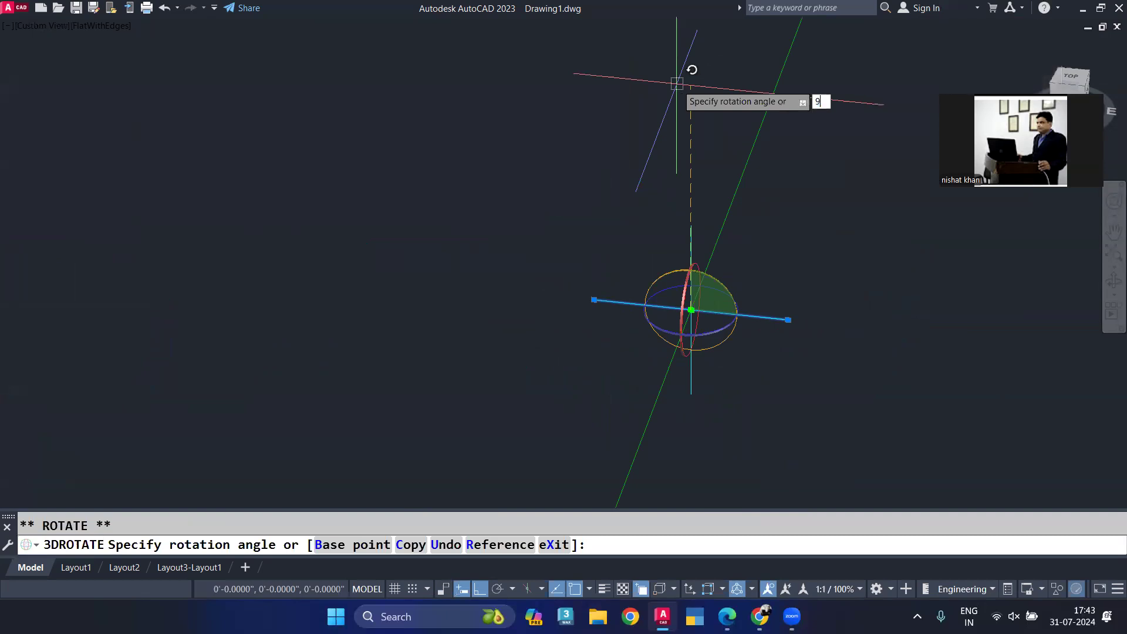
type("0")
key("Return")
key("Escape")
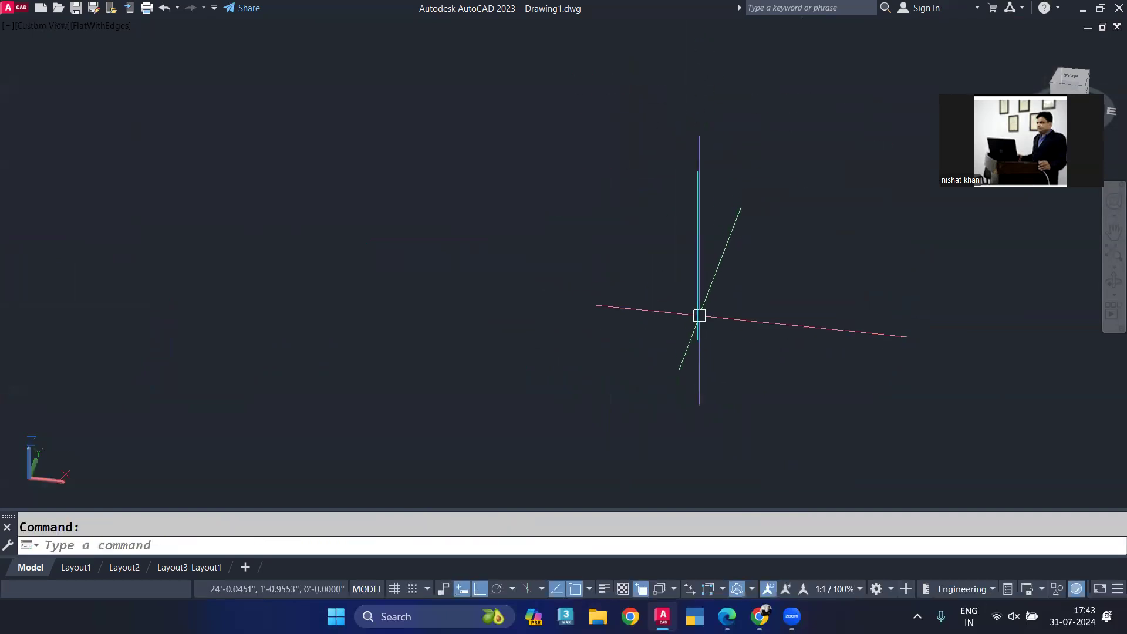
scroll(688, 333, "down", 6)
middle_click_drag(410, 347, 803, 348)
scroll(352, 270, "up", 7)
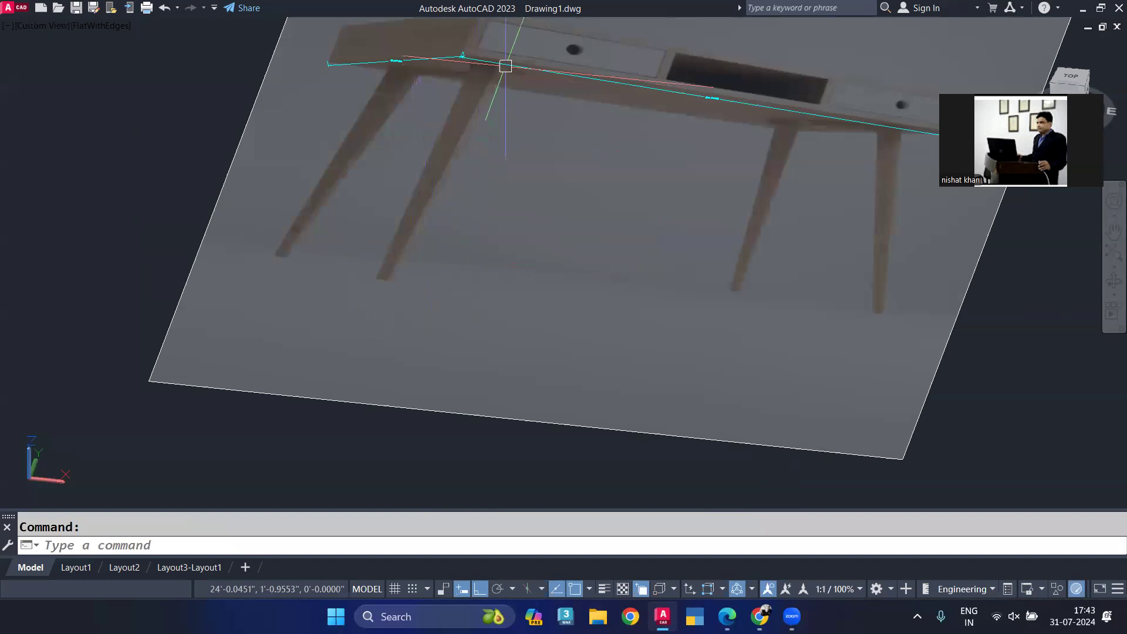
Step: Draw a 2 by 1 rectangle beside the drawer unit
scroll(496, 79, "down", 6)
middle_click_drag(732, 208, 577, 226)
key("Escape")
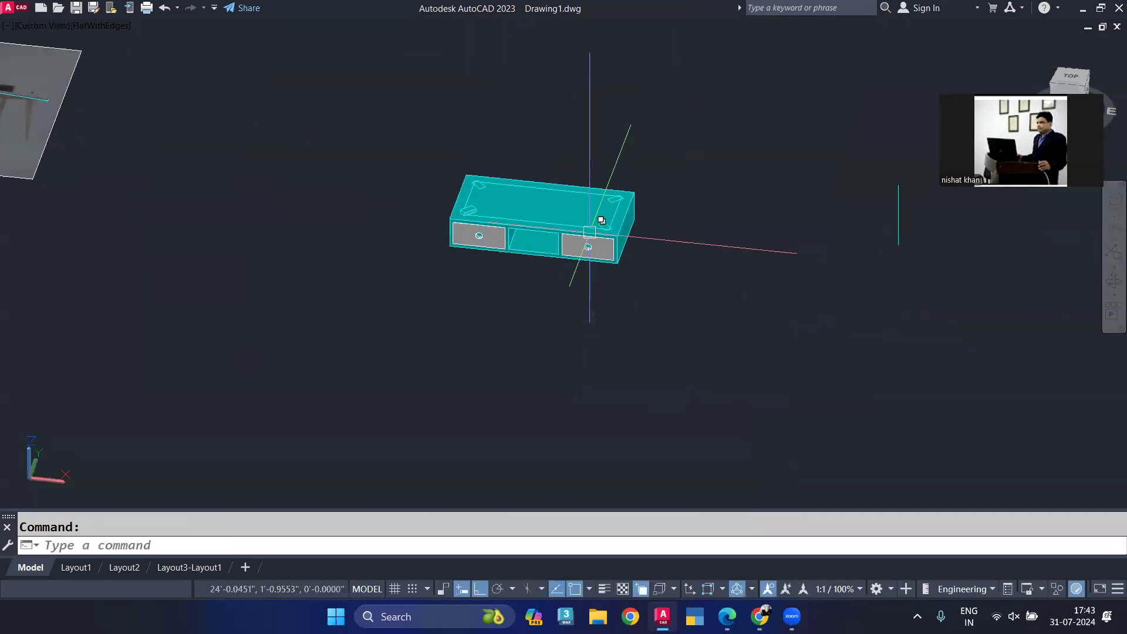
scroll(622, 229, "up", 8)
scroll(594, 312, "down", 3)
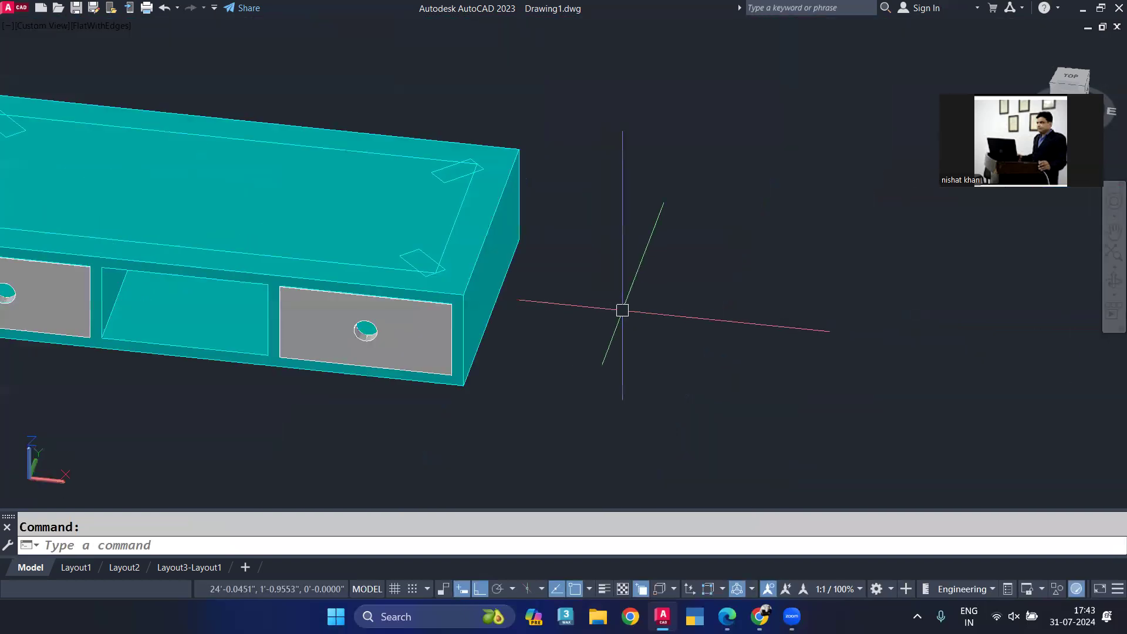
type("C")
key("Return")
left_click(703, 340)
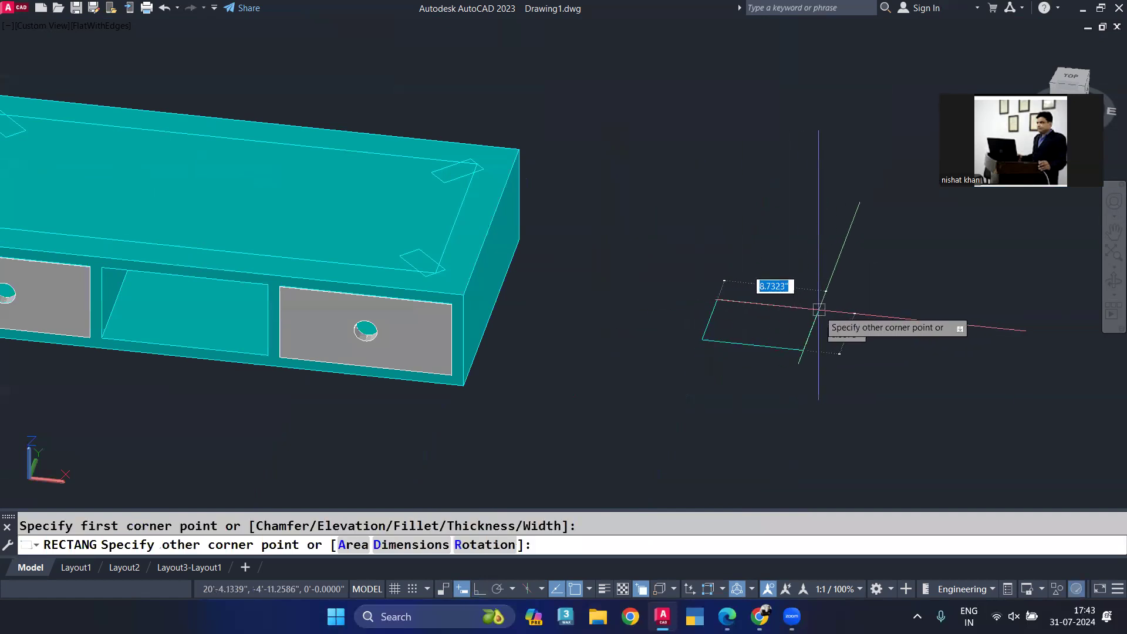
type("D")
key("Return")
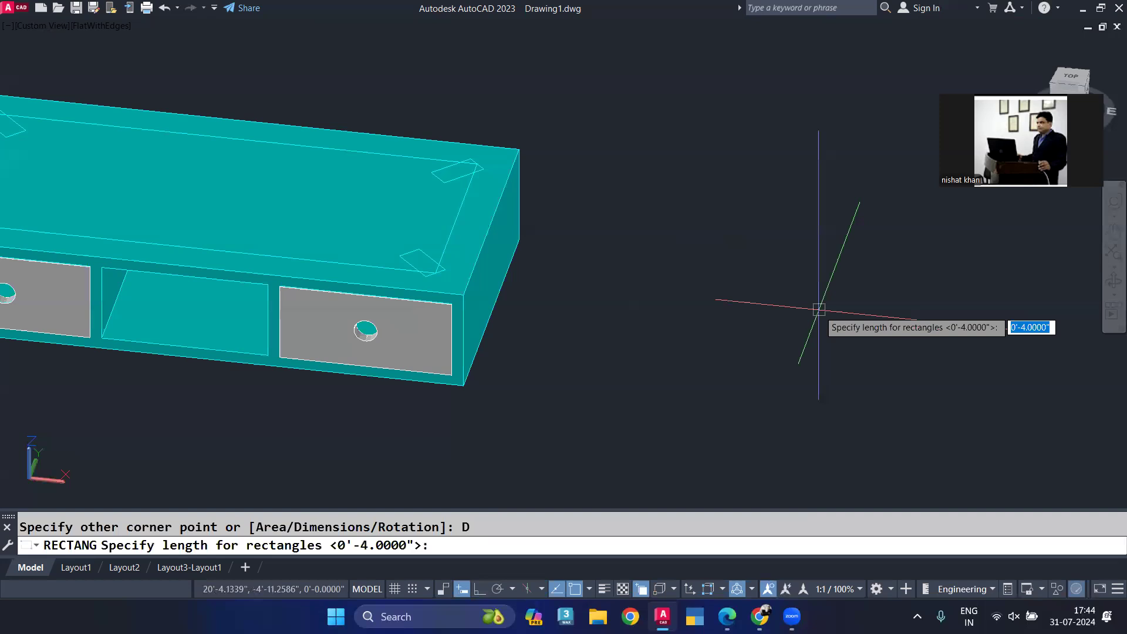
type("2")
key("Return")
type("1")
key("Return")
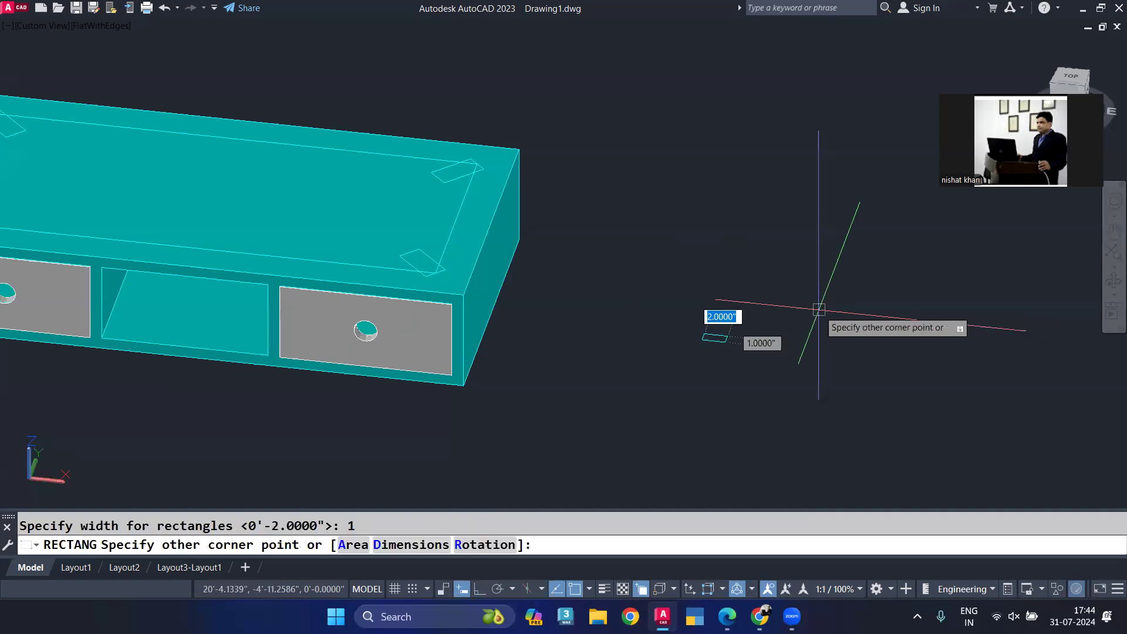
left_click(737, 334)
Step: Copy the small rectangle from its centre to the end of the upright helper line
middle_click_drag(692, 355, 533, 353)
scroll(546, 358, "down", 3)
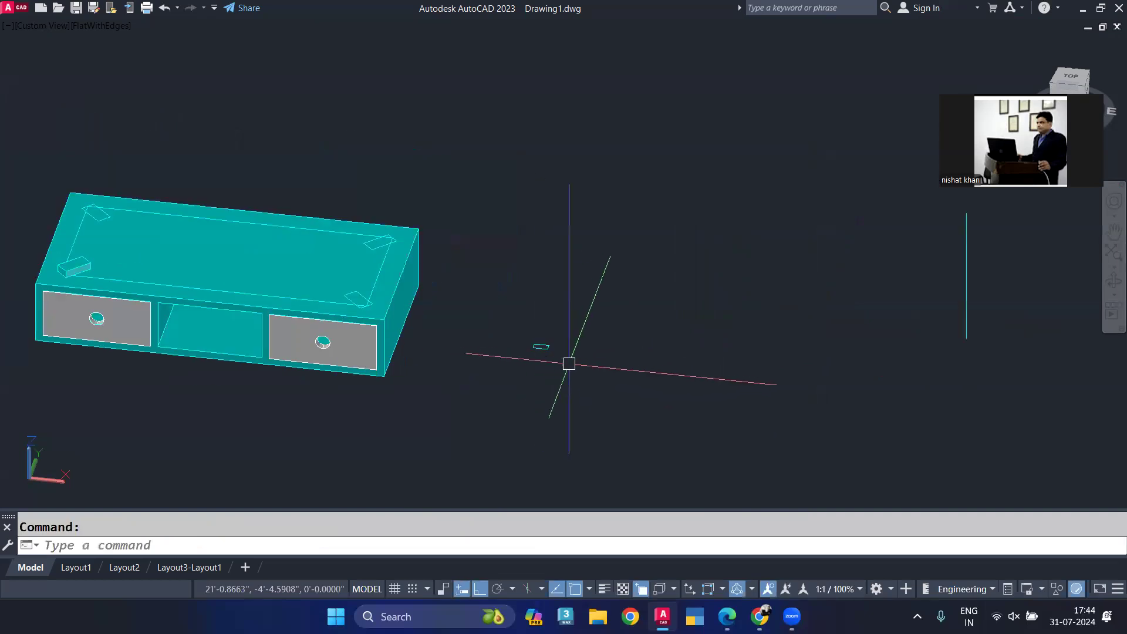
scroll(510, 367, "up", 4)
left_click(454, 340)
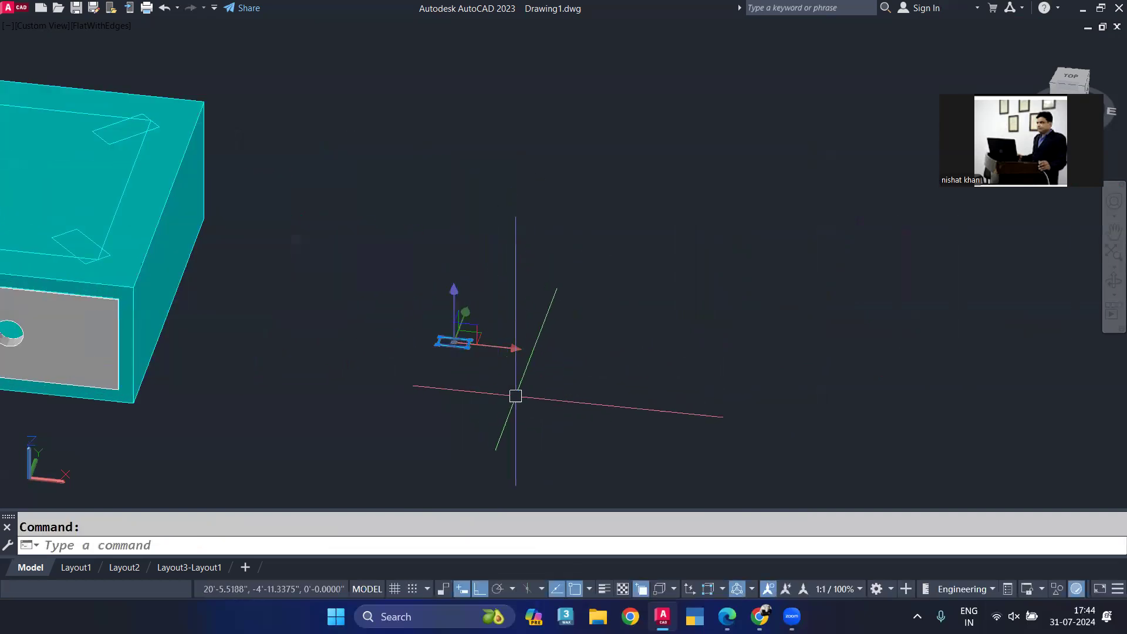
type("co")
key("Return")
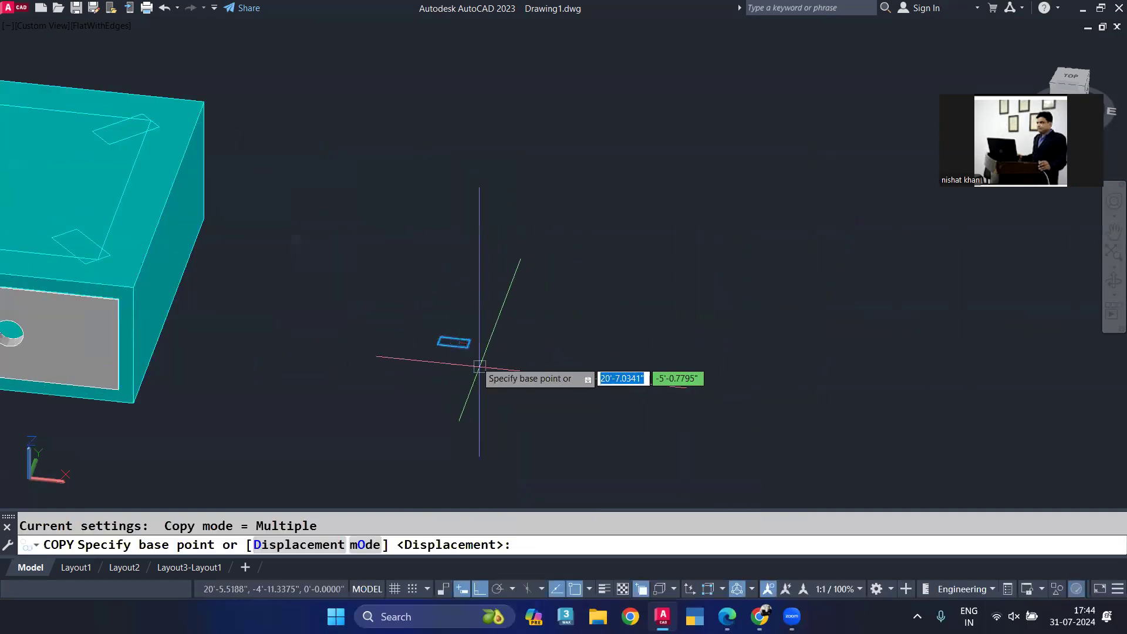
scroll(443, 332, "up", 3)
left_click(442, 335)
scroll(477, 330, "down", 5)
middle_click_drag(634, 322, 355, 418)
scroll(614, 289, "up", 3)
left_click(634, 292)
scroll(633, 377, "up", 5)
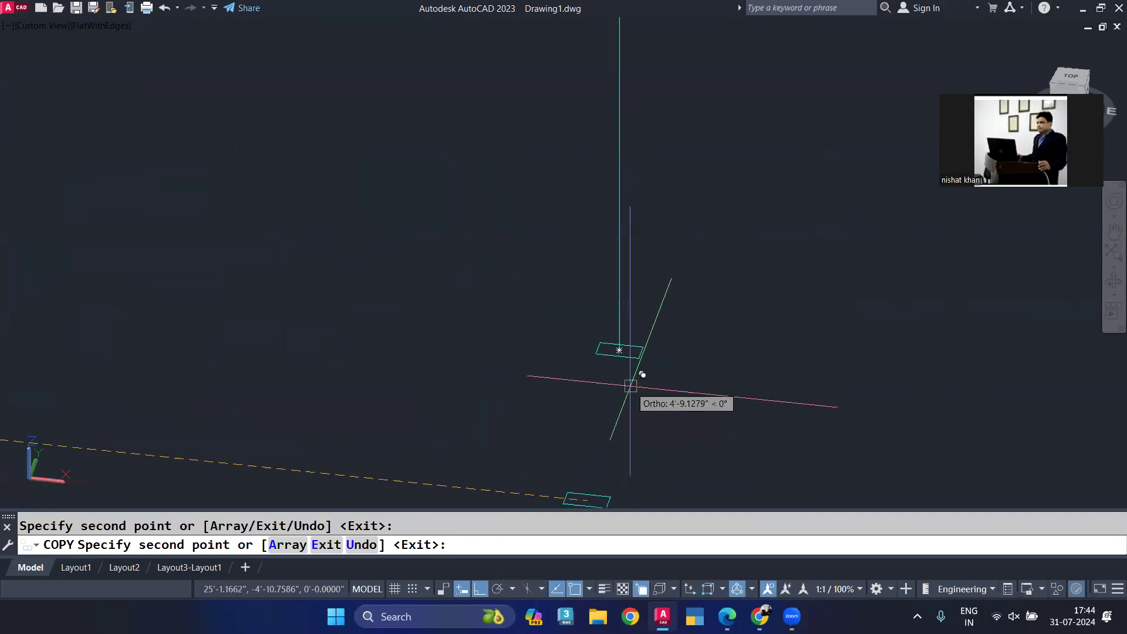
key("Escape")
Step: Explode the copied rectangle and offset its left edge line
scroll(604, 352, "up", 3)
left_click(598, 341)
type("x")
key("Return")
scroll(573, 338, "up", 3)
left_click(577, 335)
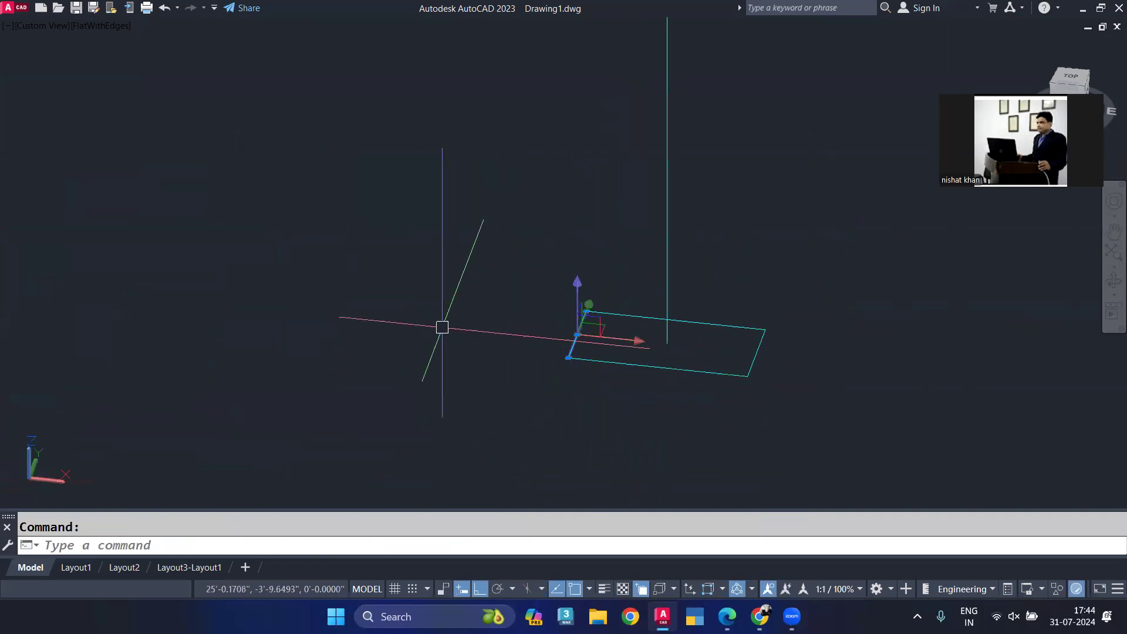
type("o")
key("Return")
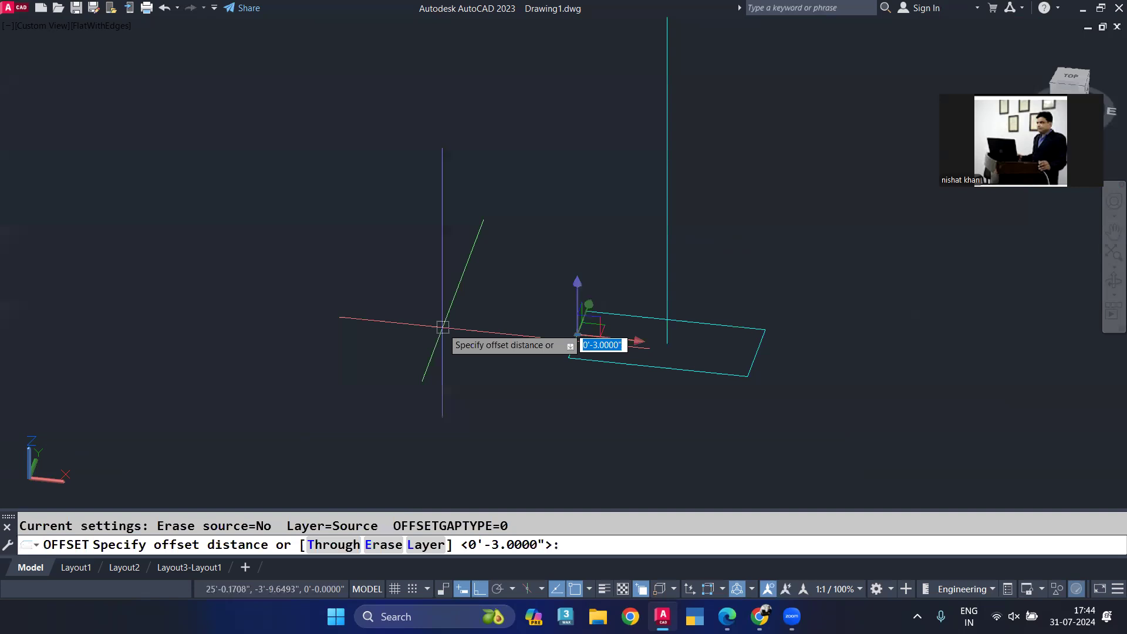
Step: Offset two edges of the base rectangle 0.5 inward
type(".5")
key("Return")
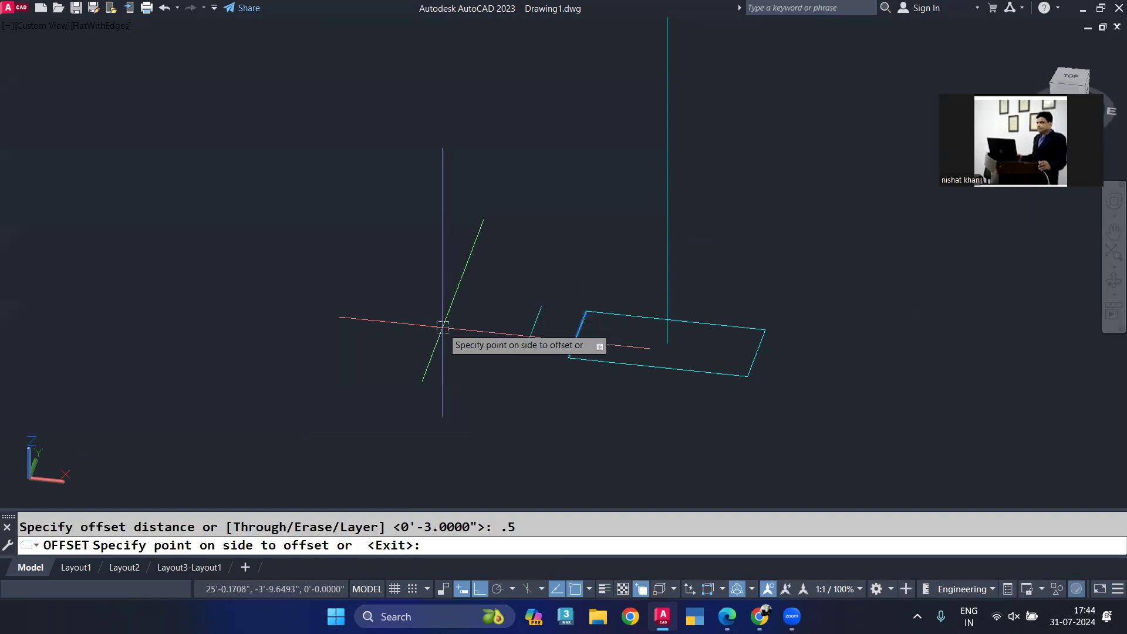
left_click(631, 349)
left_click(692, 350)
left_click(754, 354)
left_click(686, 347)
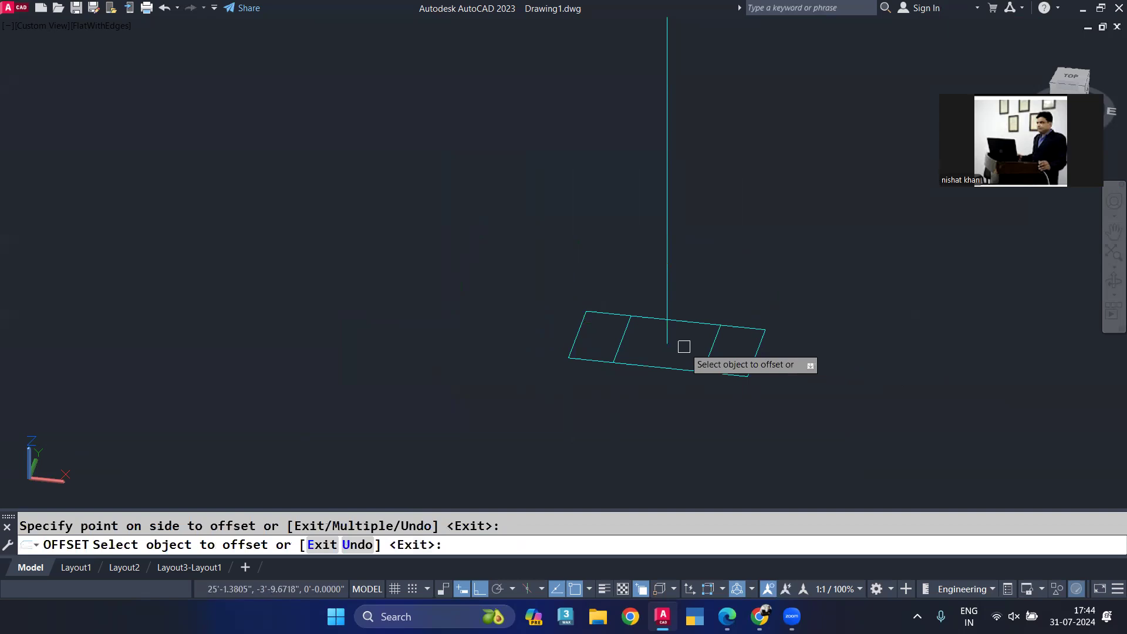
key("Escape")
Step: Trim the excess line segments to leave the inset base outline
key("Return")
left_click(617, 313)
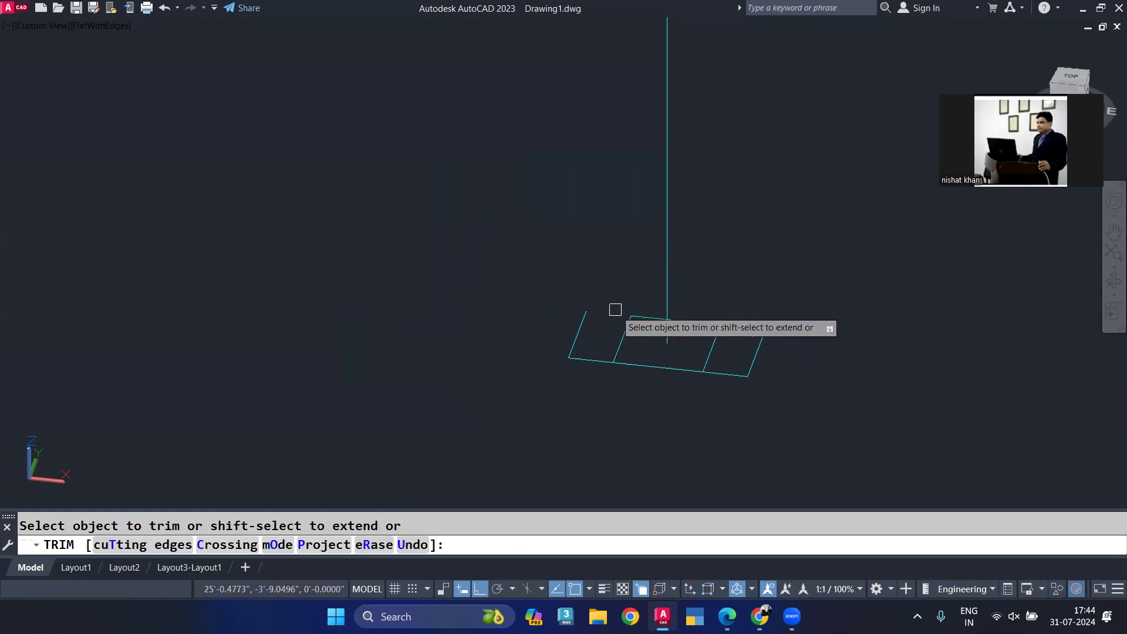
left_click(572, 347)
left_click(574, 362)
left_click(740, 370)
left_click(747, 365)
left_click(744, 327)
key("Escape")
scroll(744, 311, "down", 3)
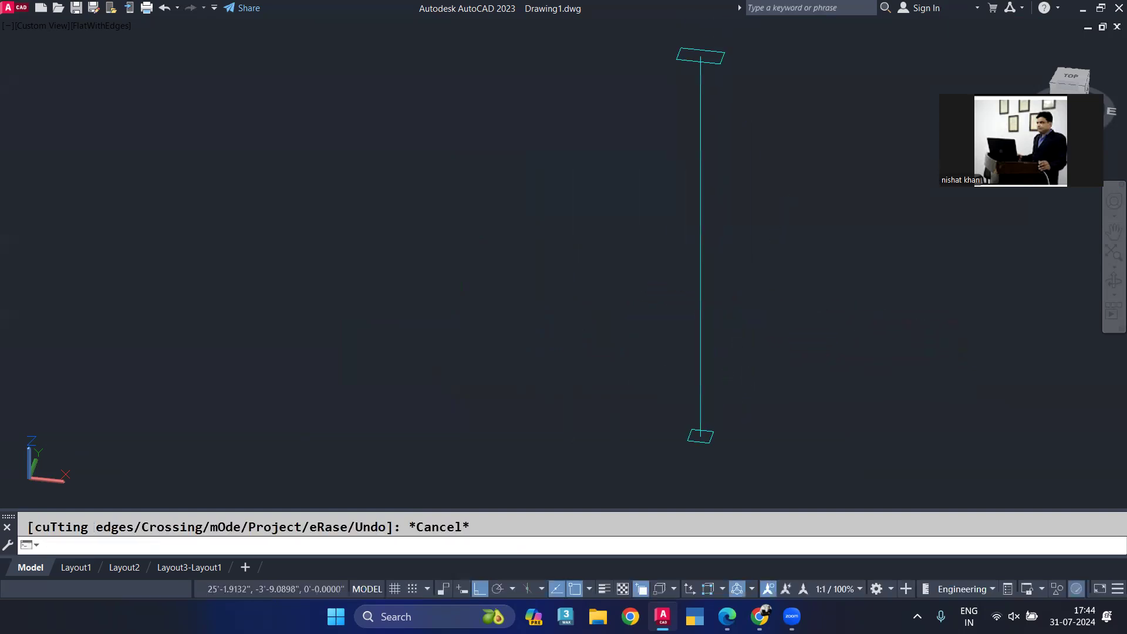
Step: Abandon a first loft attempt and join the base outline's four lines into one polyline
middle_click_drag(732, 332, 706, 385)
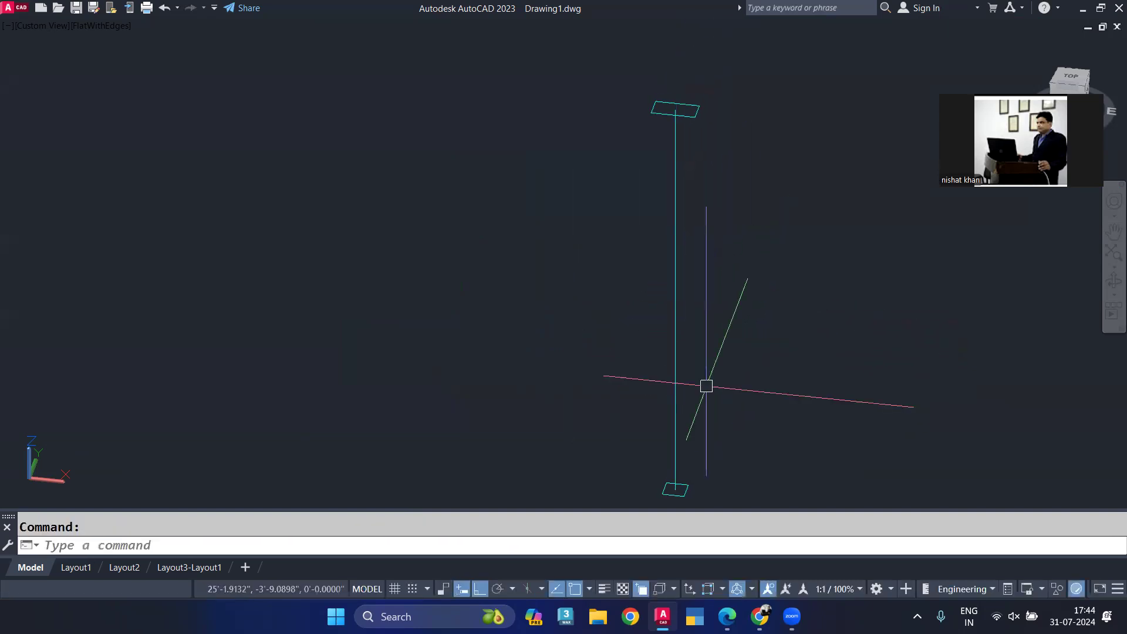
type("FT")
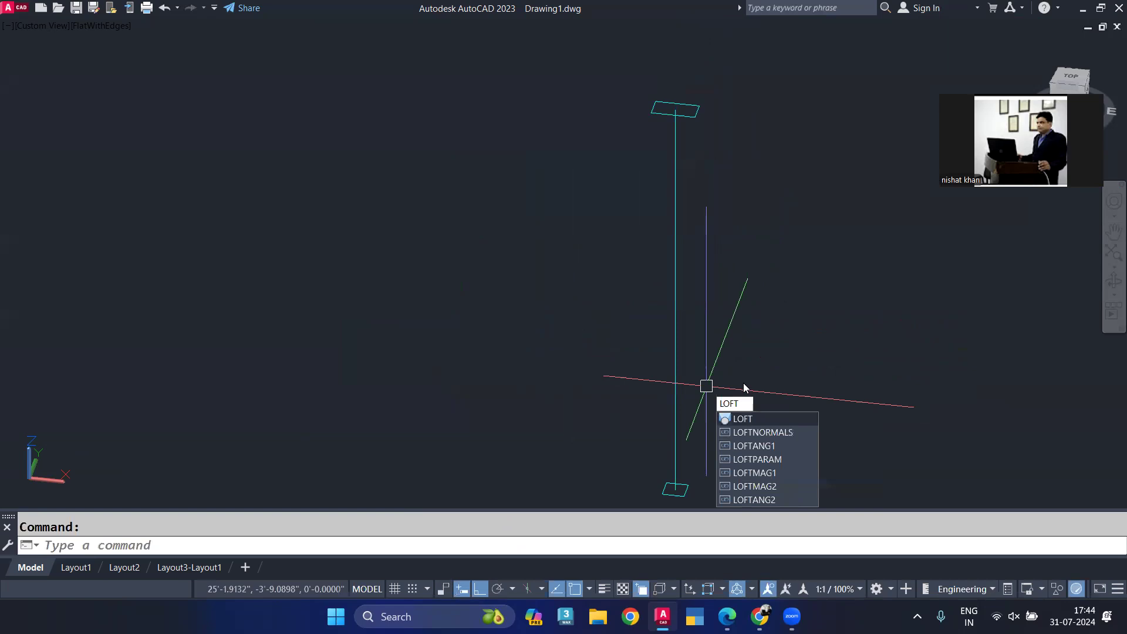
key("Return")
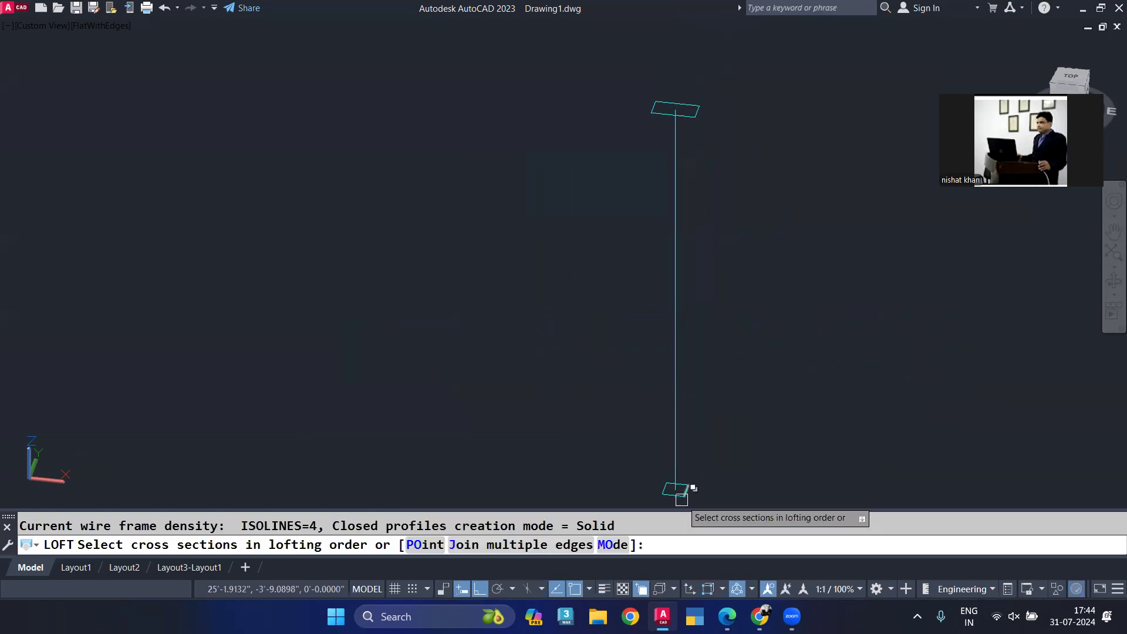
left_click(680, 499)
left_click(744, 528)
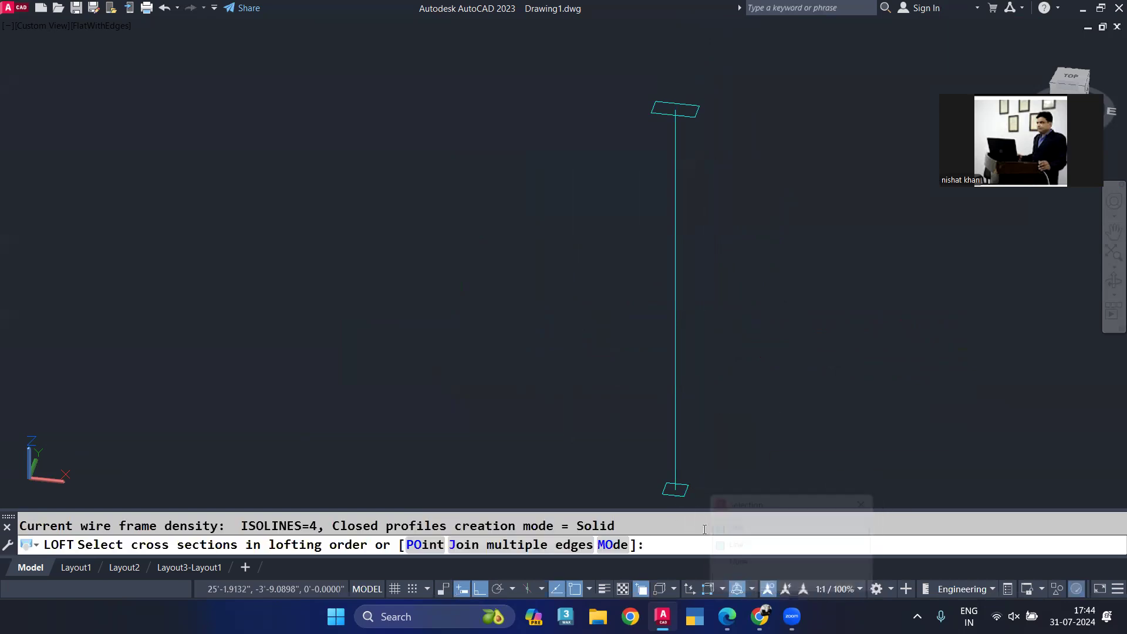
middle_click_drag(740, 479, 739, 368)
key("Escape")
key("Escape")
left_click(579, 295)
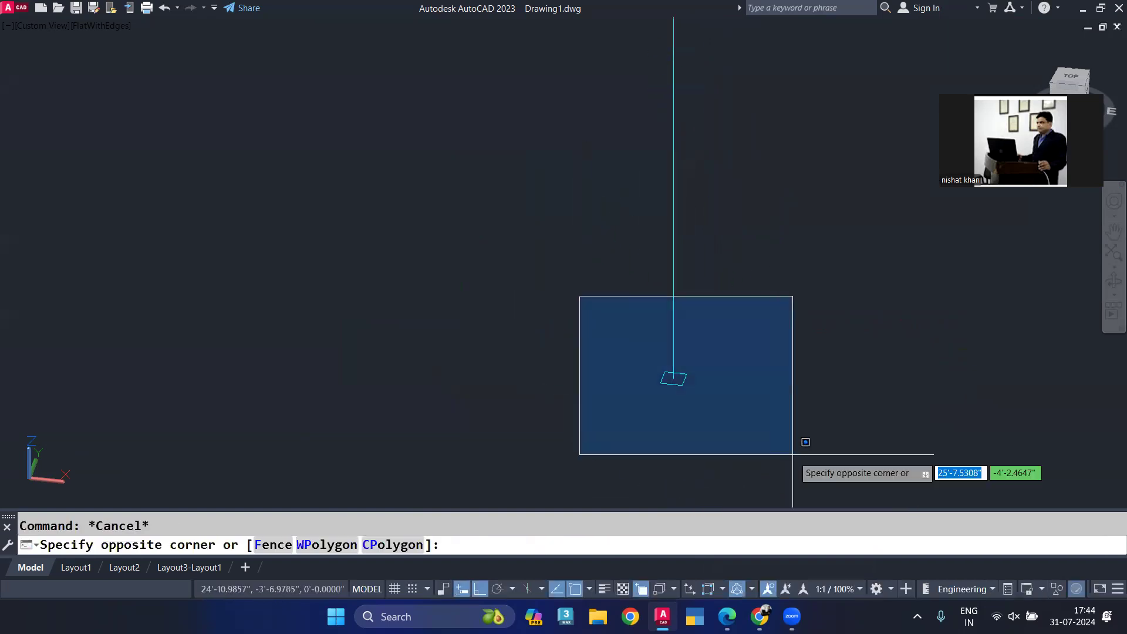
left_click(792, 455)
key("Return")
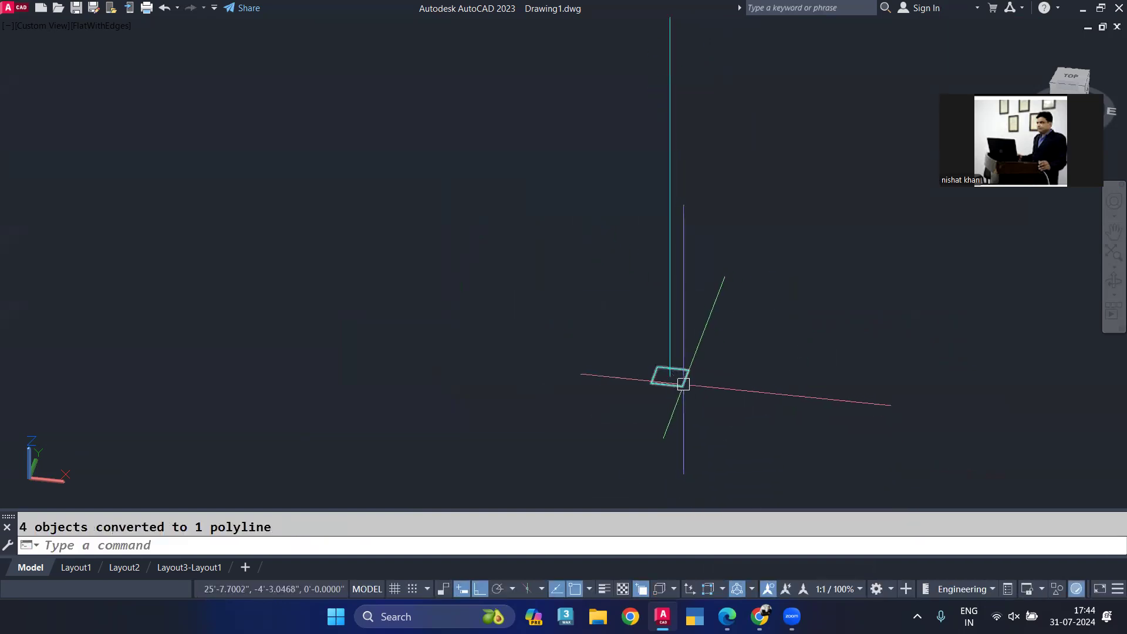
Step: Loft between the bottom and top rectangles, inspect the column, then undo it
type("loft")
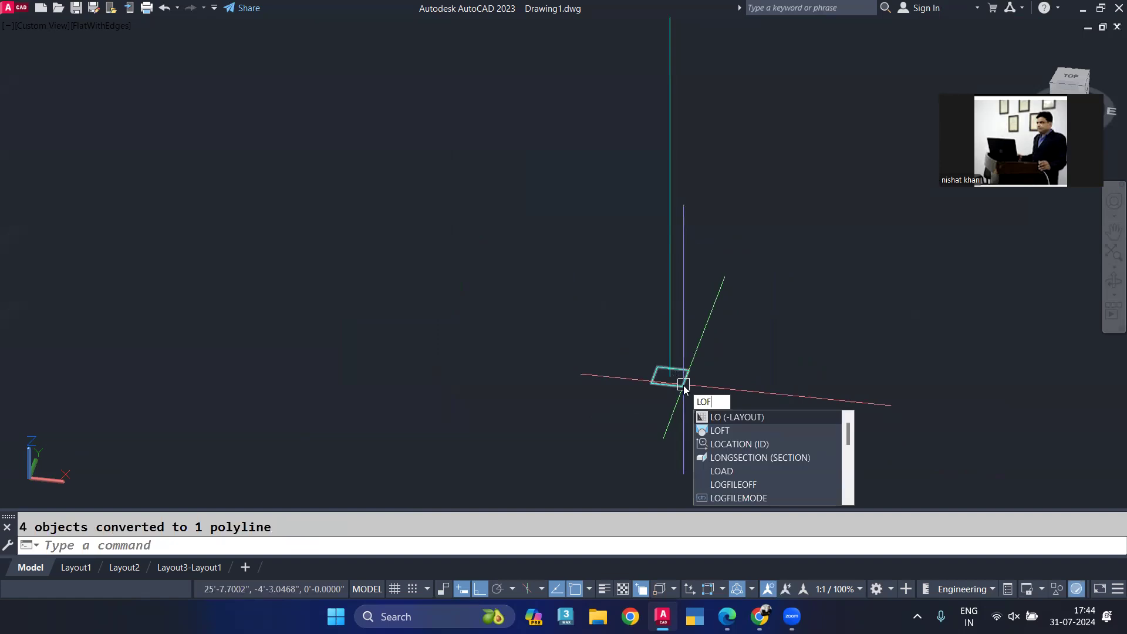
key("Return")
left_click(688, 379)
scroll(730, 304, "down", 4)
middle_click_drag(730, 303, 737, 420)
scroll(714, 287, "up", 2)
scroll(716, 280, "up", 3)
left_click(714, 258)
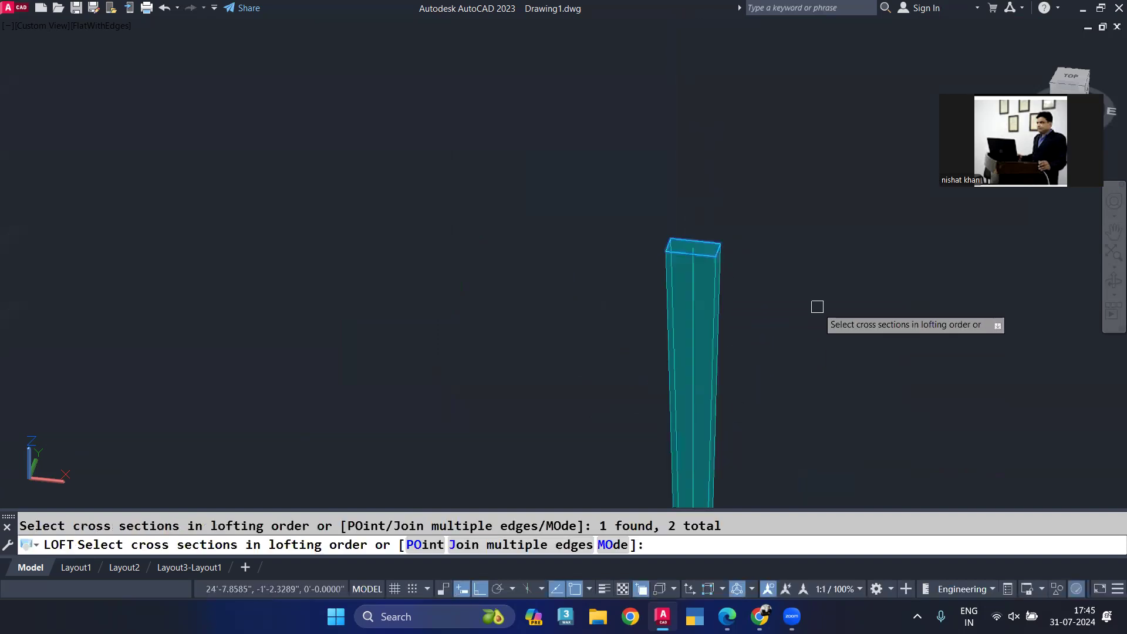
middle_click_drag(820, 355, 804, 260)
scroll(795, 259, "down", 4)
key("Return")
key("Return")
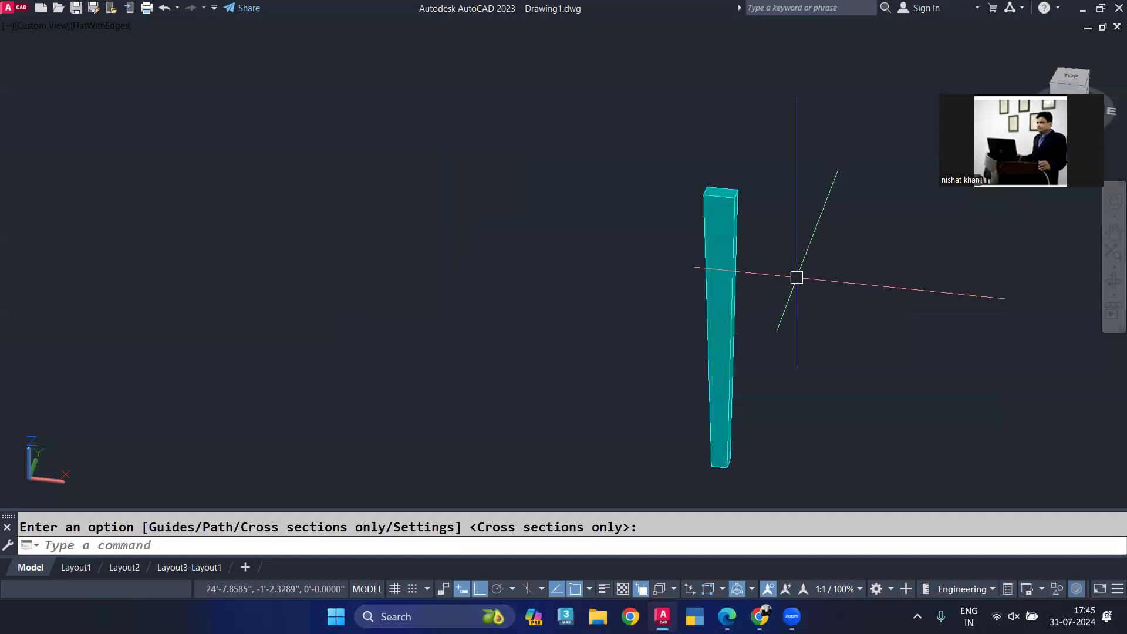
middle_click_drag(785, 360, 820, 354, "shift")
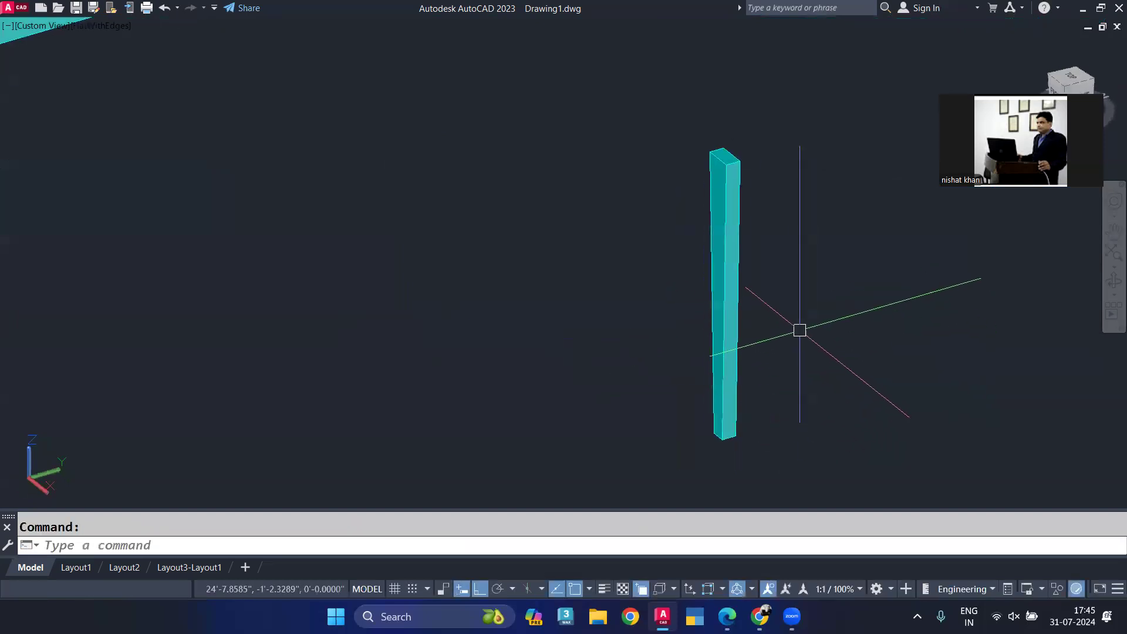
key("ctrl+z")
key("ctrl+z")
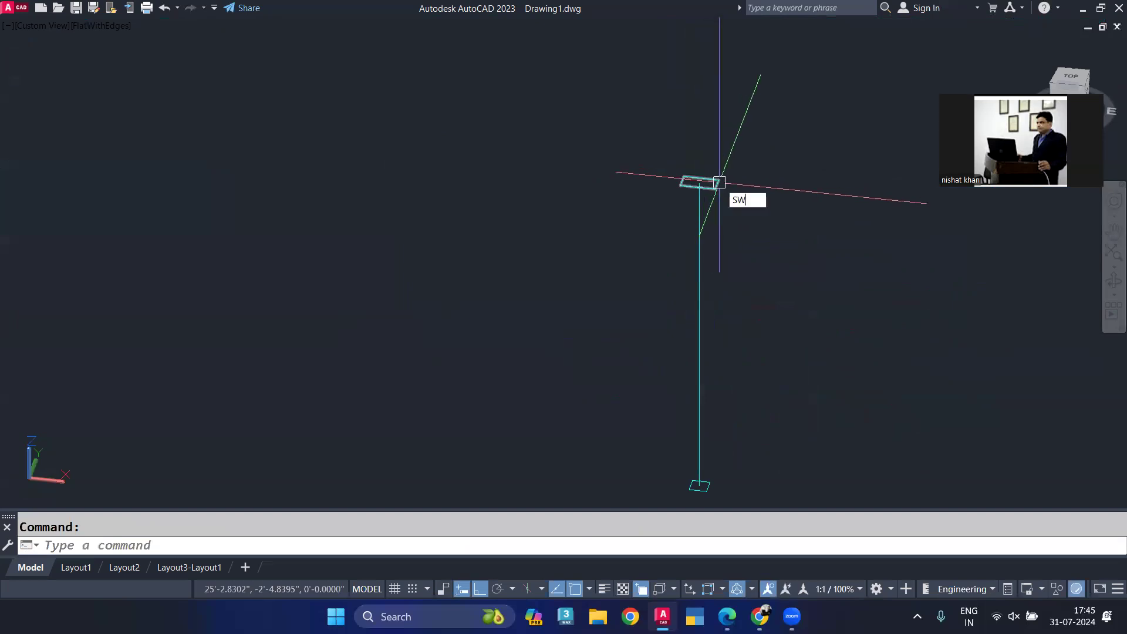
Step: Sweep the top rectangle along the vertical line with a 0.5 scale factor
type("EEP")
key("Return")
left_click(712, 184)
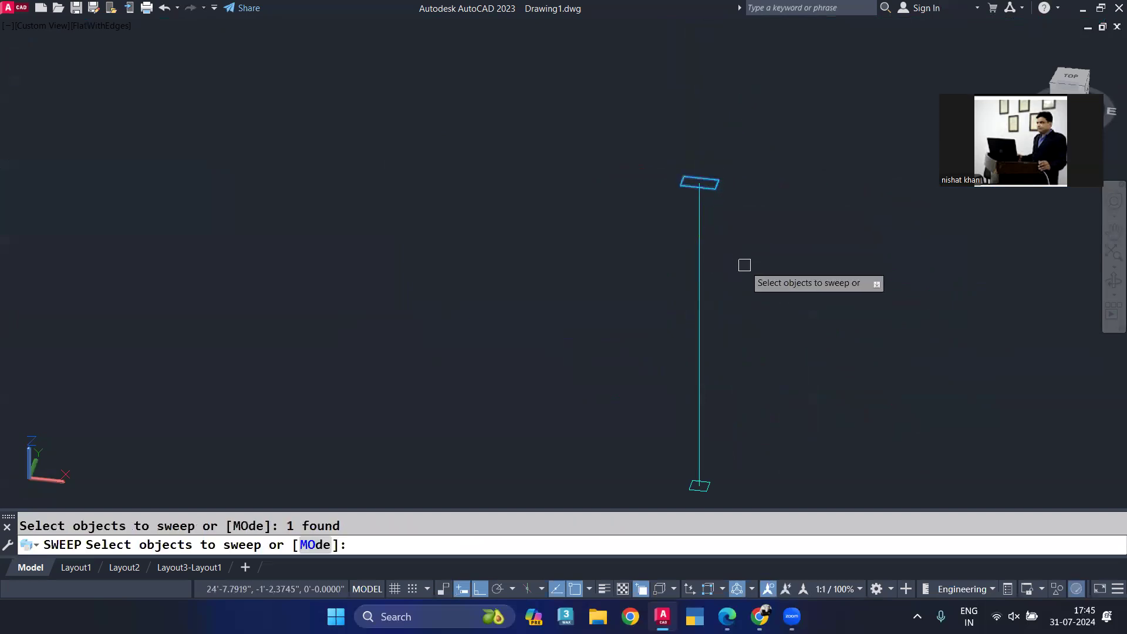
key("Return")
left_click(441, 547)
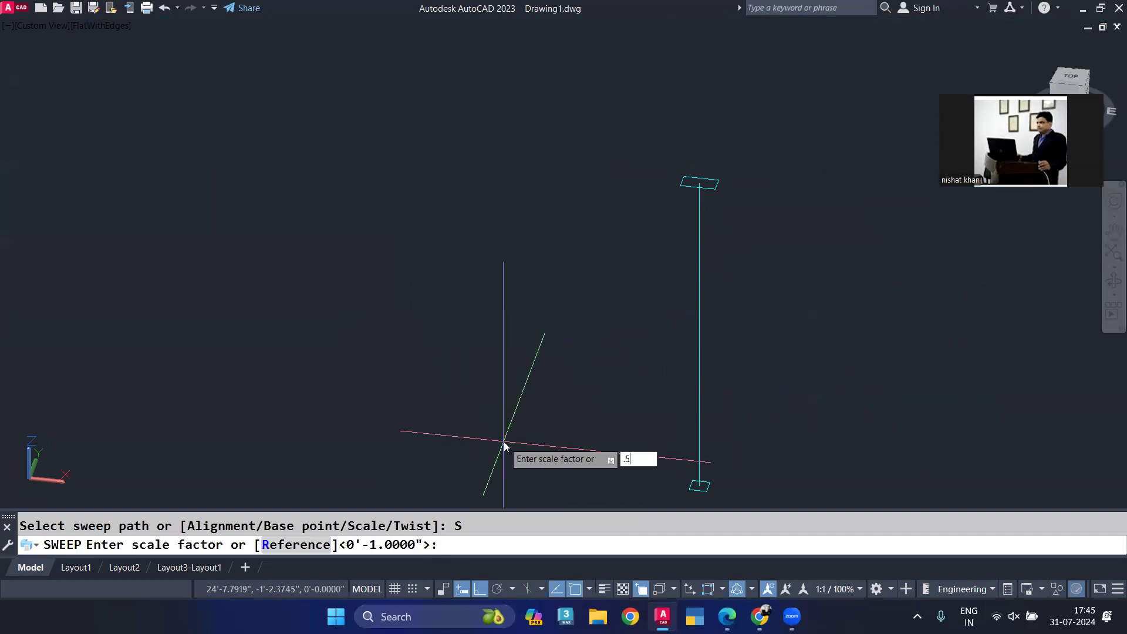
type(".5")
key("Return")
left_click(699, 387)
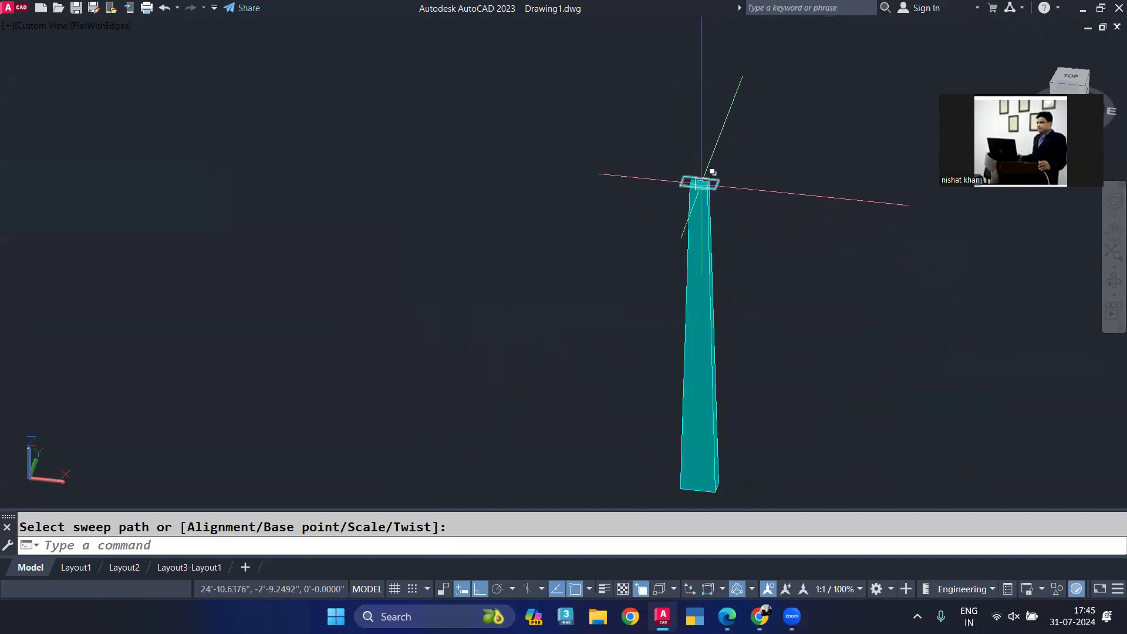
scroll(713, 201, "up", 2)
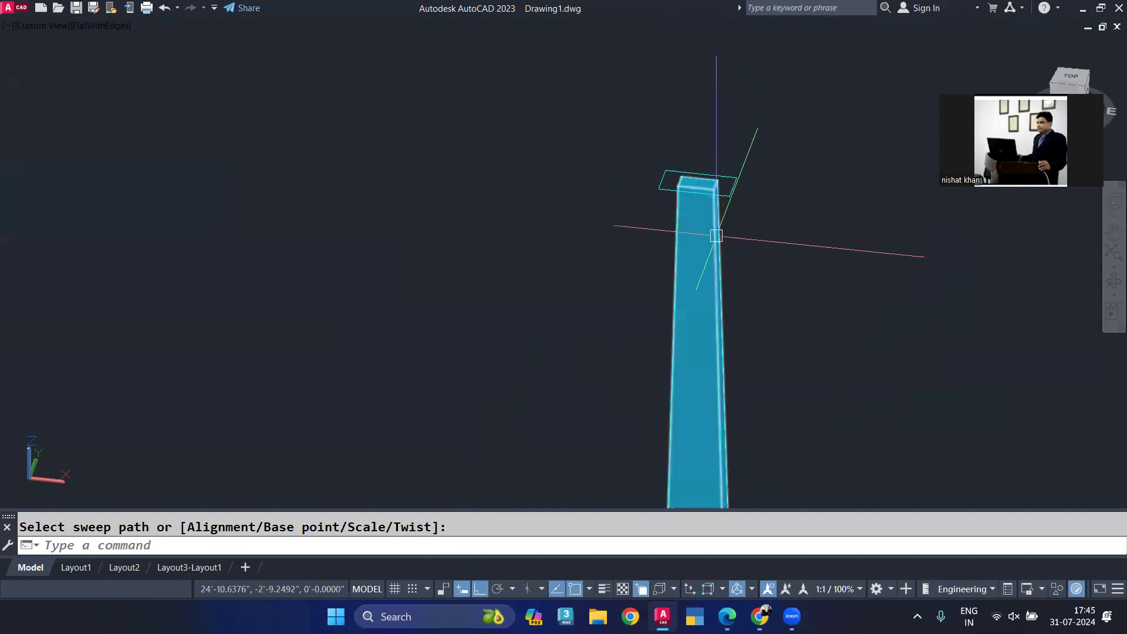
scroll(715, 235, "down", 2)
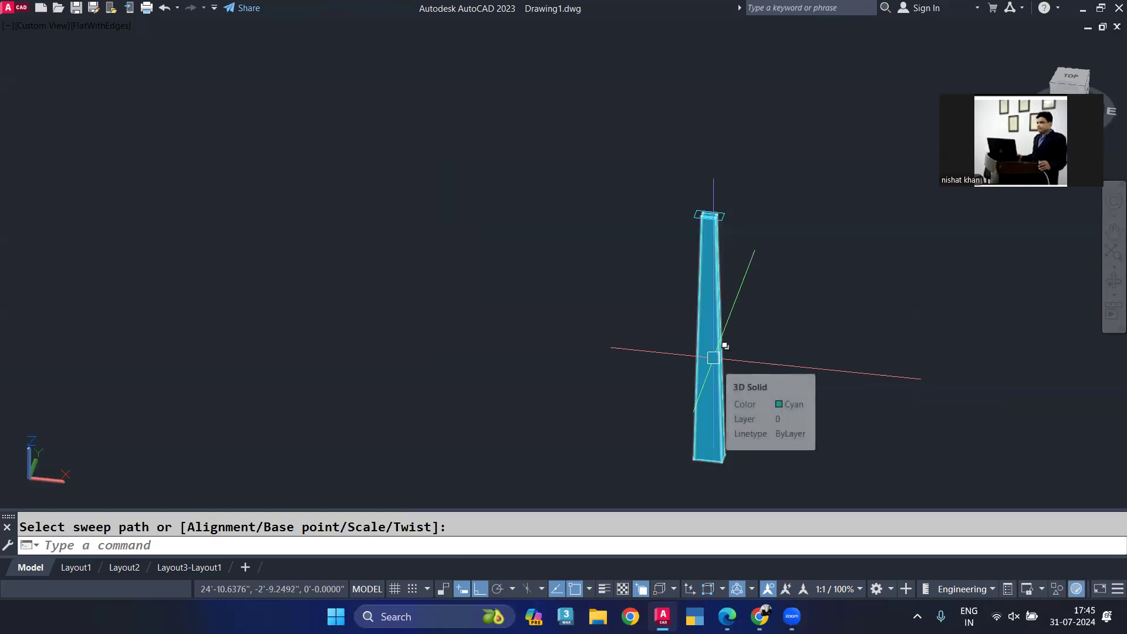
Step: Rotate the tapered solid 180 degrees with 3DROTATE so it narrows downward
left_click(715, 377)
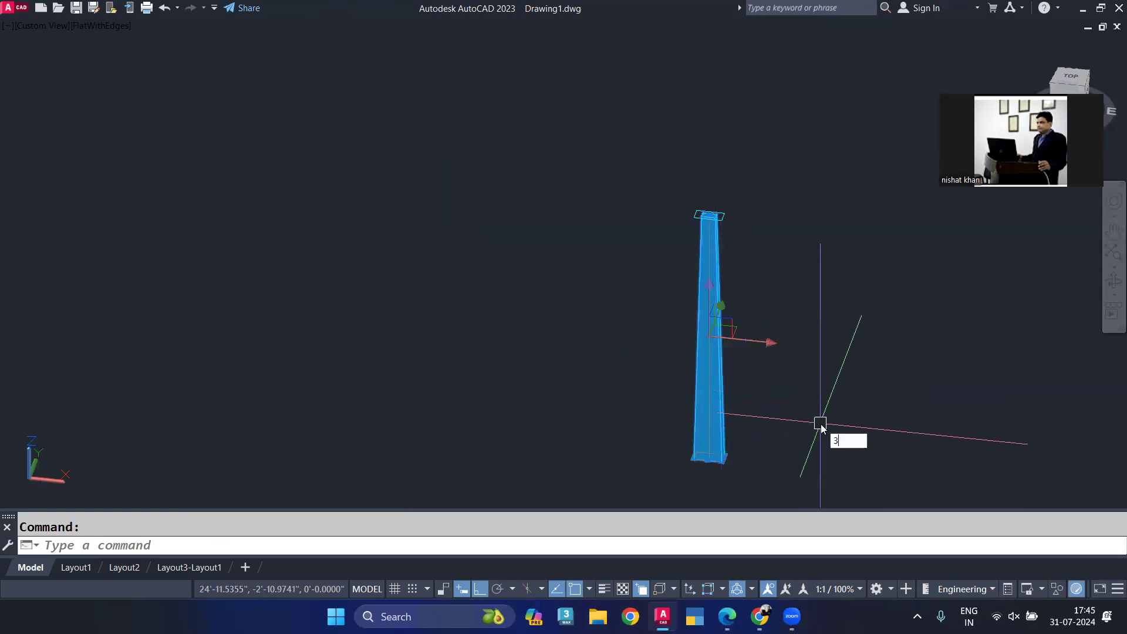
type("3r")
key("Return")
left_click(738, 310)
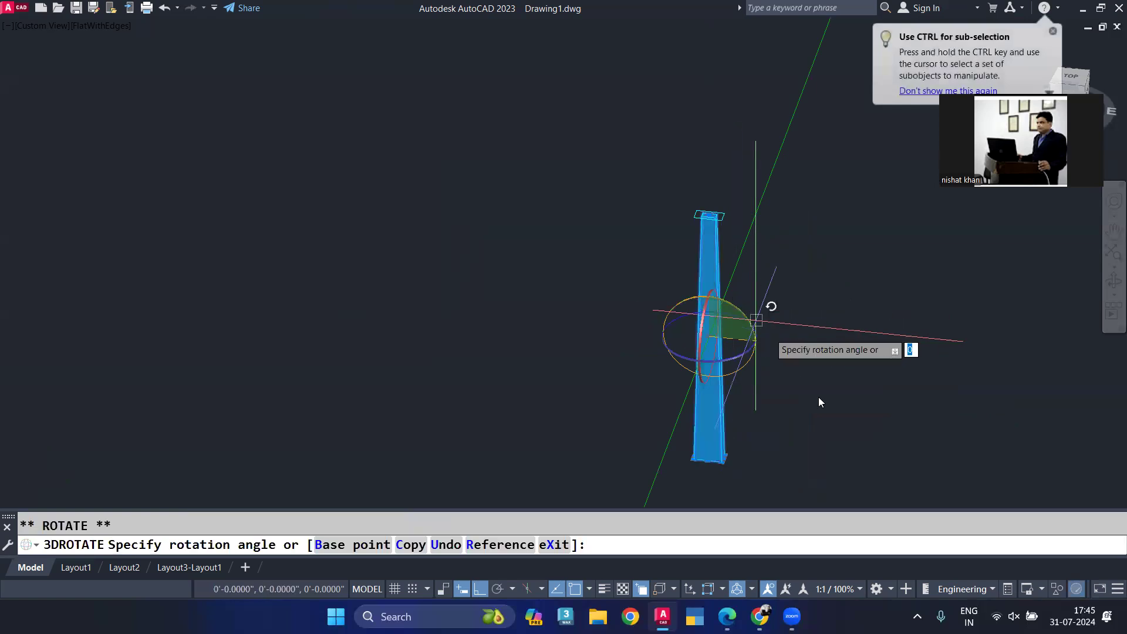
middle_click_drag(777, 442, 770, 265)
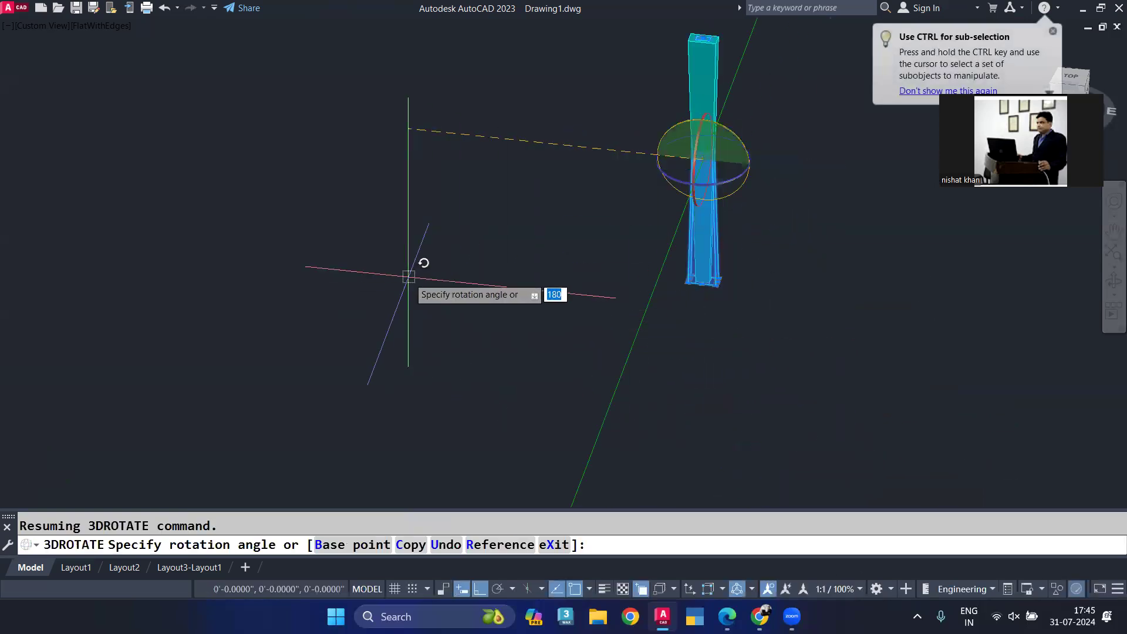
left_click(408, 277)
key("Escape")
middle_click_drag(574, 258, 546, 411)
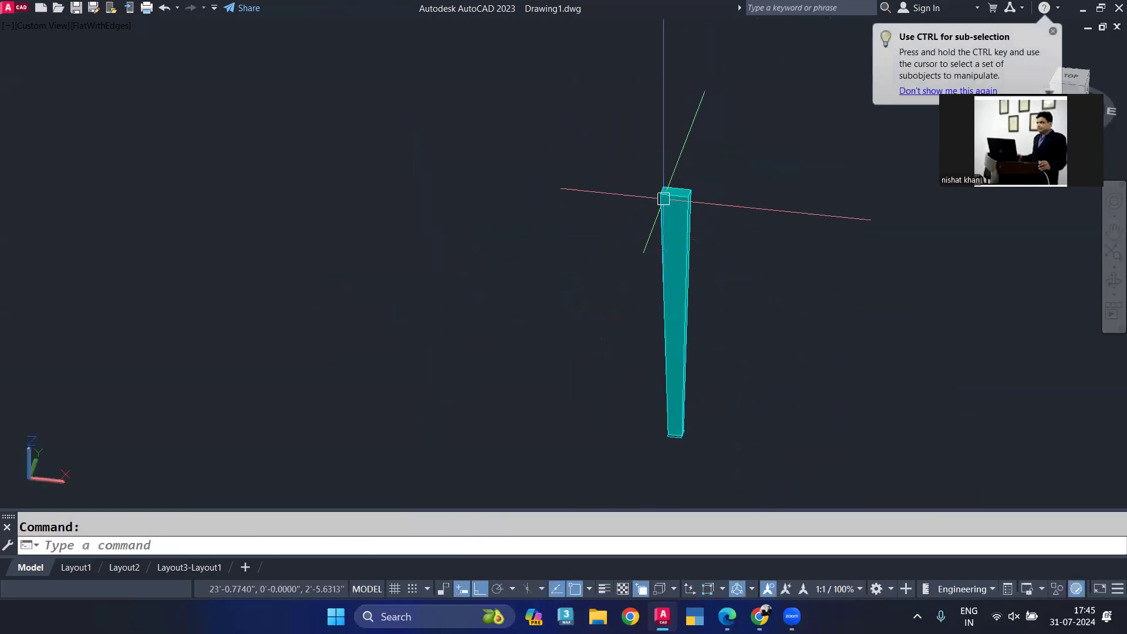
Step: In plan view, move the tapered leg to the outline's lower-left corner
type("P")
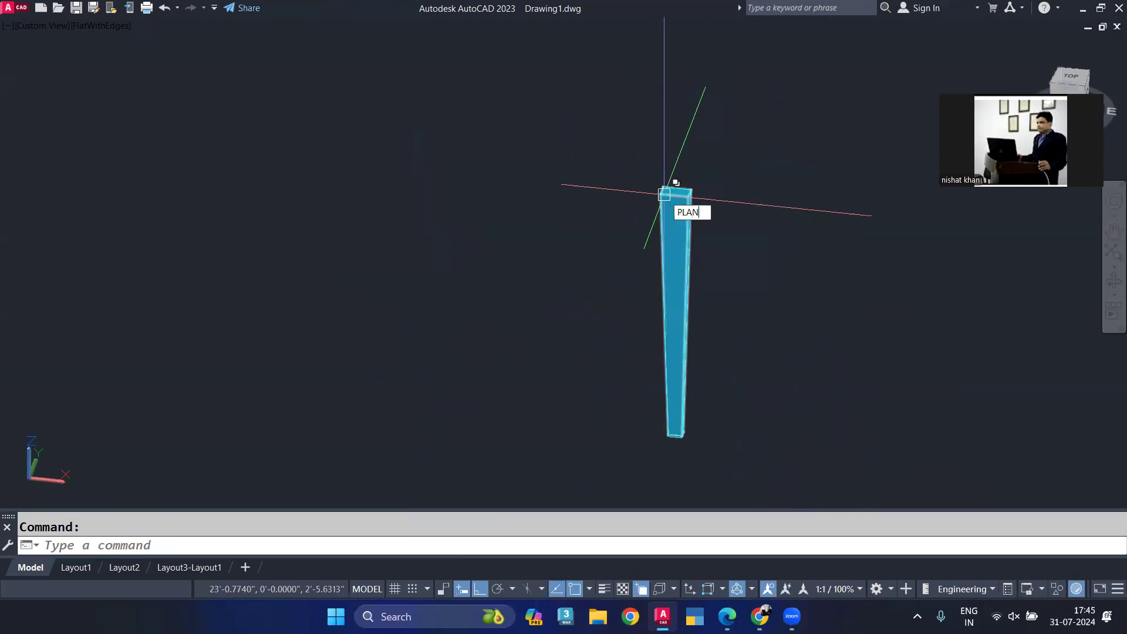
type("LAN")
key("Return")
key("Return")
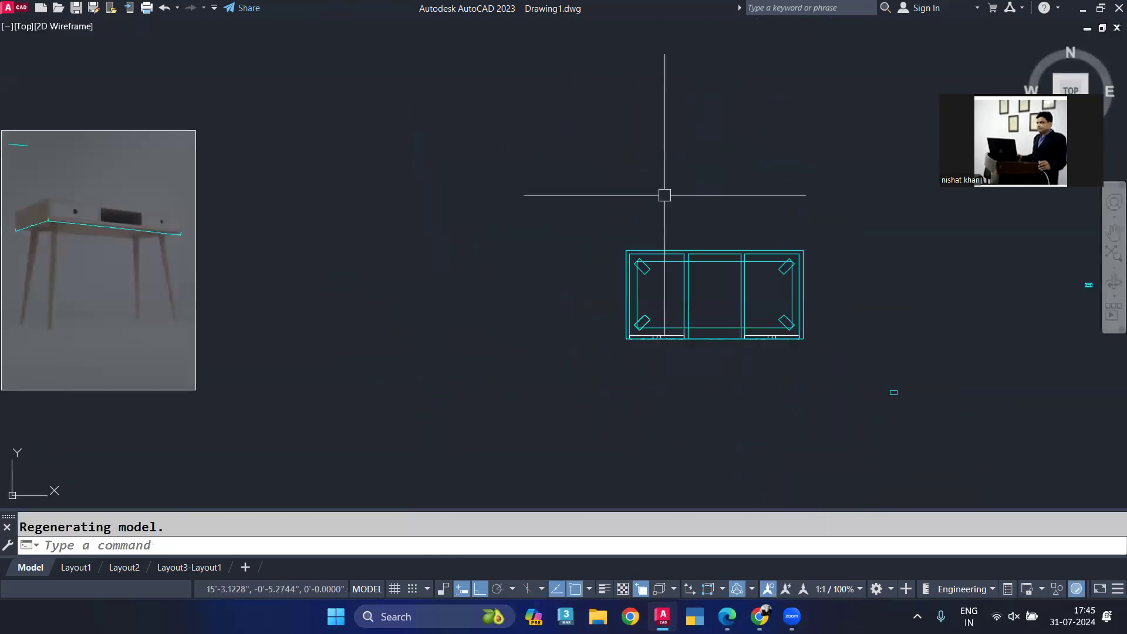
middle_click_drag(1096, 309, 810, 332)
scroll(790, 305, "up", 8)
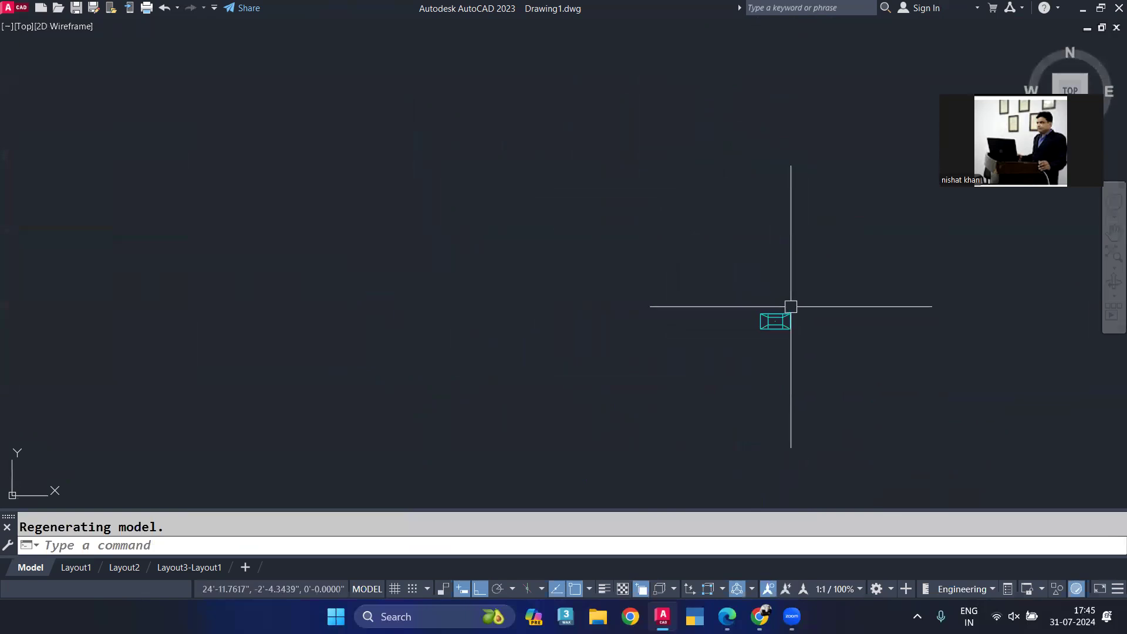
left_click(798, 299)
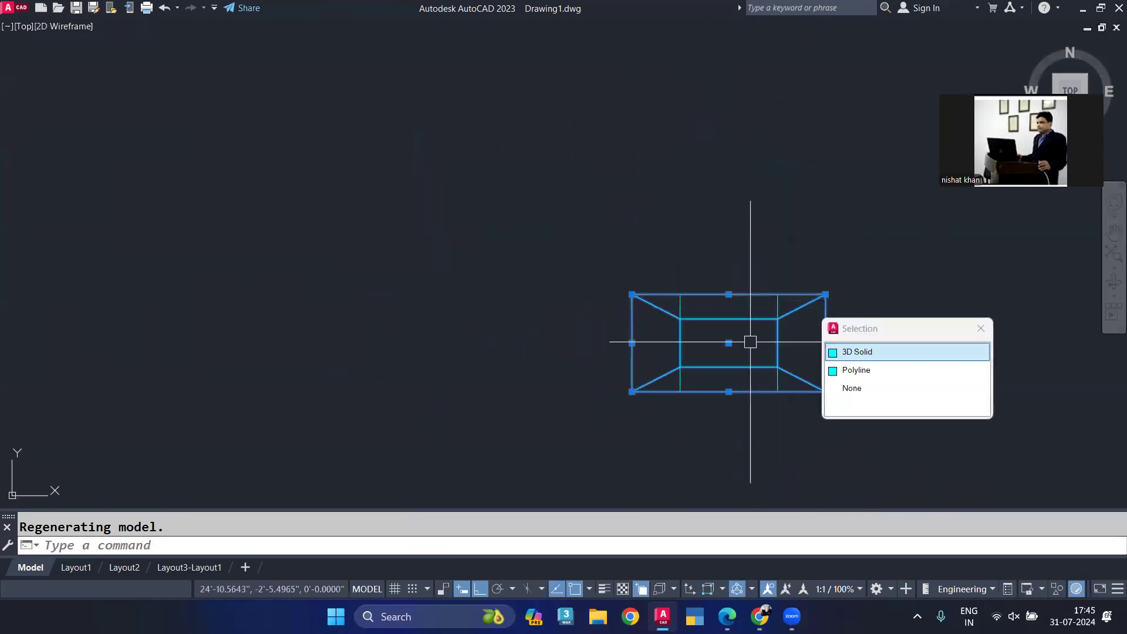
type("M")
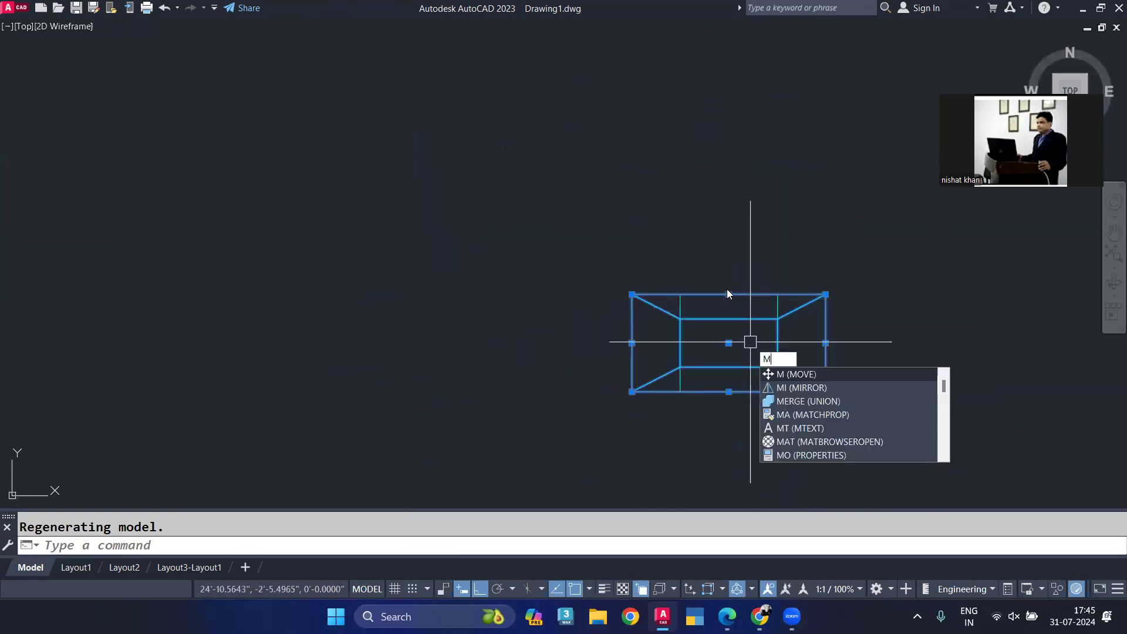
left_click(798, 374)
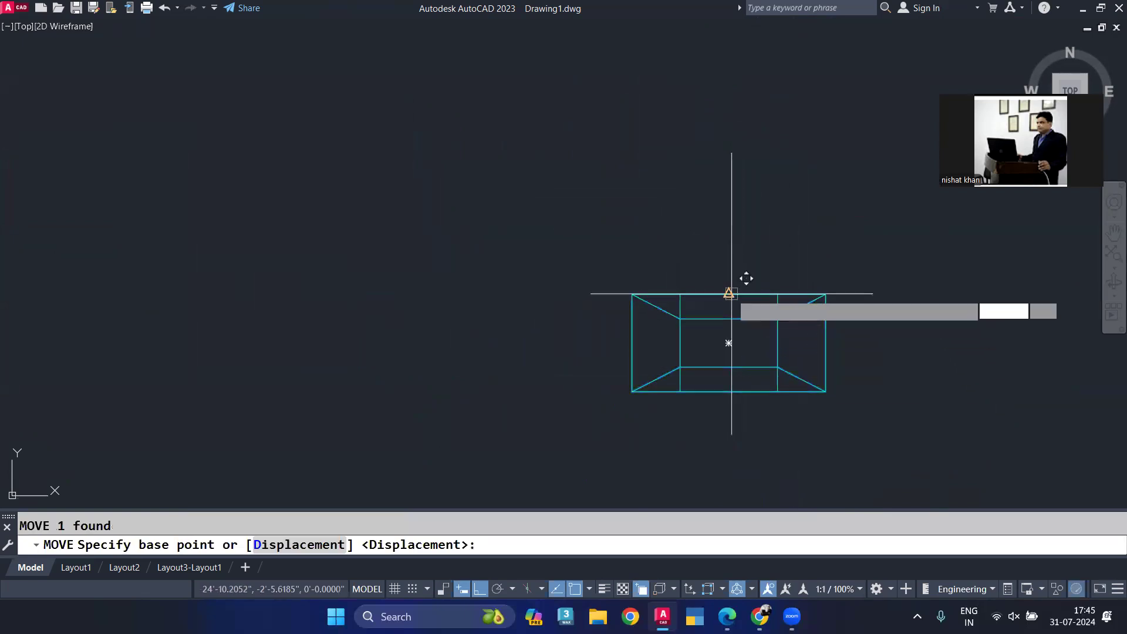
left_click(729, 294)
scroll(710, 295, "down", 6)
scroll(491, 320, "down", 2)
middle_click_drag(376, 288, 850, 289)
scroll(333, 289, "down", 4)
middle_click_drag(333, 289, 611, 328)
scroll(498, 436, "up", 6)
scroll(444, 376, "down", 2)
middle_click_drag(444, 376, 1125, 455)
scroll(684, 422, "up", 4)
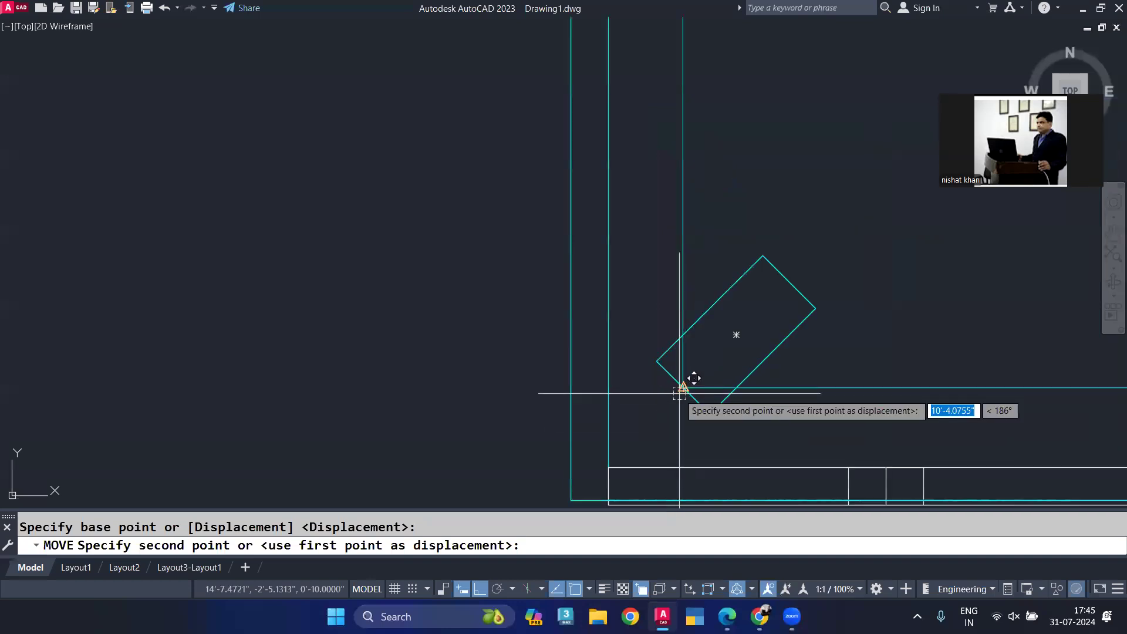
left_click(685, 384)
scroll(651, 446, "up", 2)
Step: Rotate the leg 45° and then a further 90° about its top midpoint
type("Ro")
key("Return")
left_click(701, 366)
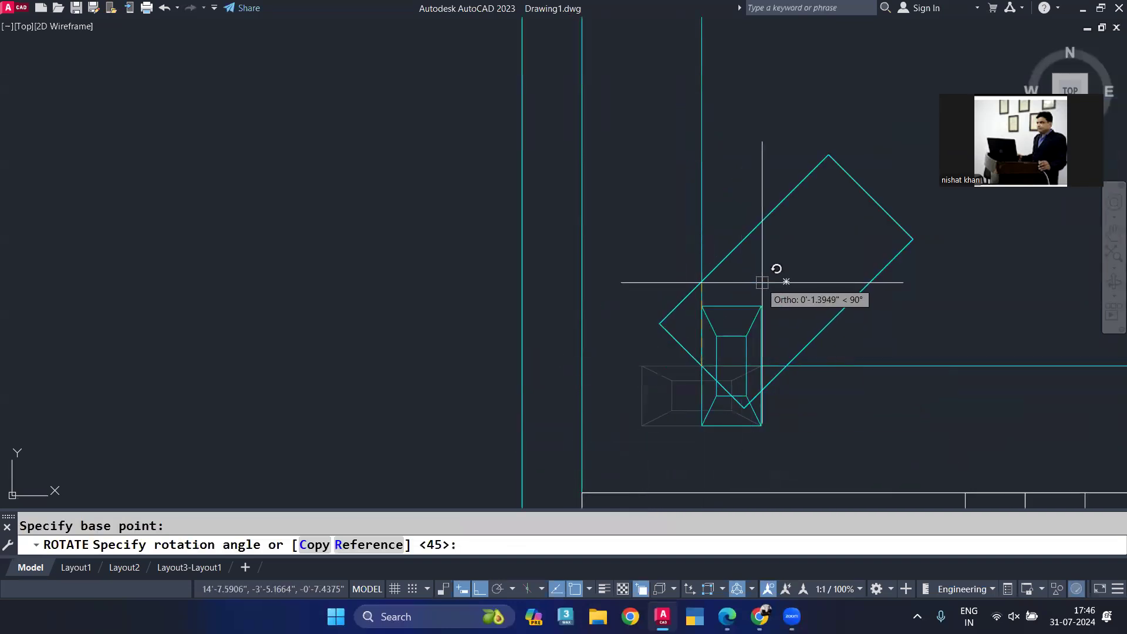
type("5")
key("BackSpace")
type("45")
key("Return")
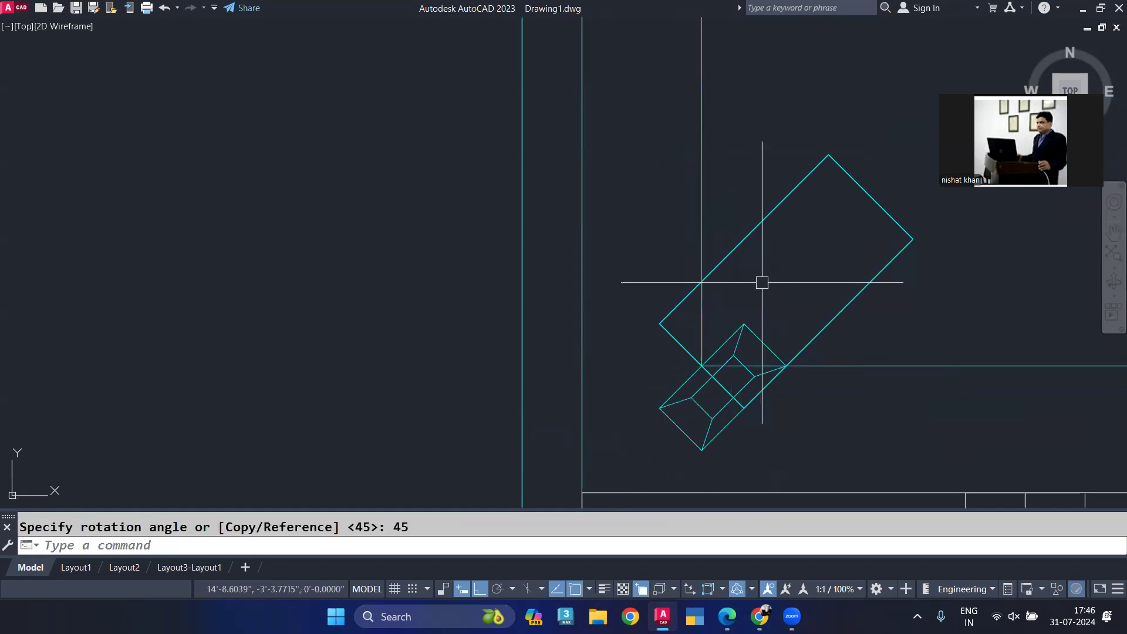
left_click(701, 444)
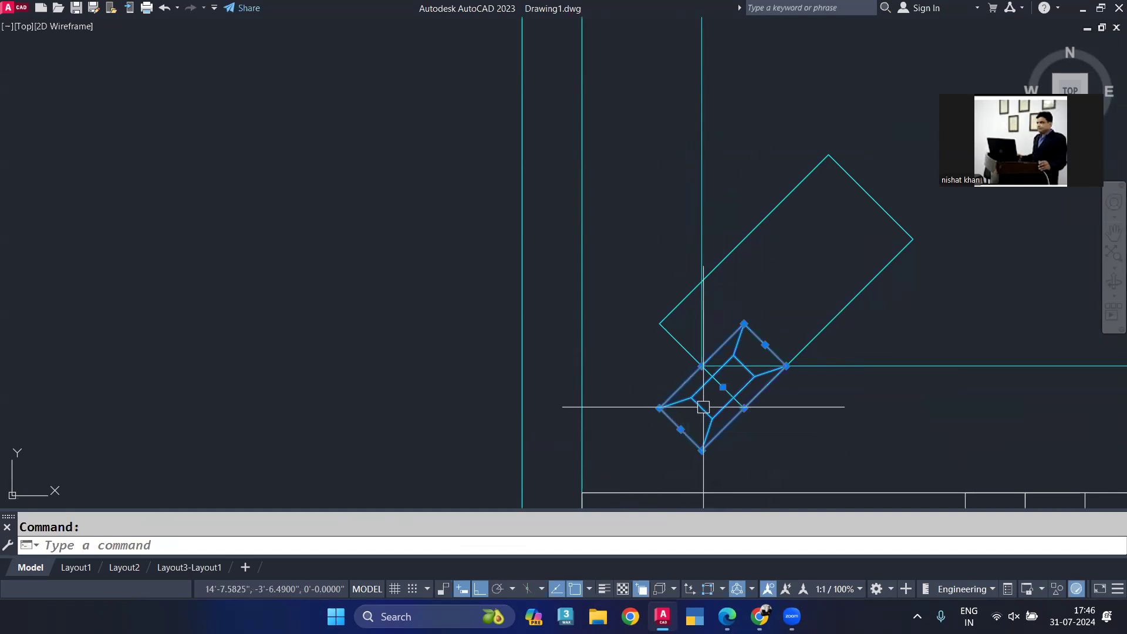
key("Return")
left_click(701, 366)
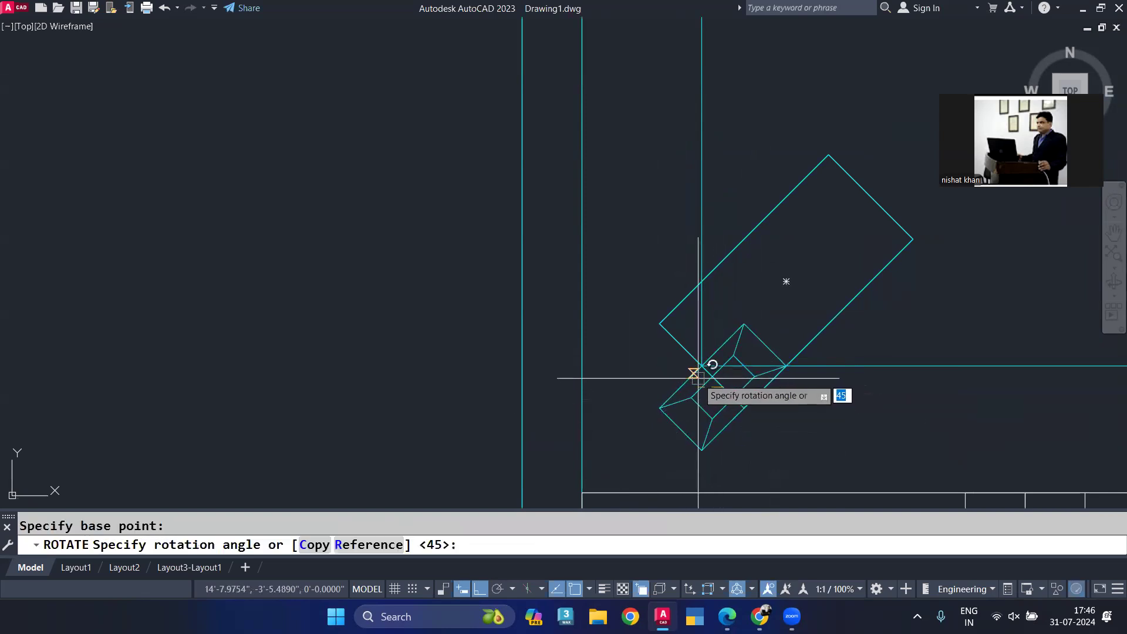
type("90")
key("Return")
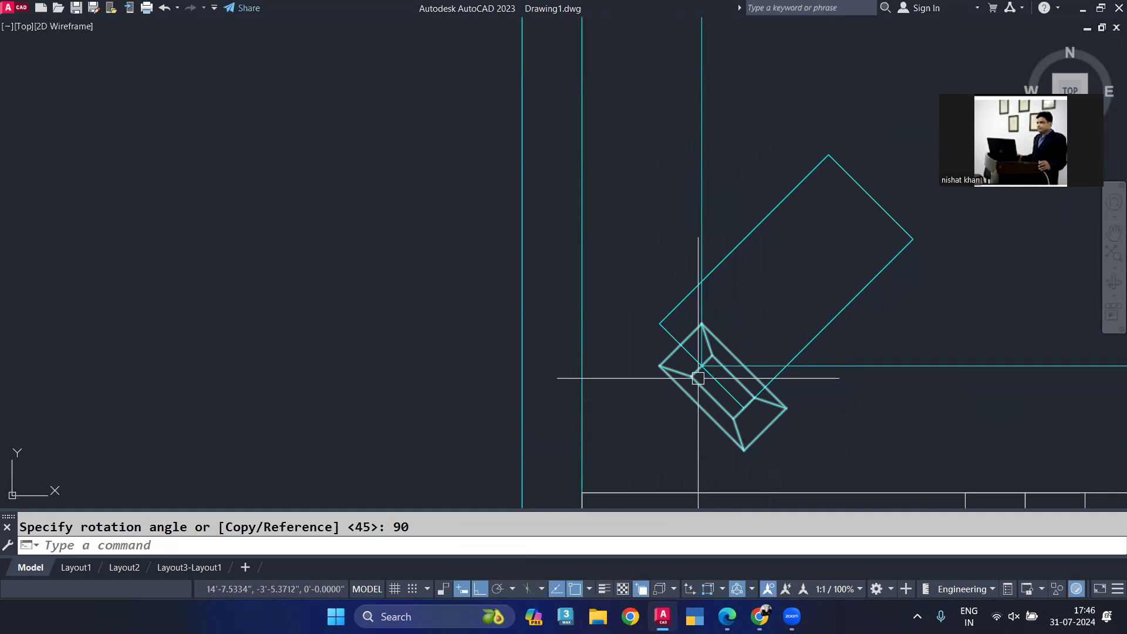
Step: Move the rotated leg by its lower corner onto the outline corner
left_click(693, 411)
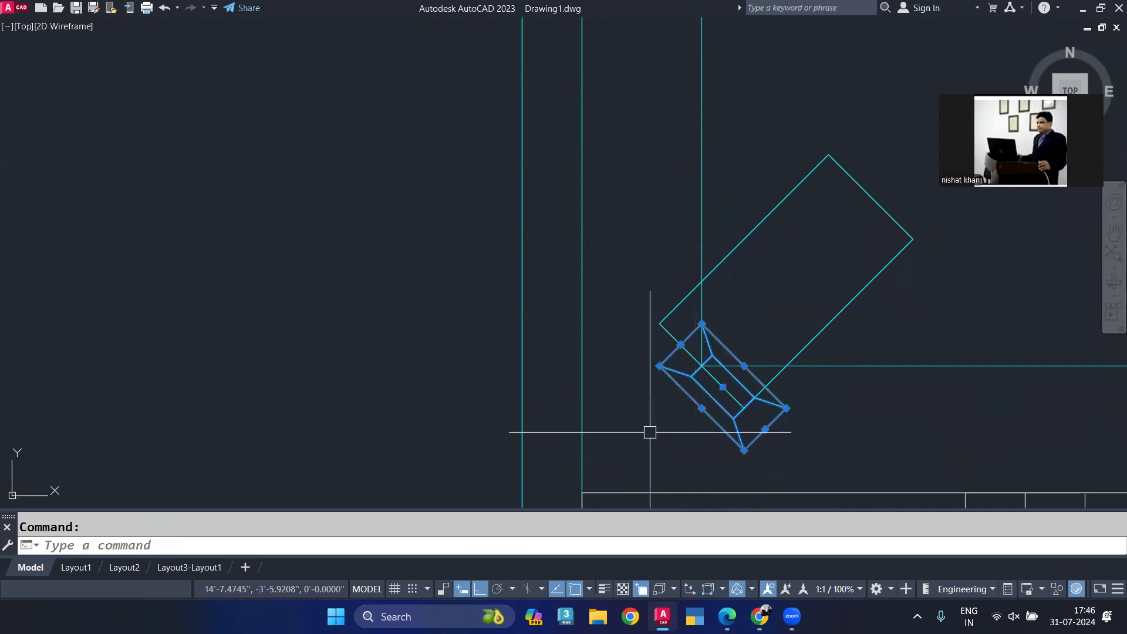
type("m")
key("Return")
left_click(701, 408)
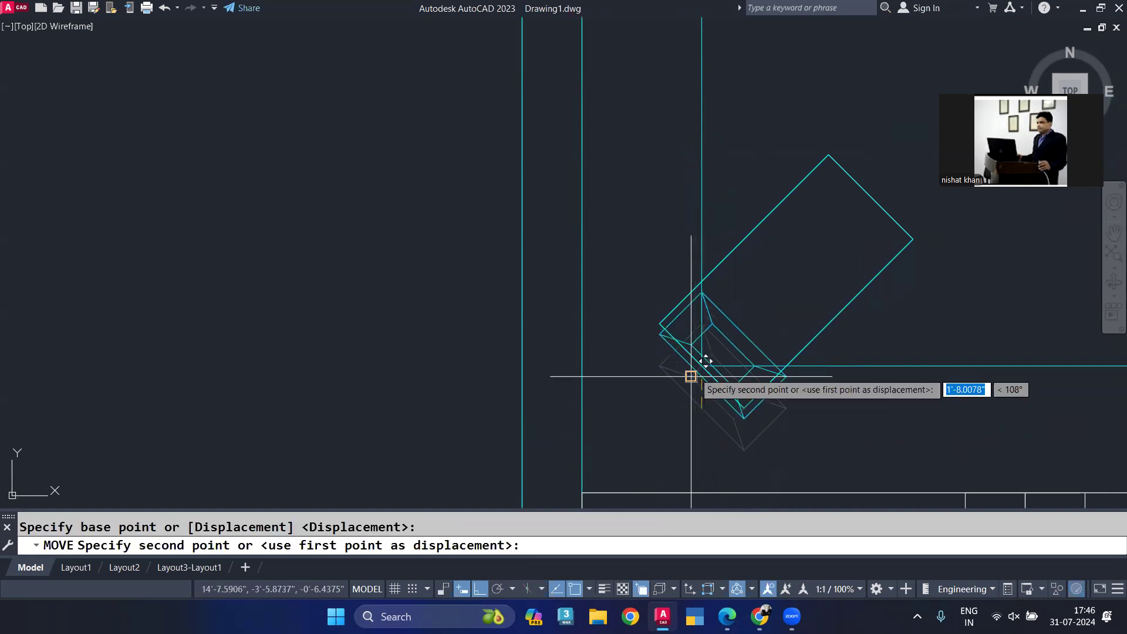
scroll(701, 372, "up", 3)
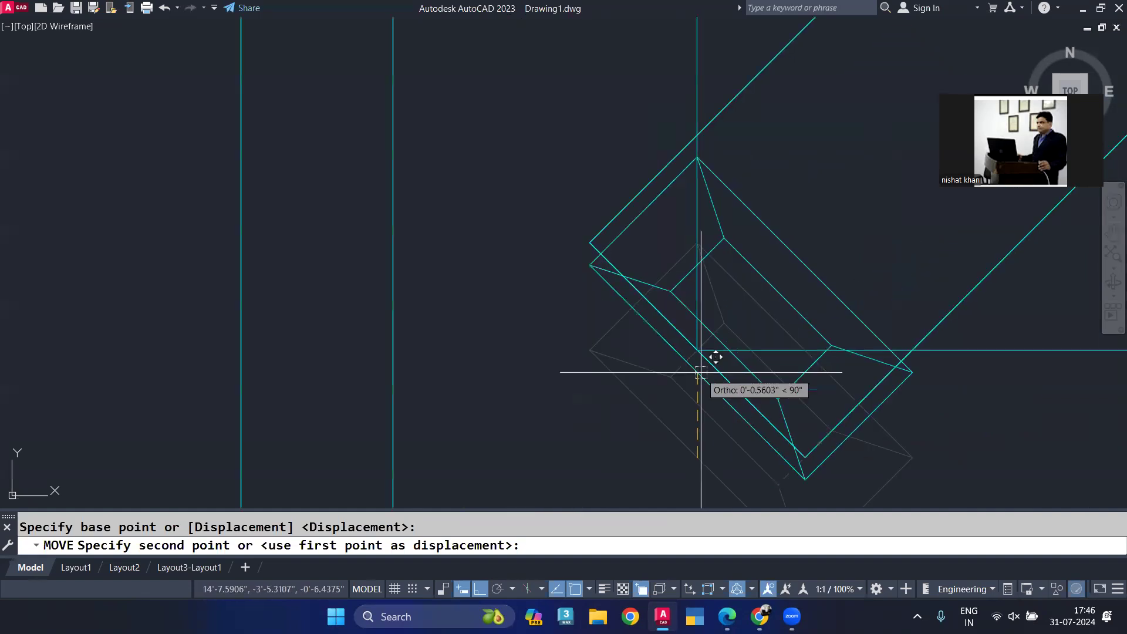
left_click(697, 372)
scroll(690, 344, "down", 2)
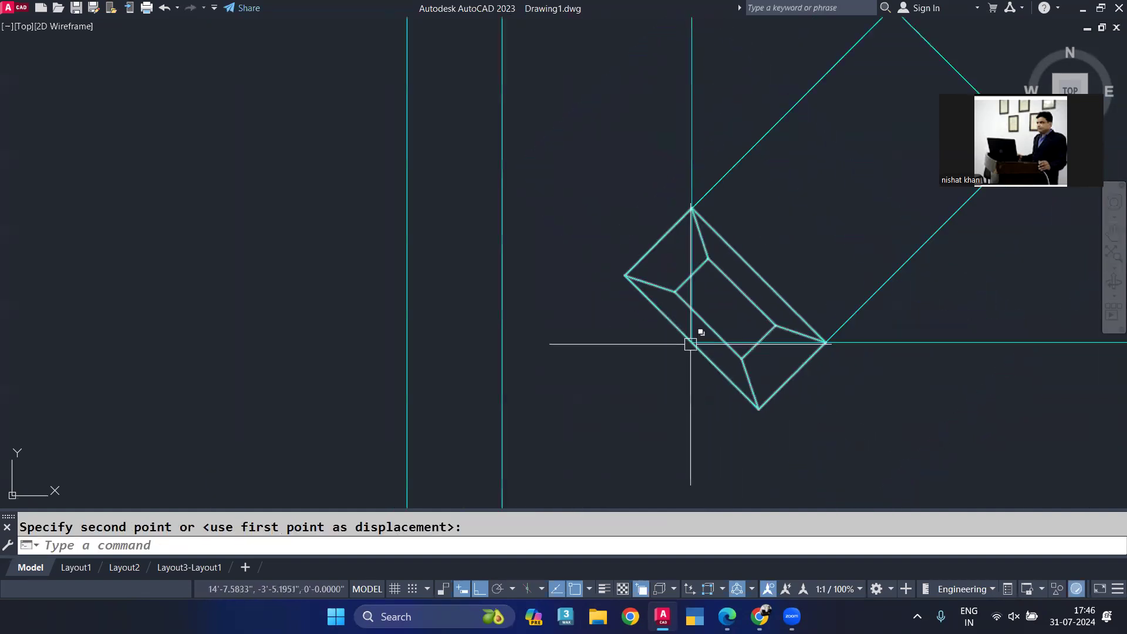
key("Escape")
scroll(688, 295, "down", 5)
middle_click_drag(808, 349, 736, 321)
Step: Switch to the southwest isometric view and shade the model
type("-")
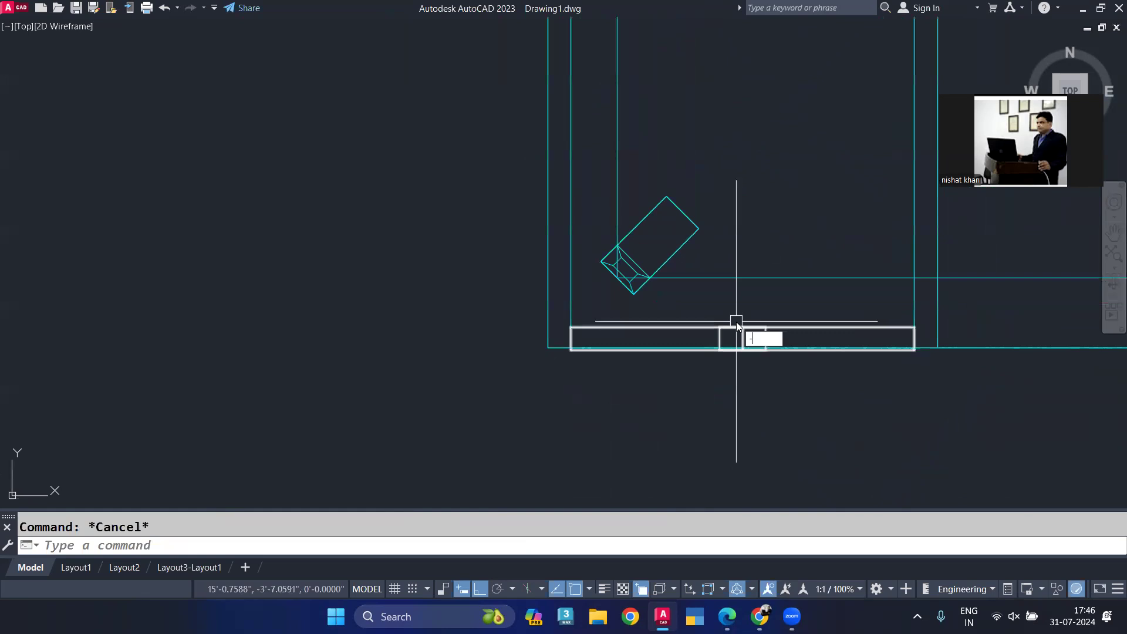
type("v")
key("Return")
type("swiso")
key("Return")
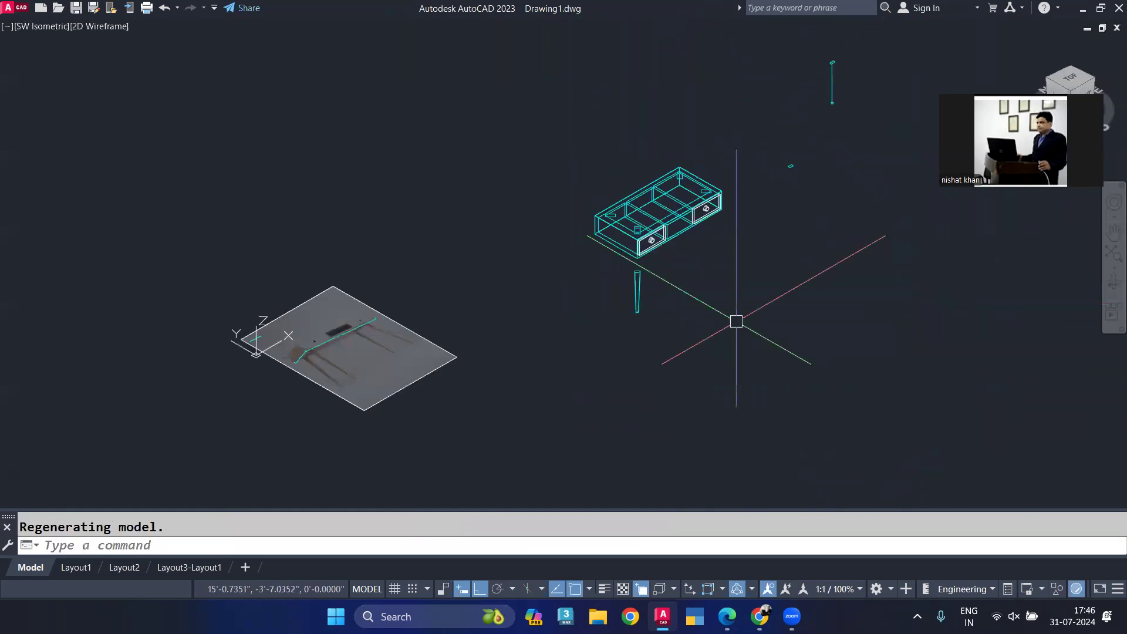
type("SHADE")
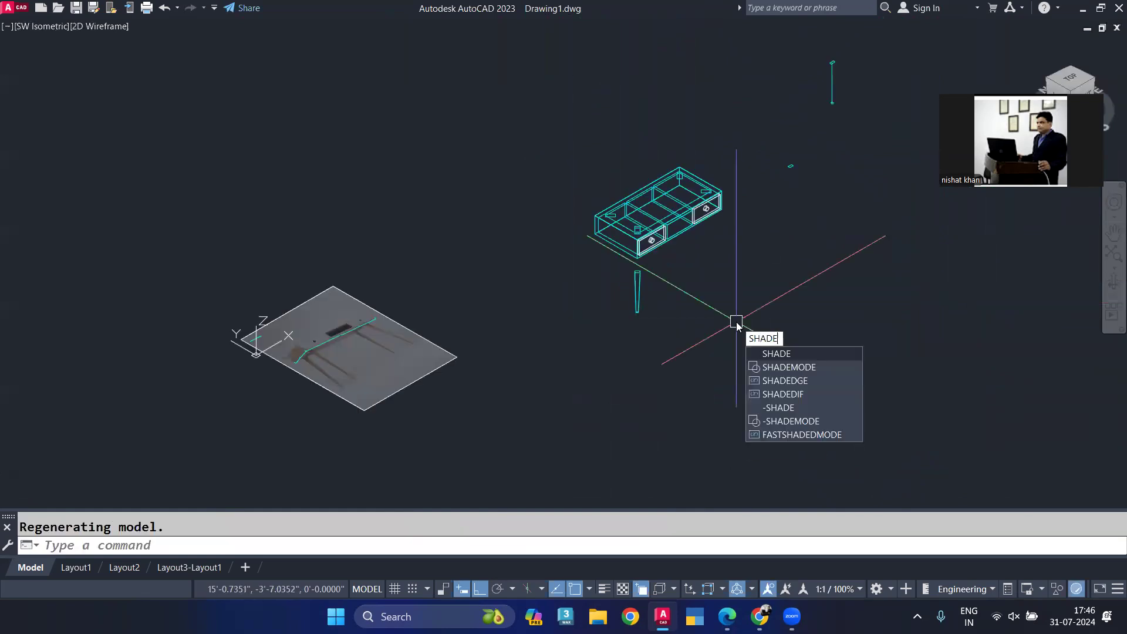
key("Return")
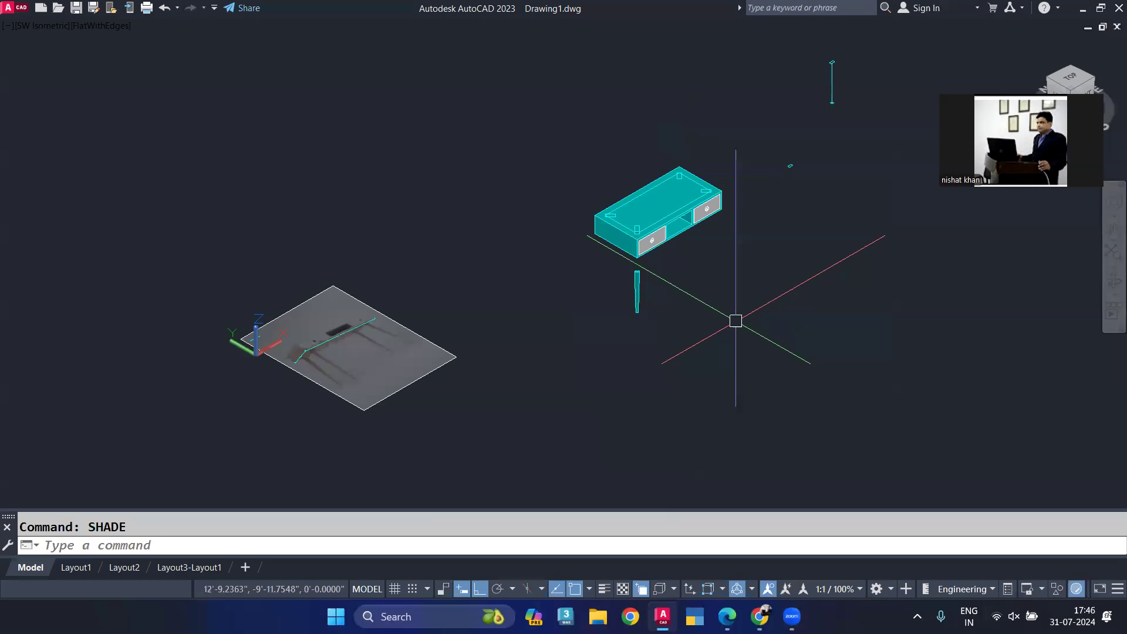
Step: Raise the small mounting block under the desk 10 units along Z
scroll(608, 194, "up", 6)
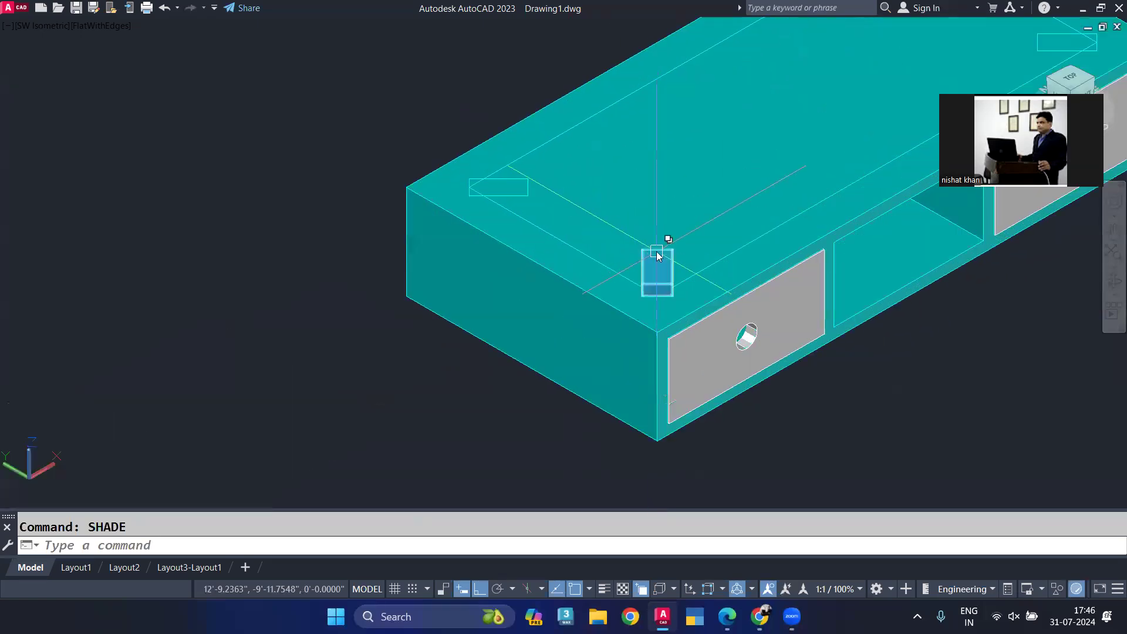
left_click(656, 256)
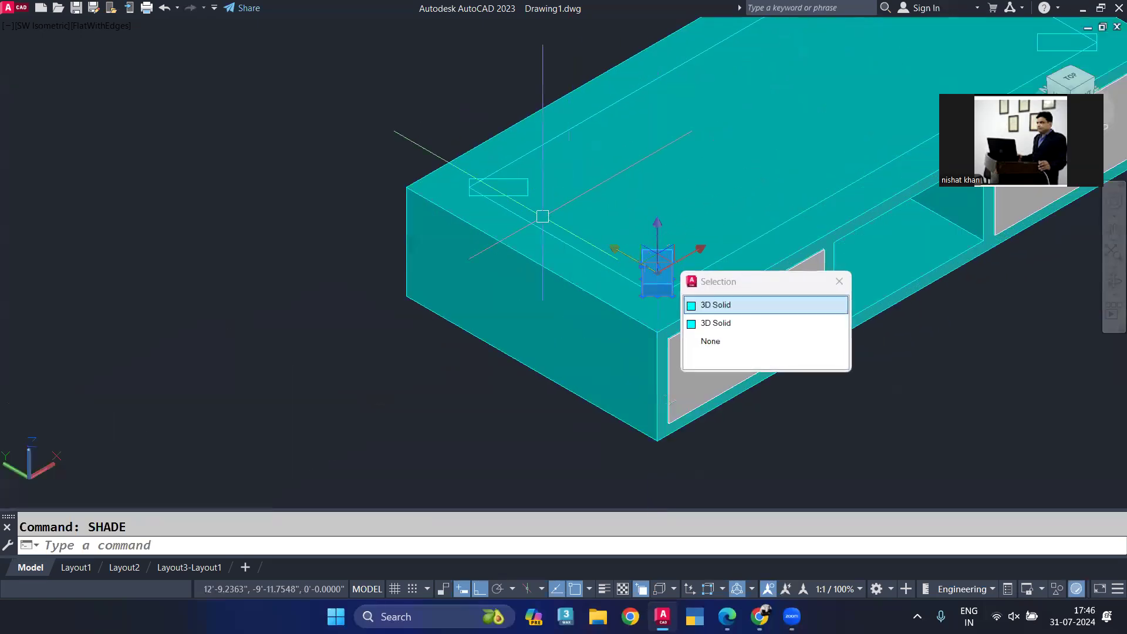
left_click(705, 349)
left_click(664, 270)
left_click(725, 324)
left_click(656, 235)
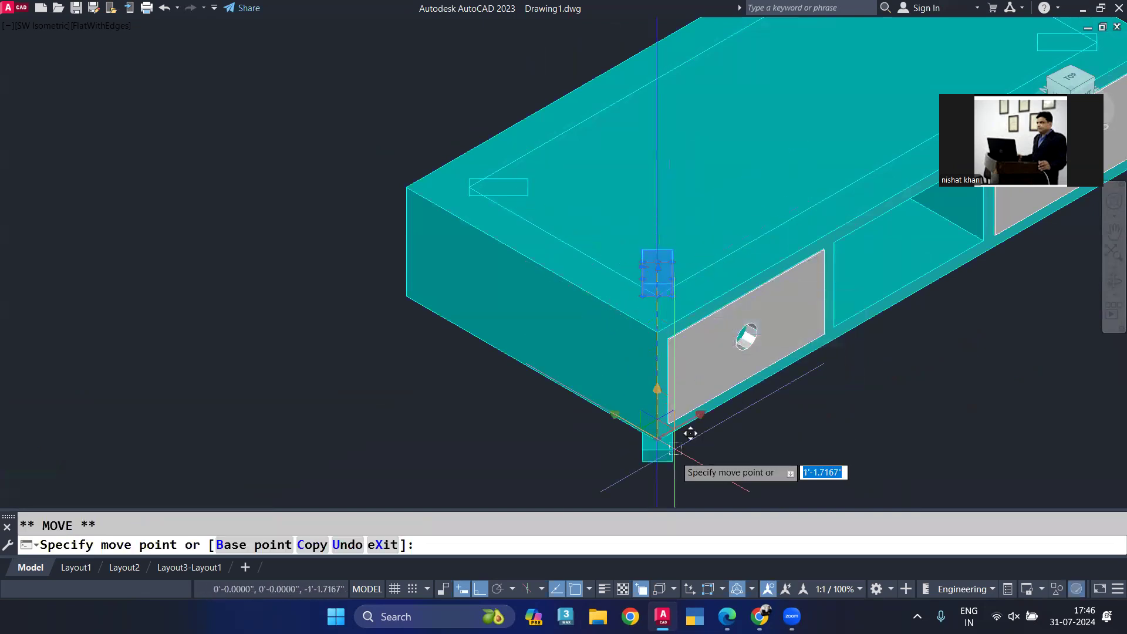
key("Return")
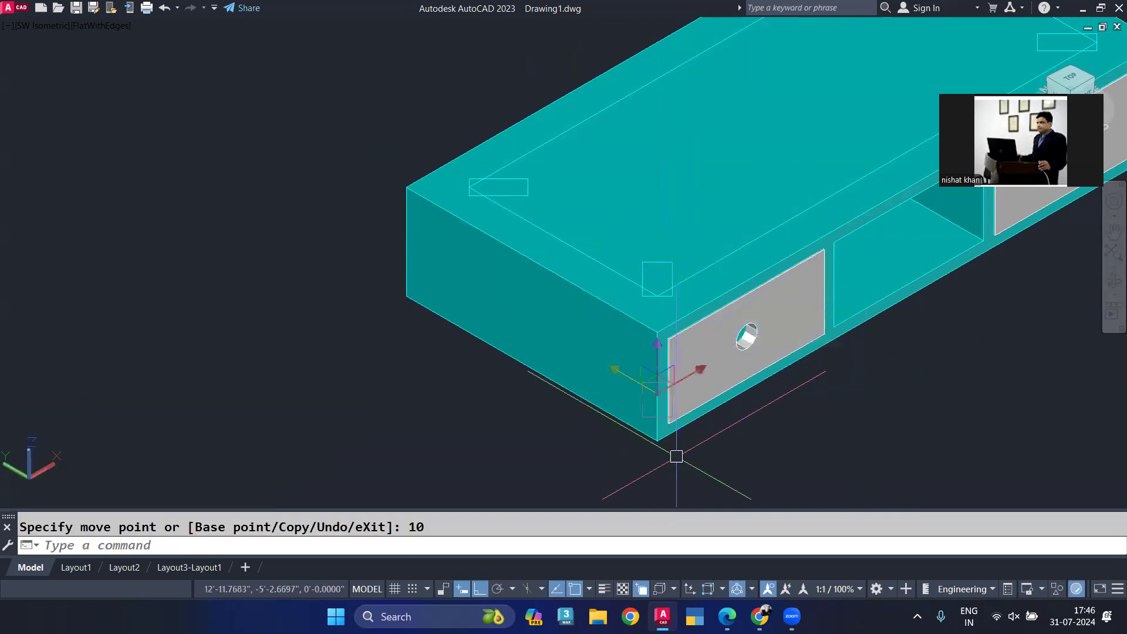
key("Escape")
Step: Move the leg by its top midpoint up to the block's underside
middle_click_drag(698, 389, 677, 345, "shift")
scroll(674, 381, "down", 5)
middle_click_drag(648, 455, 646, 407)
scroll(652, 399, "up", 5)
left_click(679, 380)
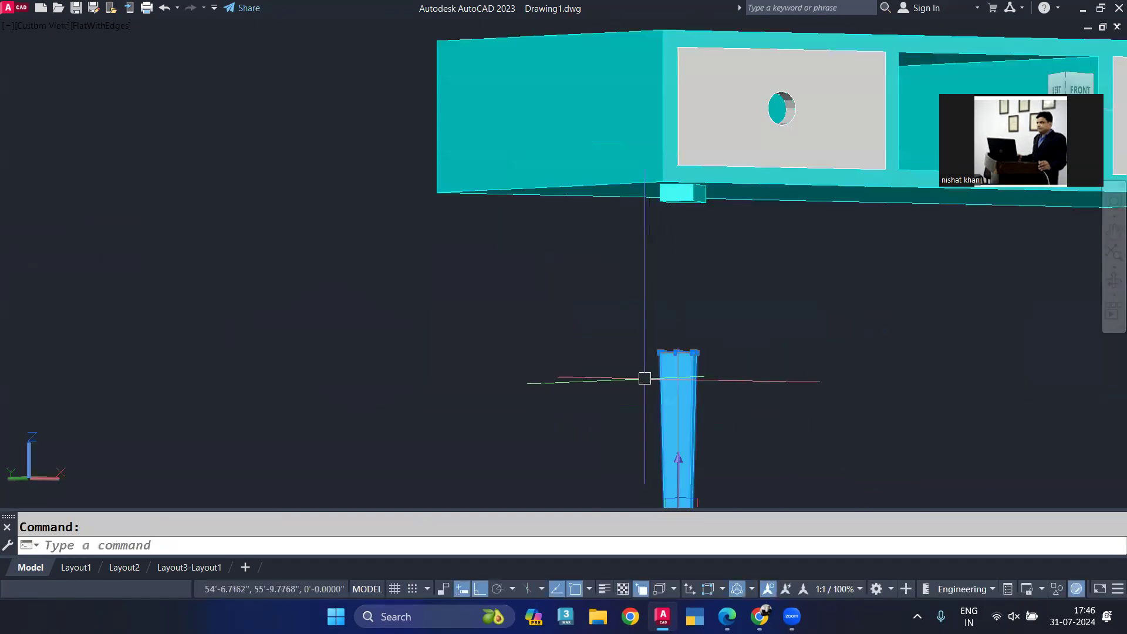
type("m")
key("Return")
scroll(675, 369, "up", 3)
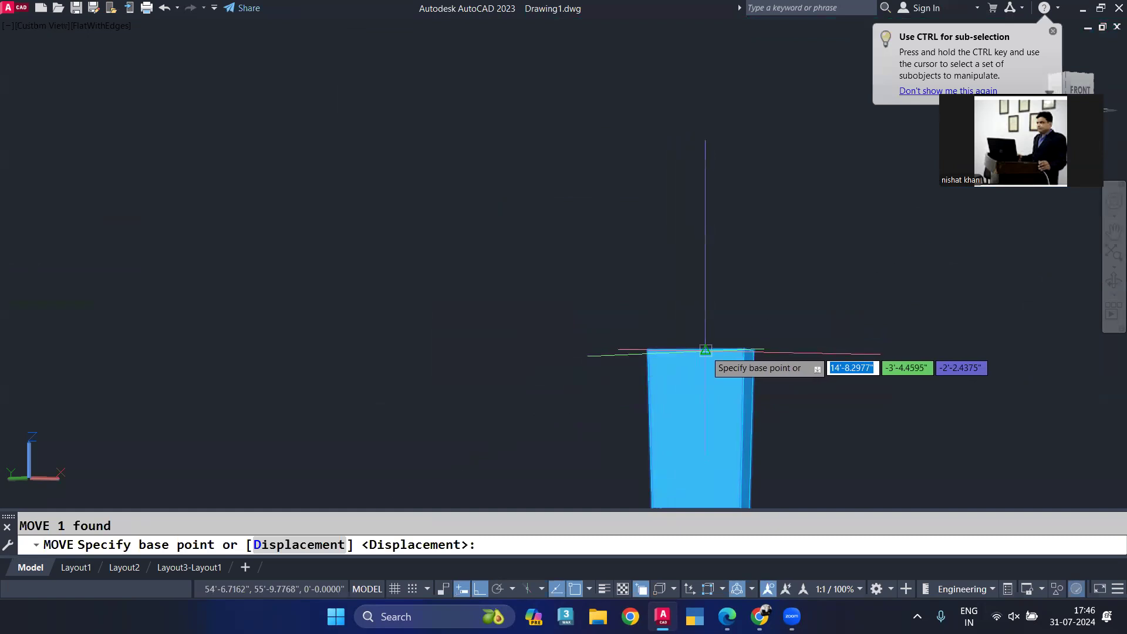
left_click(706, 350)
scroll(718, 269, "down", 3)
scroll(725, 266, "up", 2)
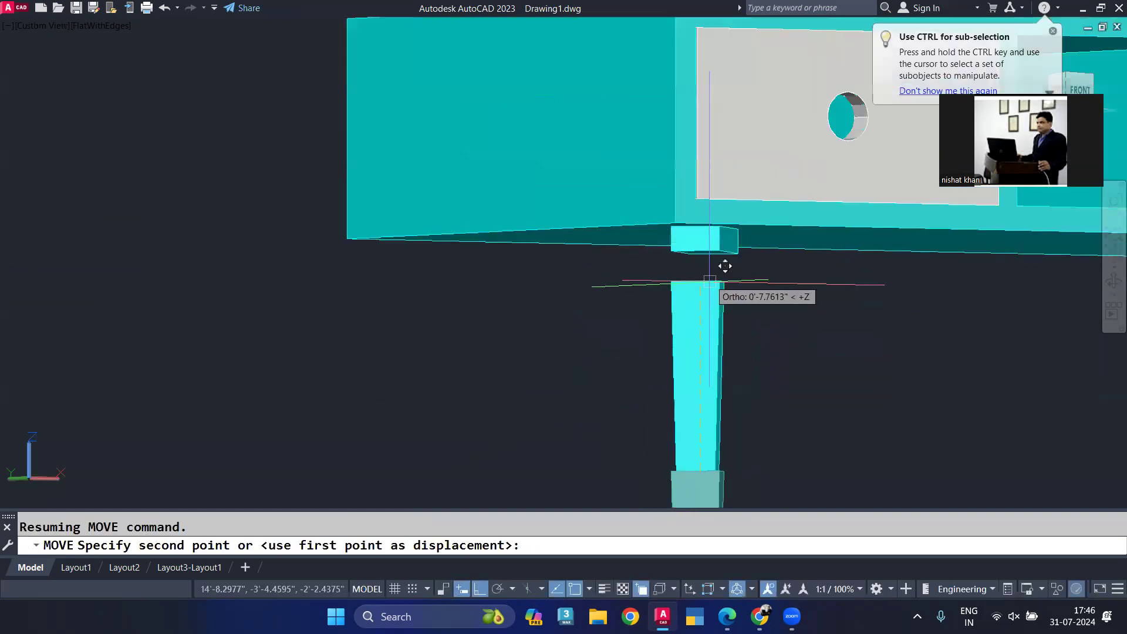
scroll(725, 266, "up", 5)
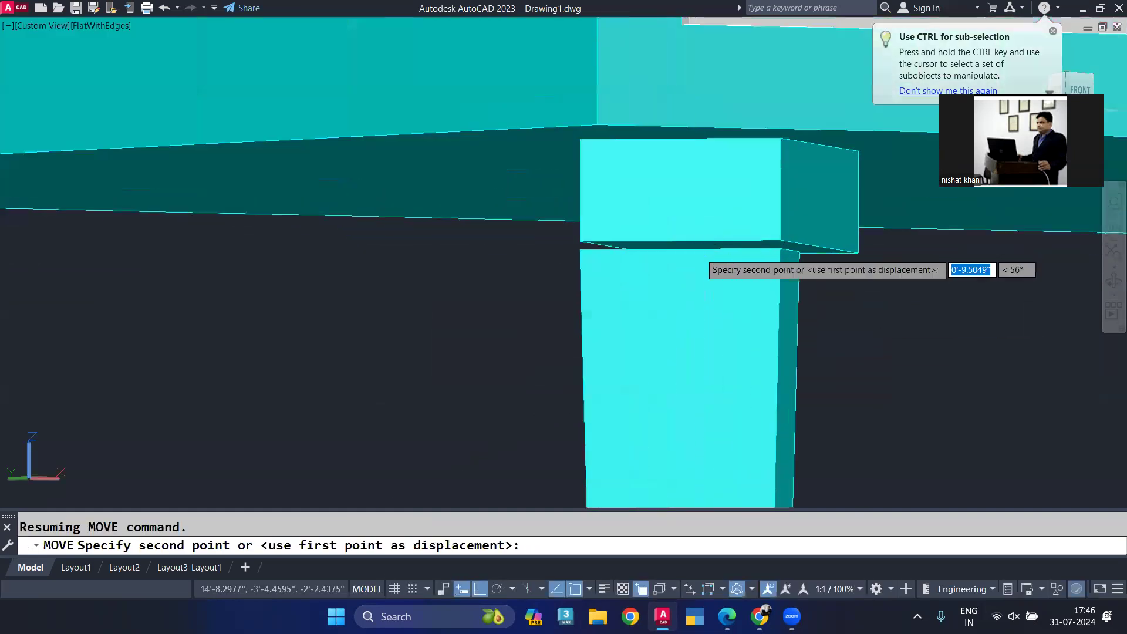
left_click(695, 225)
Step: Shift the leg by its top corner under the cabinet corner
middle_click_drag(658, 317, 784, 331, "shift")
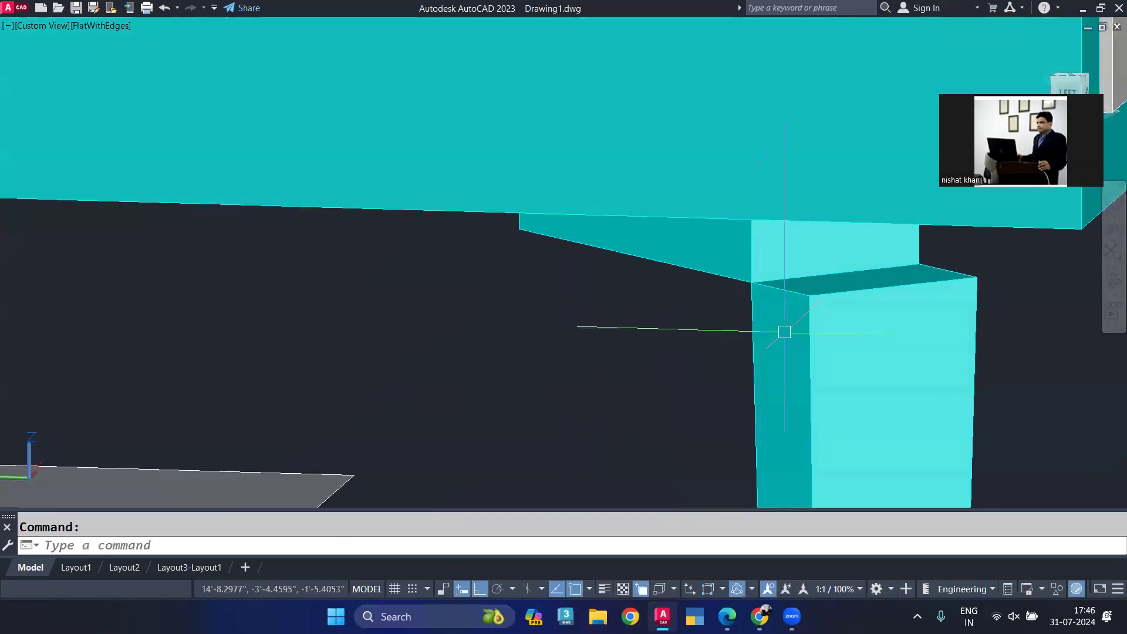
left_click(784, 331)
key("Return")
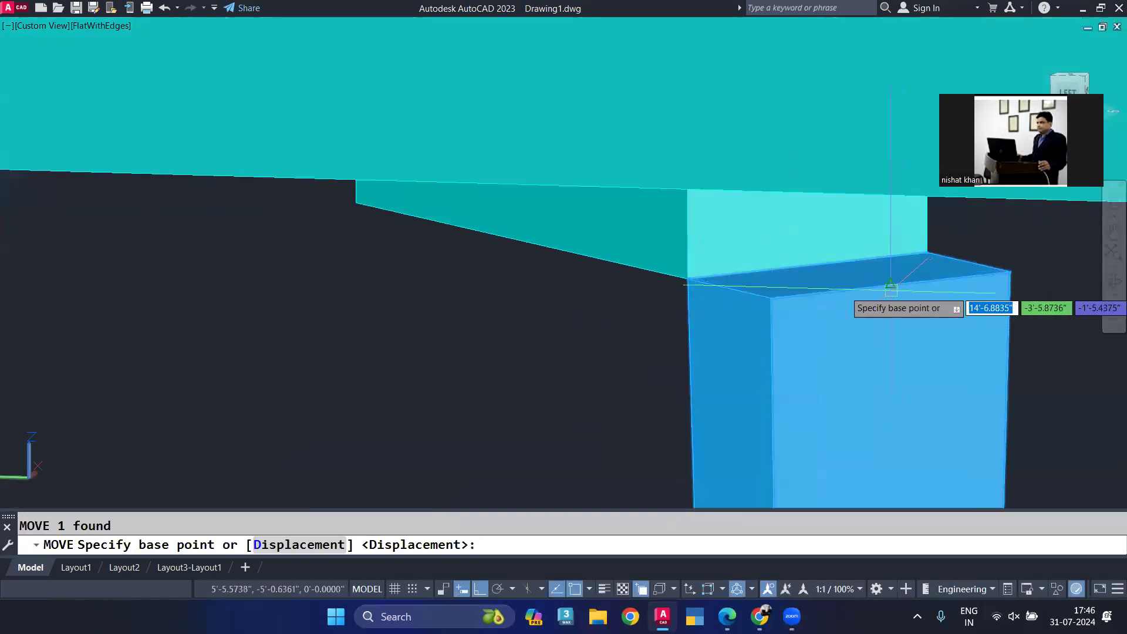
left_click(904, 272)
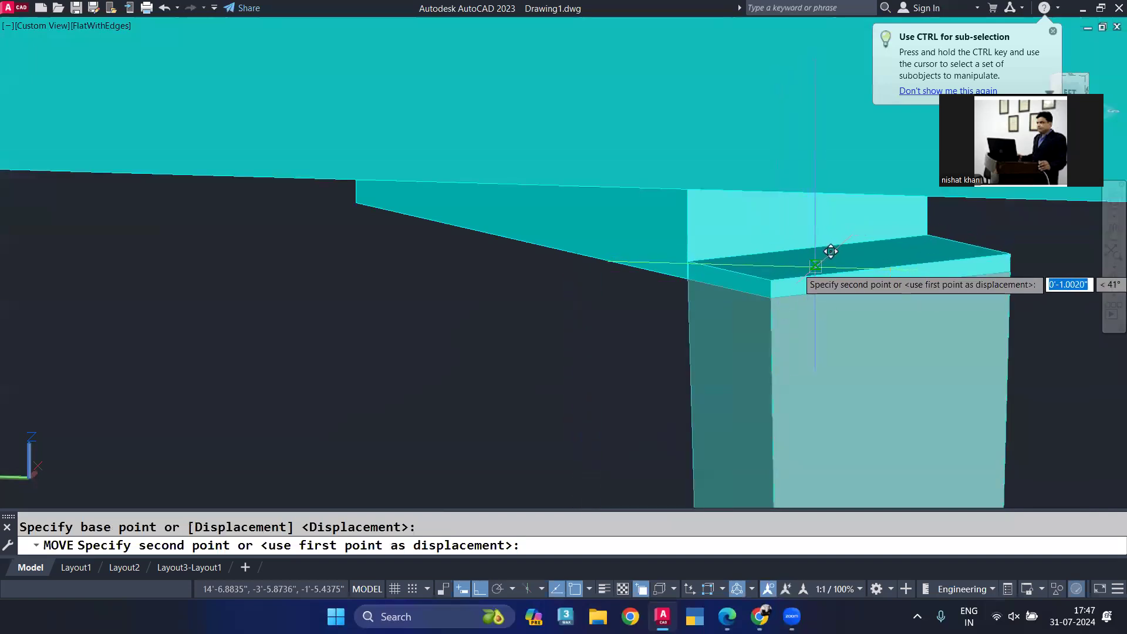
left_click(811, 266)
scroll(832, 302, "down", 6)
middle_click_drag(833, 350, 392, 259, "shift")
Step: Union the desk top with the tapered leg
type("UNION")
key("Return")
left_click(704, 179)
left_click(658, 264)
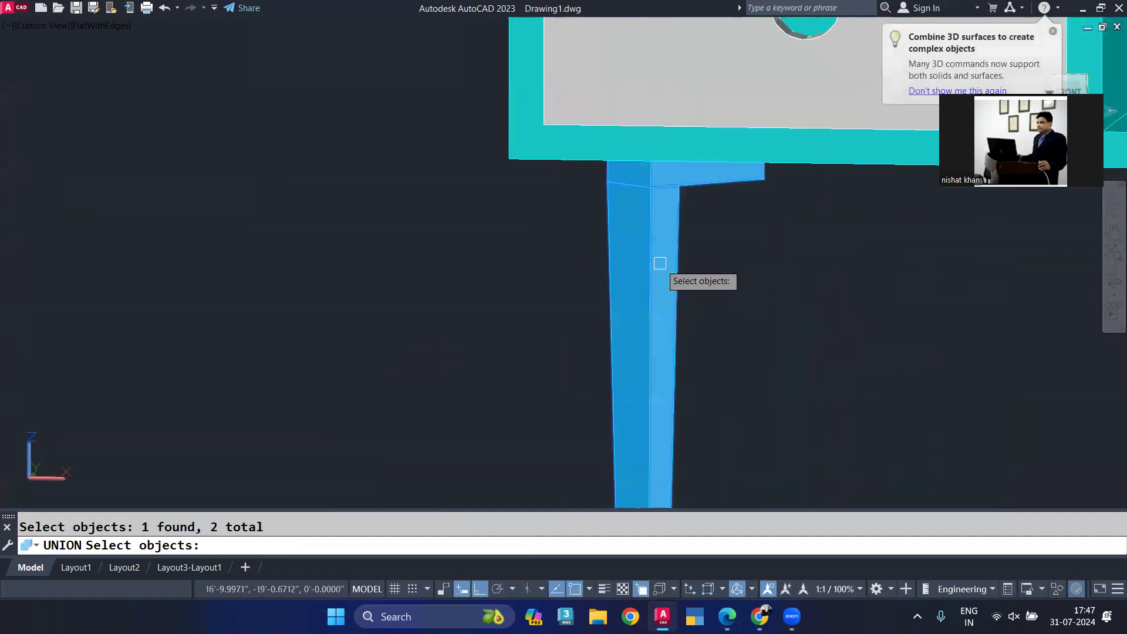
scroll(659, 264, "down", 6)
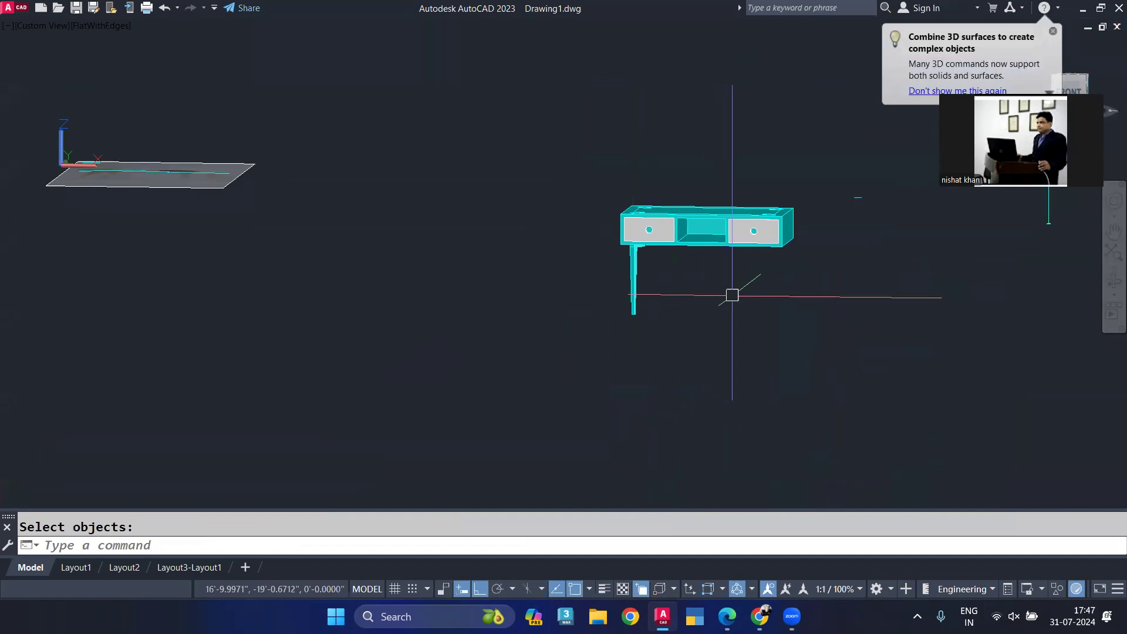
Step: Erase the reference raster image using Quick Select filtered by object type
type("Q")
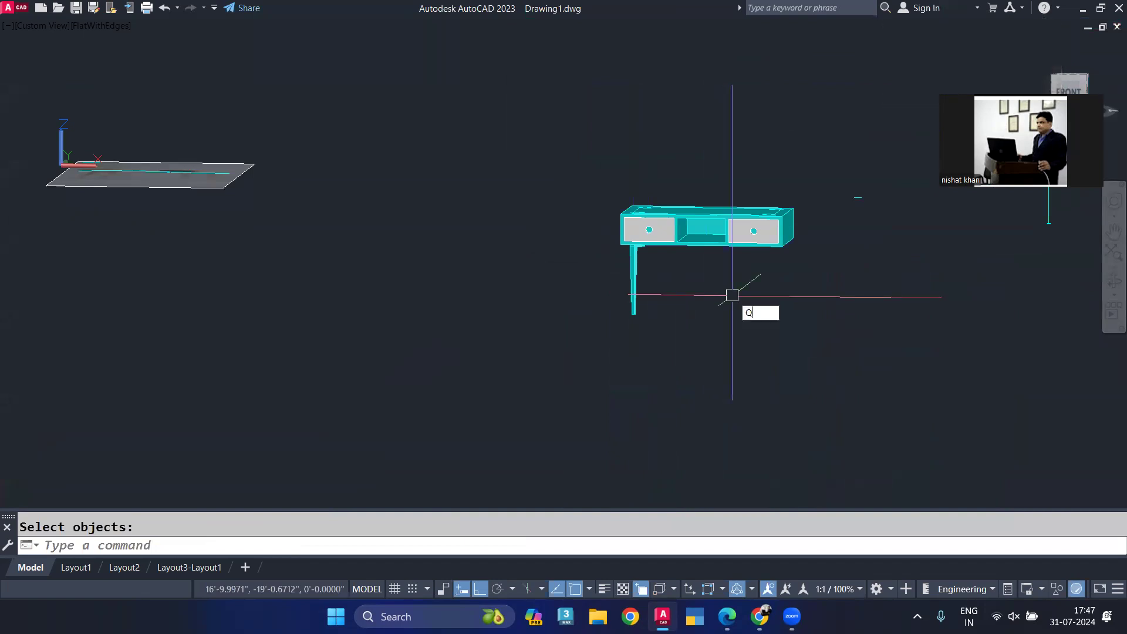
key("Return")
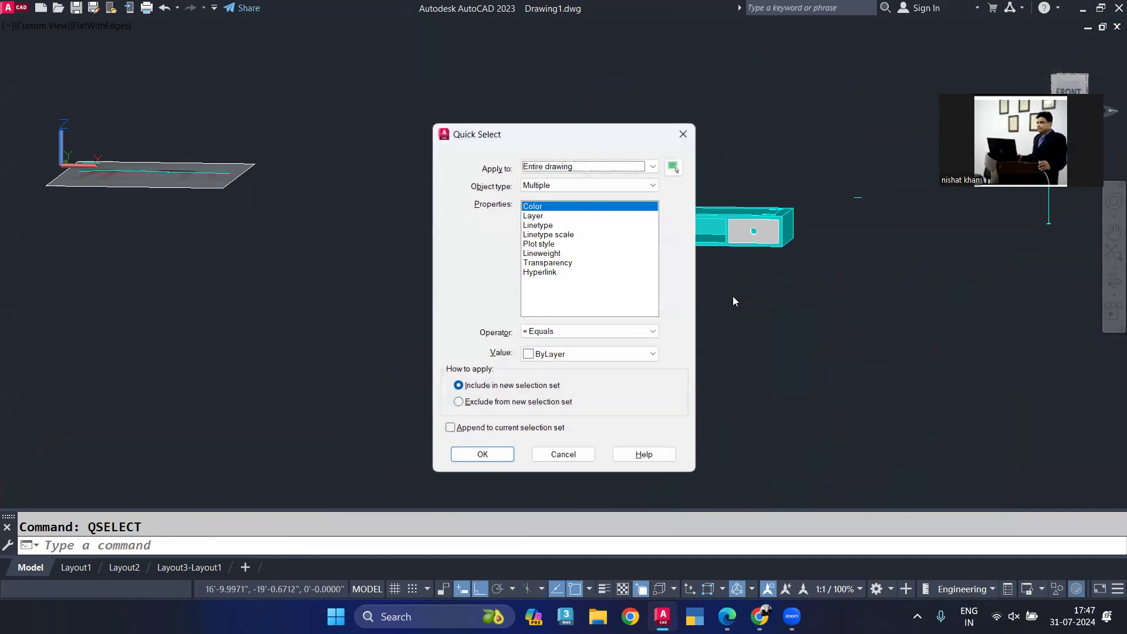
left_click(551, 186)
left_click(563, 208)
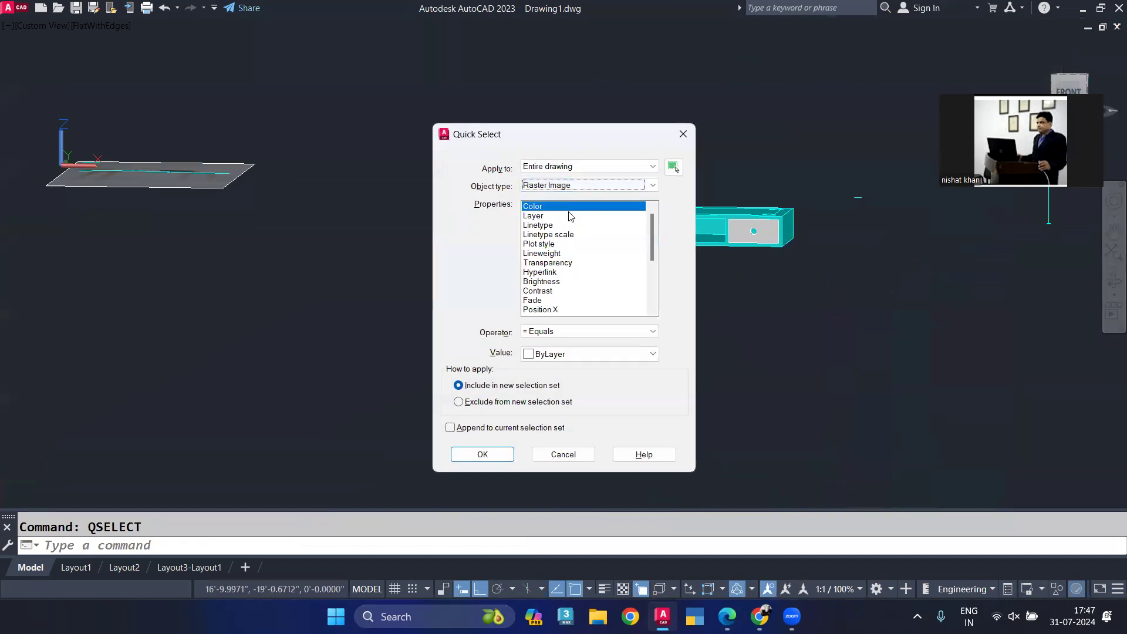
left_click(552, 216)
left_click(492, 455)
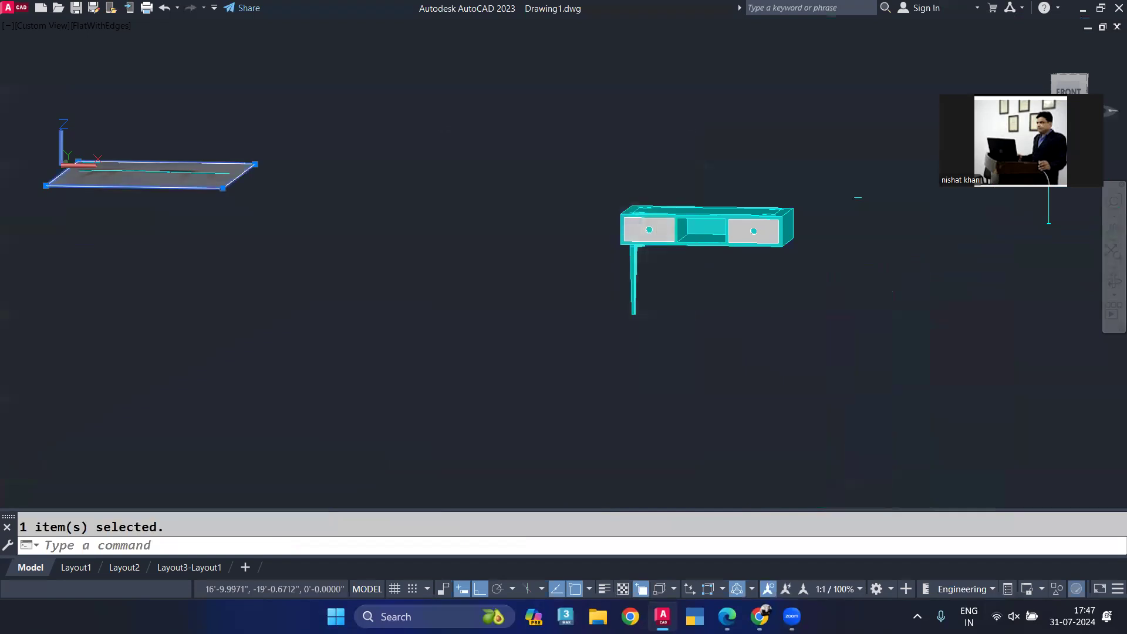
key("Delete")
Step: Select the two helper lines with Quick Select and delete them
type("u")
key("Escape")
type("co")
key("Return")
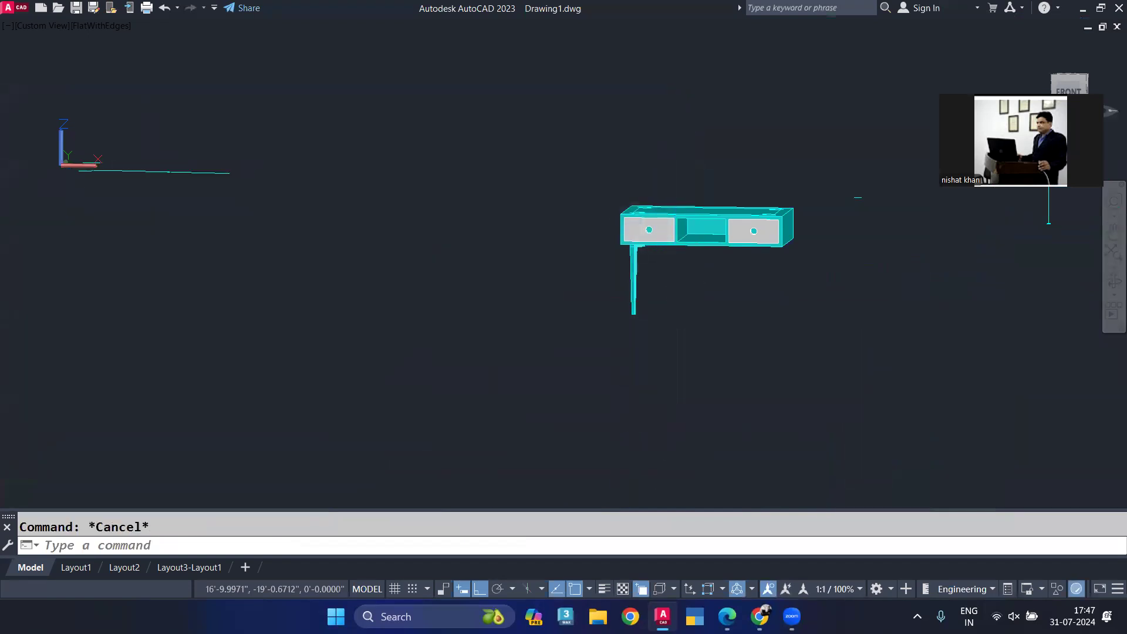
key("Return")
left_click(573, 187)
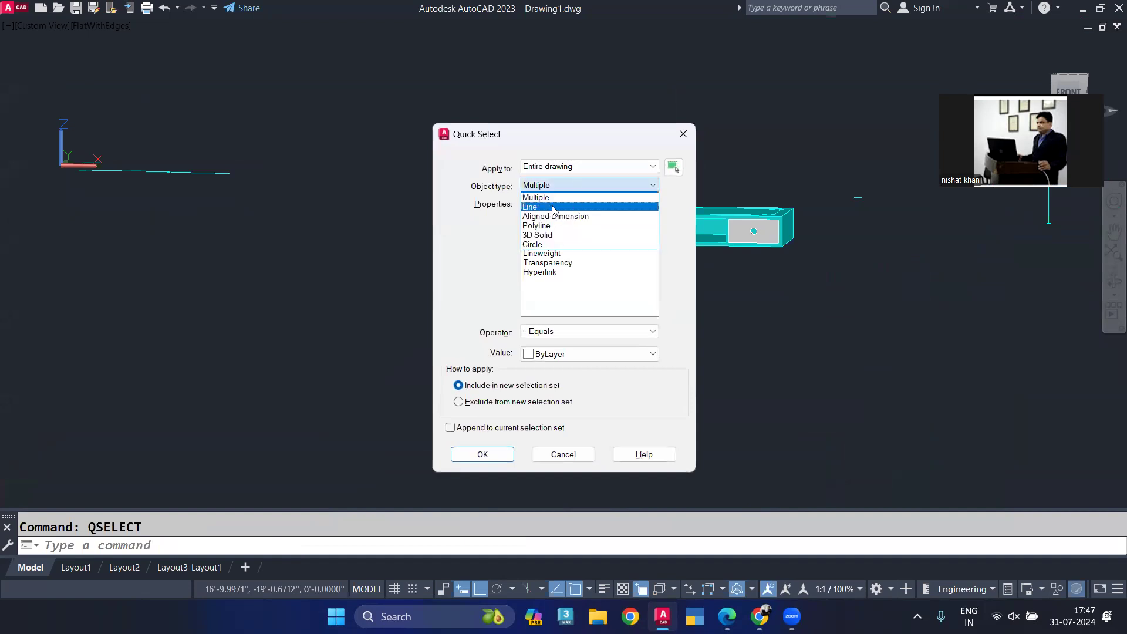
left_click(554, 208)
left_click(537, 219)
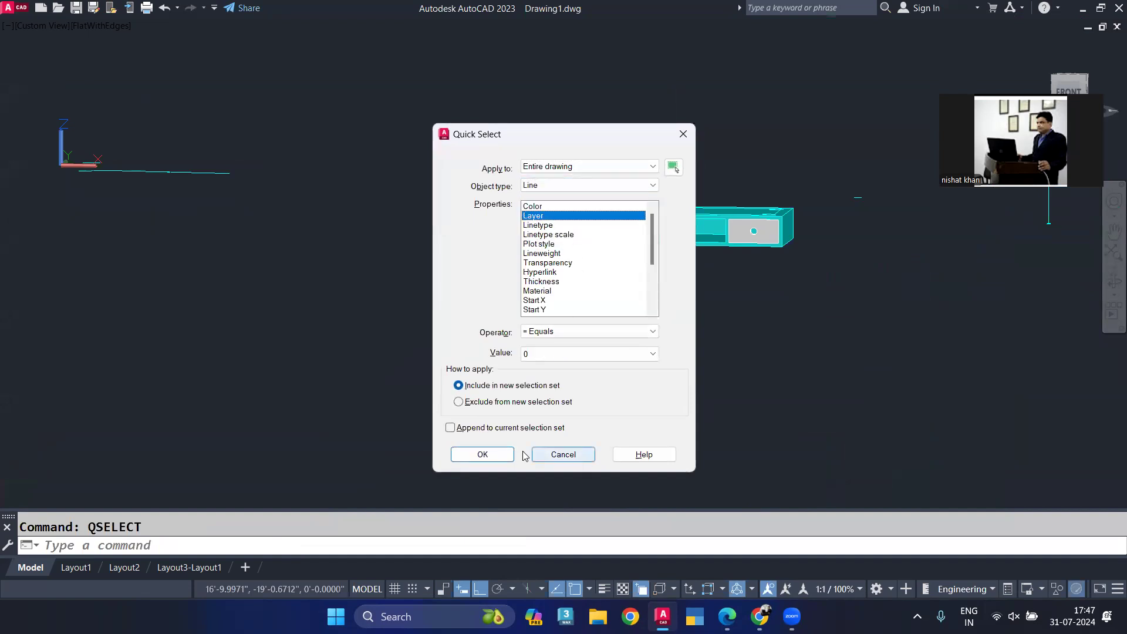
left_click(482, 454)
key("Delete")
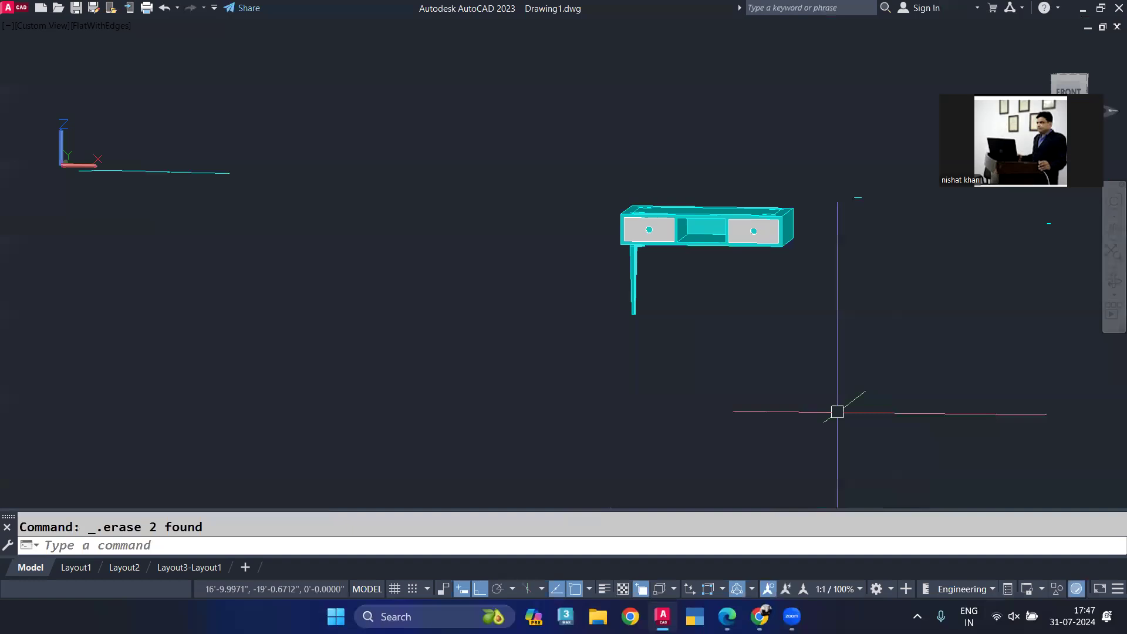
Step: Quick Select all 14 helper polylines and delete them
left_click(838, 419)
left_click(575, 185)
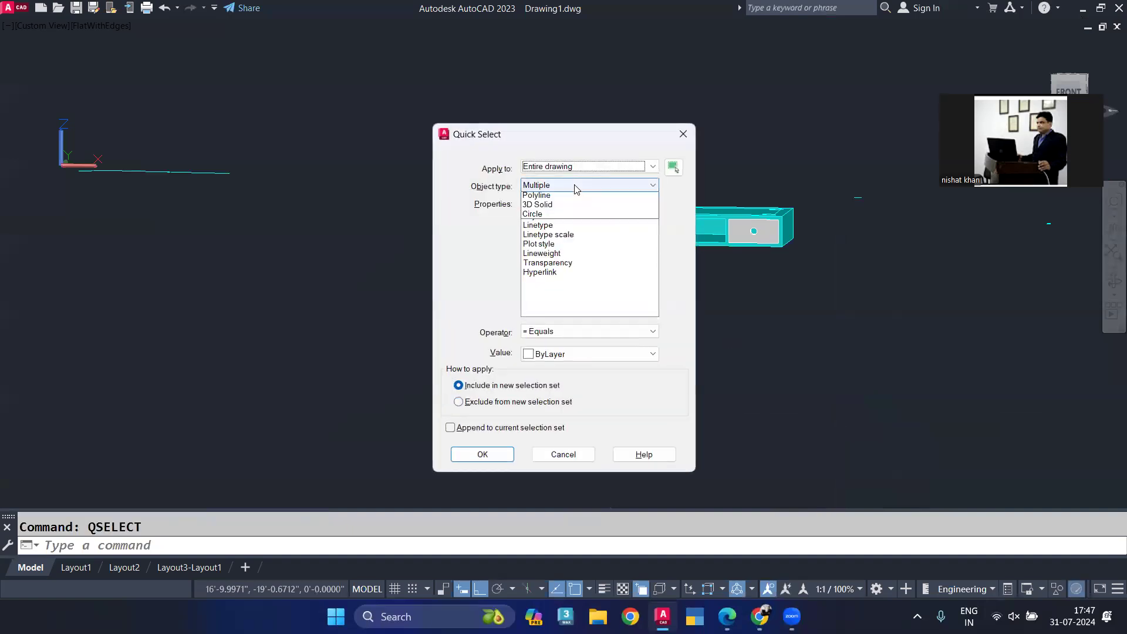
left_click(546, 216)
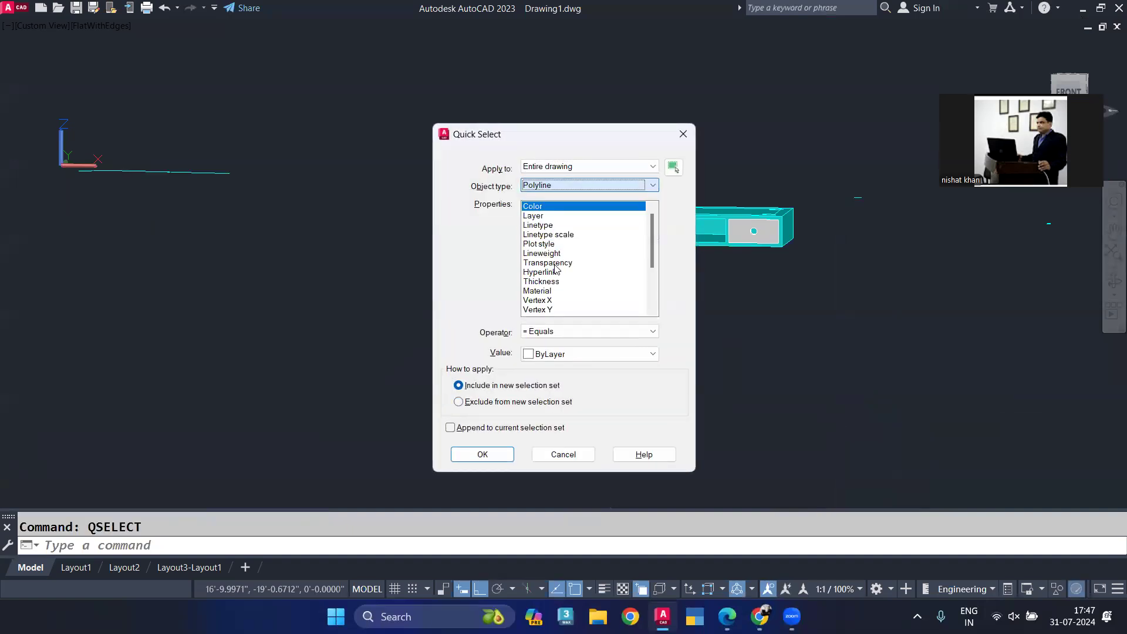
left_click(544, 216)
left_click(482, 454)
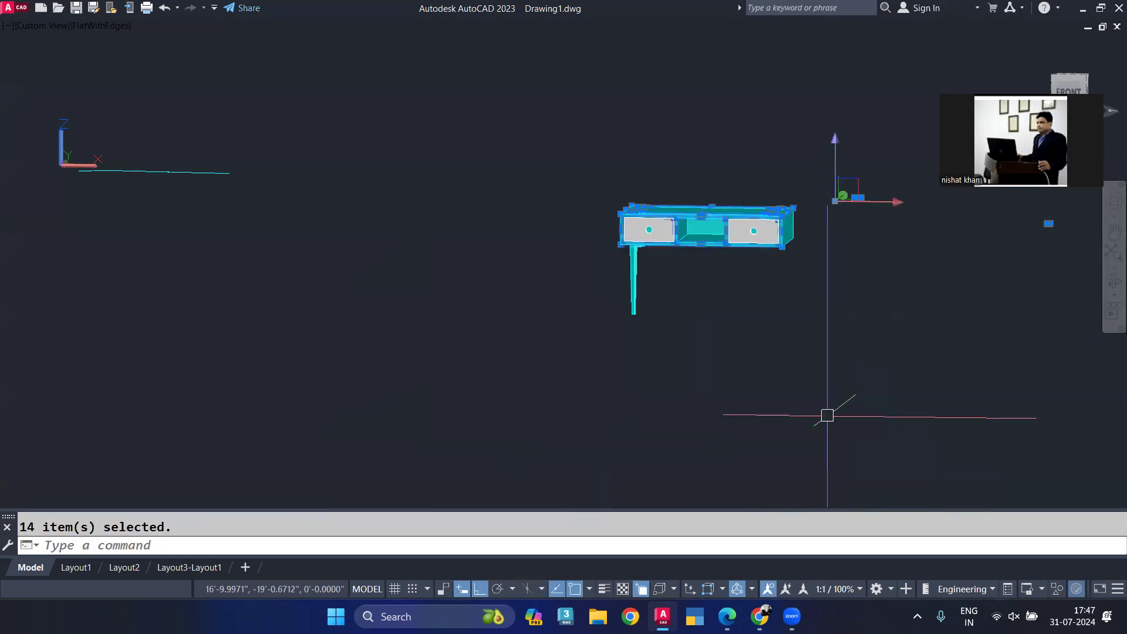
key("Delete")
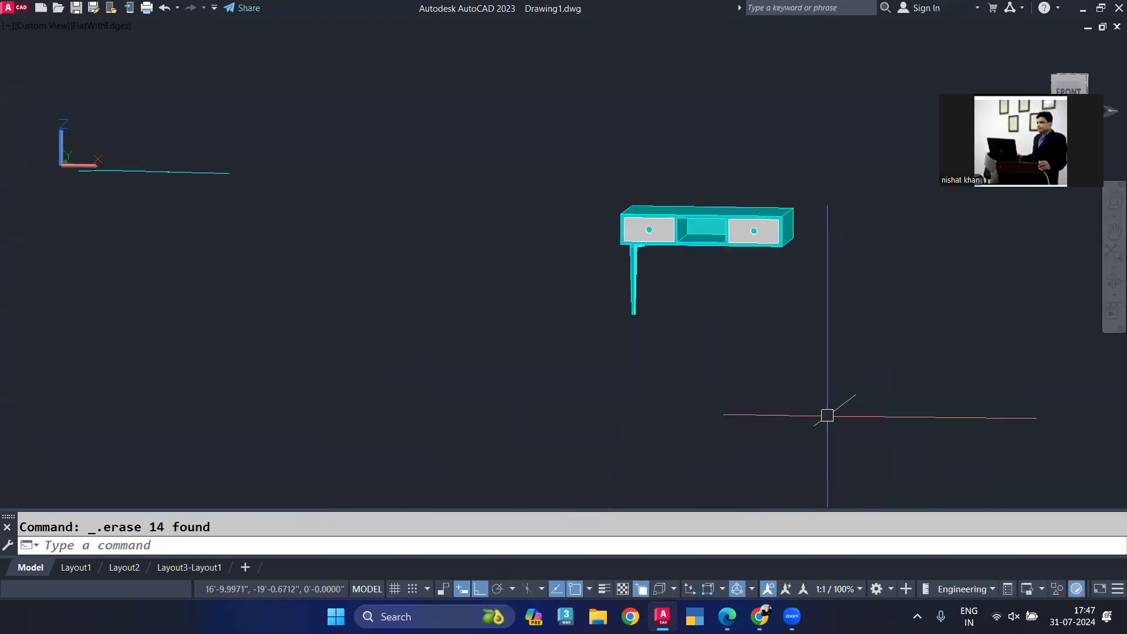
Step: Delete the stray circle on the left drawer via QSELECT, then switch to PLAN view
key("Escape")
type("QSE")
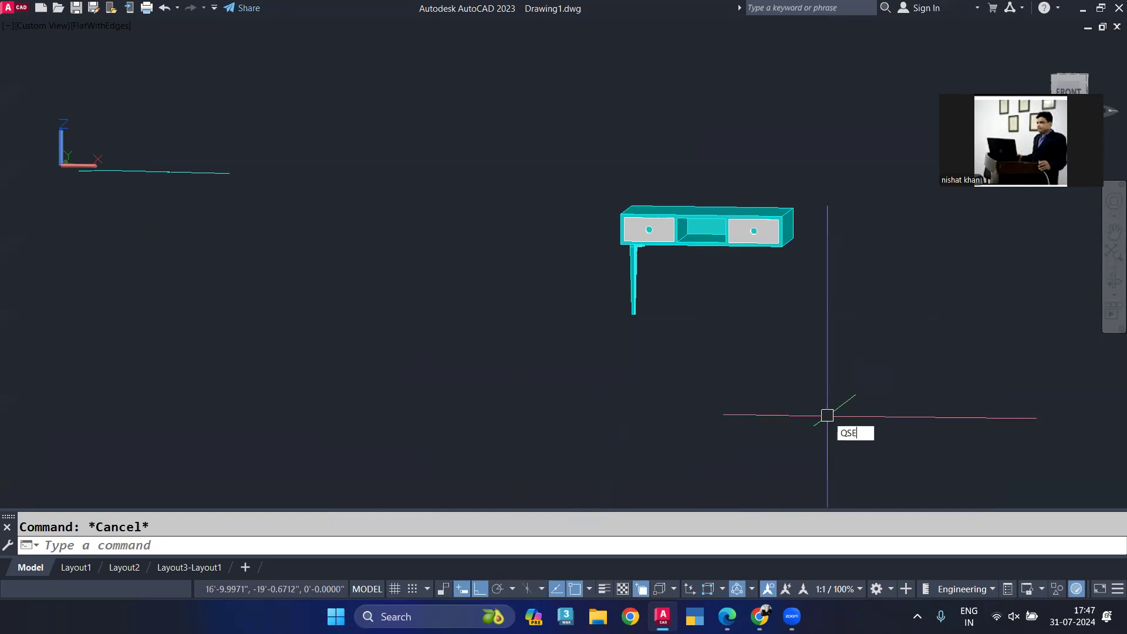
type("LECT")
key("Return")
left_click(562, 185)
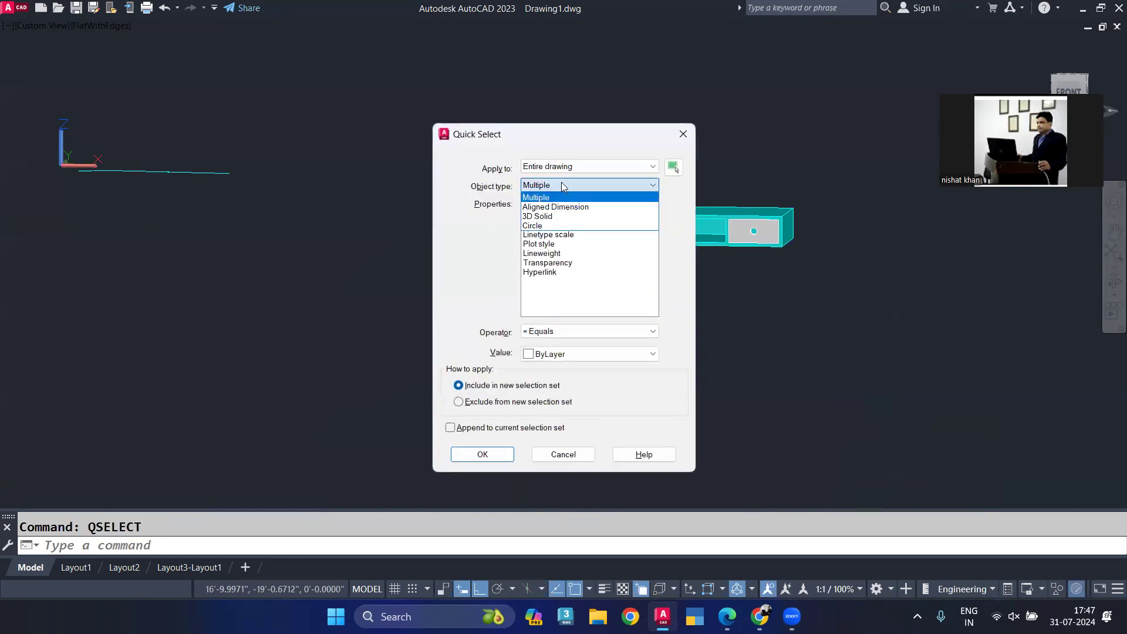
left_click(555, 225)
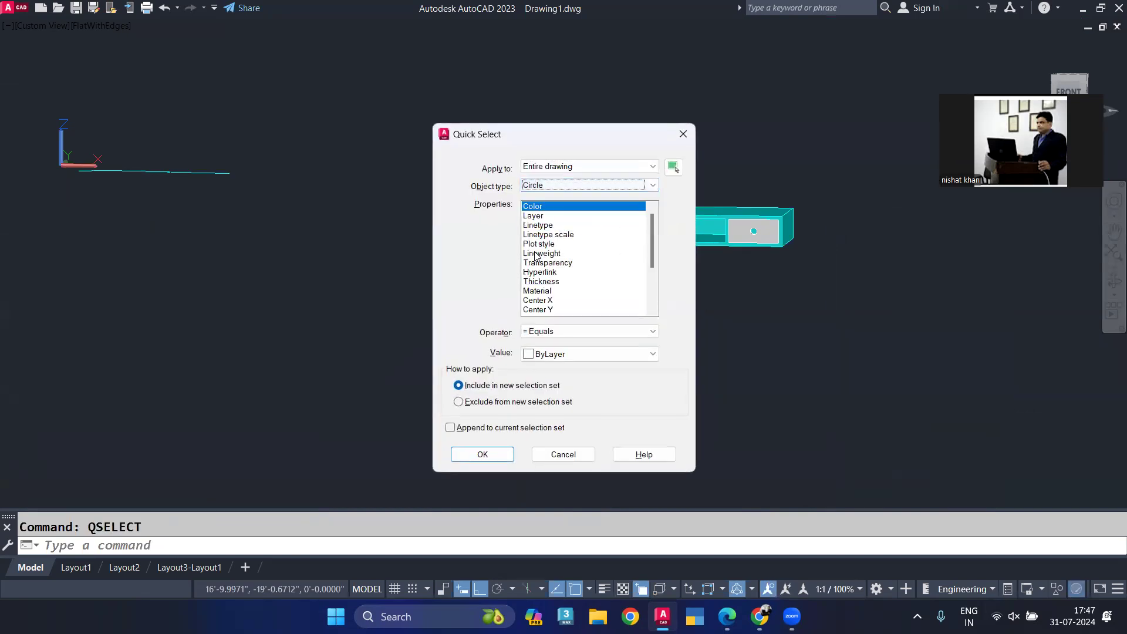
left_click(537, 216)
left_click(511, 456)
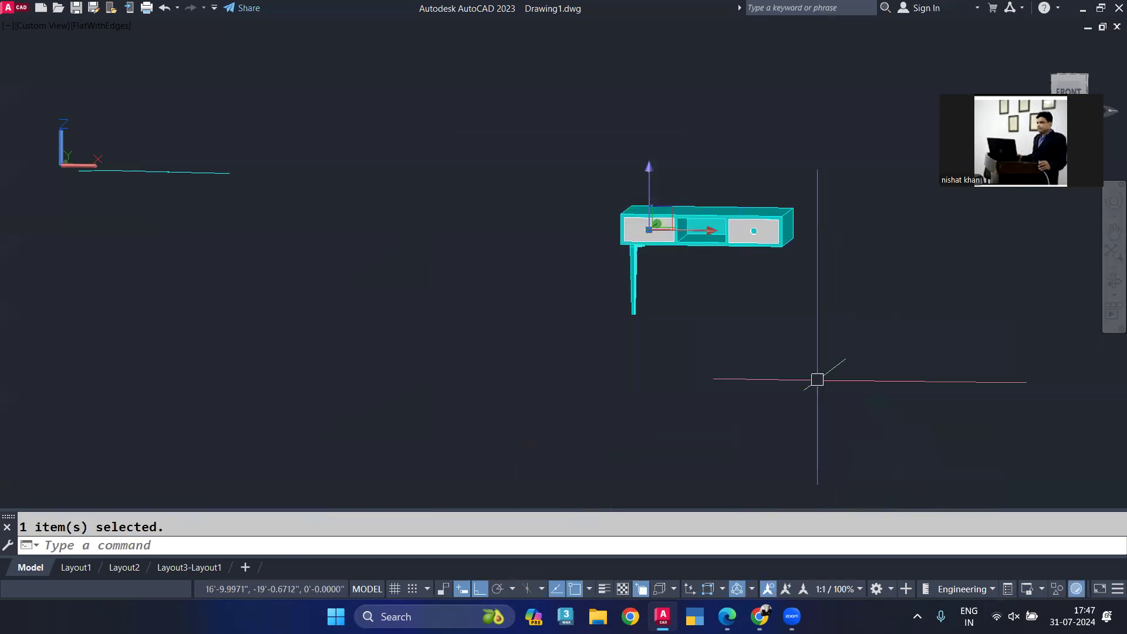
key("Delete")
type("plan")
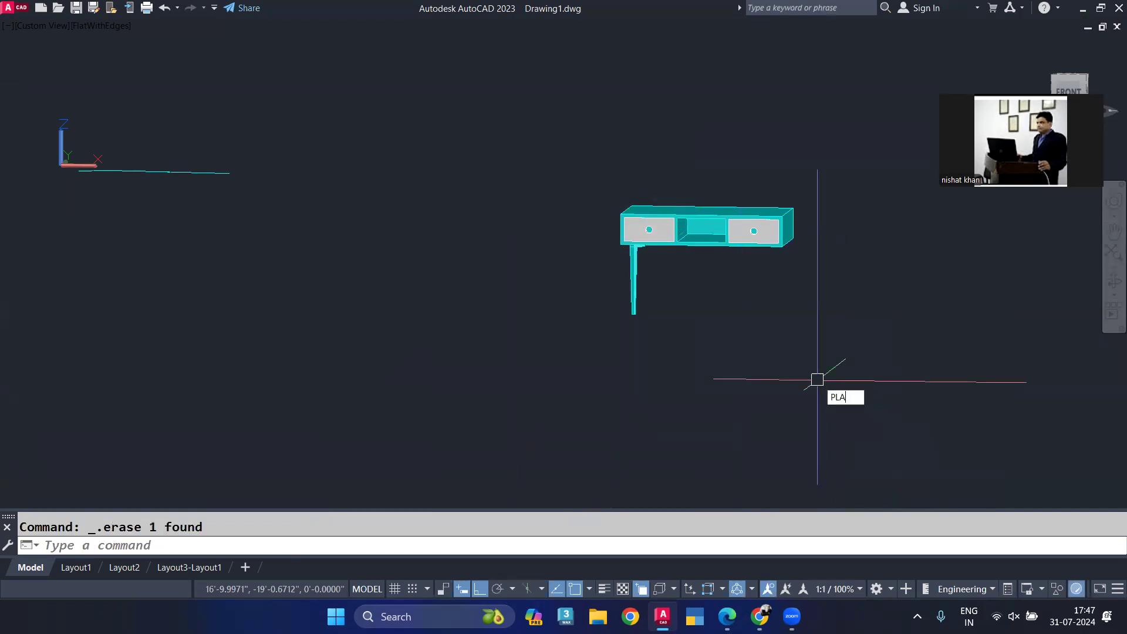
key("Return")
key("Return")
Step: Switch to 2D Wireframe and mirror the tilted leg across the drawer, keeping the original
type("vs")
key("Return")
type("2")
key("Return")
scroll(670, 296, "up", 4)
left_click(668, 355)
type("mi")
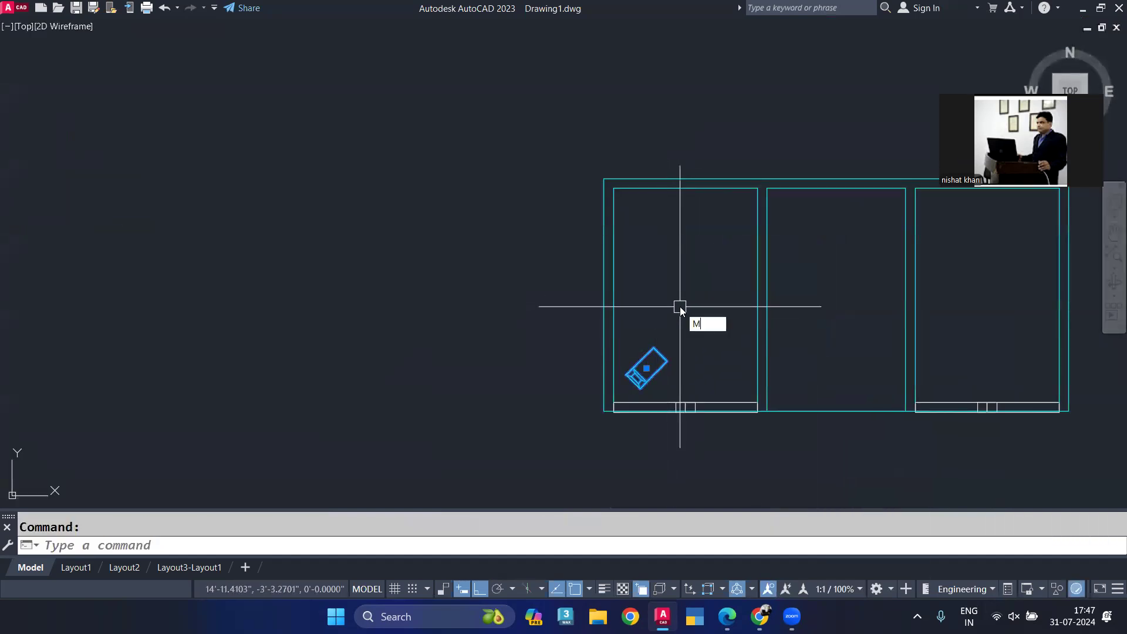
key("Return")
left_click(614, 299)
left_click(739, 293)
key("Return")
Step: Mirror both left legs across the desk's centre line, then view from SW isometric
left_click(693, 205)
left_click(665, 359)
key("Return")
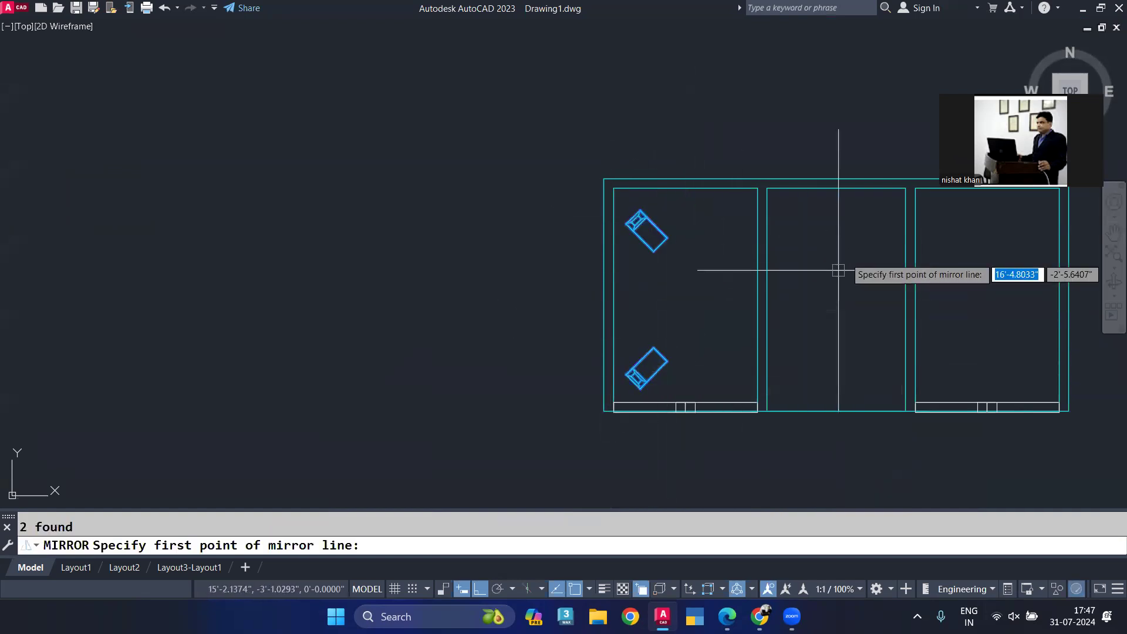
left_click(833, 187)
left_click(834, 305)
key("Return")
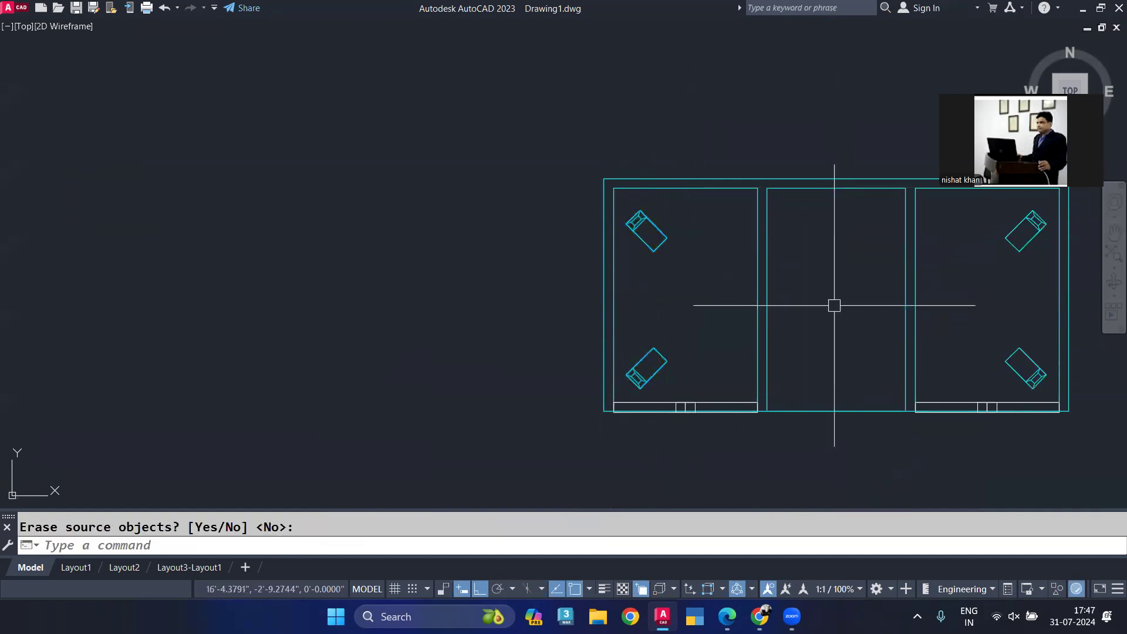
type("-v")
key("Return")
type("swiso")
key("Return")
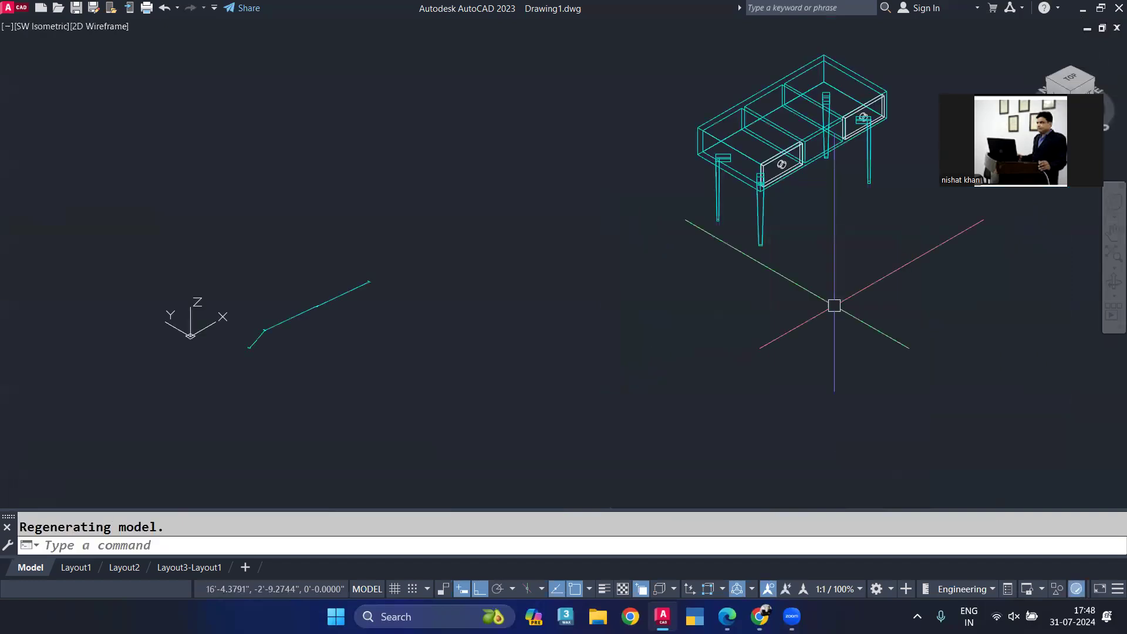
Step: Shade the desk with flat faces and edges, then orbit and zoom to inspect it
type("SHADE")
key("Return")
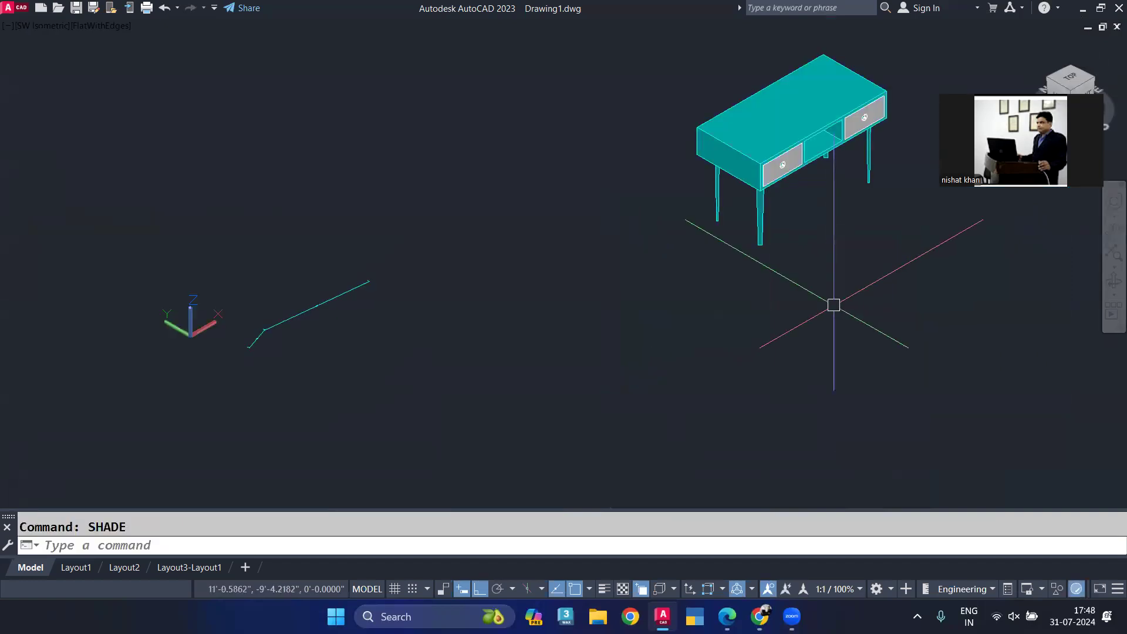
middle_click_drag(834, 305, 757, 243, "shift")
scroll(888, 271, "up", 3)
middle_click_drag(872, 325, 605, 371)
middle_click_drag(605, 371, 588, 416, "shift")
scroll(595, 369, "down", 6)
scroll(578, 347, "up", 3)
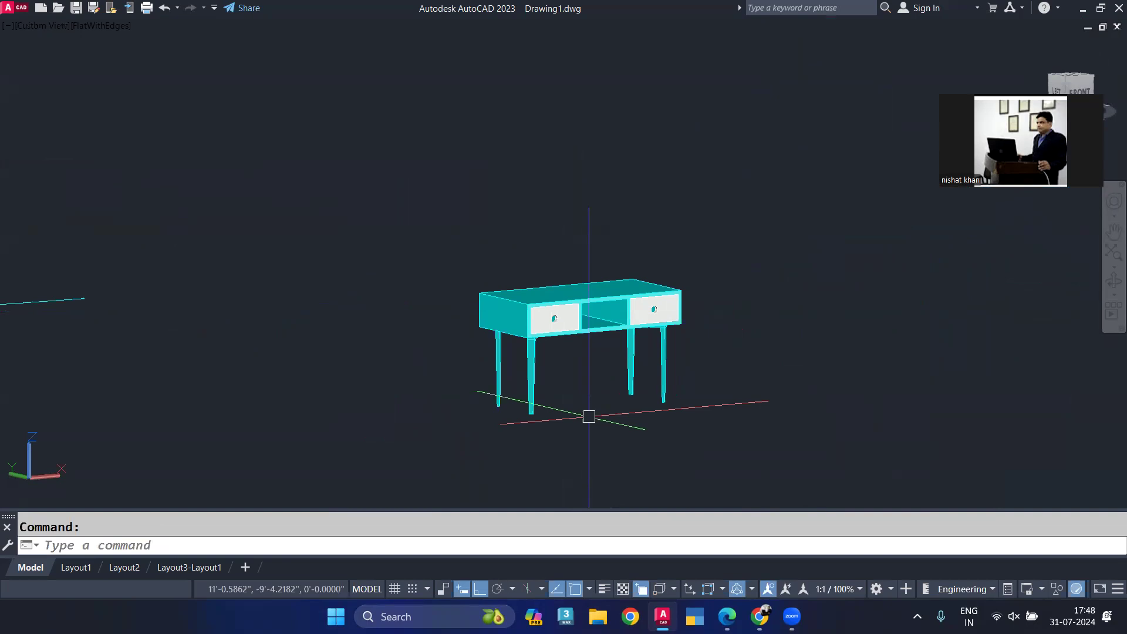
Step: Turn the grid display on and Ortho off, then reframe the desk in the view
type("l")
key("Return")
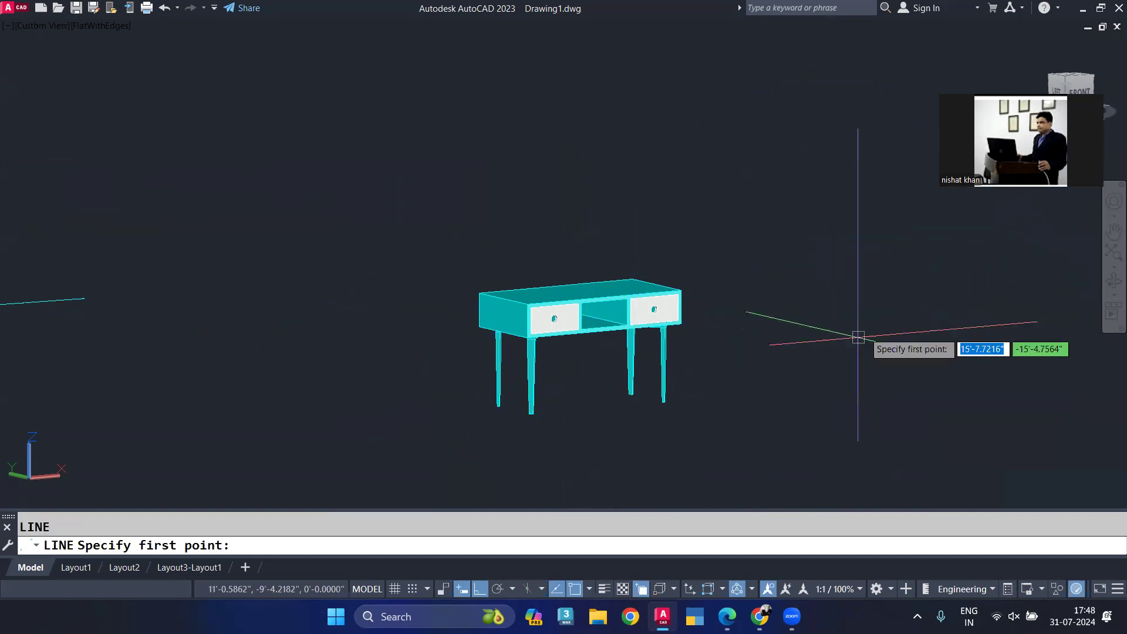
left_click(879, 350)
key("F7")
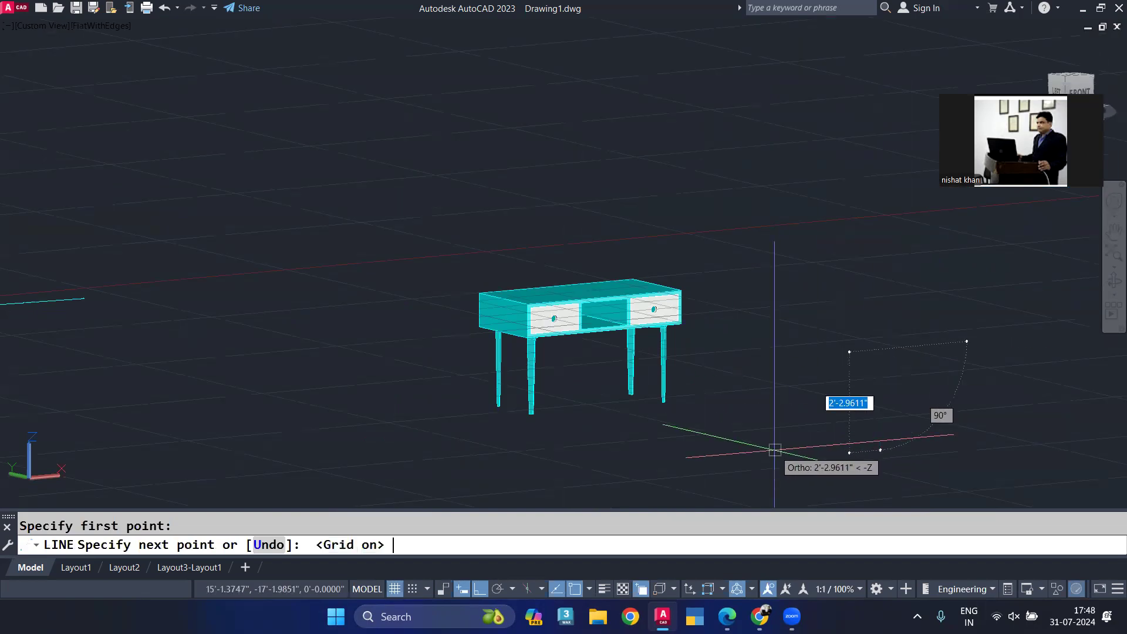
key("F8")
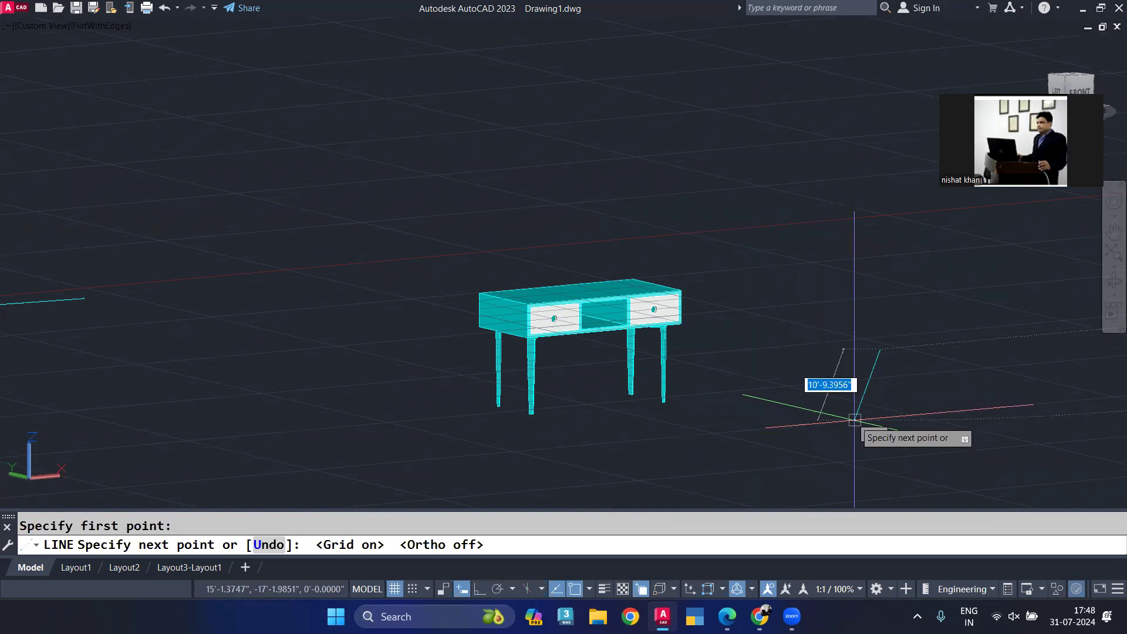
key("Escape")
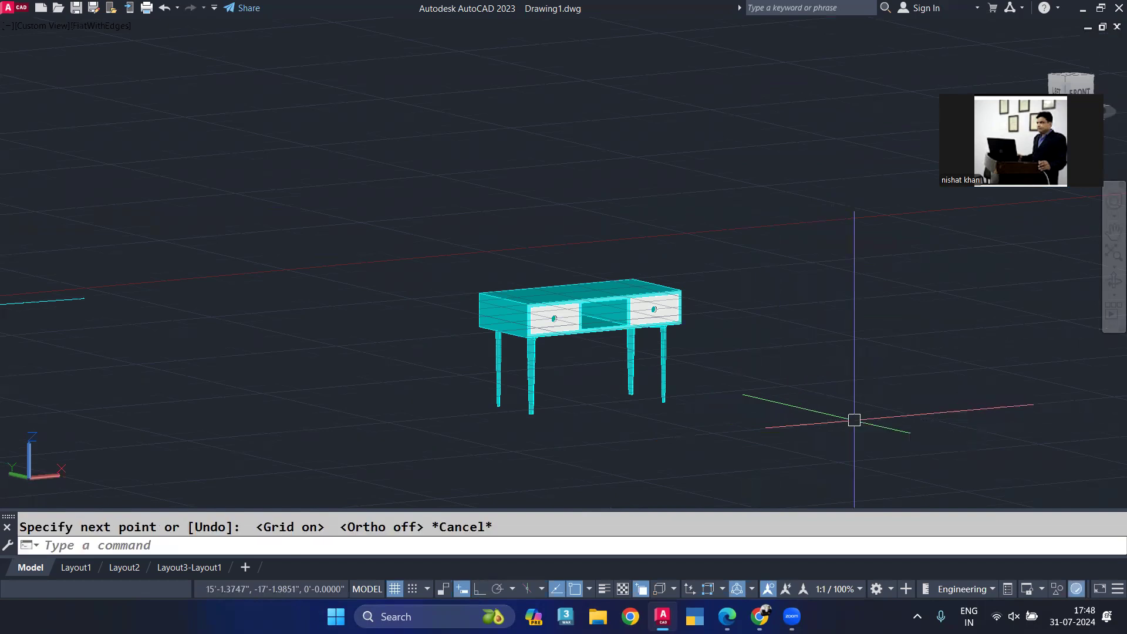
scroll(832, 364, "down", 3)
middle_click_drag(832, 365, 746, 352)
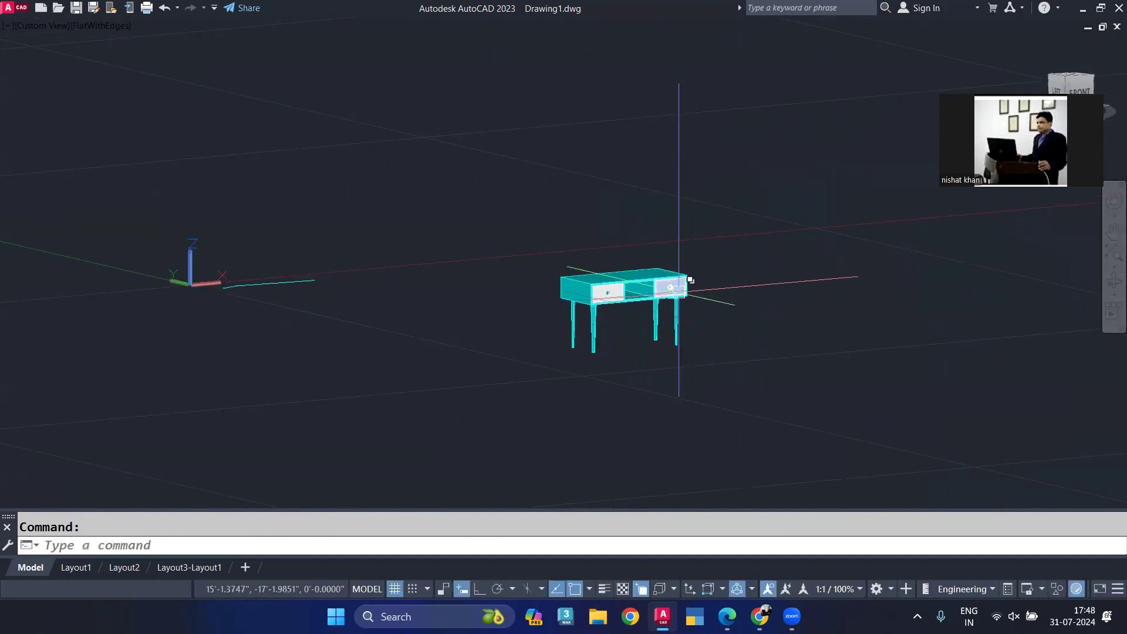
left_click(928, 63)
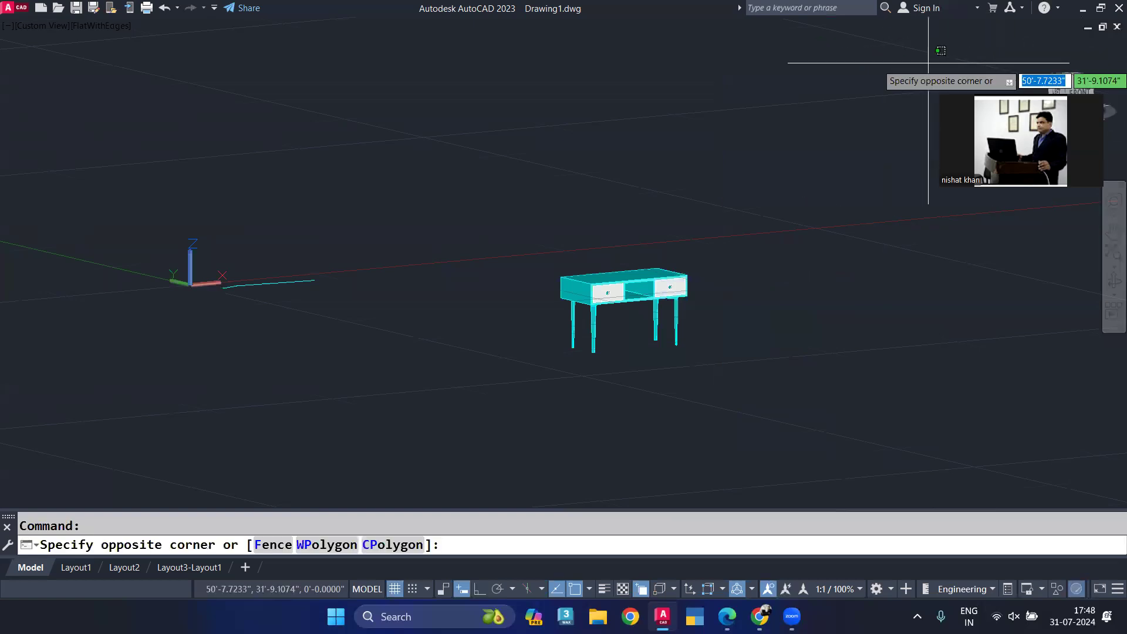